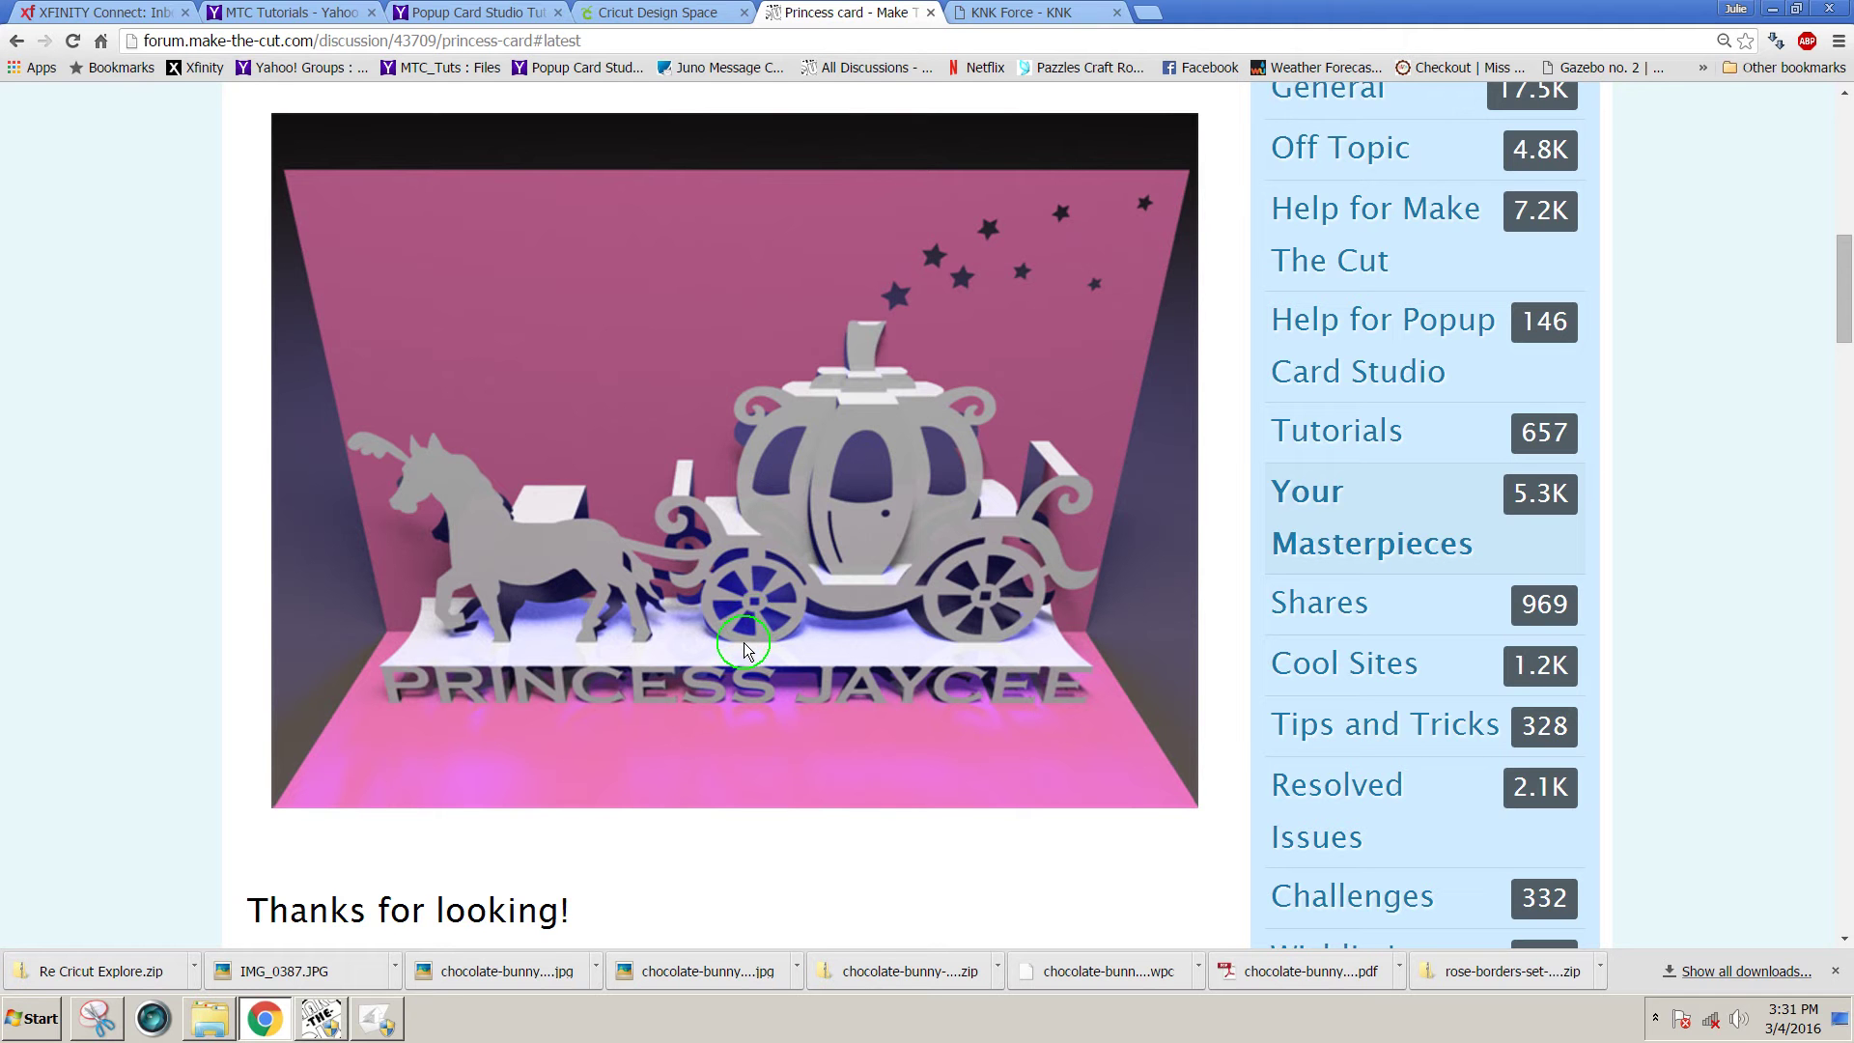
# Switch to Popup Card Studio and download the Cinderella Coach card from the online gallery.
pyautogui.click(376, 1018)
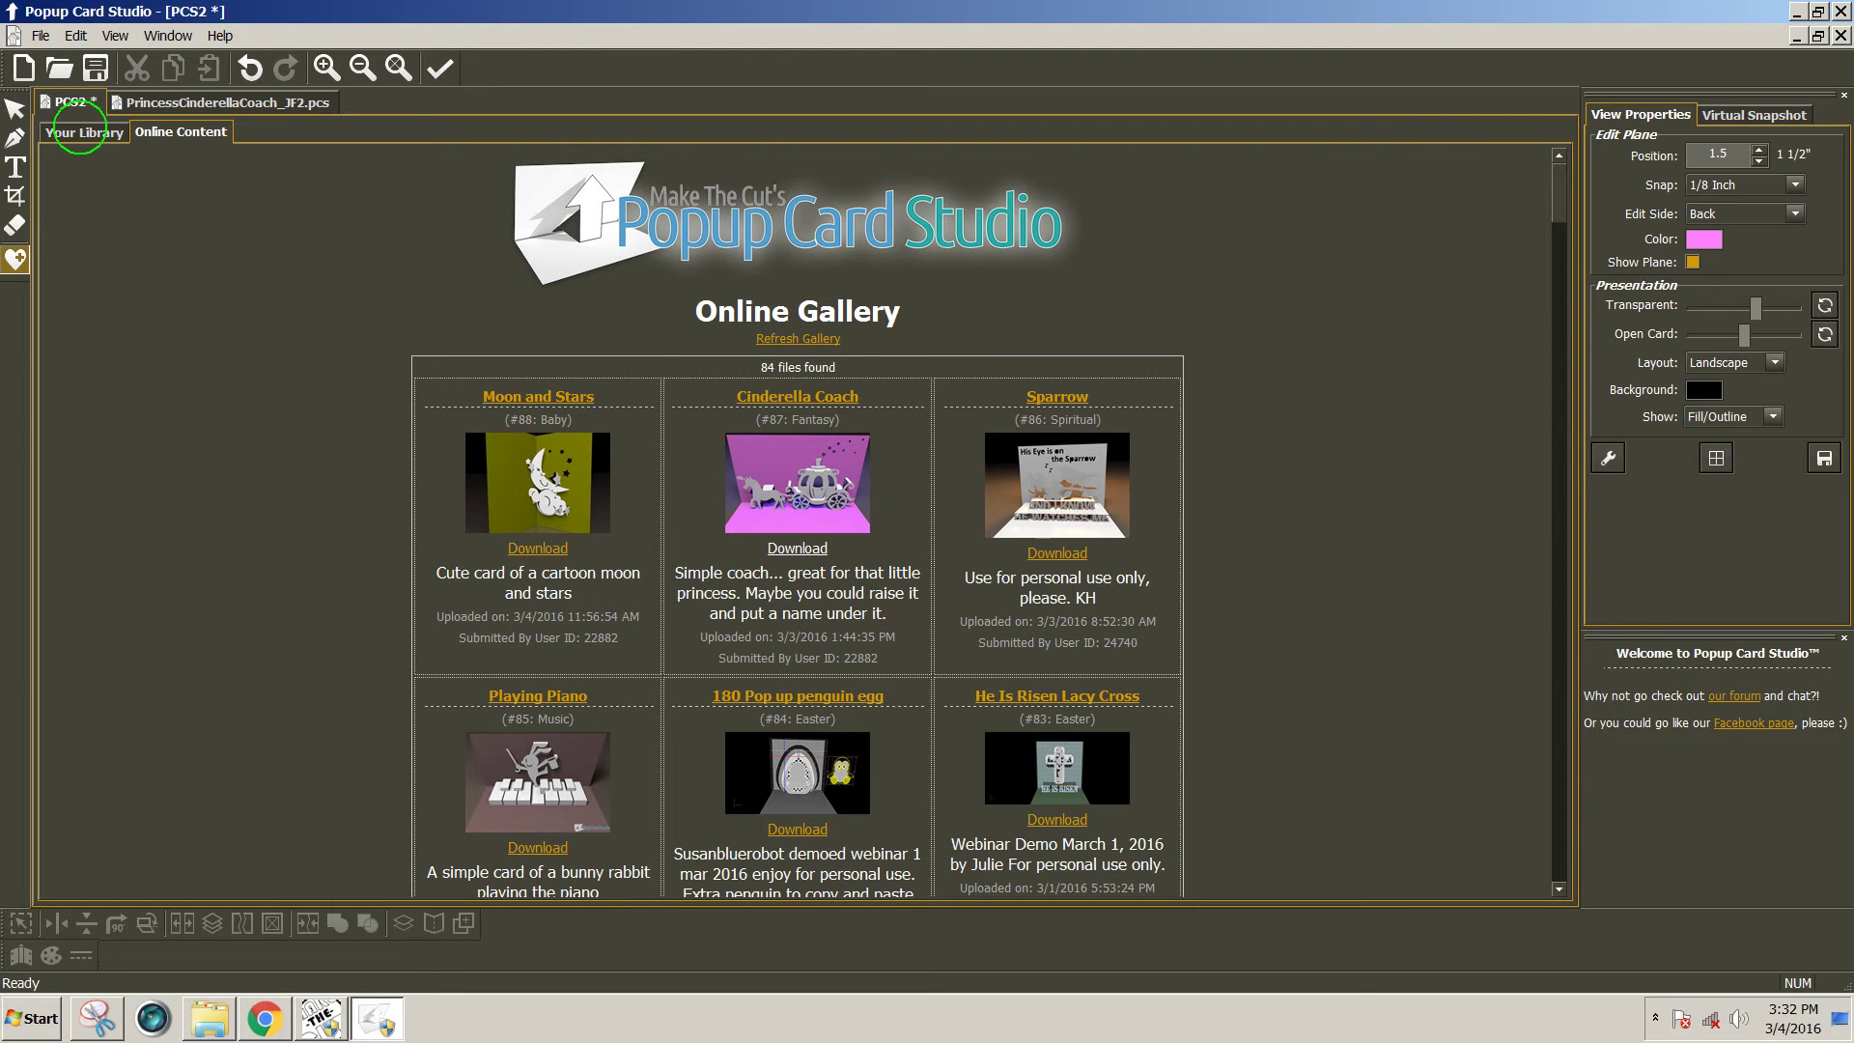
pyautogui.click(81, 133)
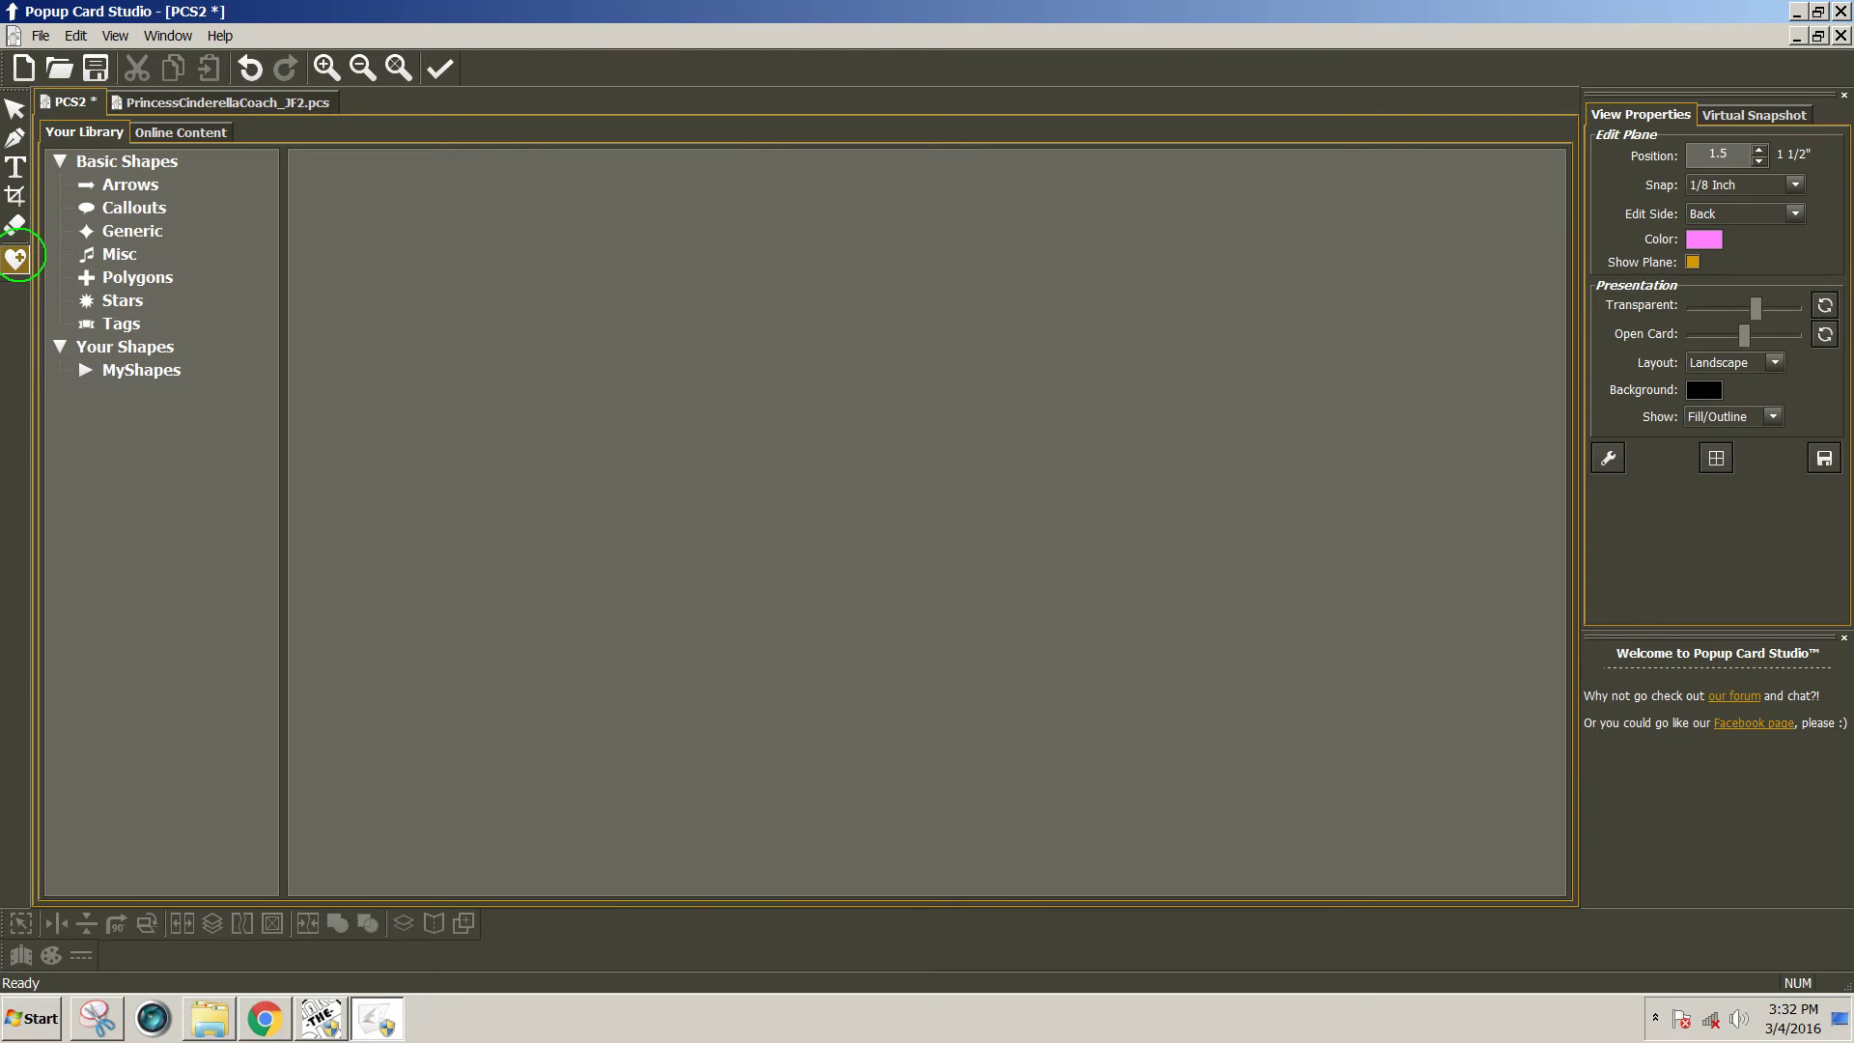
pyautogui.click(15, 108)
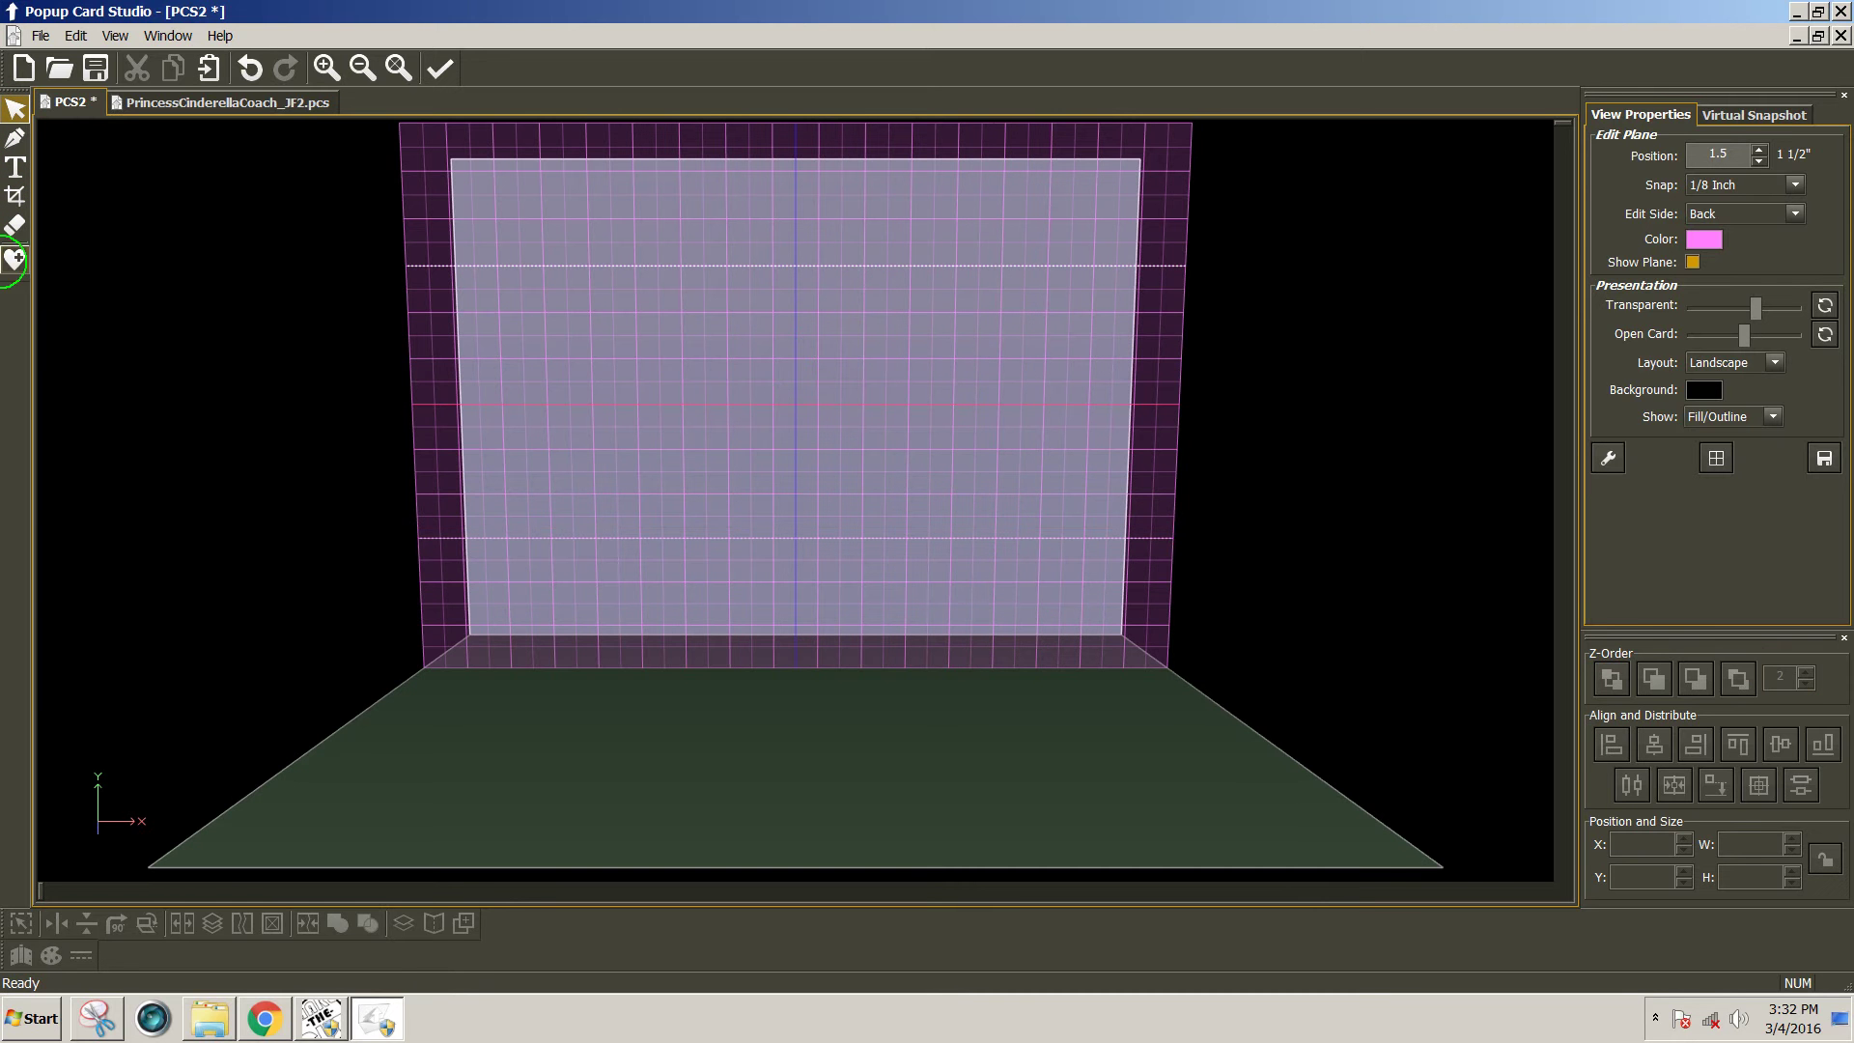
pyautogui.click(15, 261)
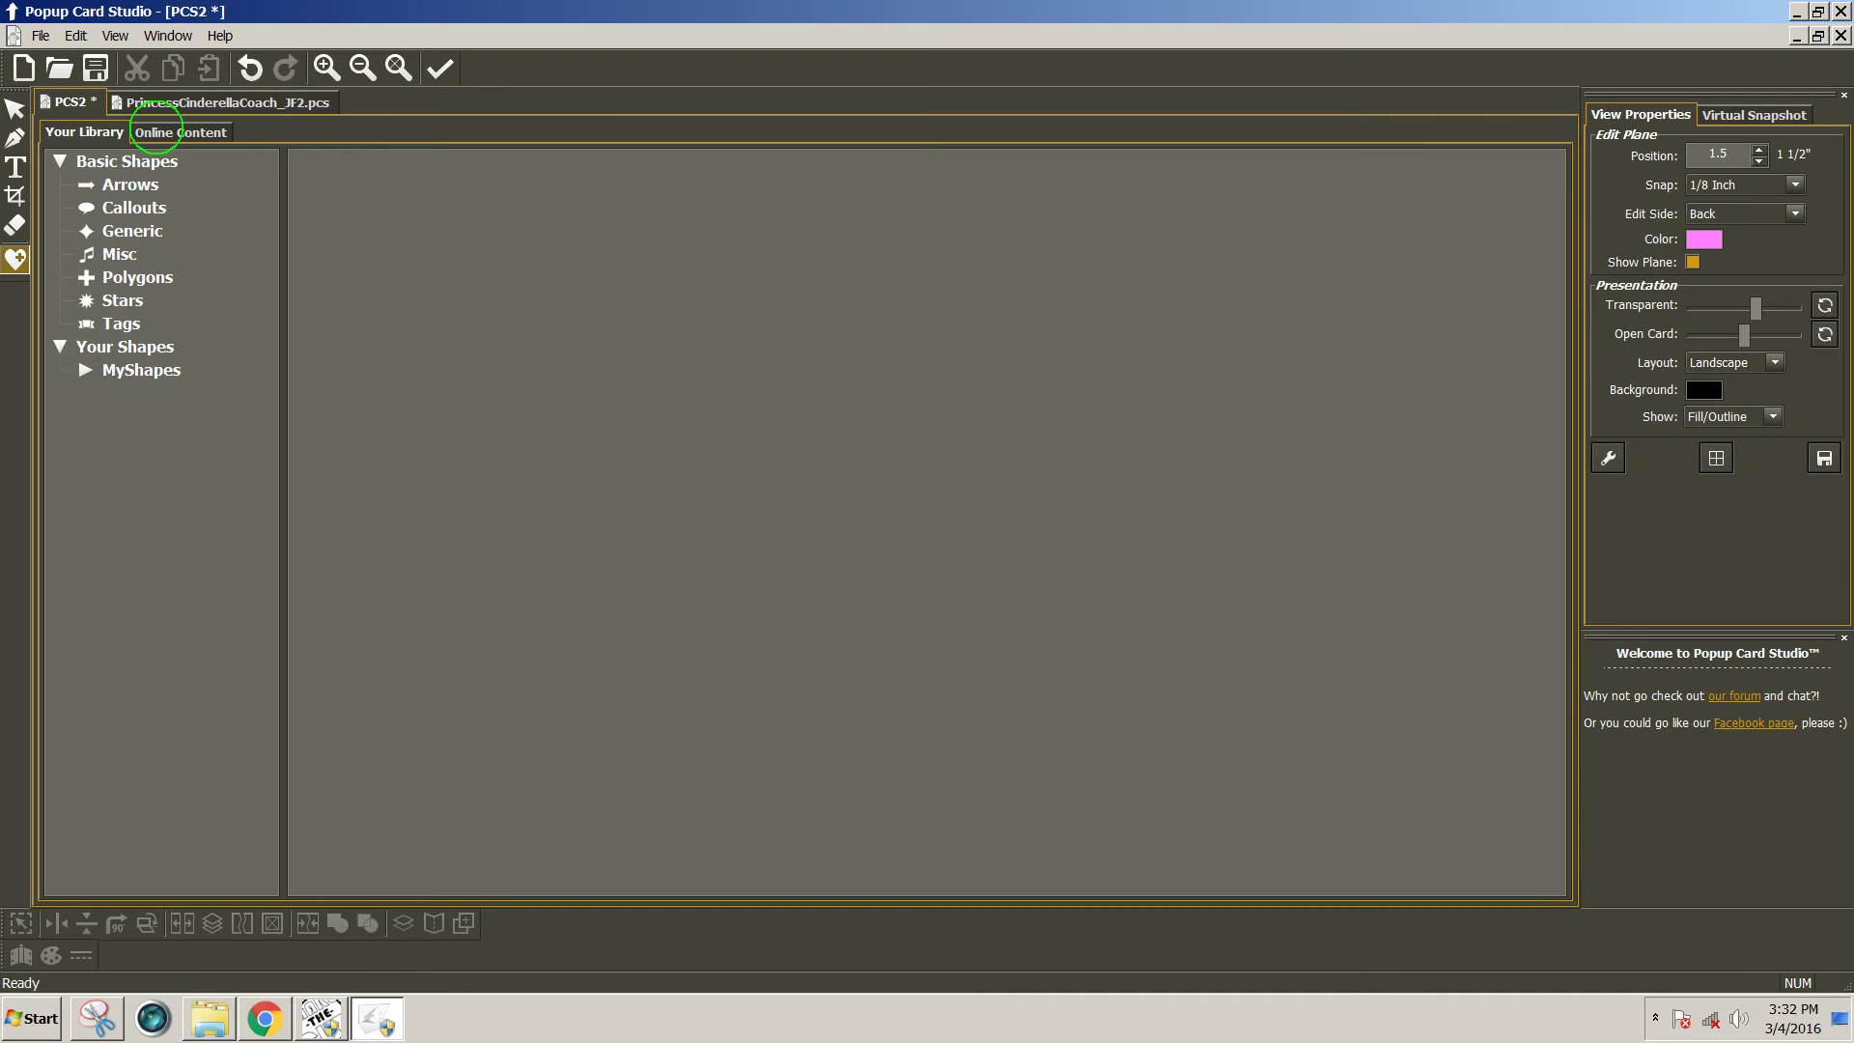
pyautogui.click(153, 132)
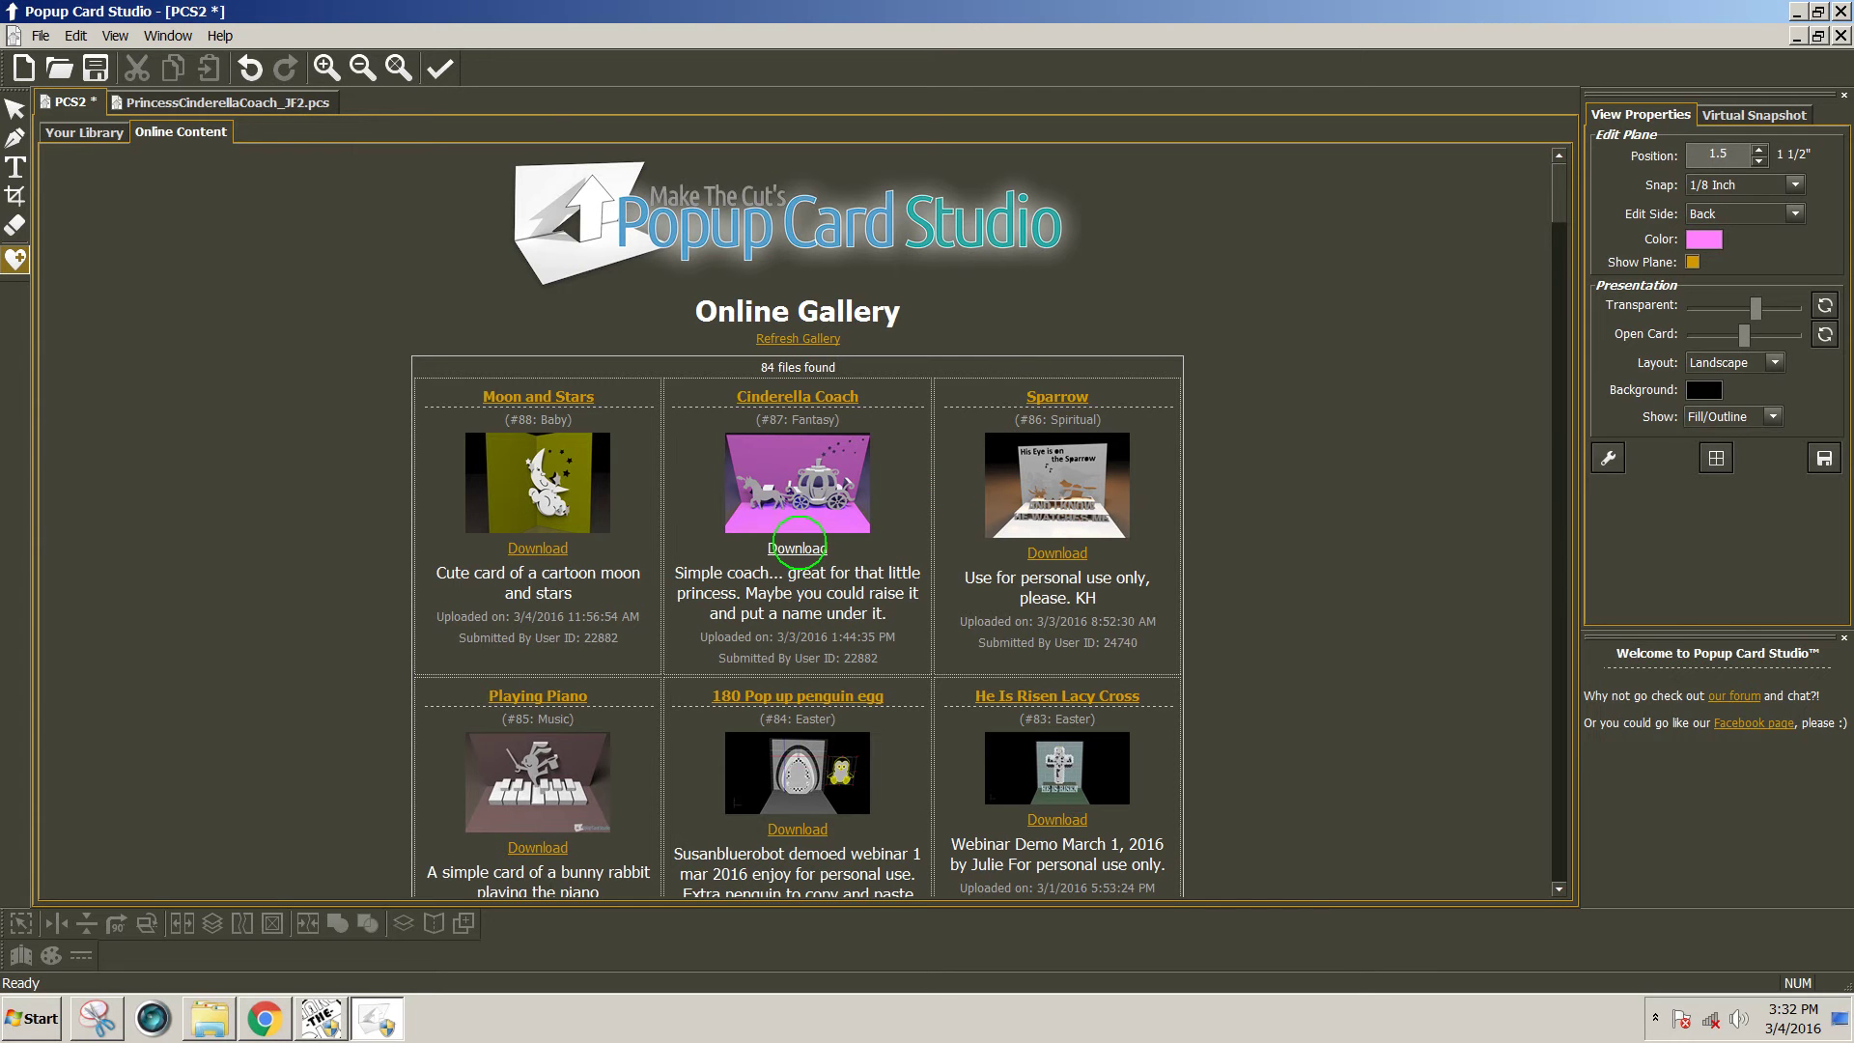
pyautogui.click(797, 547)
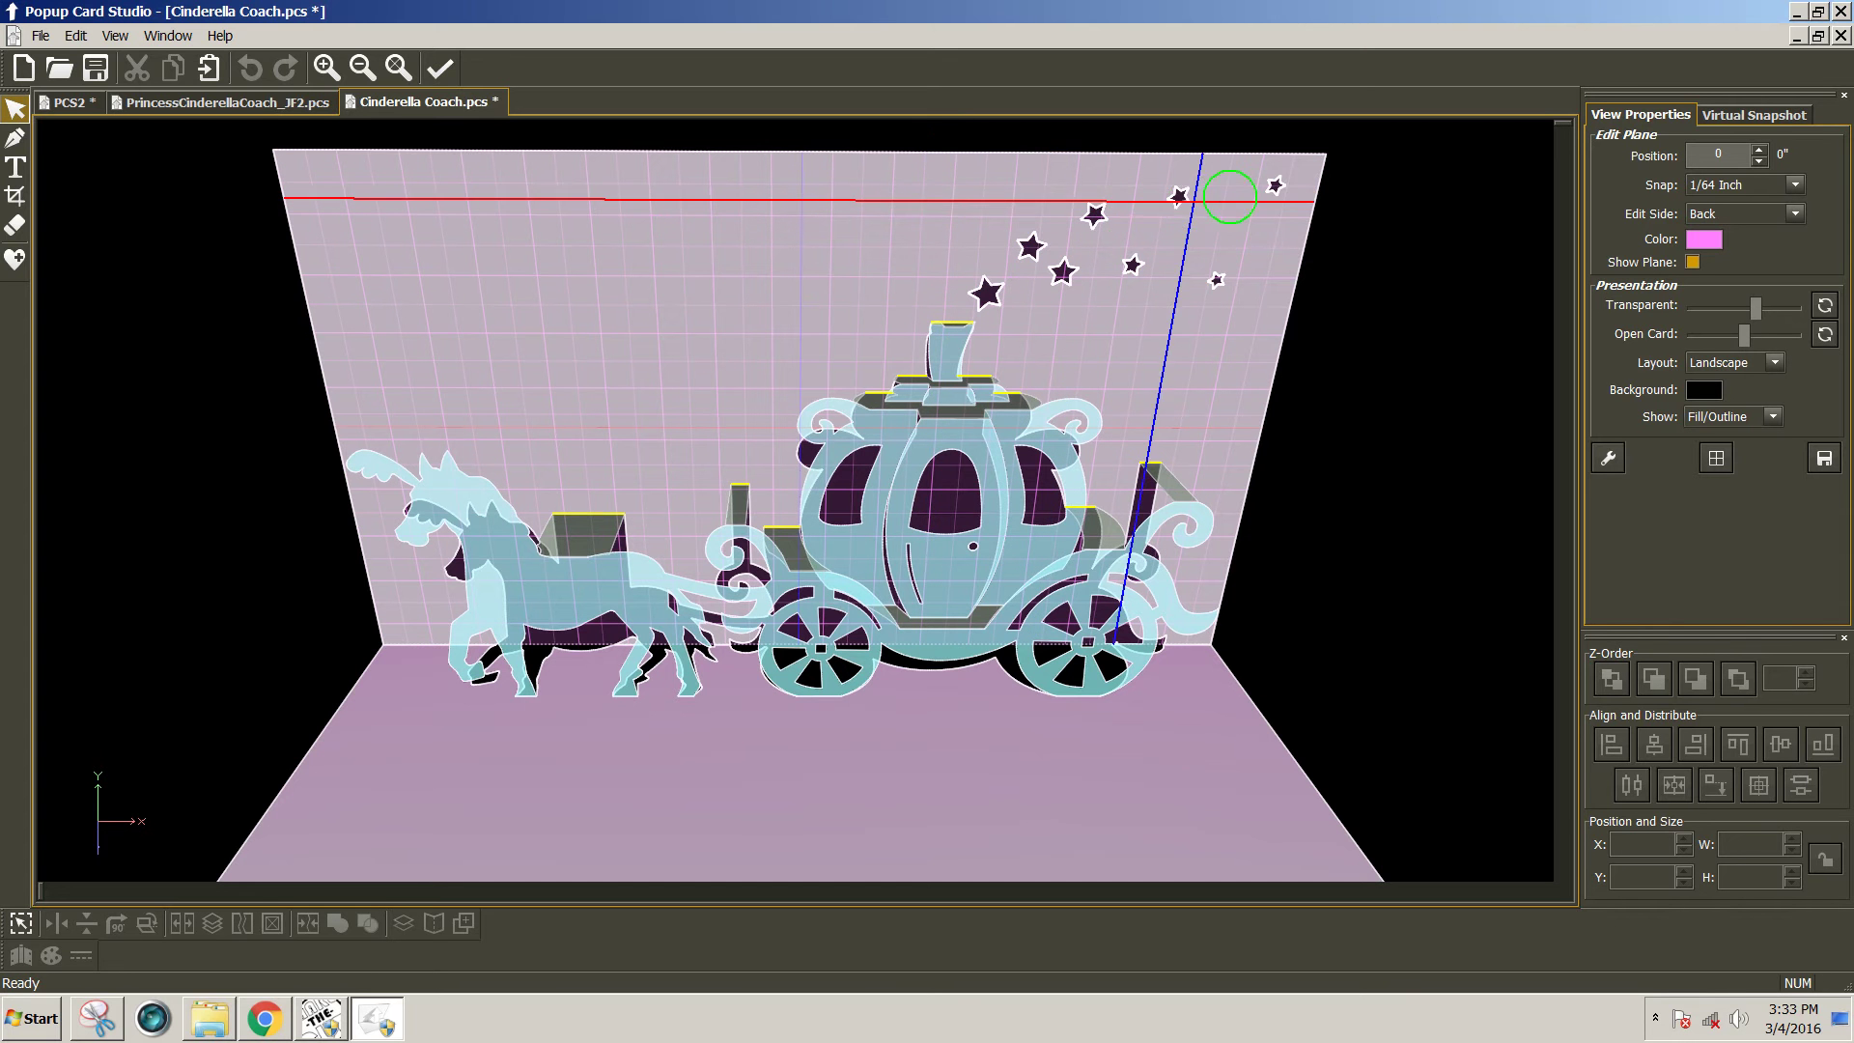
# Set the whole card's height to 5.75 inches with Global Operations, keeping the Y position at 0.00.
pyautogui.click(1275, 185)
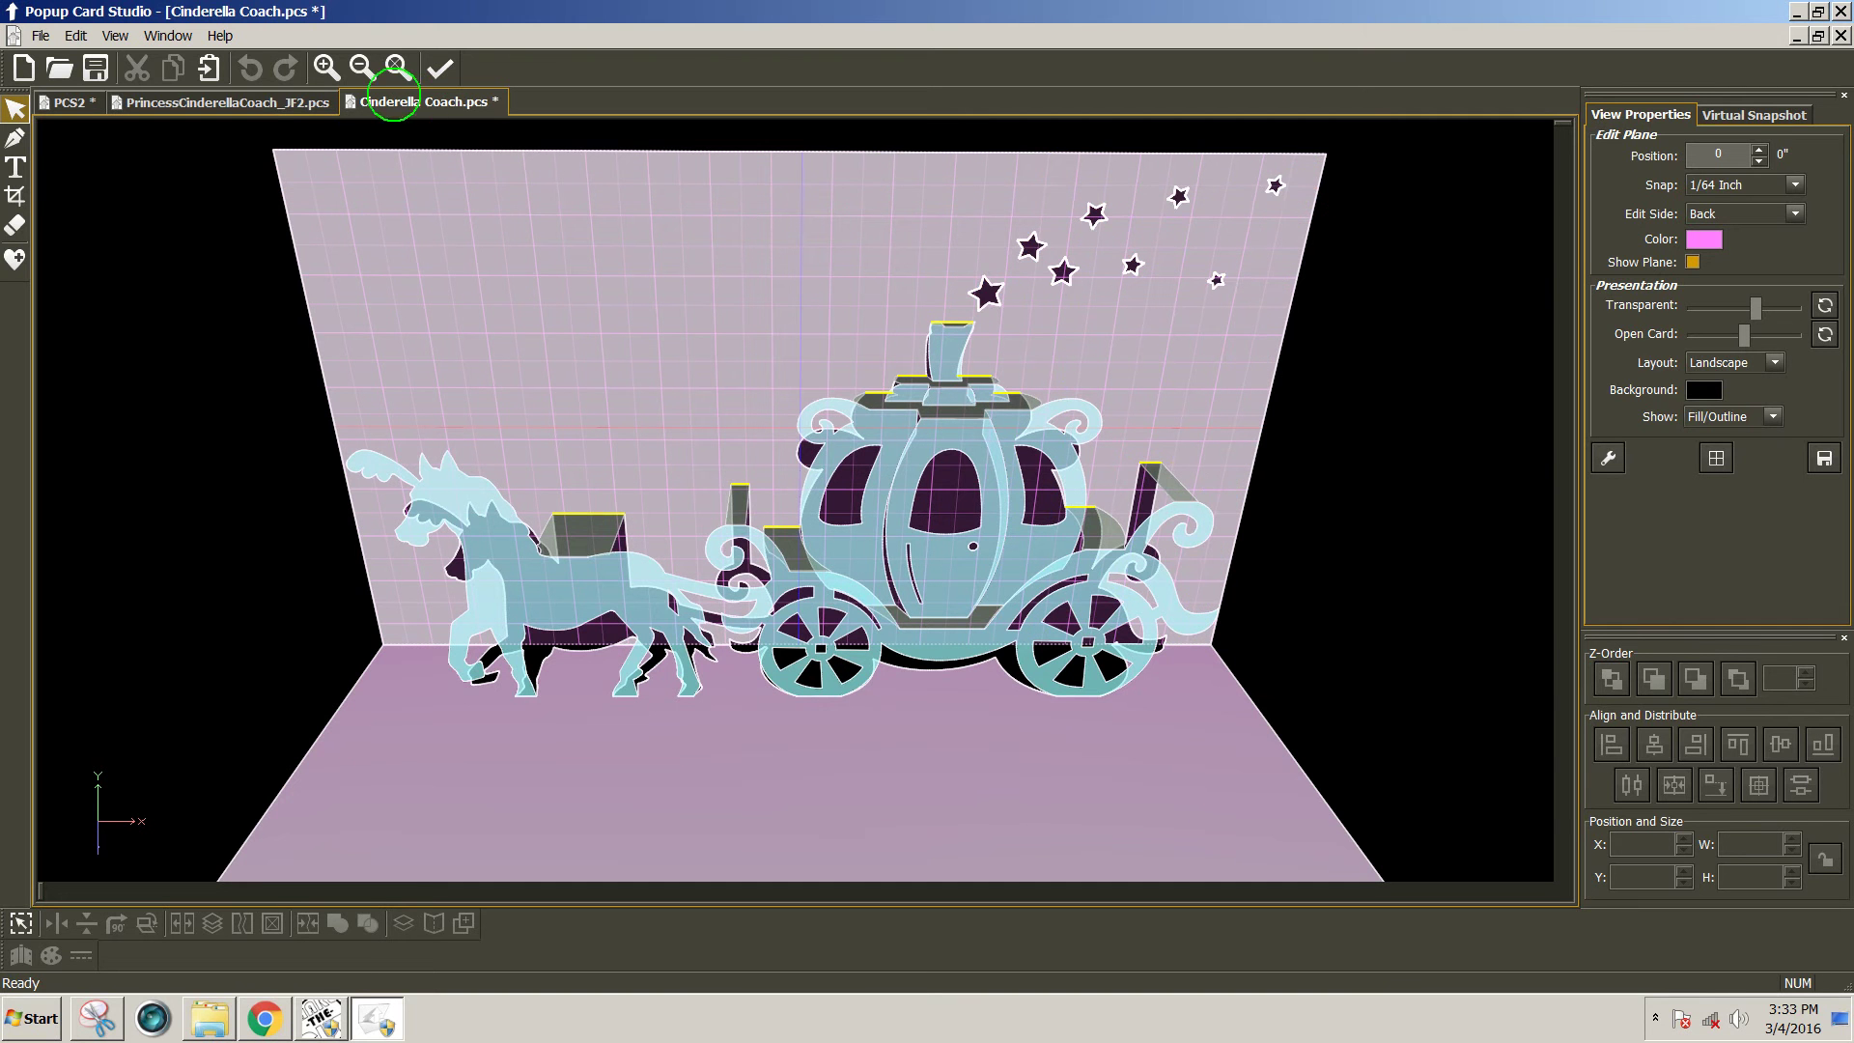
pyautogui.click(77, 35)
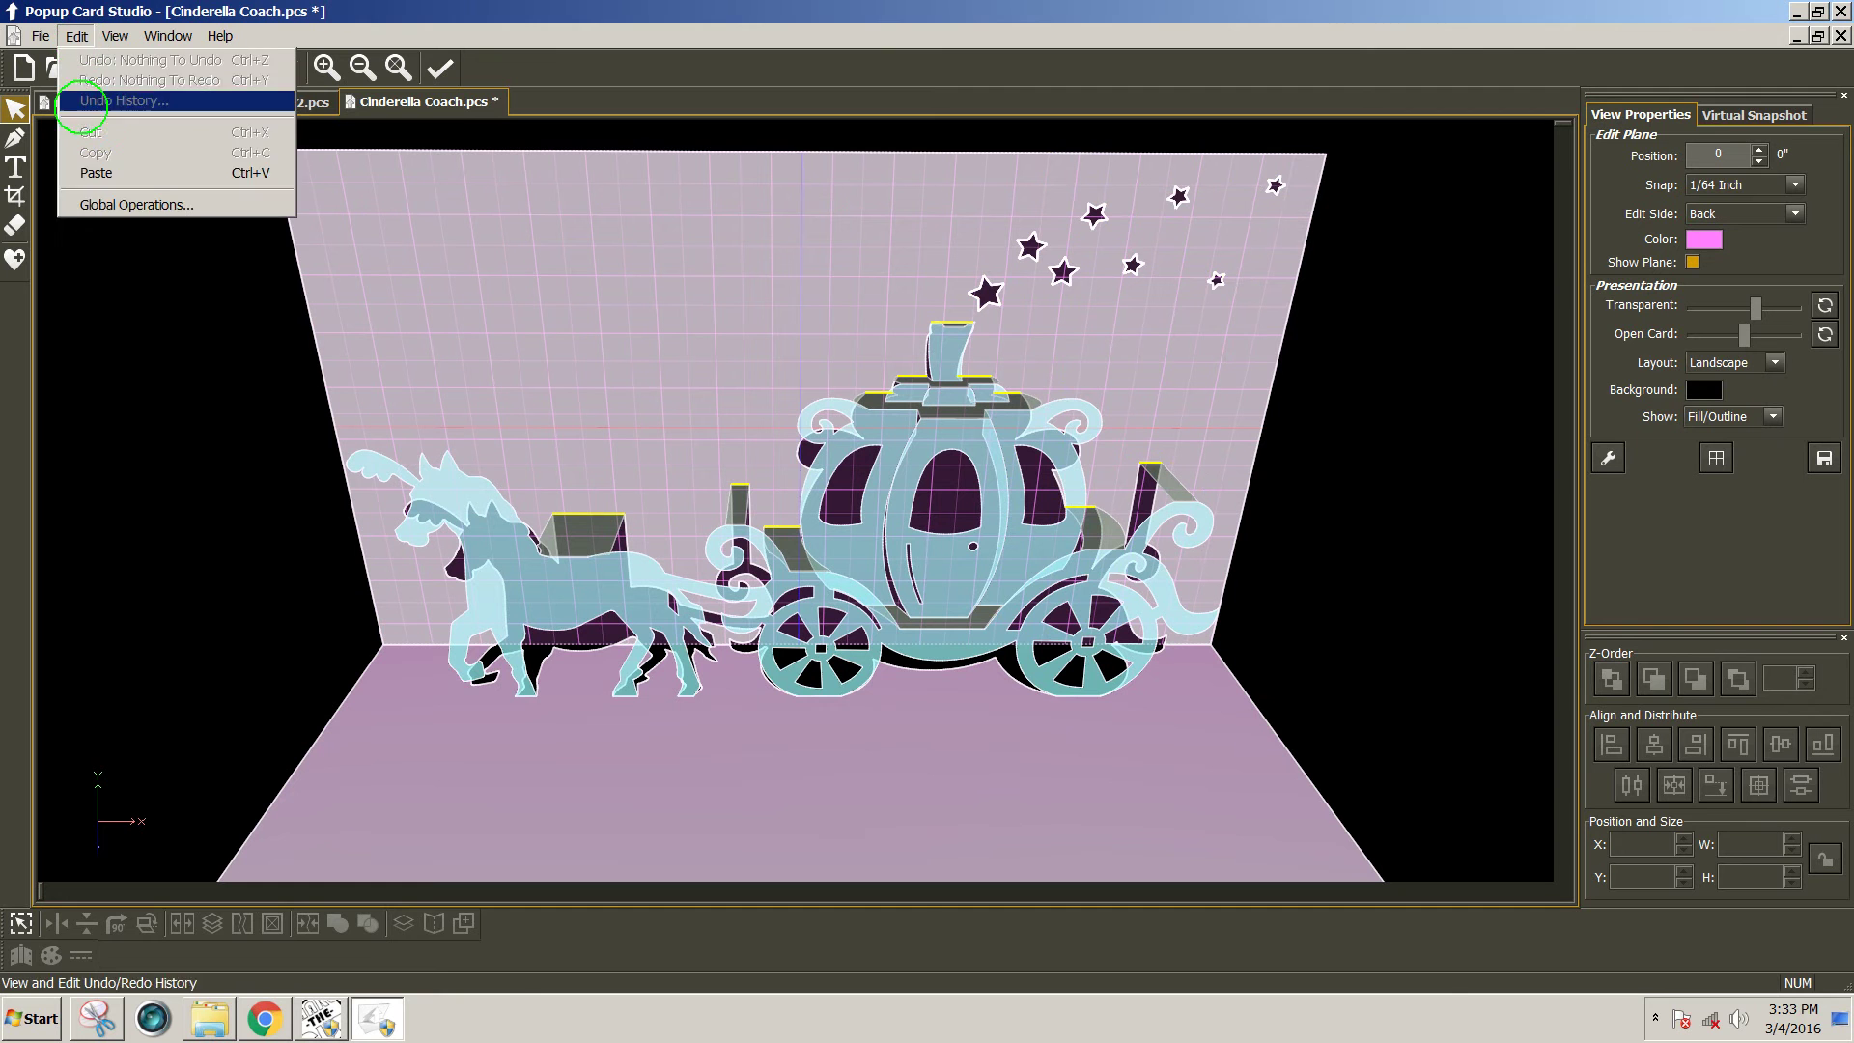
pyautogui.click(136, 205)
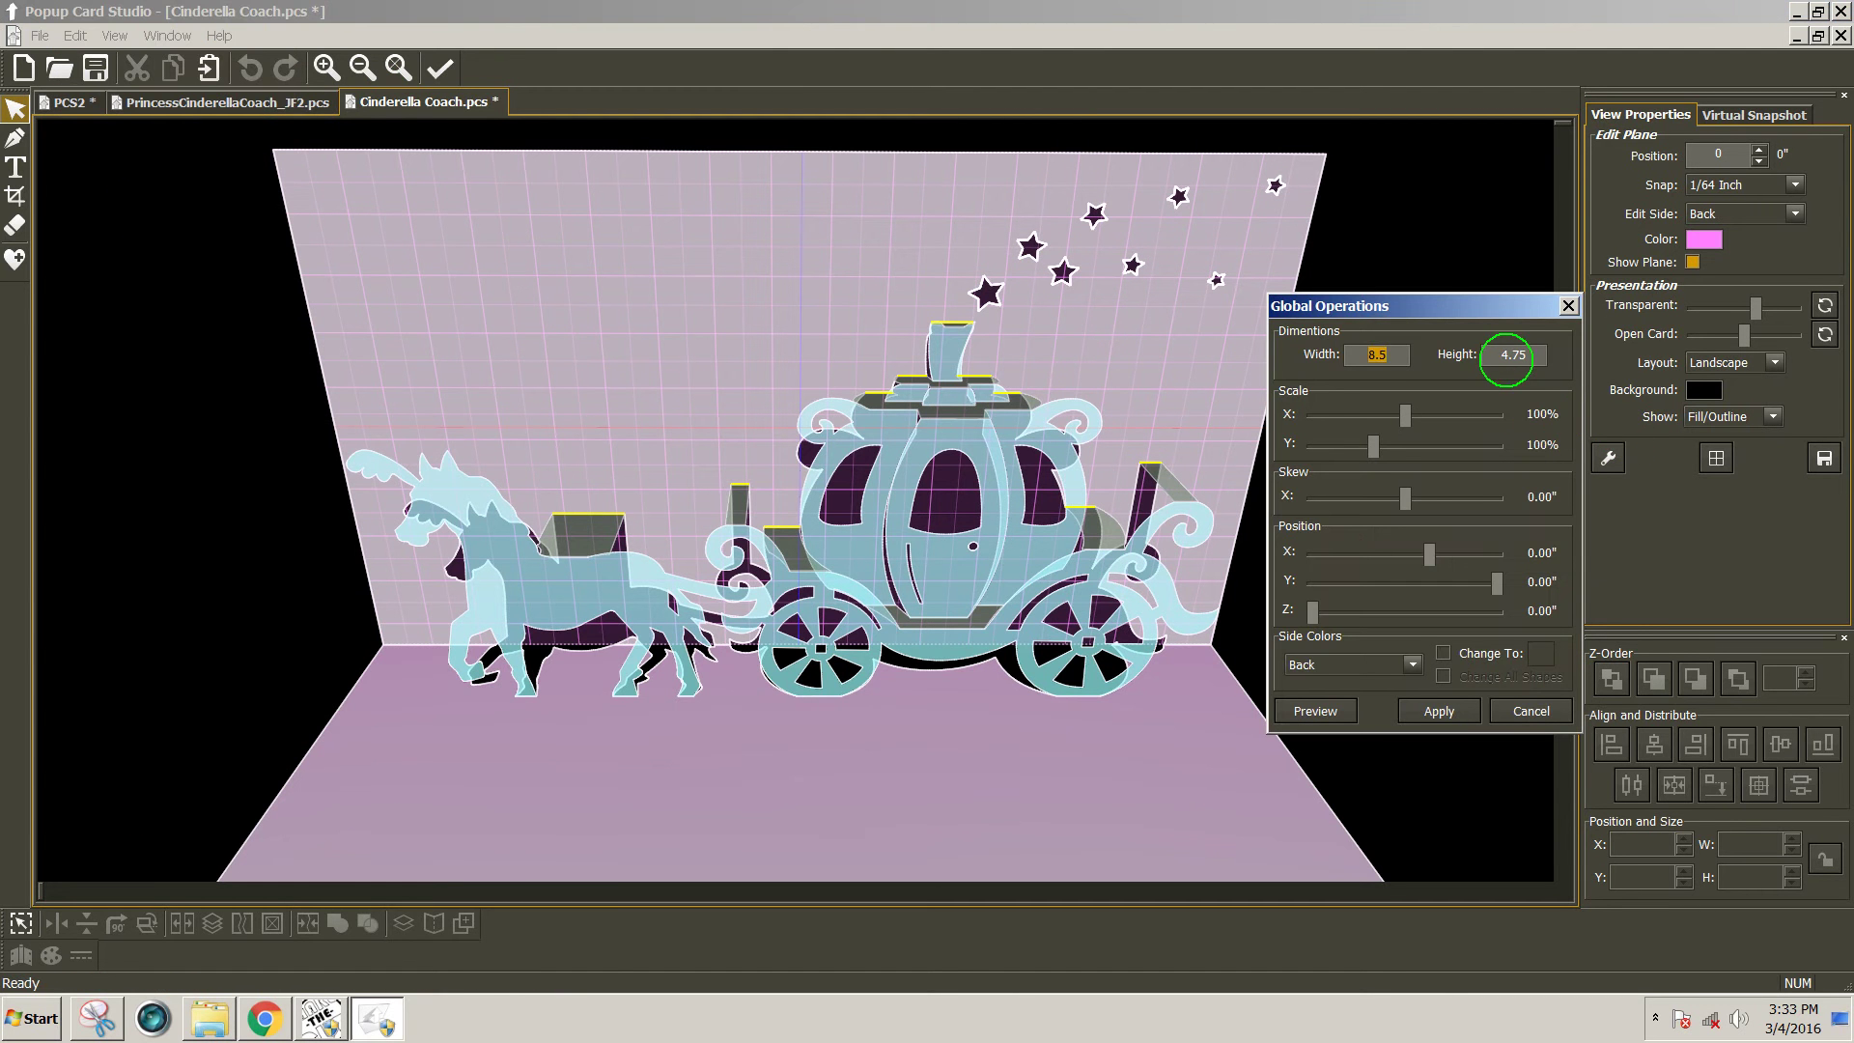
pyautogui.click(1506, 354)
pyautogui.moveTo(1512, 354); pyautogui.dragTo(1487, 360)
pyautogui.write('5')
pyautogui.moveTo(1497, 582); pyautogui.dragTo(1314, 582)
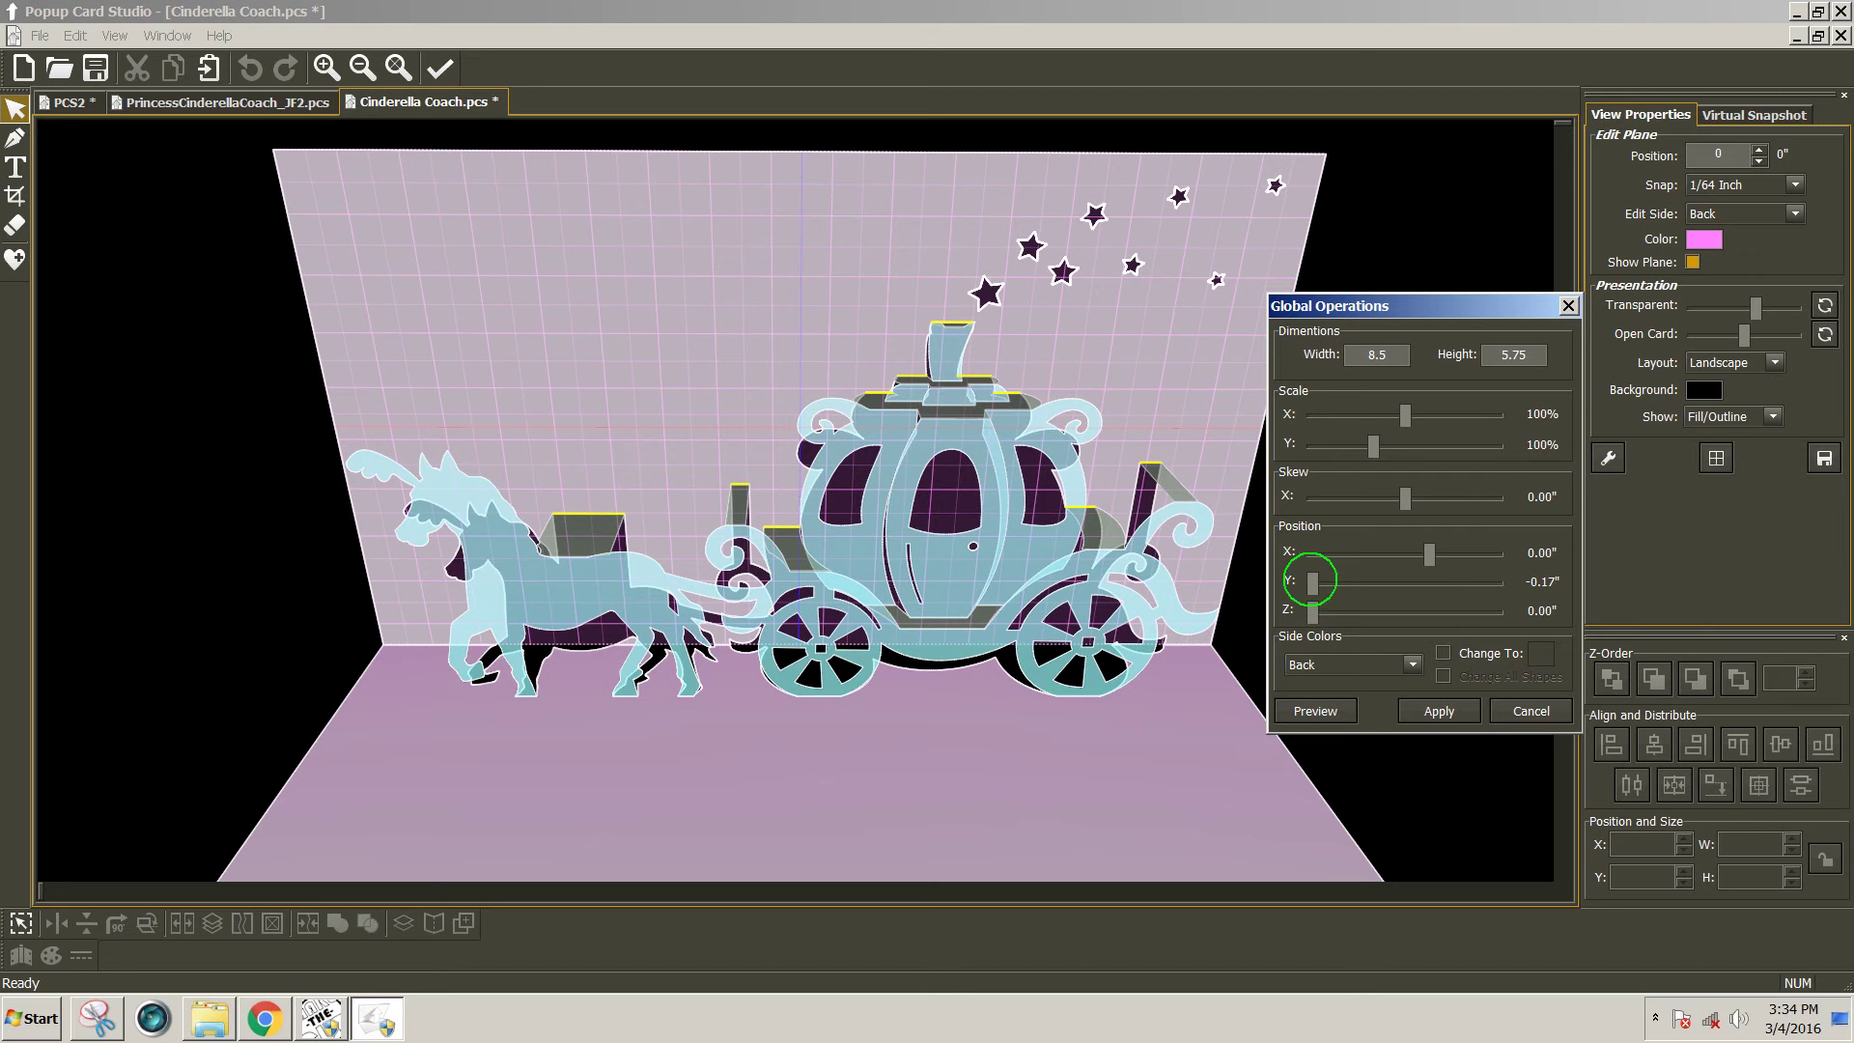
pyautogui.moveTo(1313, 583); pyautogui.dragTo(1496, 582)
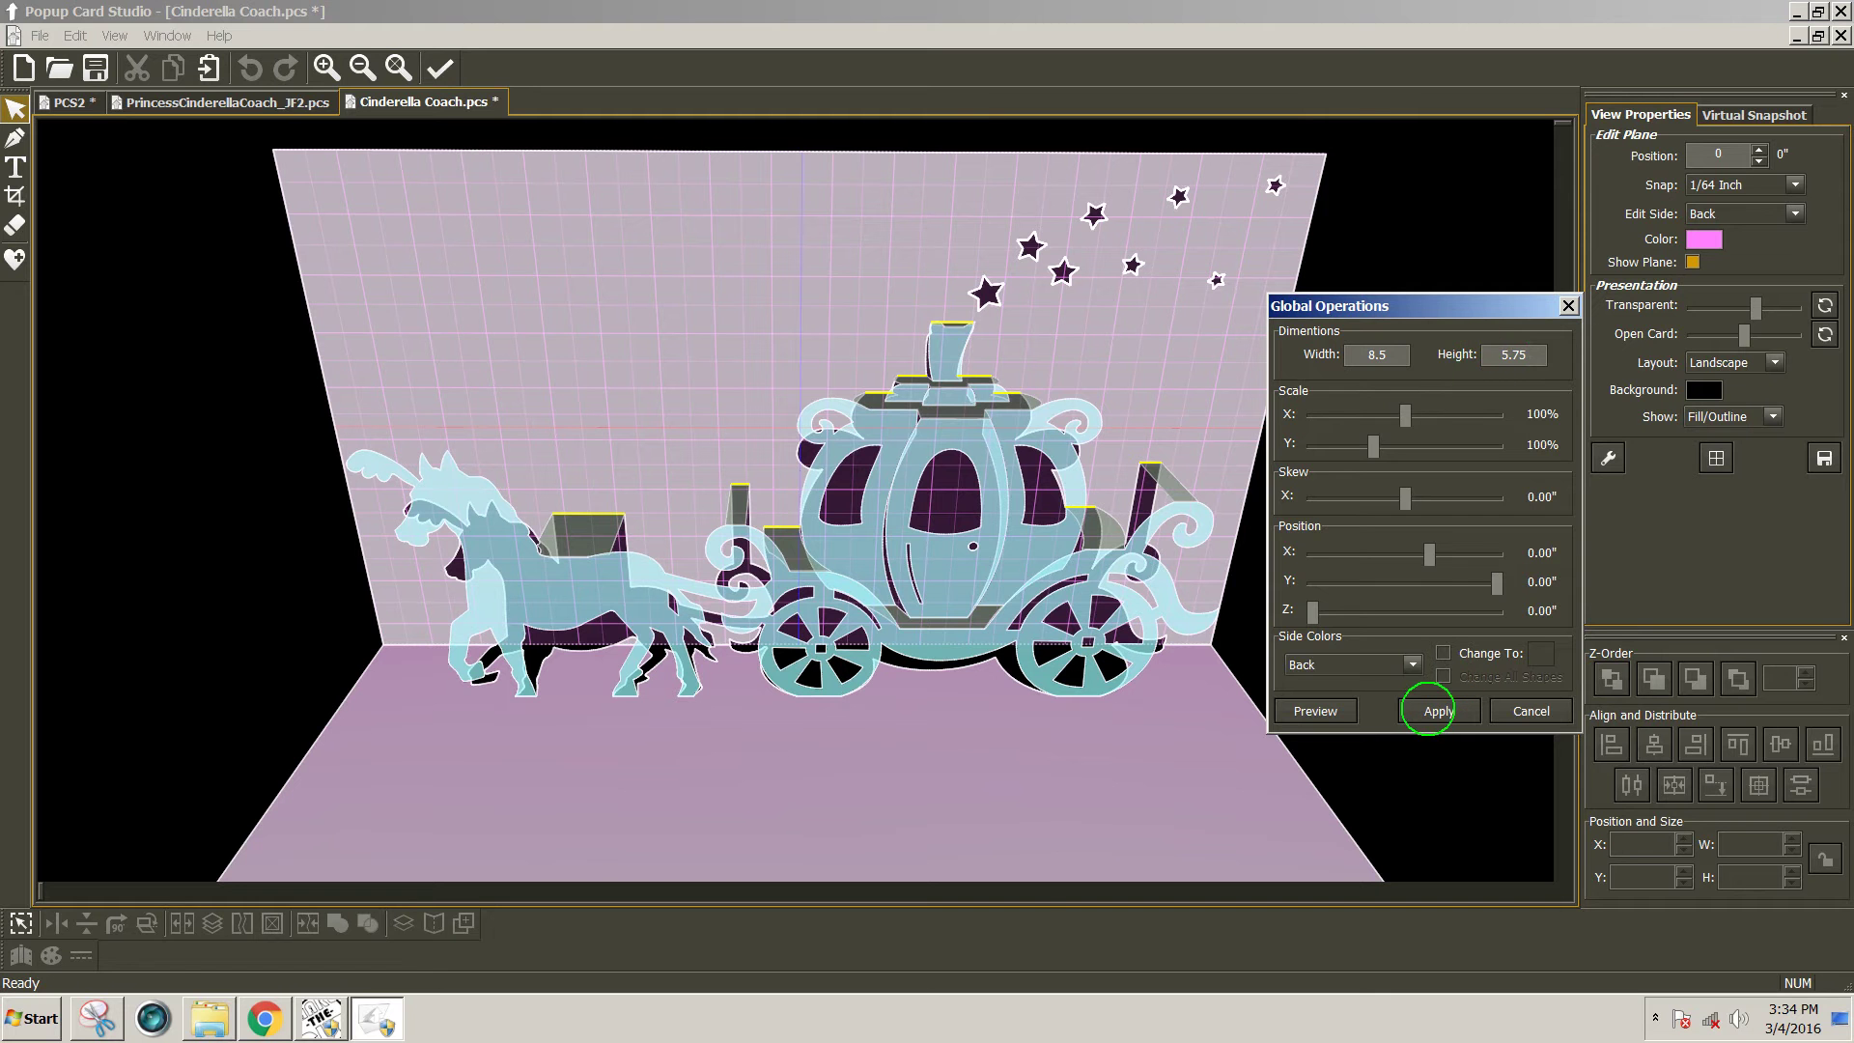
pyautogui.click(1427, 710)
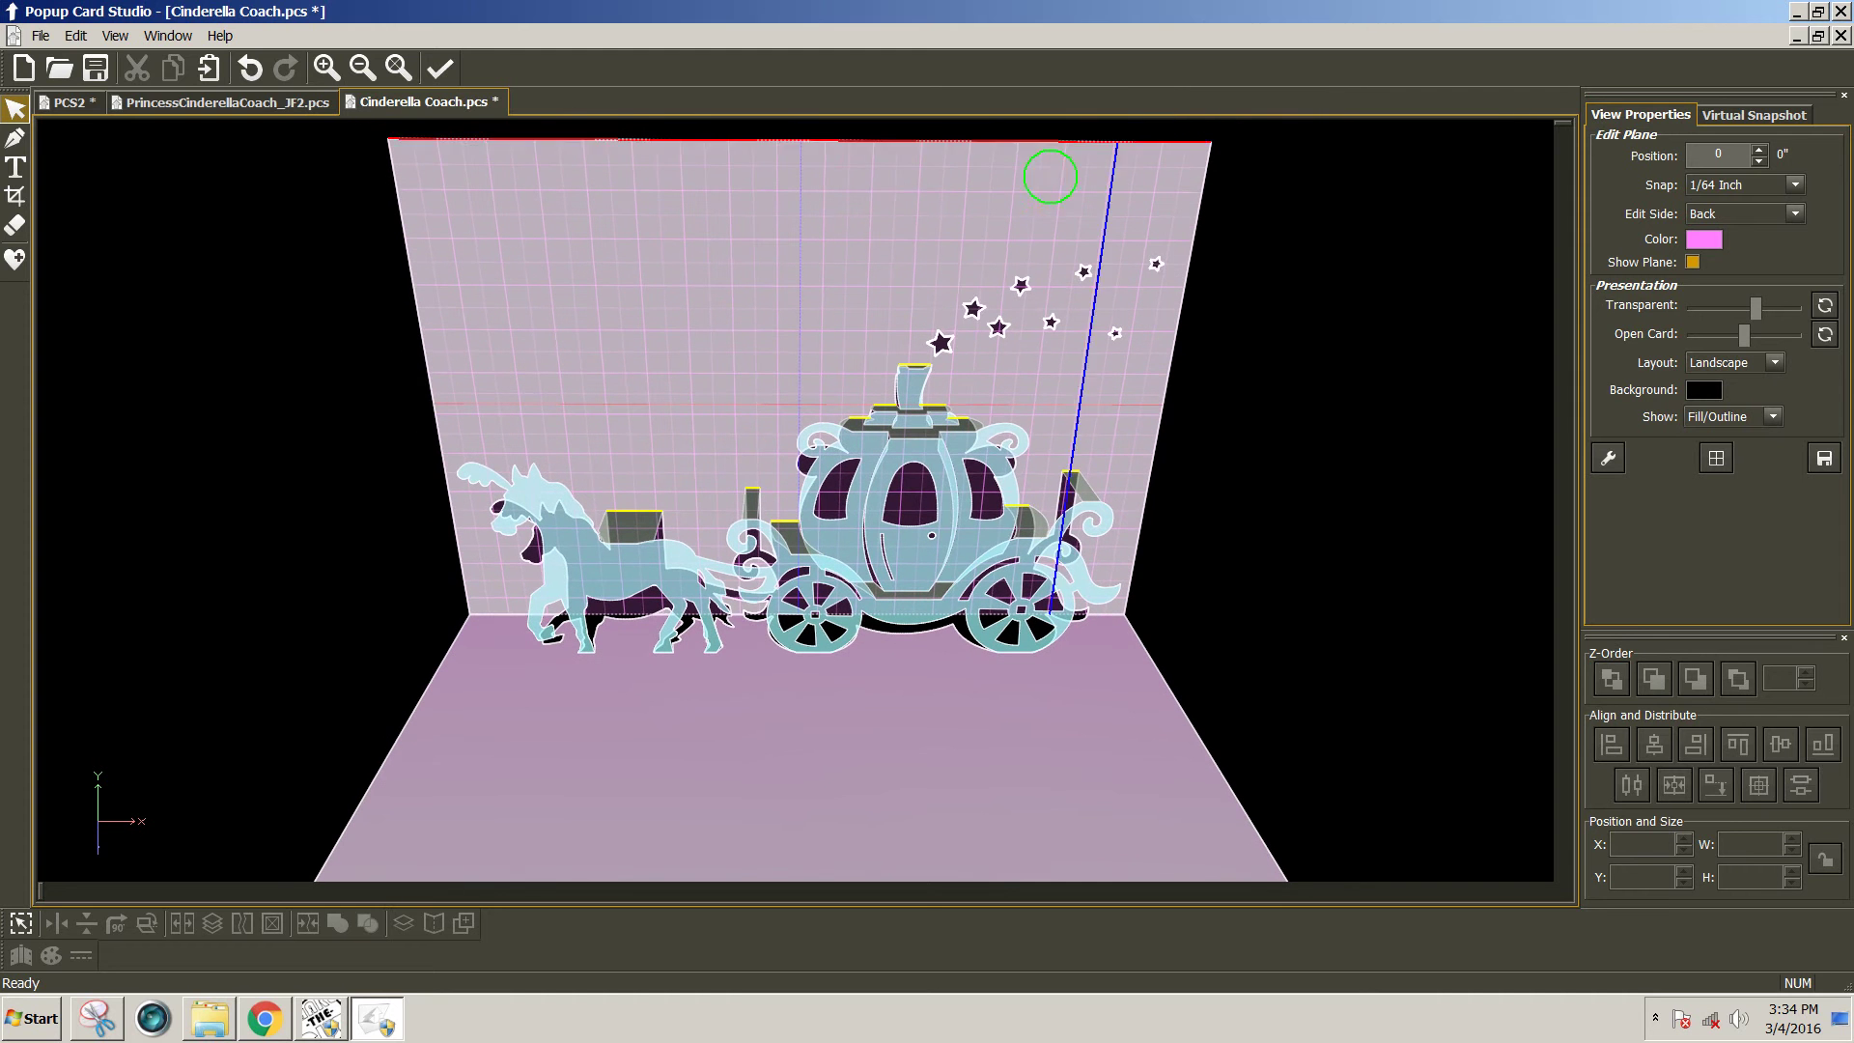
# Shift the whole coach design up the card with Global Operations, using a Y position of -1.00 inch.
pyautogui.click(76, 36)
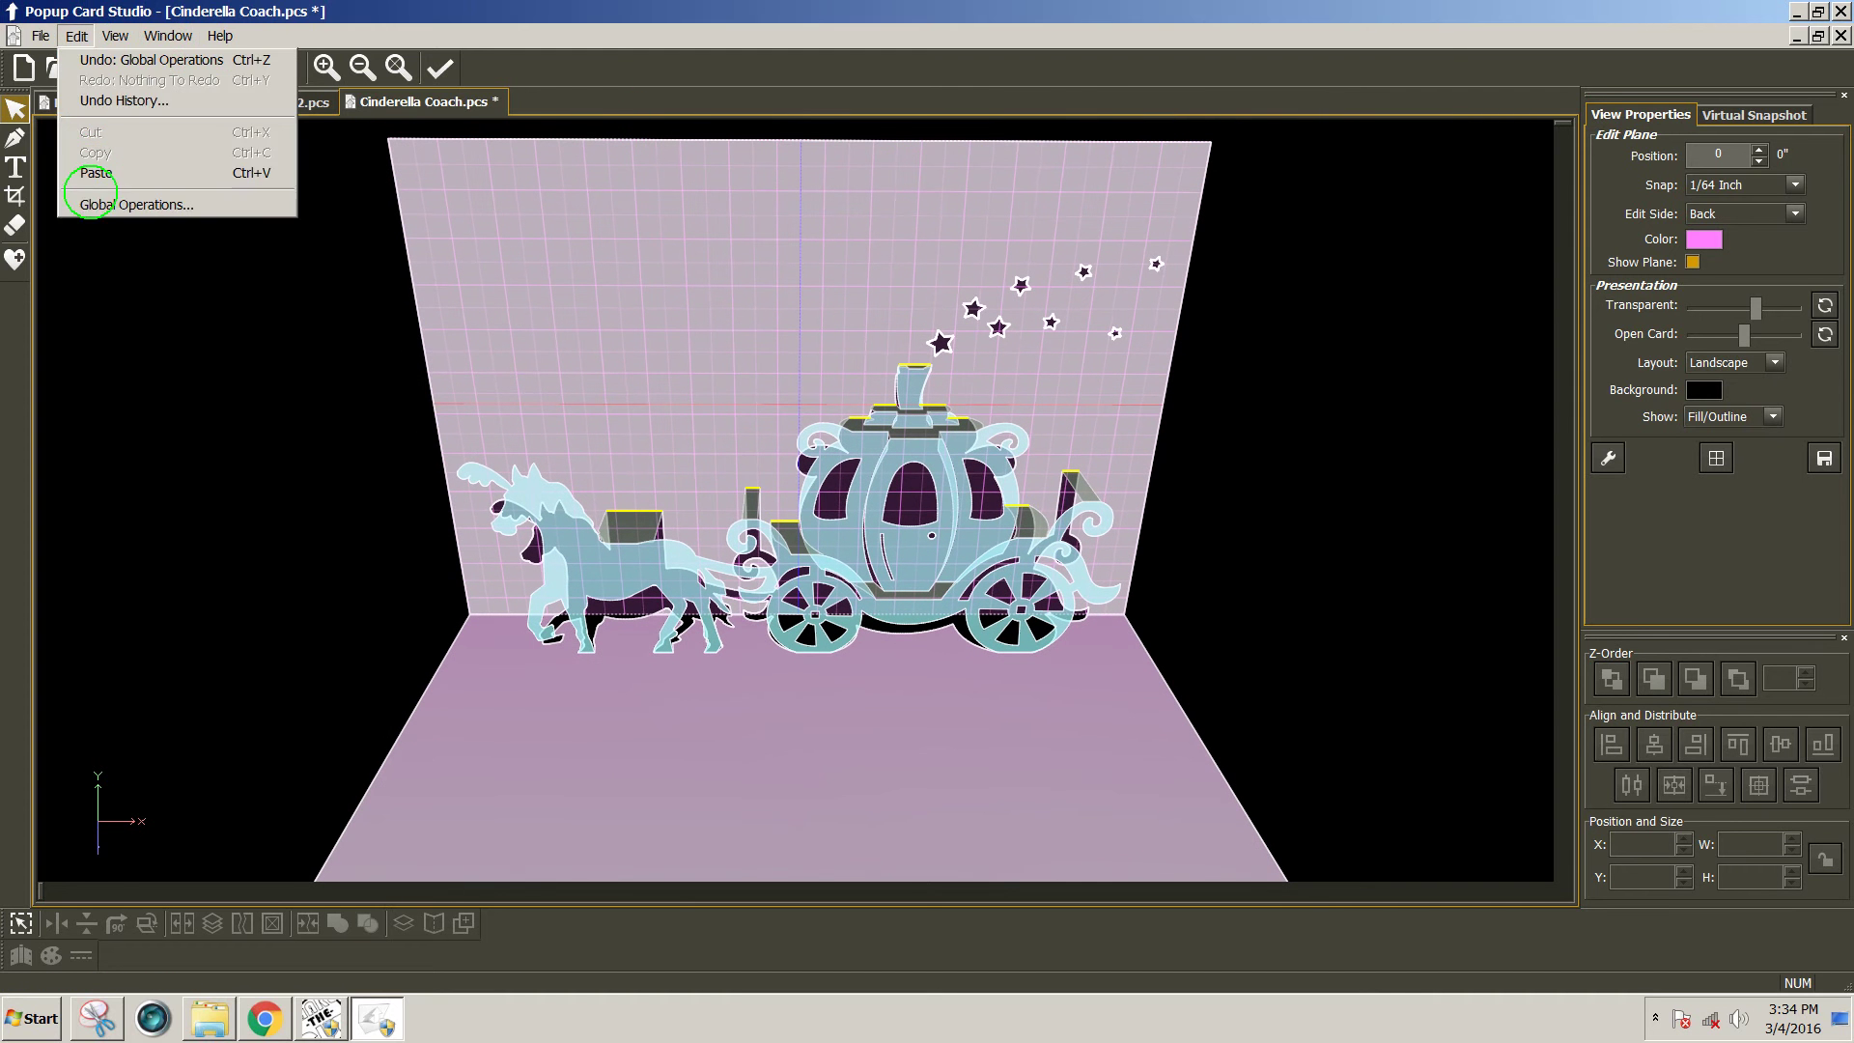
pyautogui.click(89, 203)
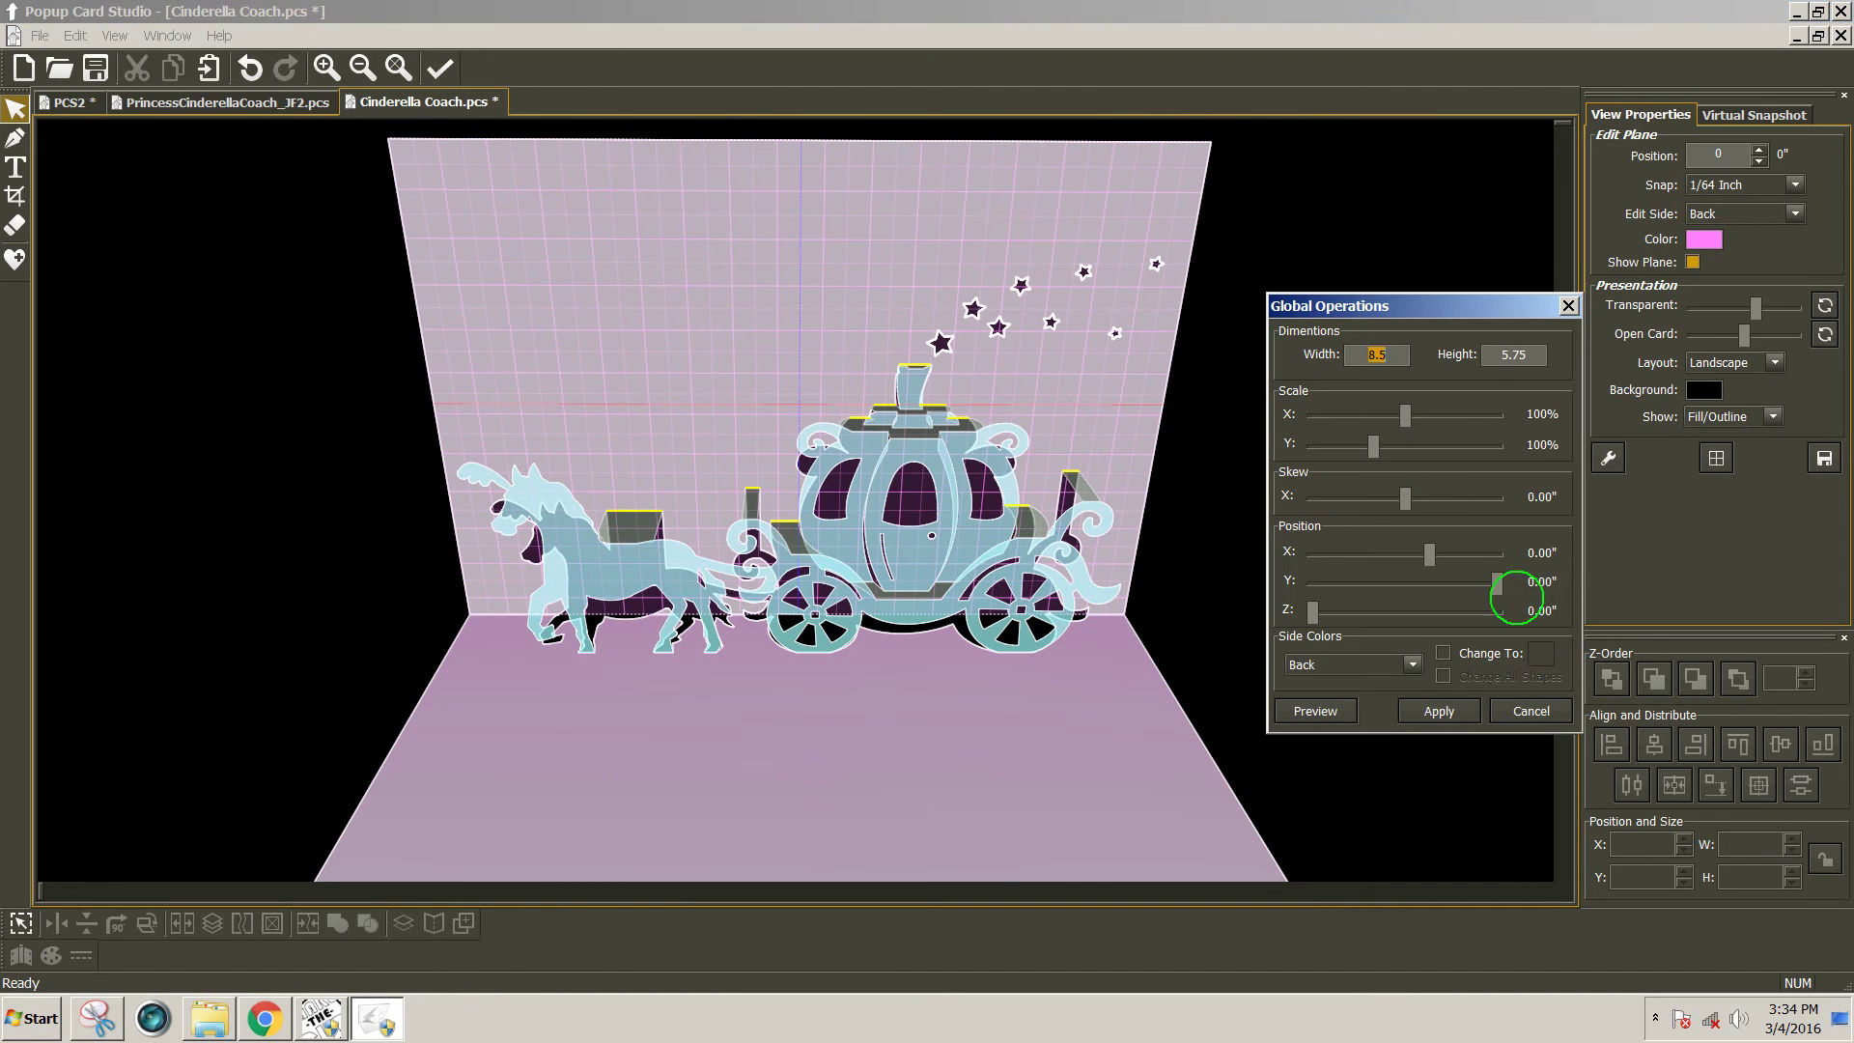
pyautogui.moveTo(1498, 585); pyautogui.dragTo(1342, 586)
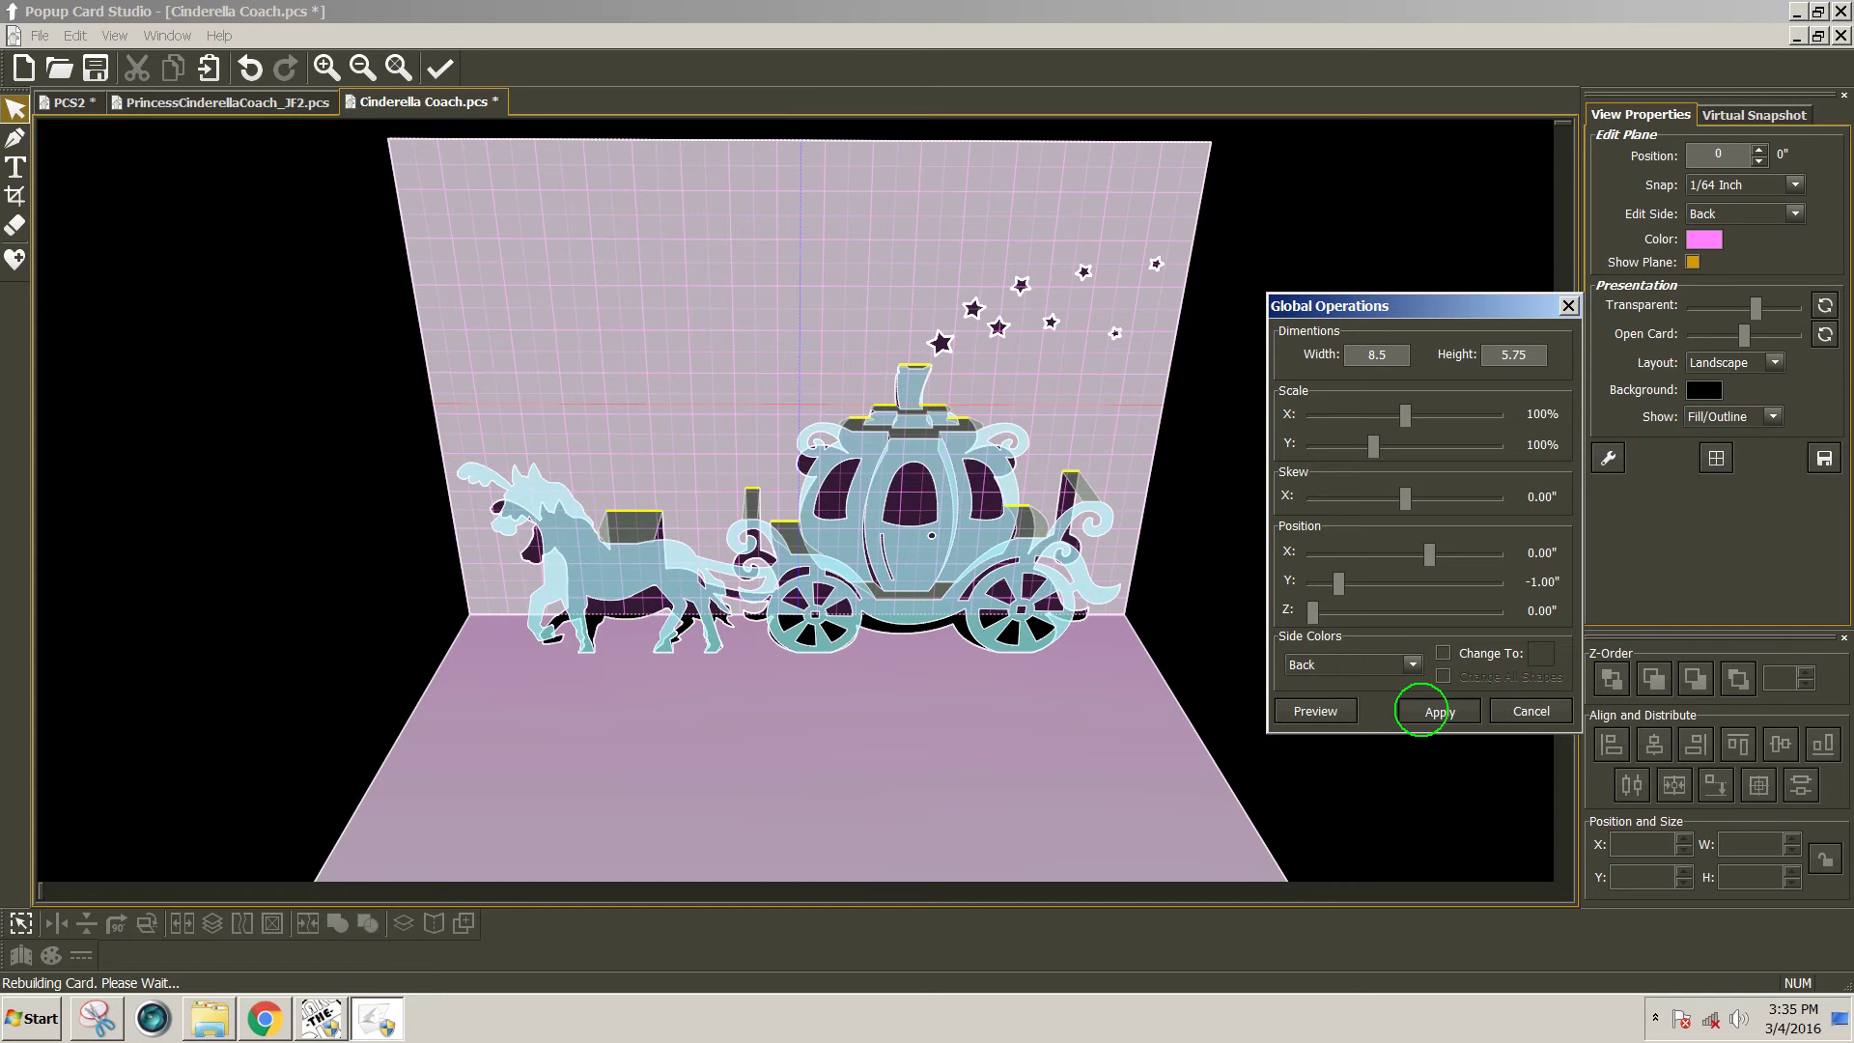
pyautogui.click(1422, 710)
# Check the base height of the horse and coach against a bottom-side edit plane positioned at 1 inch.
pyautogui.moveTo(1121, 420); pyautogui.dragTo(1067, 281, button='middle')
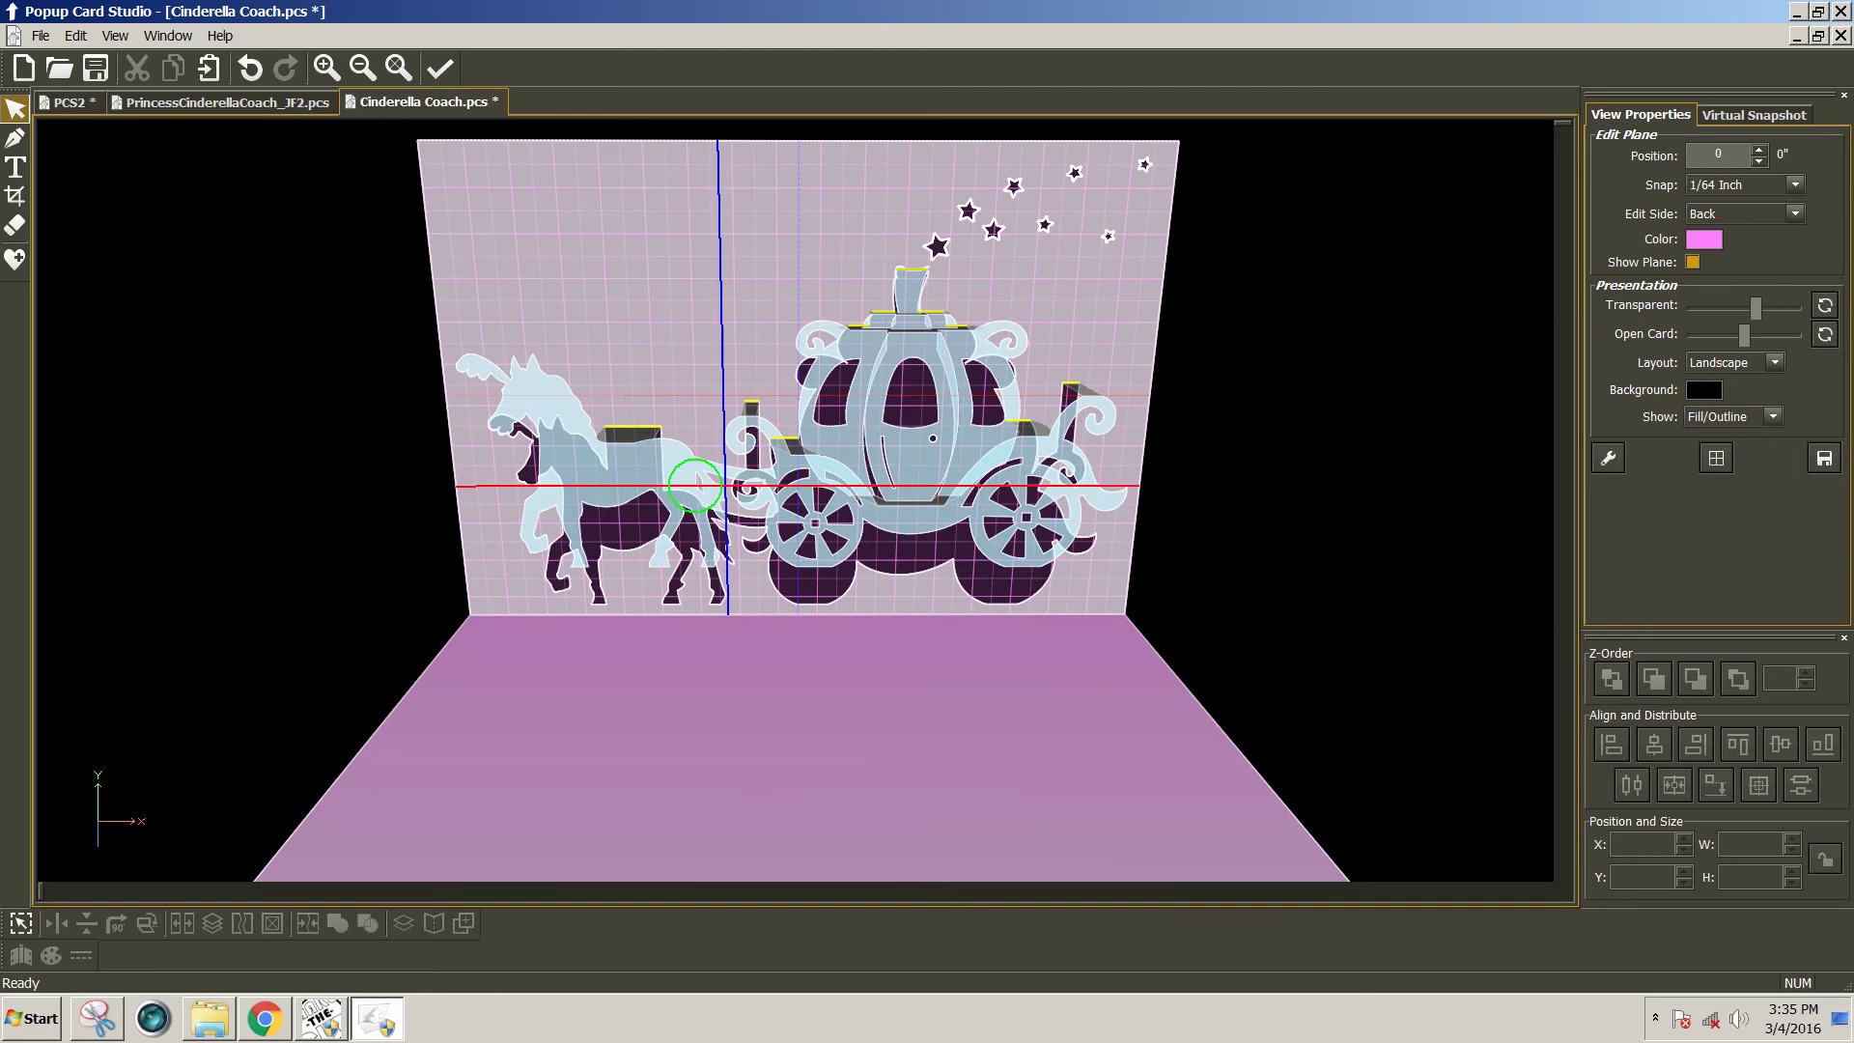
pyautogui.click(689, 485)
pyautogui.click(689, 485)
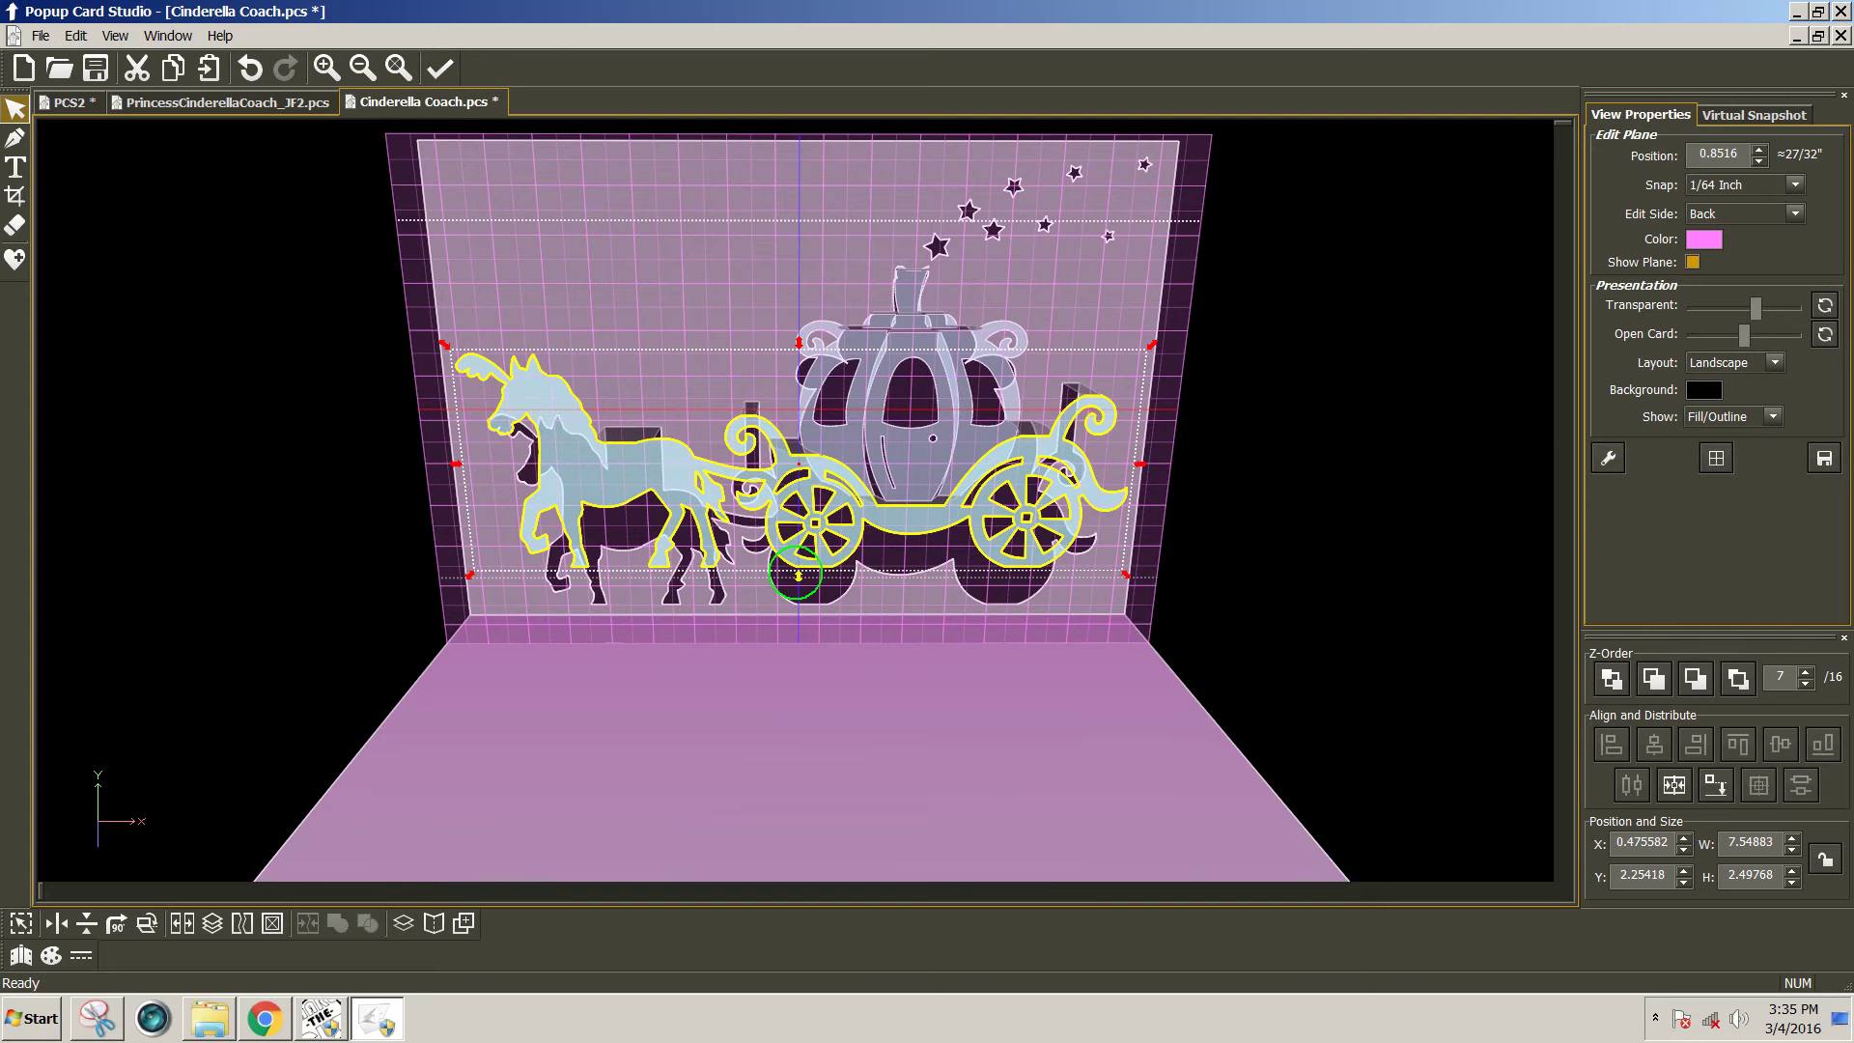
pyautogui.click(795, 574)
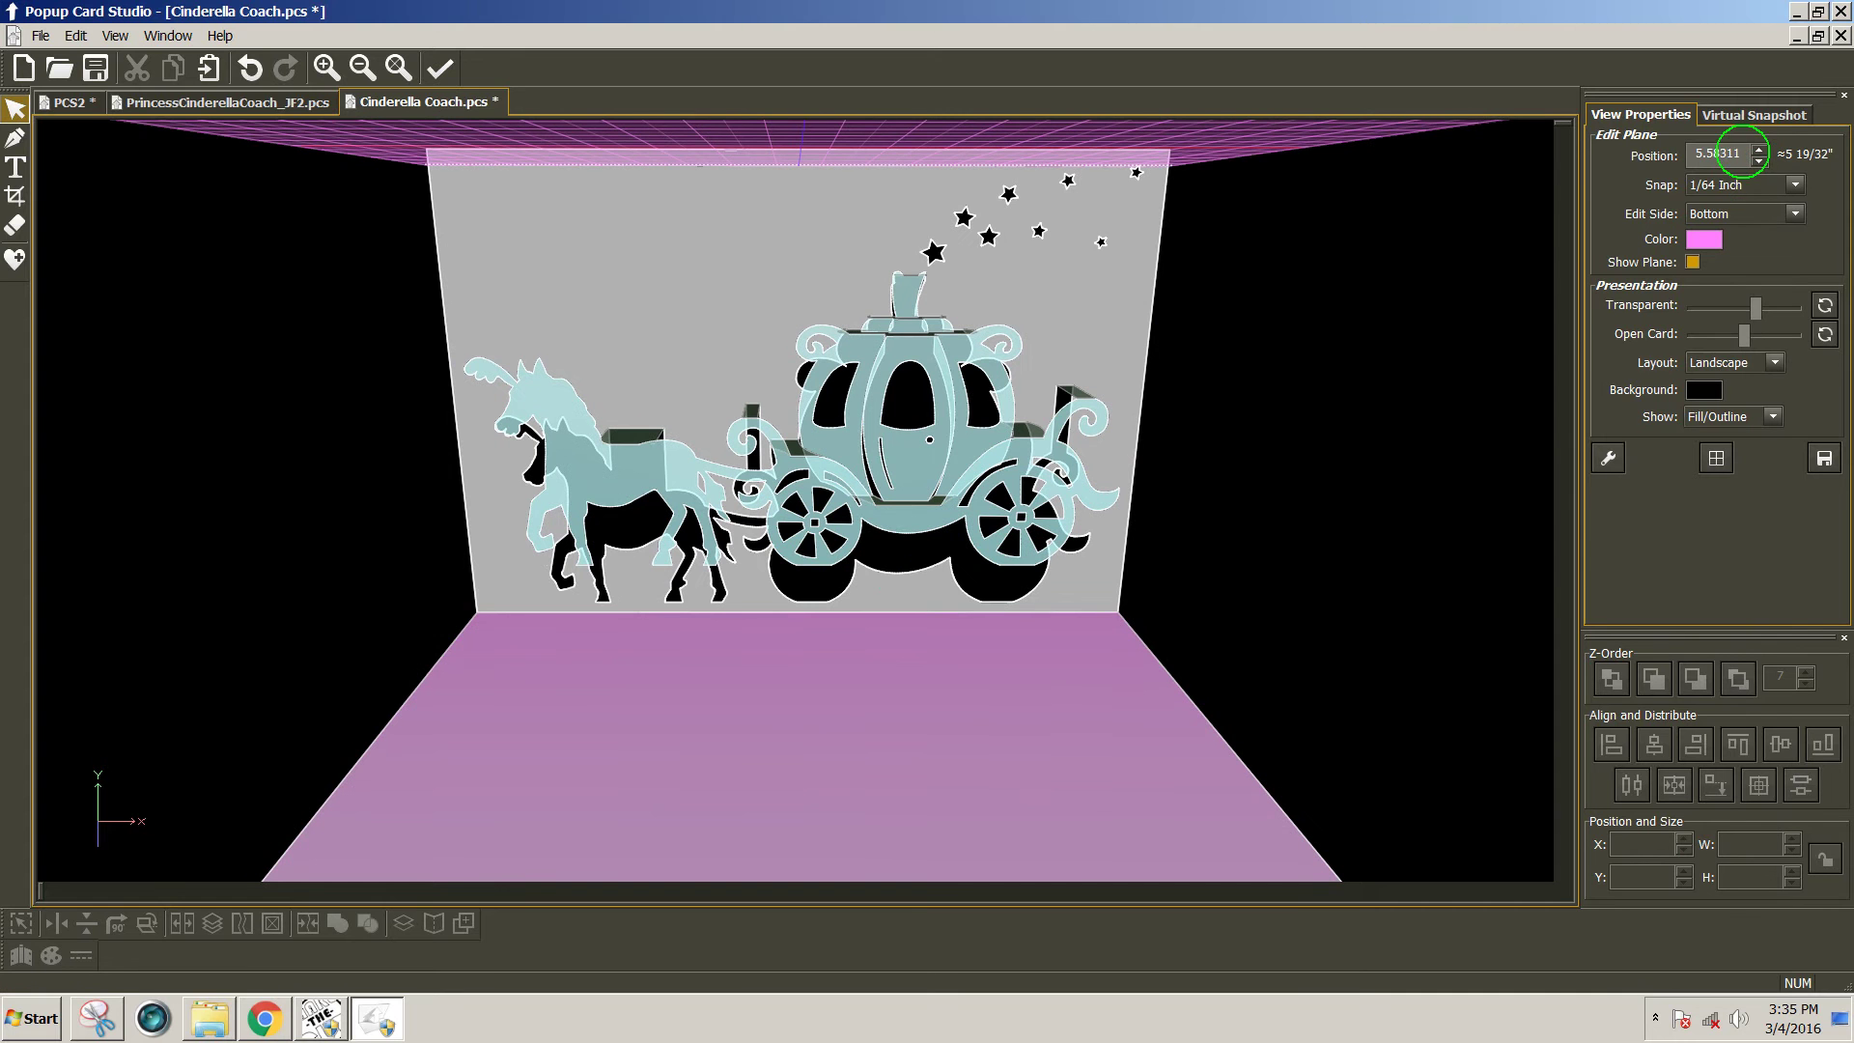
pyautogui.doubleClick(1692, 152)
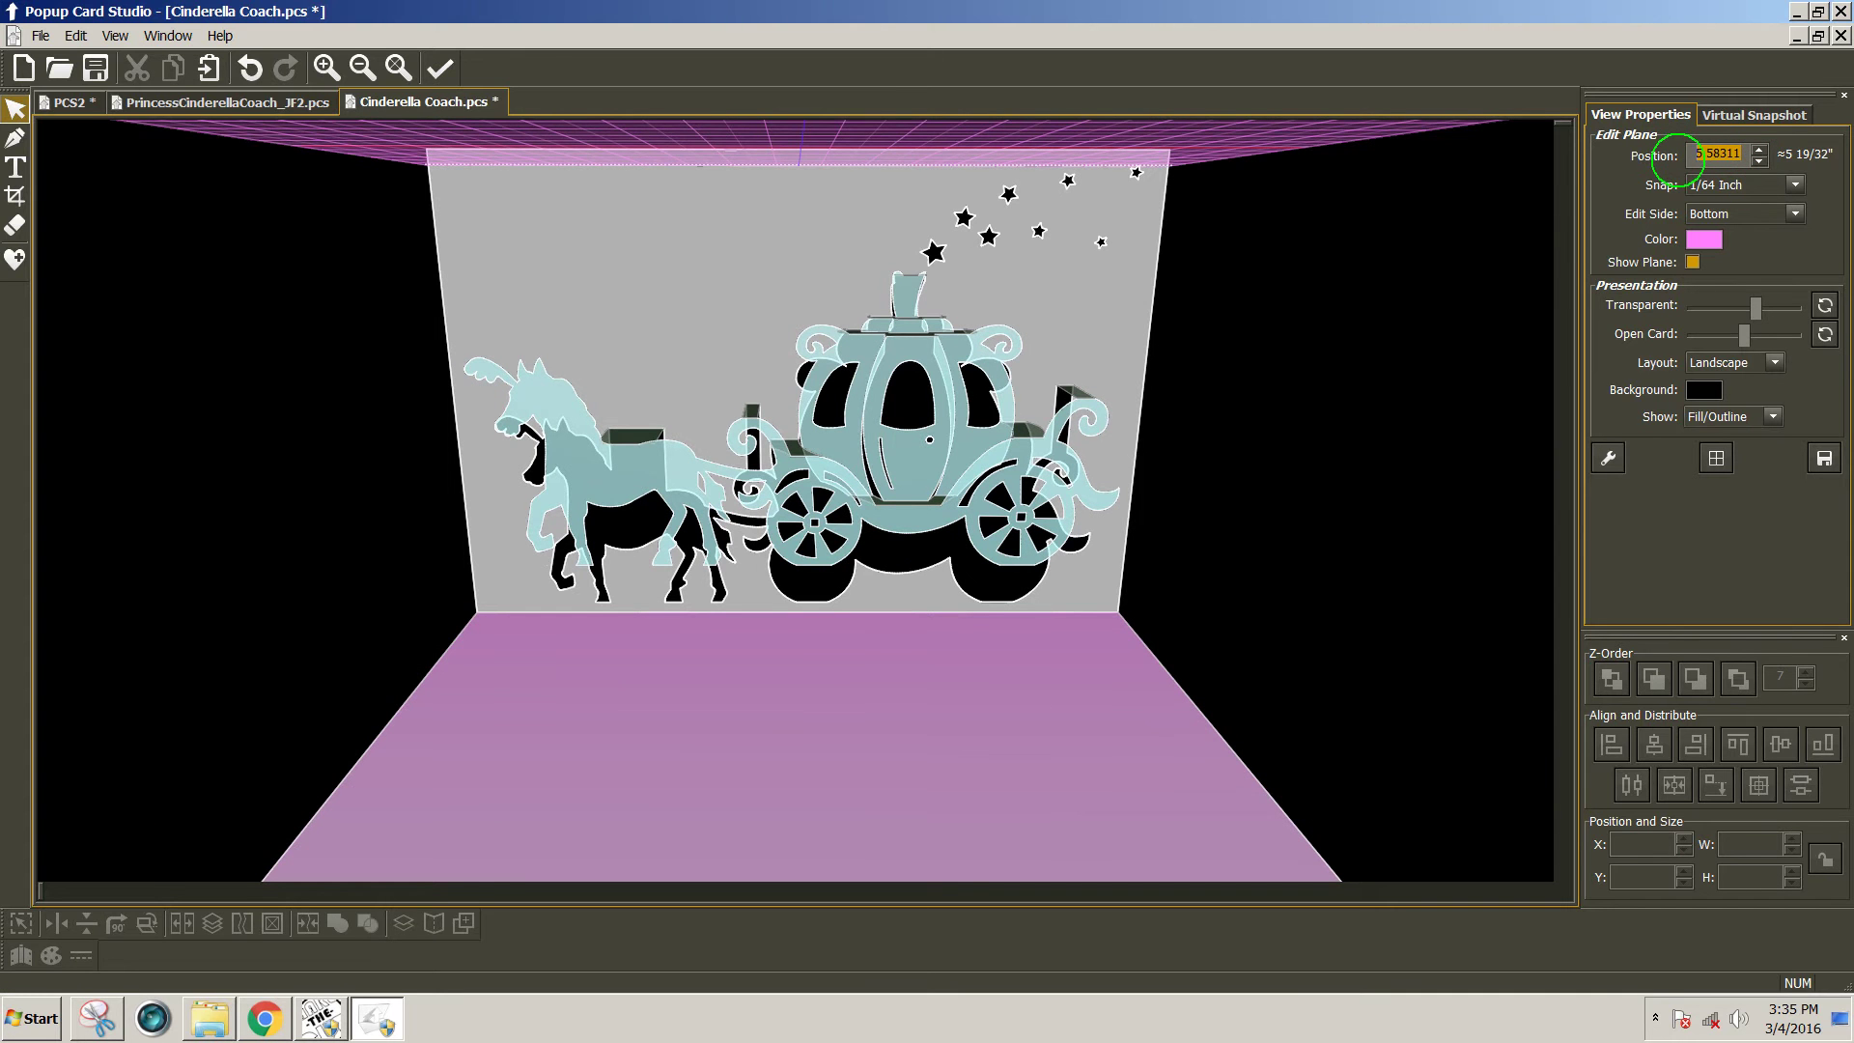
pyautogui.write('1')
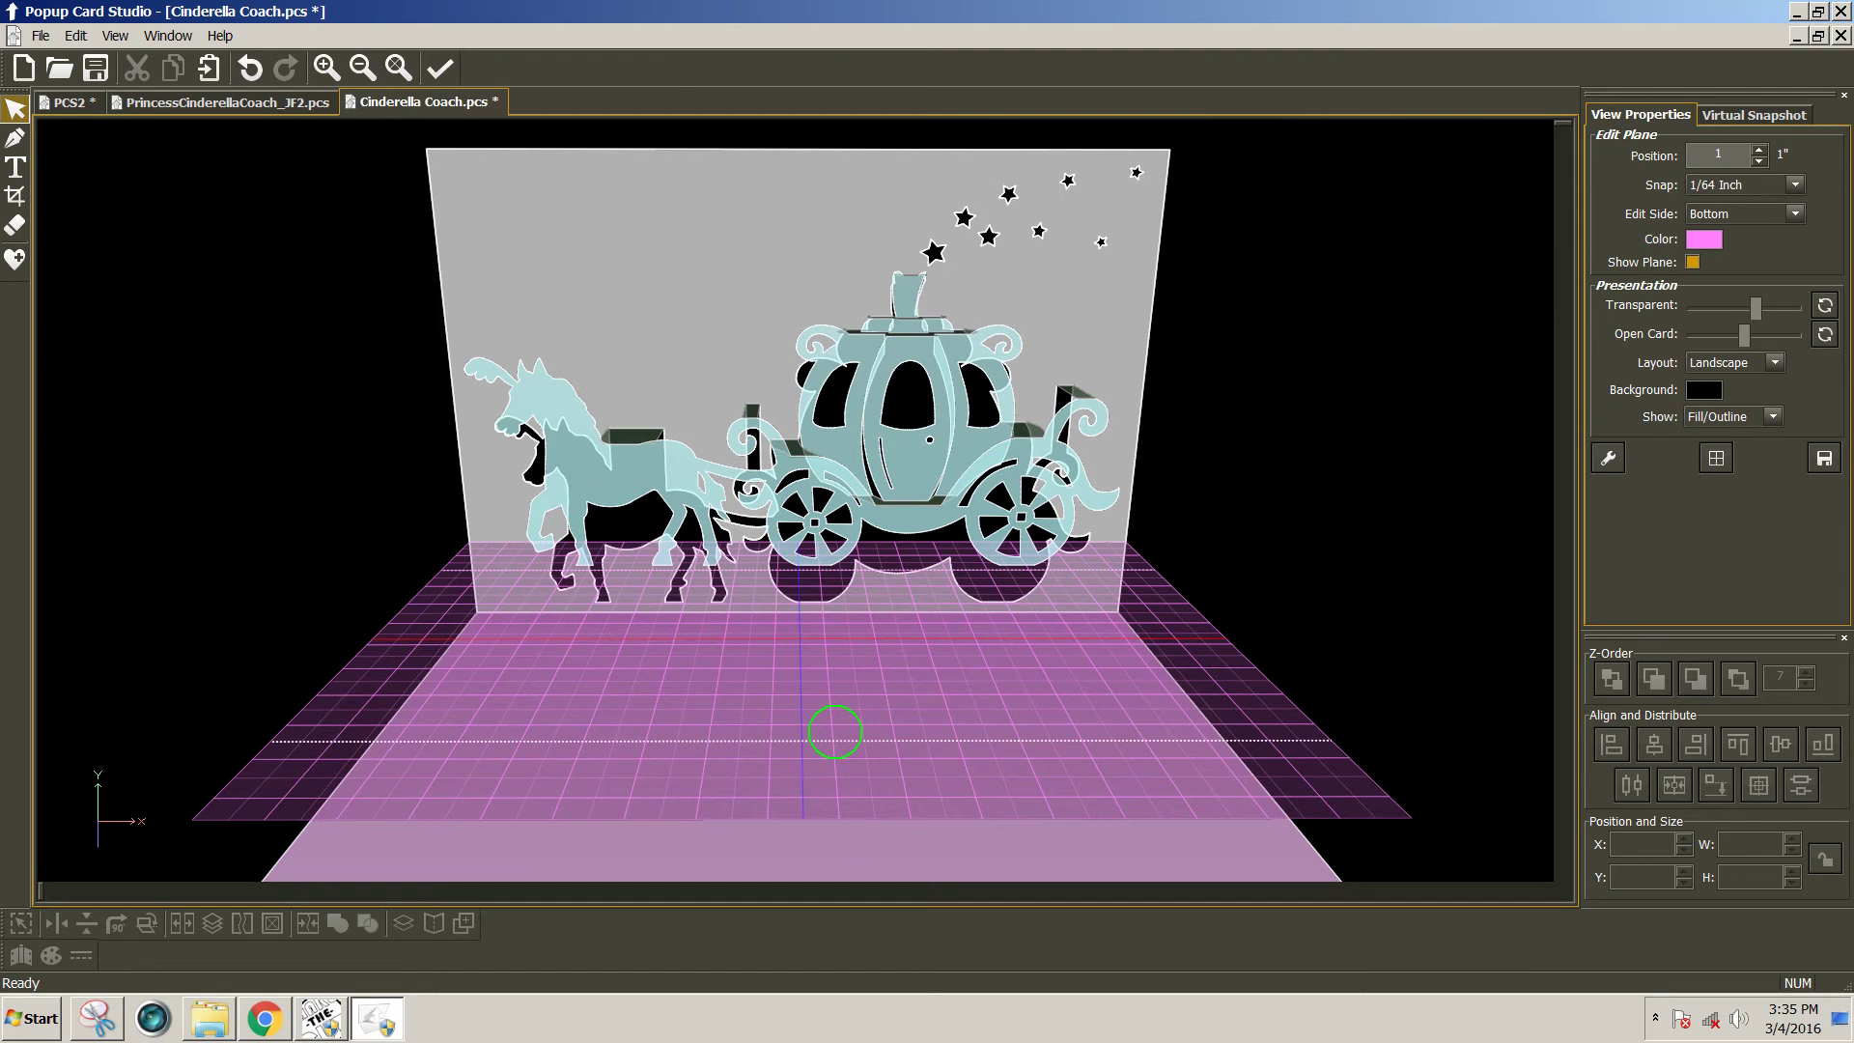
pyautogui.scroll(1, 835, 732)
pyautogui.keyDown('shift'); pyautogui.scroll(1, 835, 732); pyautogui.keyUp('shift')
pyautogui.keyDown('shift'); pyautogui.scroll(-1, 834, 732); pyautogui.keyUp('shift')
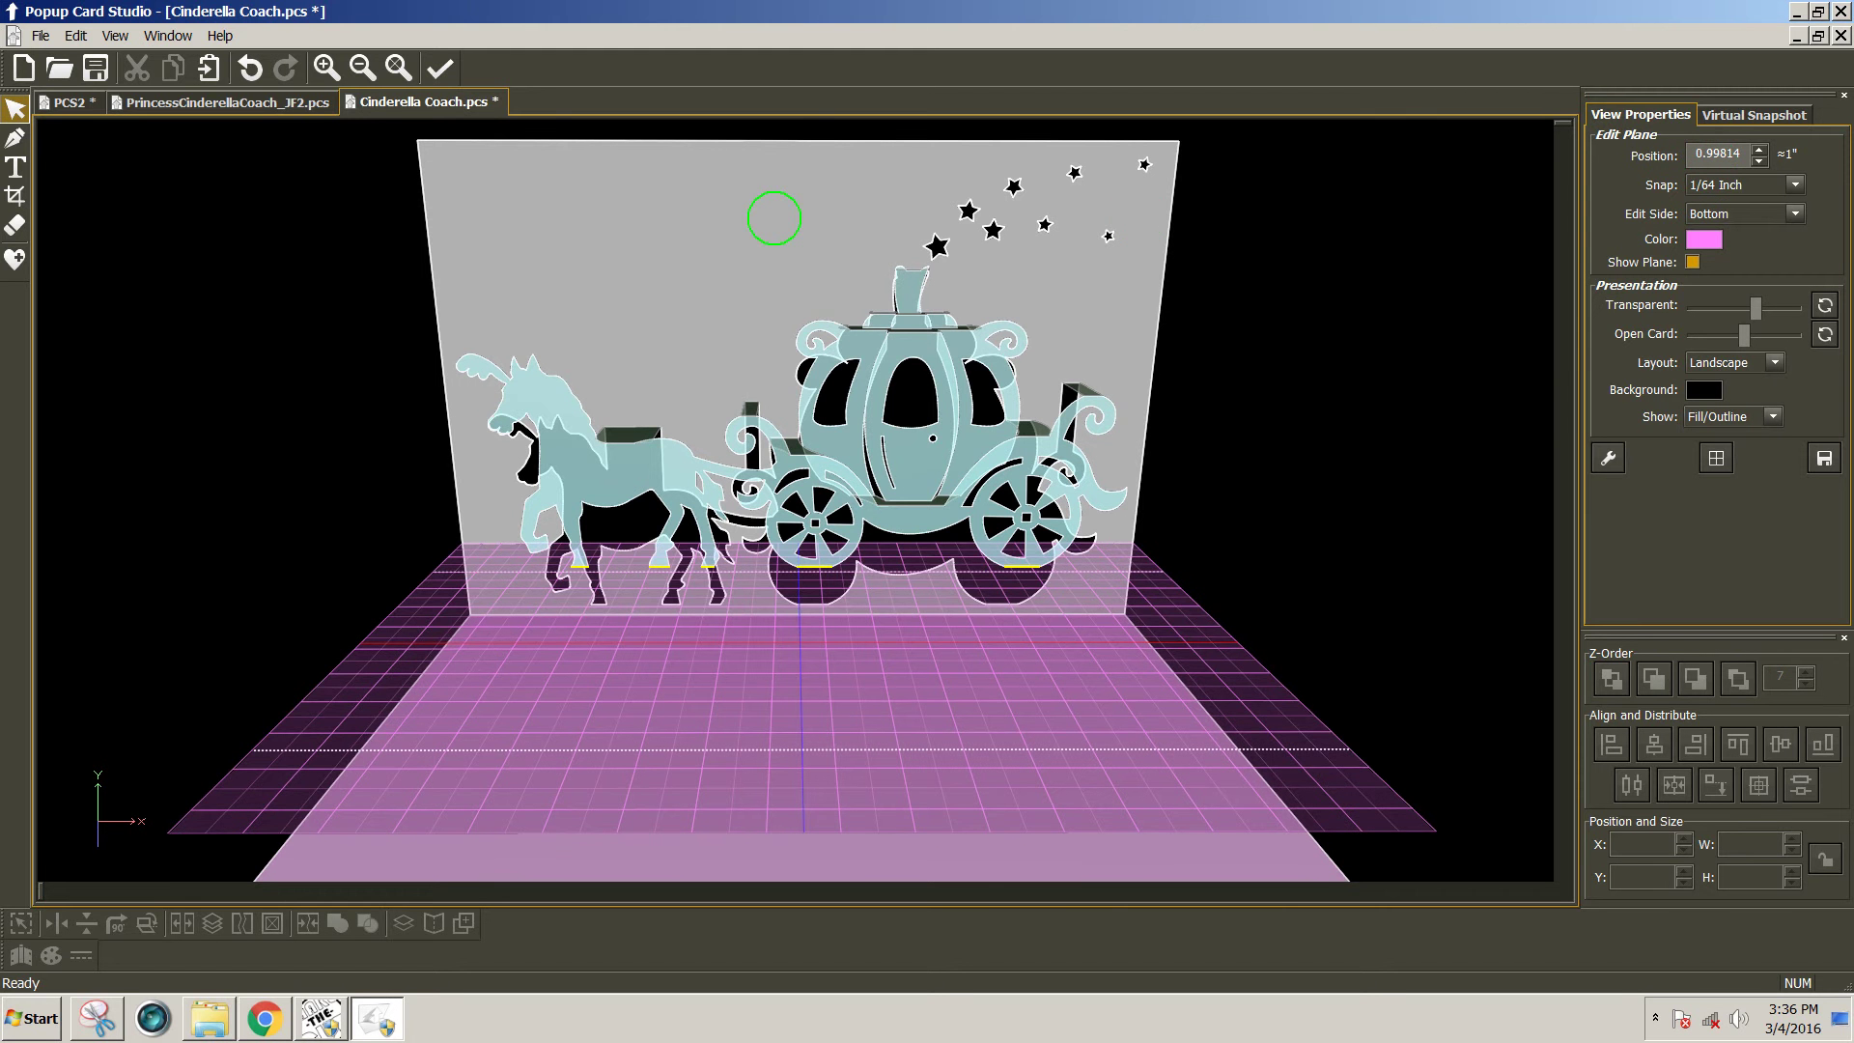
pyautogui.moveTo(773, 217); pyautogui.dragTo(776, 175, button='middle')
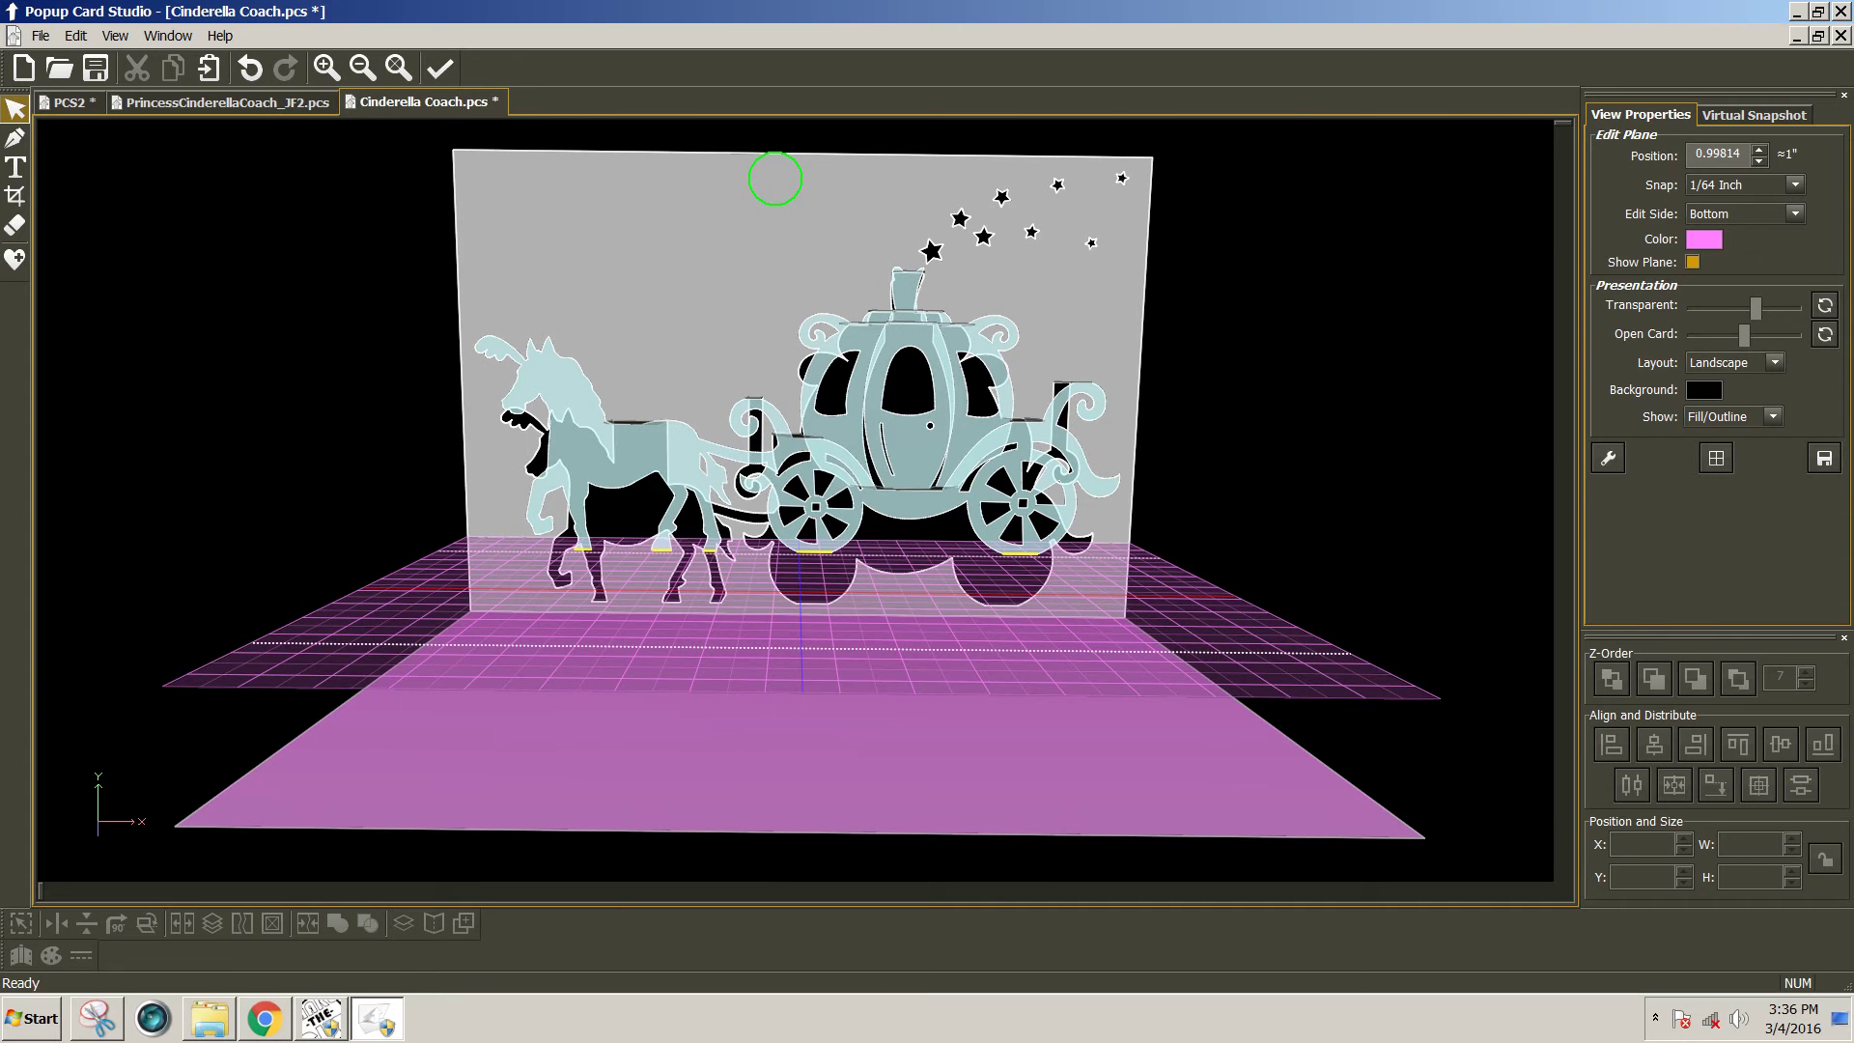
# Switch the edit plane to the back side and set its position to 0.
pyautogui.doubleClick(775, 178)
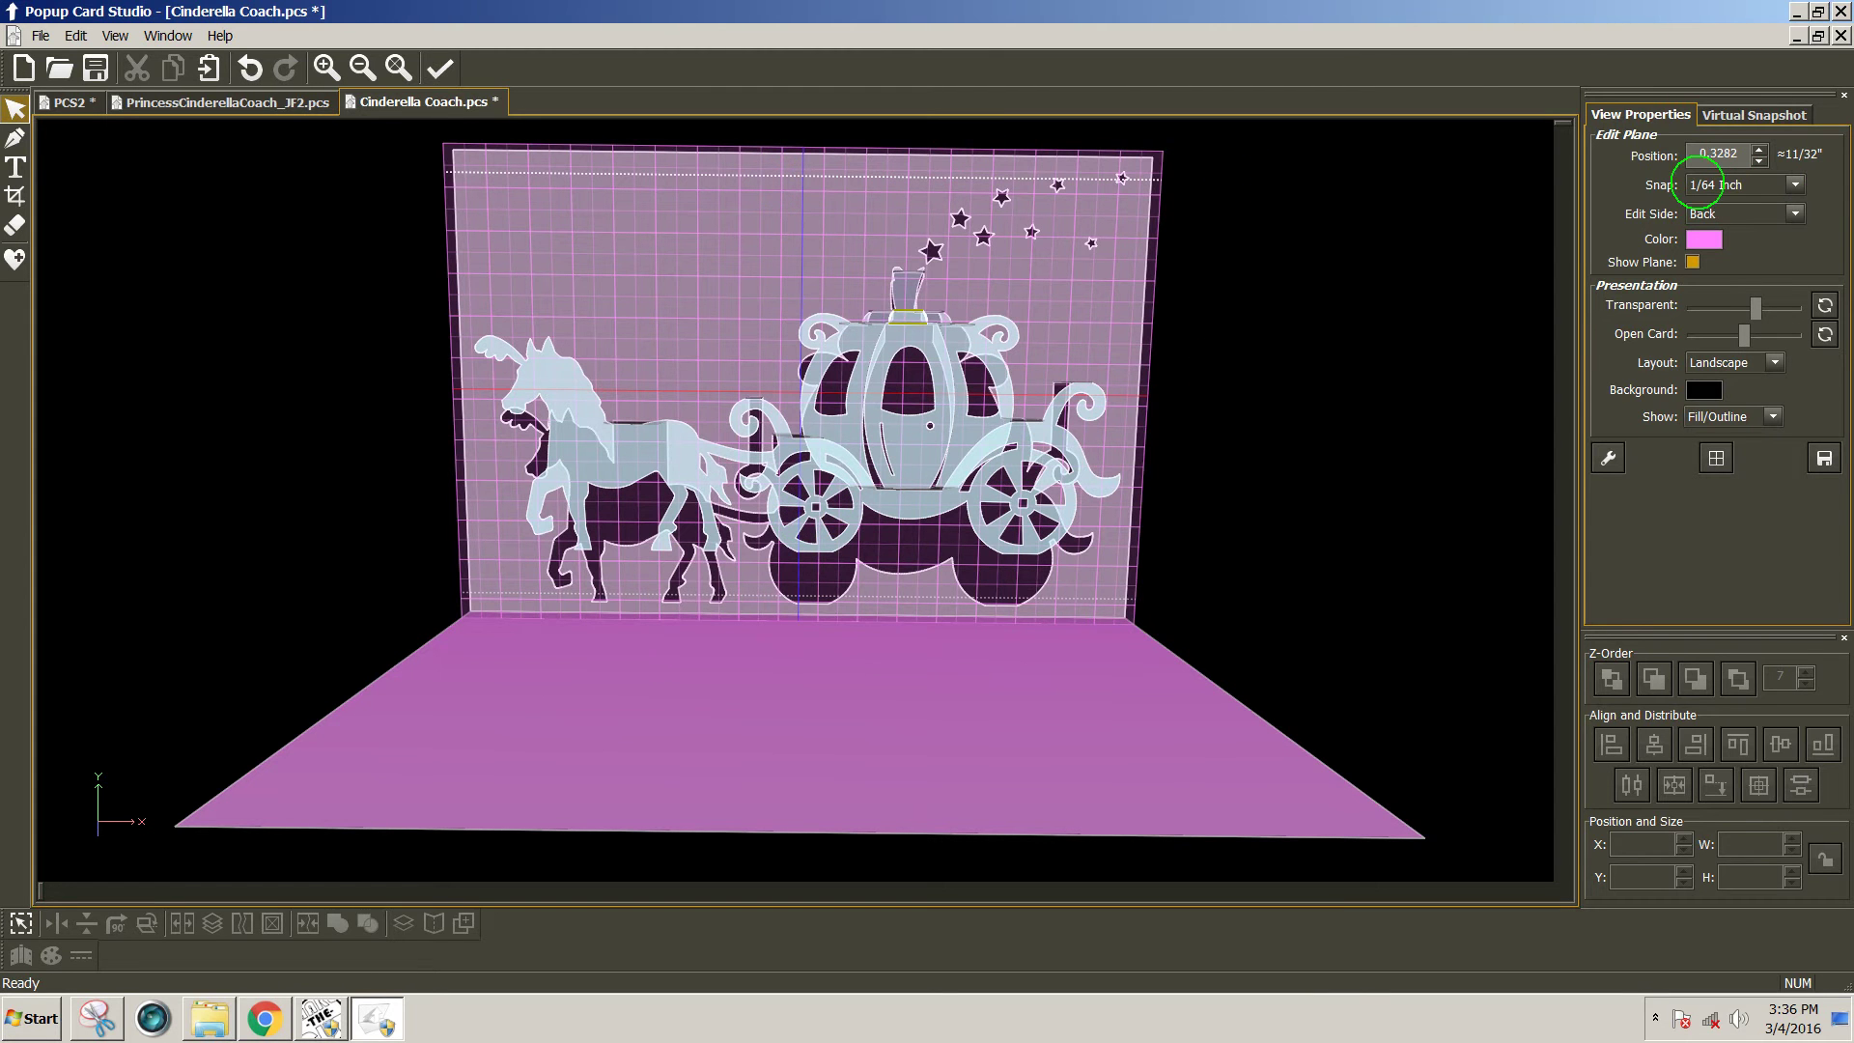
pyautogui.click(1729, 153)
pyautogui.write('0')
pyautogui.press('Return')
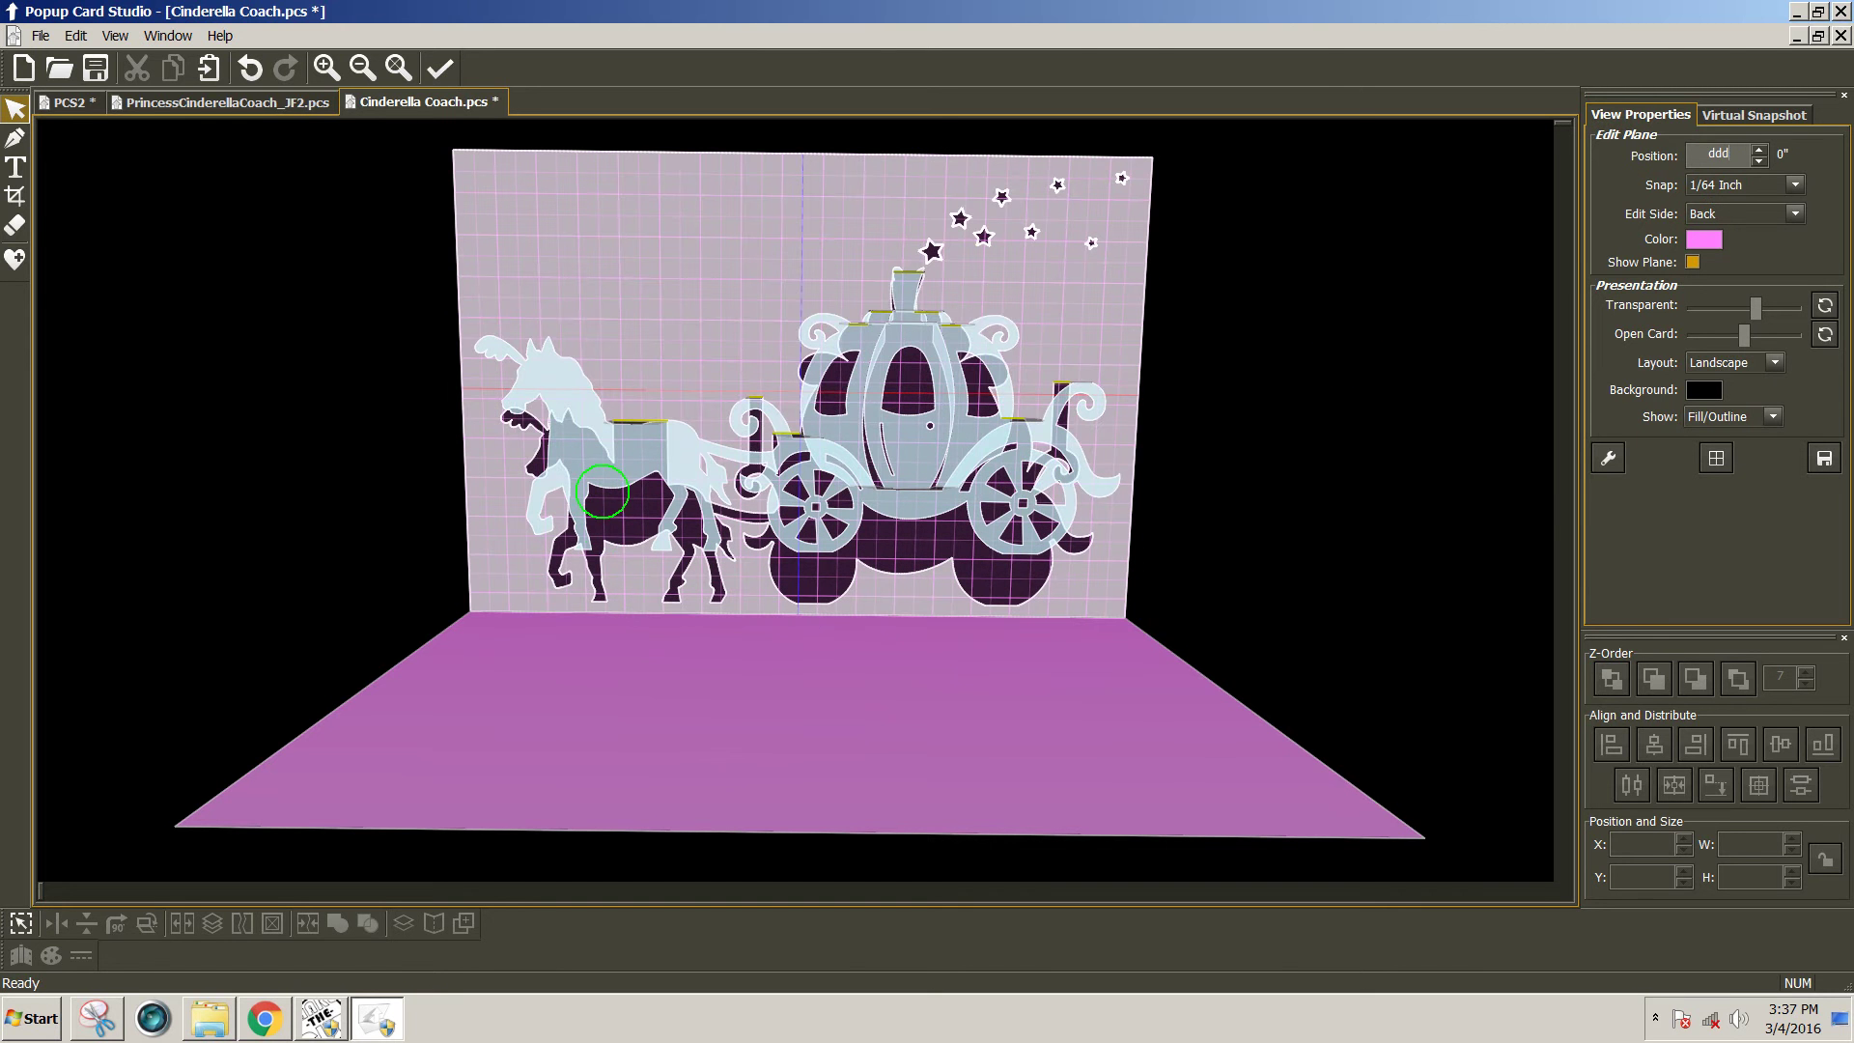
pyautogui.write('dddddddd')
# Select the joined horse and carriage-base shape and examine its distance from the card's back from the side.
pyautogui.click(645, 454)
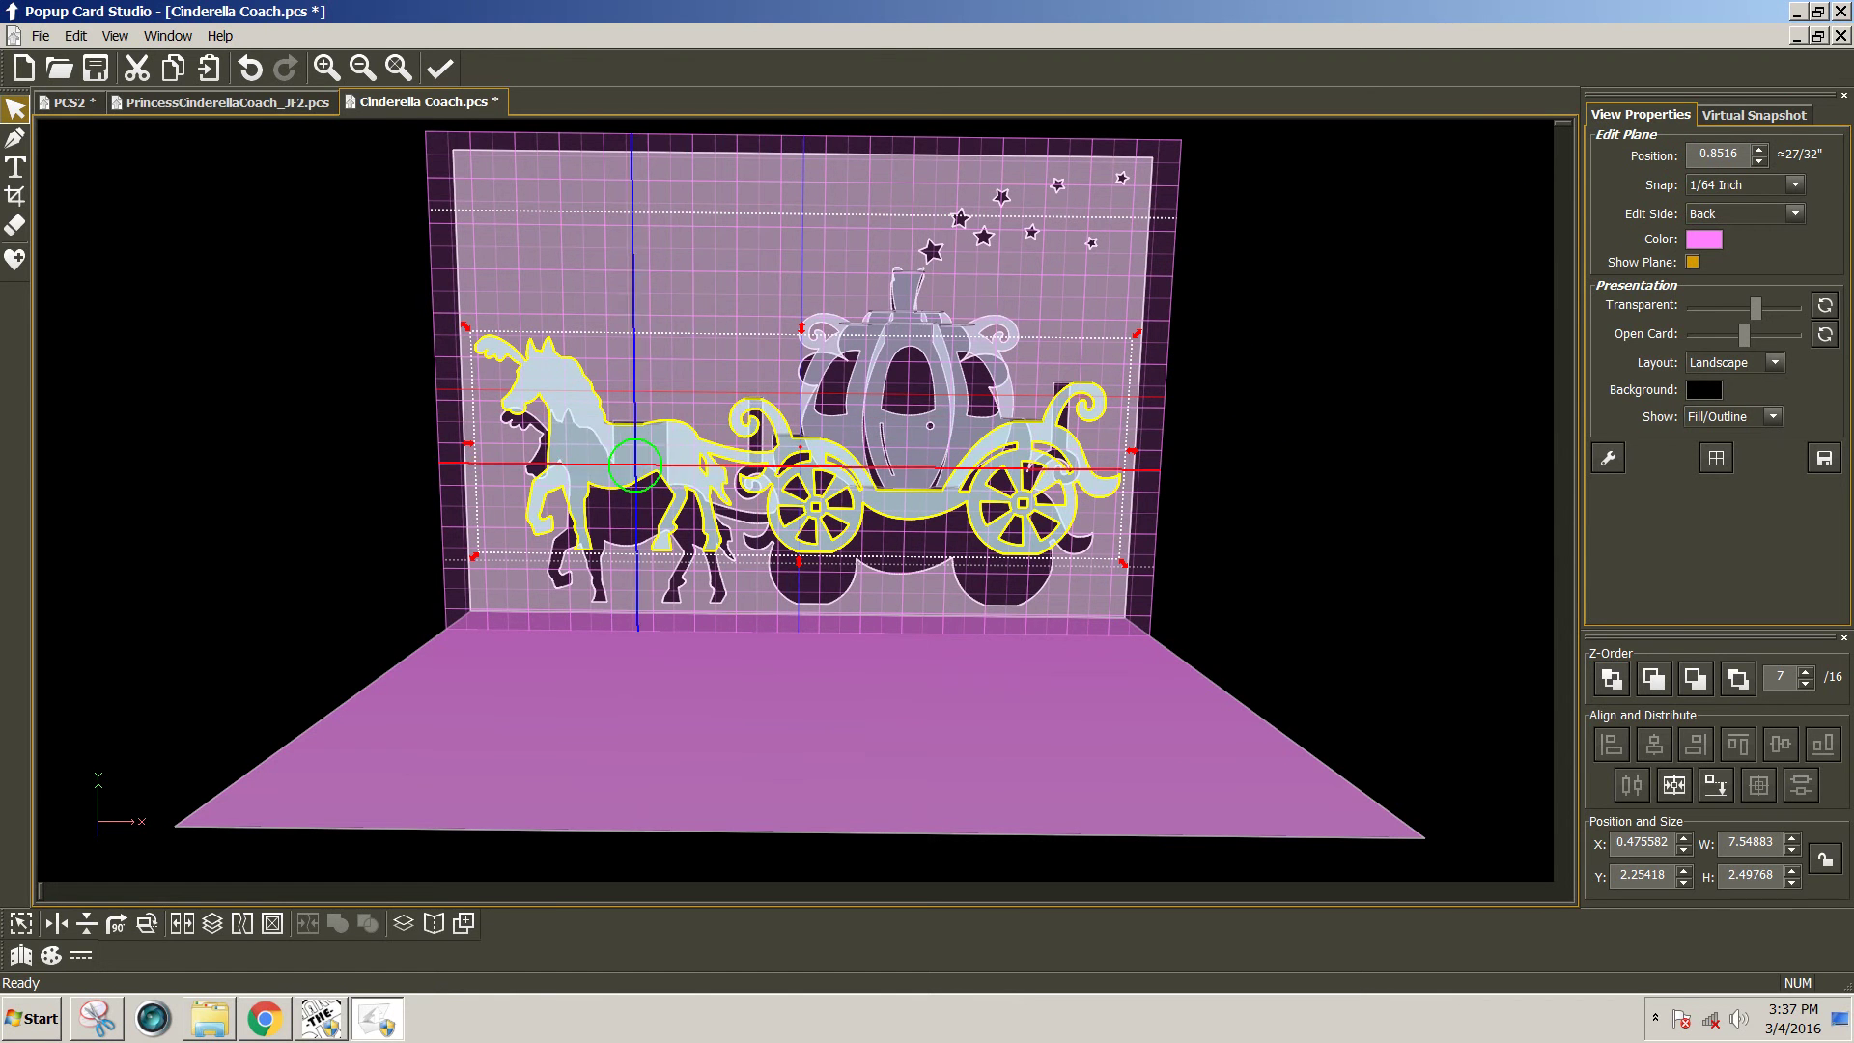
pyautogui.moveTo(643, 464); pyautogui.dragTo(1111, 511, button='right')
pyautogui.moveTo(695, 598); pyautogui.dragTo(792, 570, button='right')
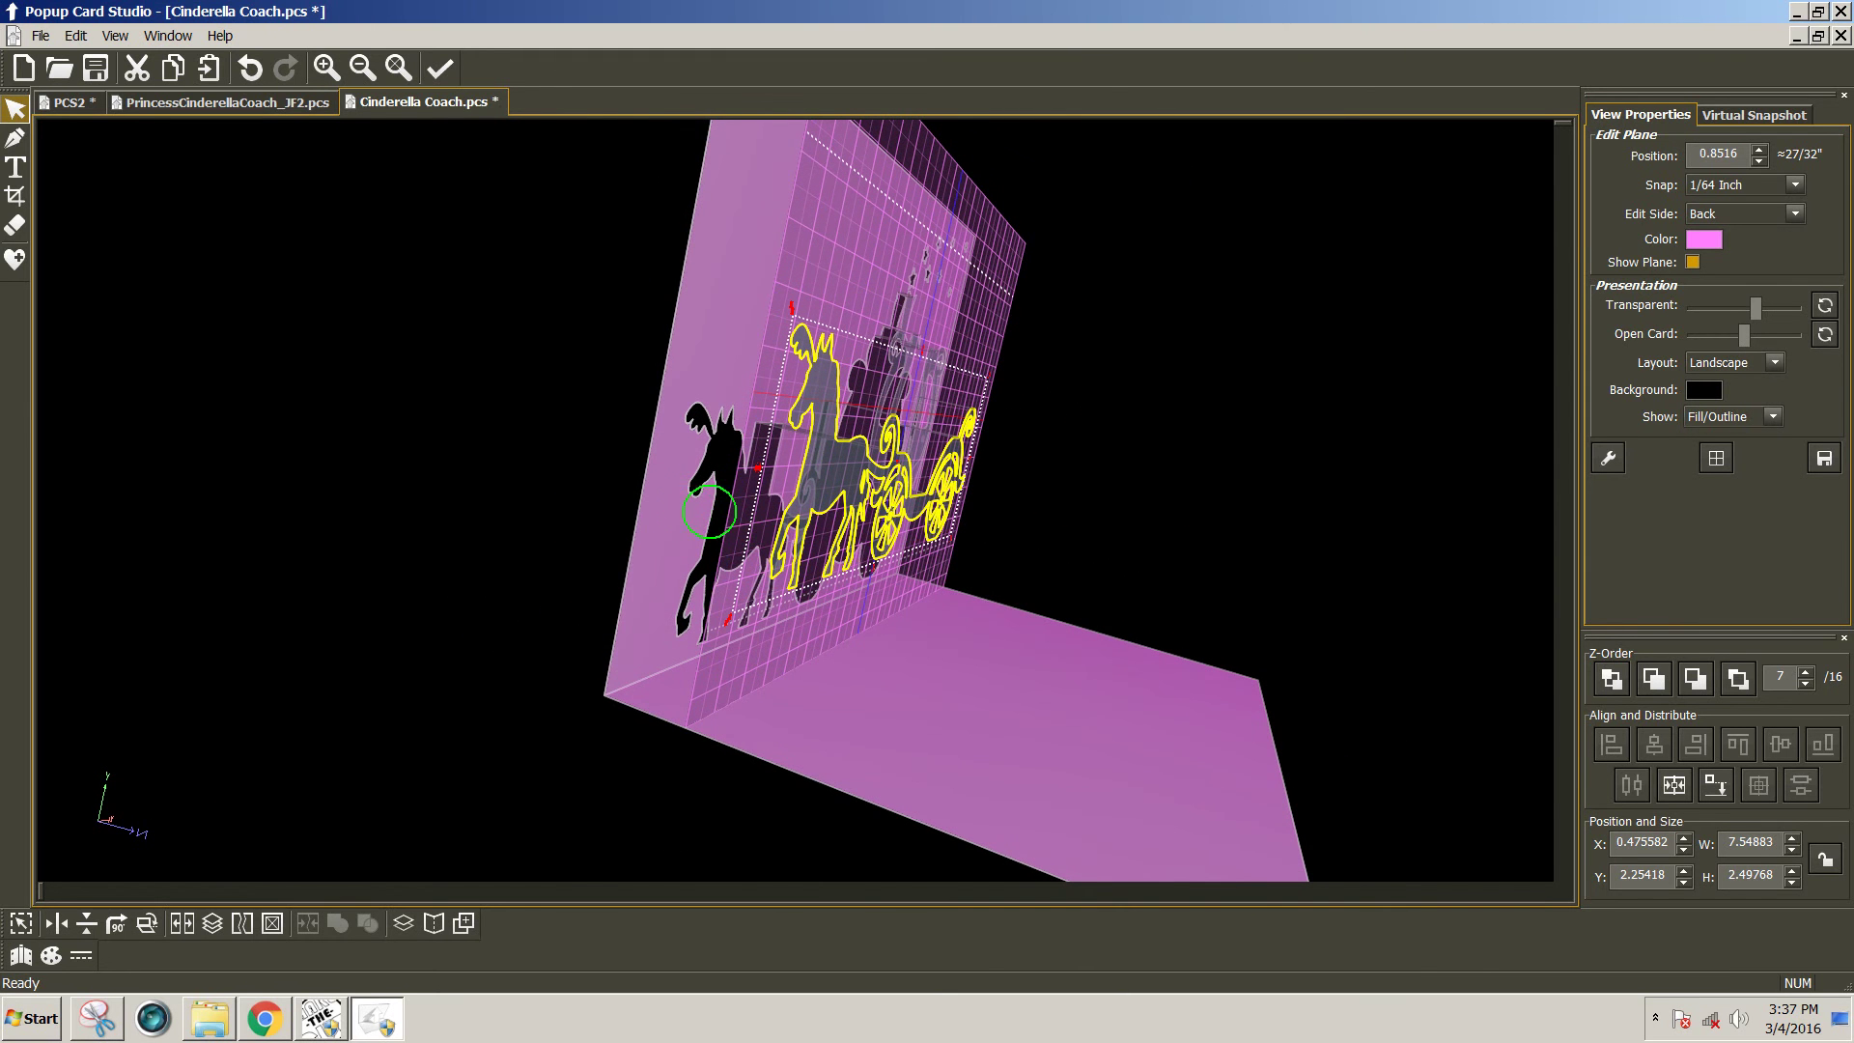
pyautogui.moveTo(693, 509); pyautogui.dragTo(250, 483, button='right')
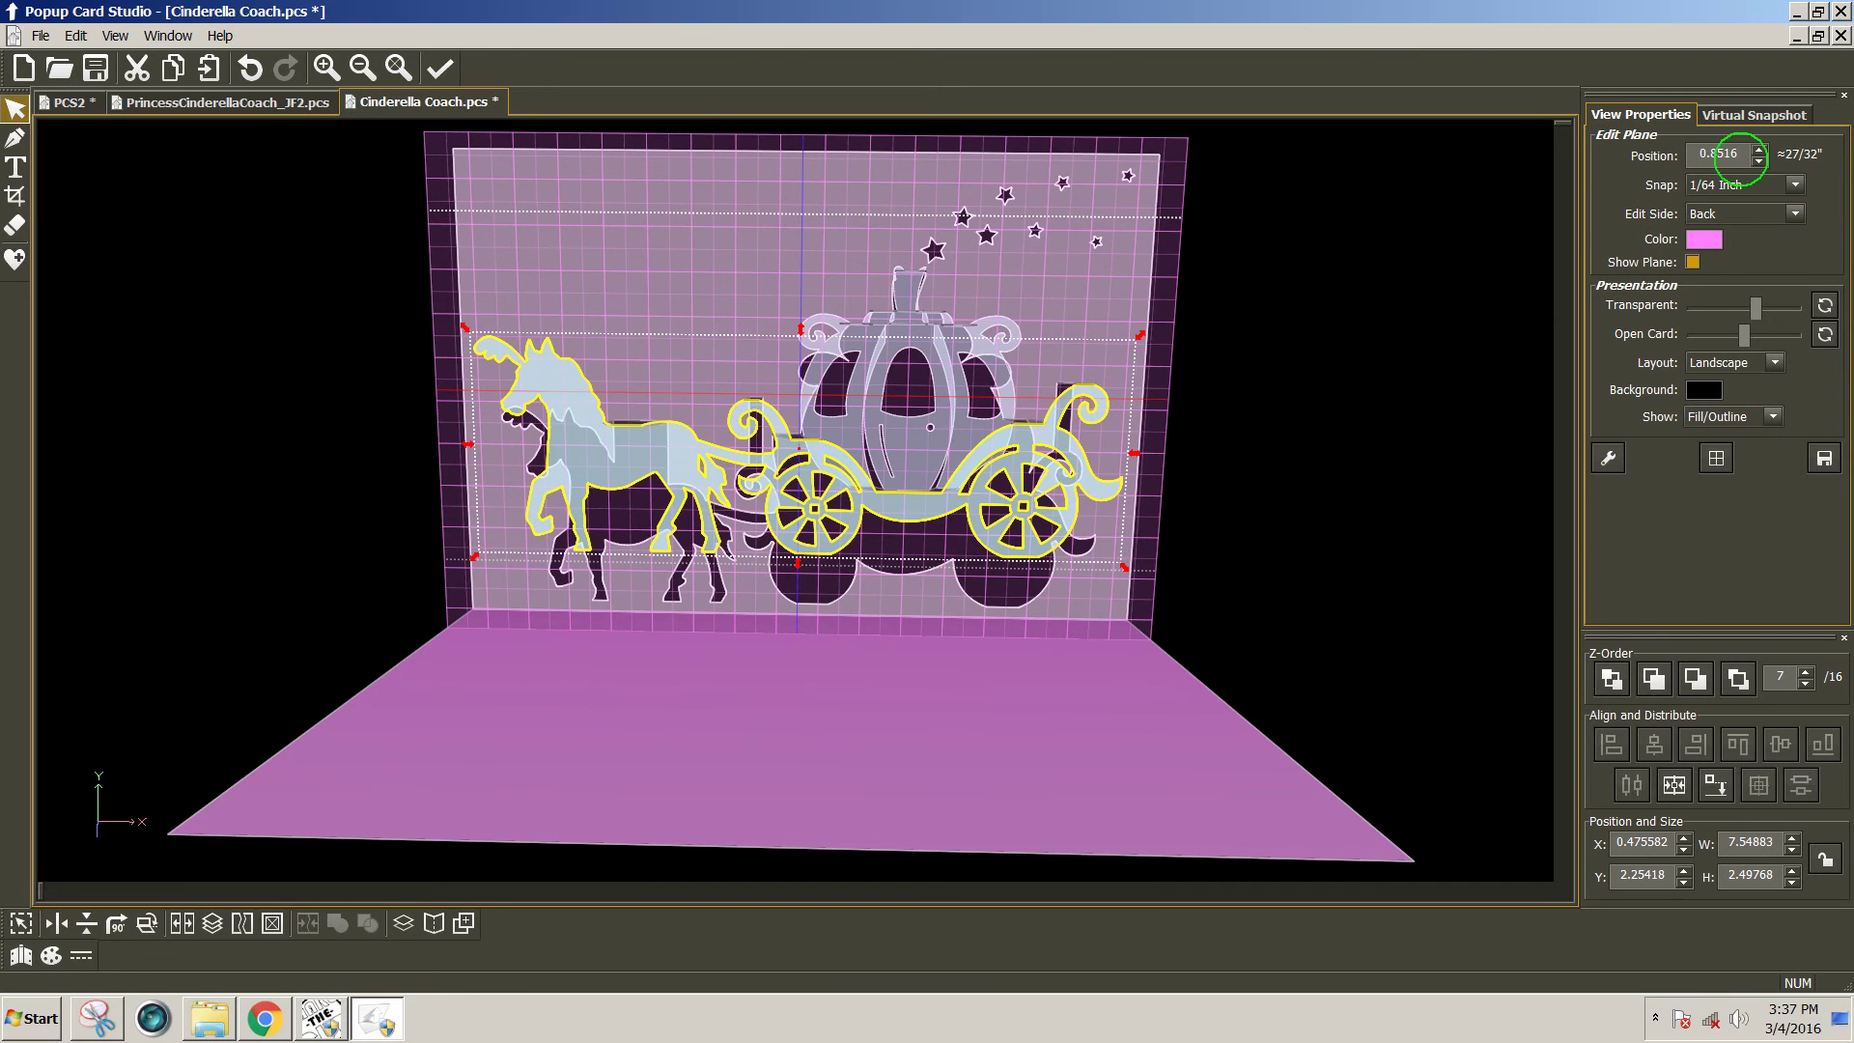
# Set the back edit plane's position to 1.5 inches and check from the side that it stands ahead of the coach.
pyautogui.doubleClick(1722, 152)
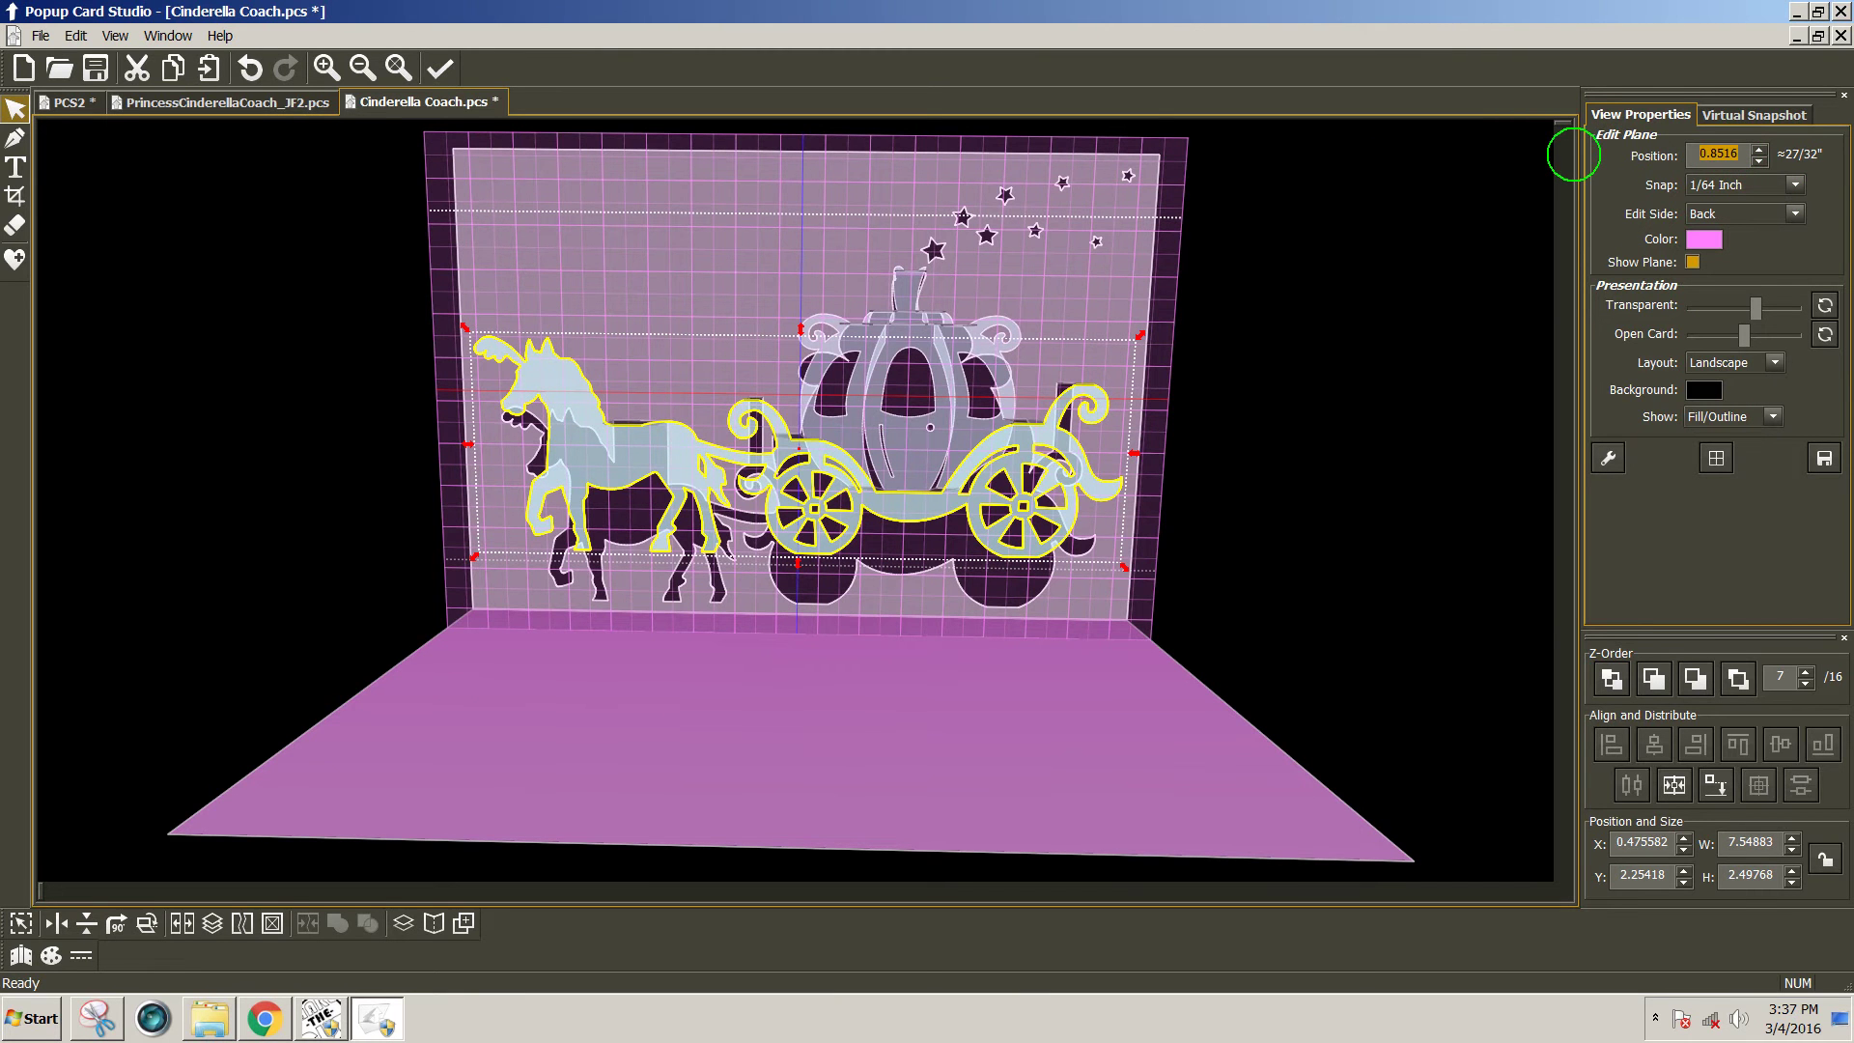
pyautogui.write('1')
pyautogui.press('Return')
pyautogui.write('.5')
pyautogui.press('Return')
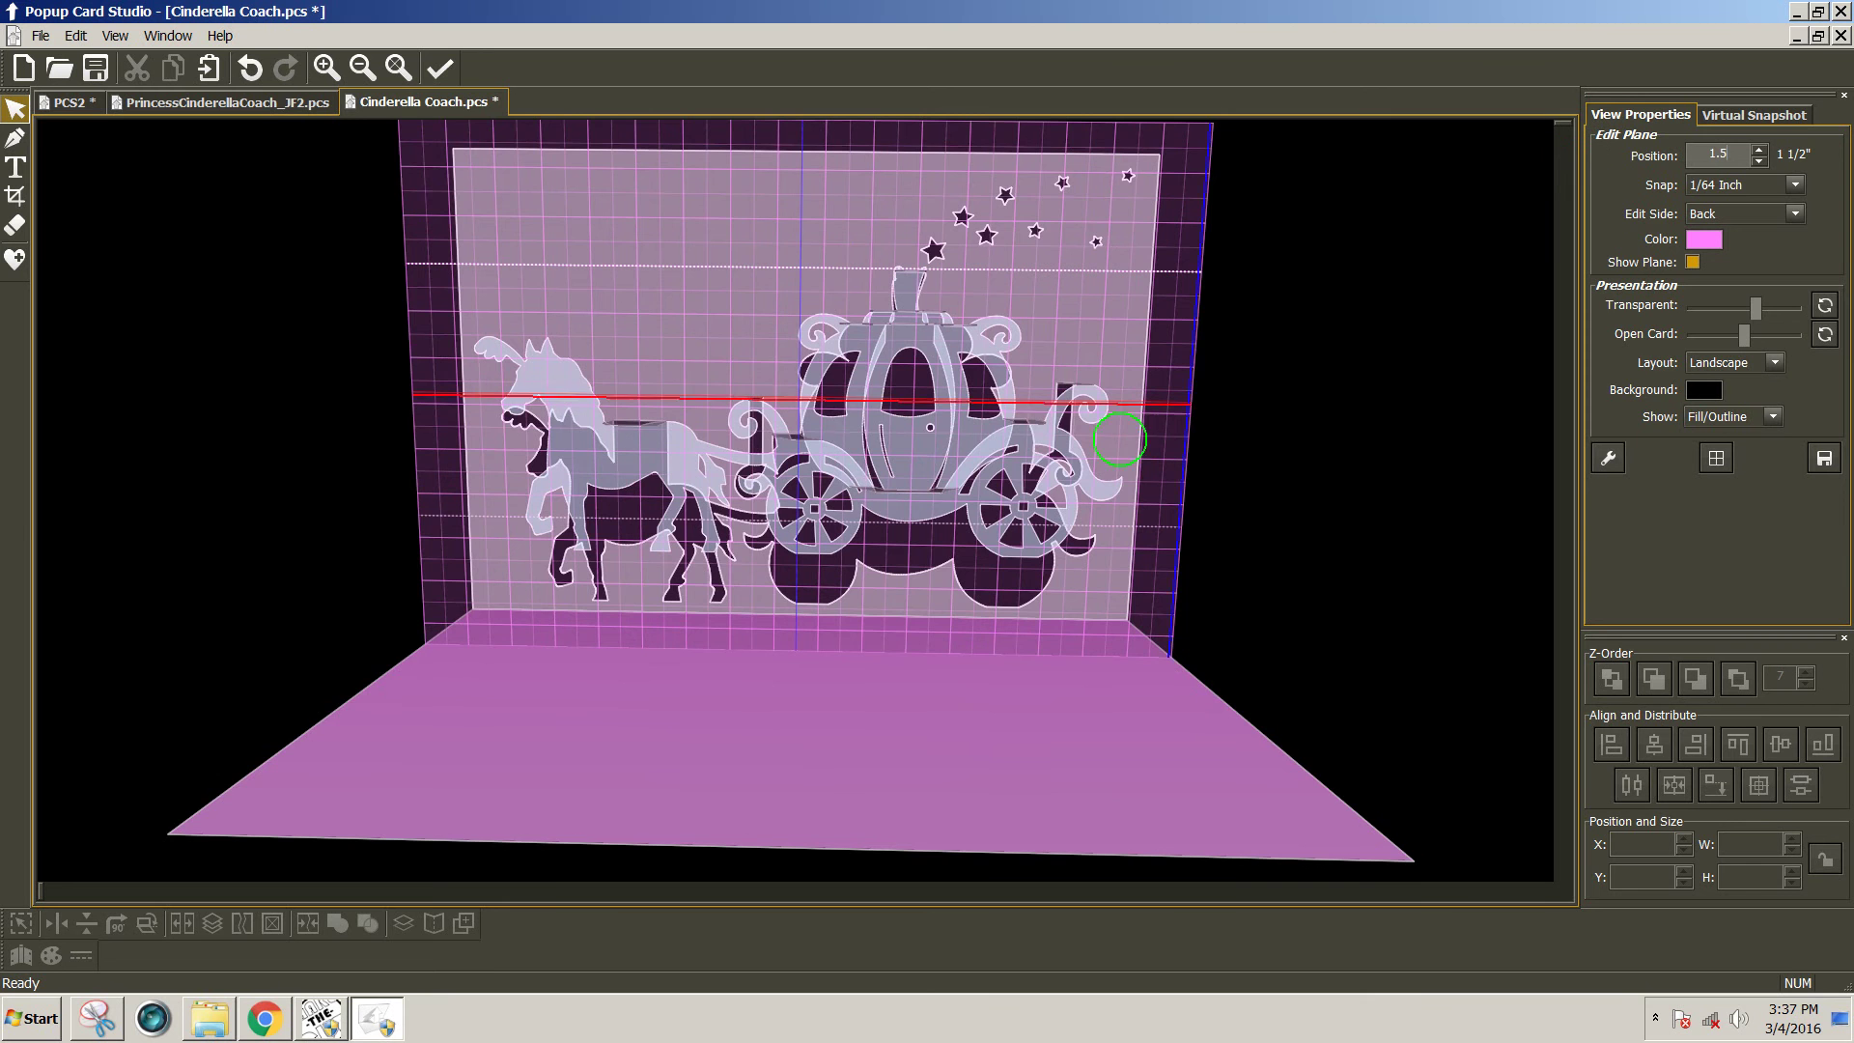
pyautogui.moveTo(1229, 435); pyautogui.dragTo(954, 613, button='middle')
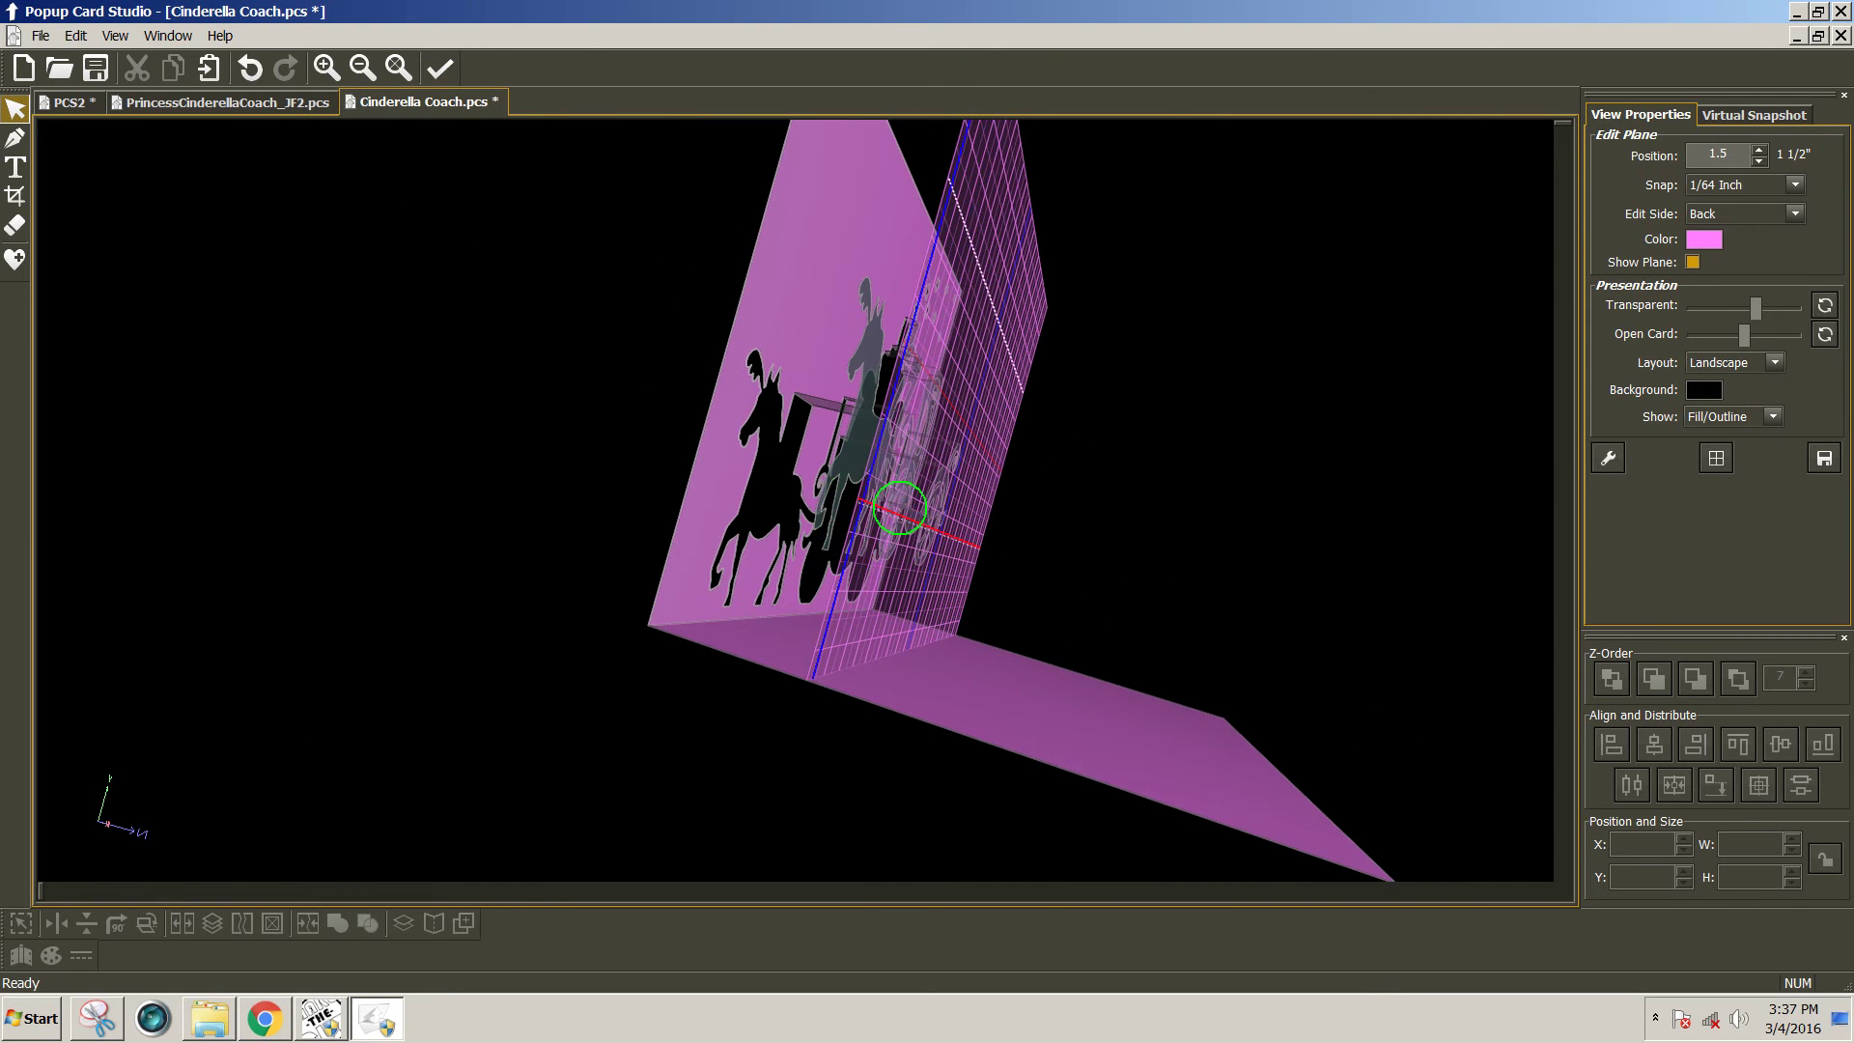
pyautogui.moveTo(968, 467); pyautogui.dragTo(336, 465, button='middle')
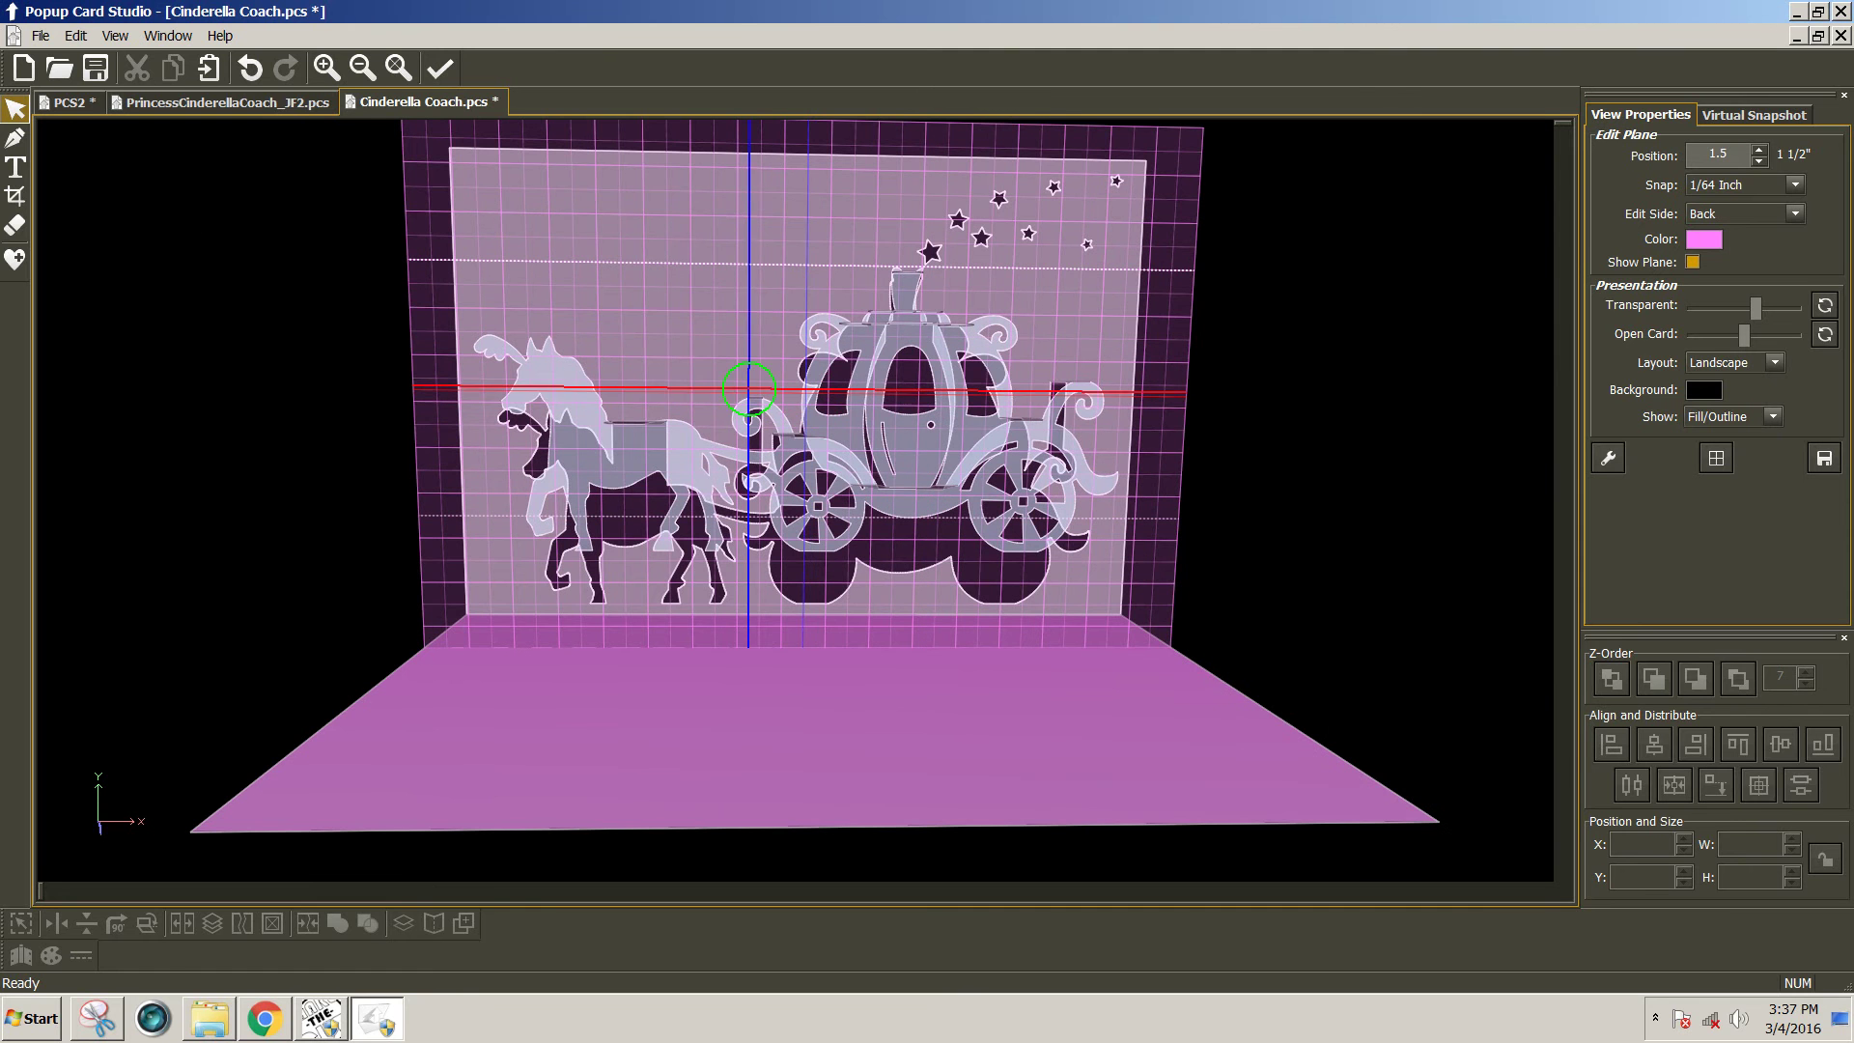
# Add uppercase 5/8-inch text reading PRINCESS and the recipient's first name on the edit plane near the fold.
pyautogui.click(17, 169)
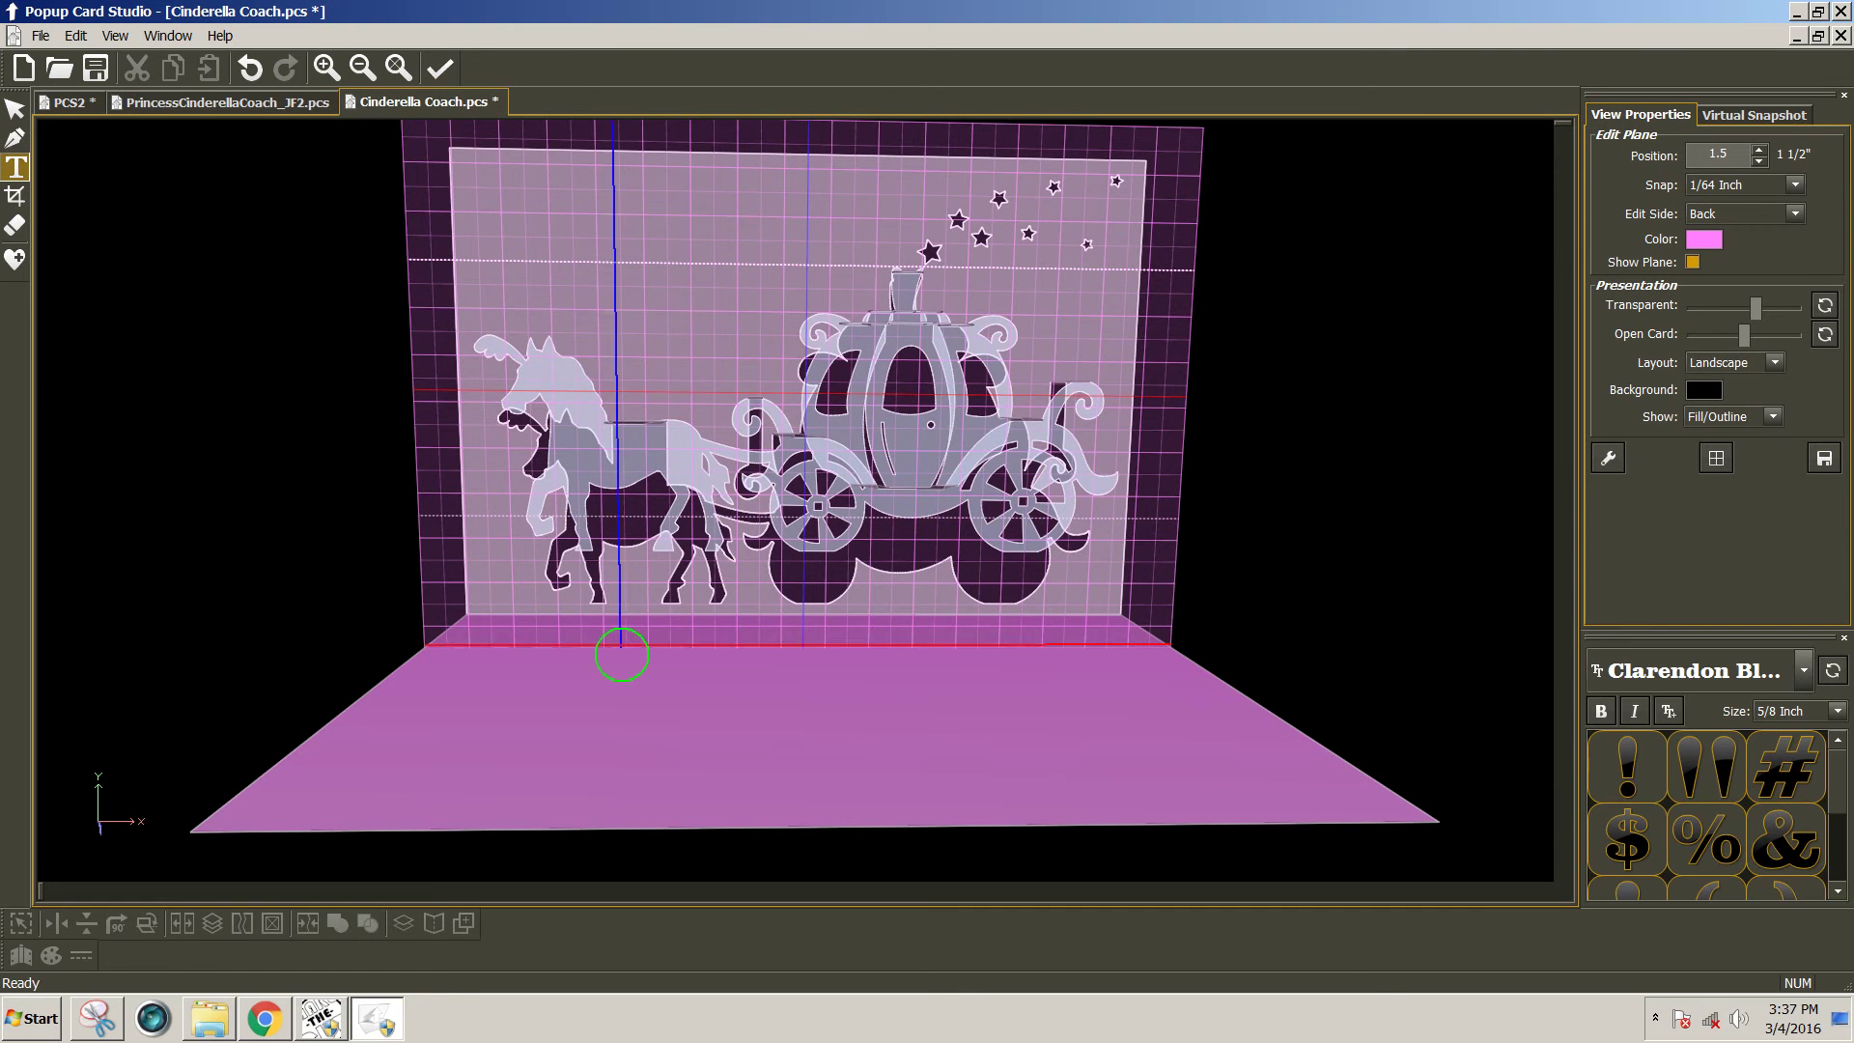
pyautogui.click(618, 633)
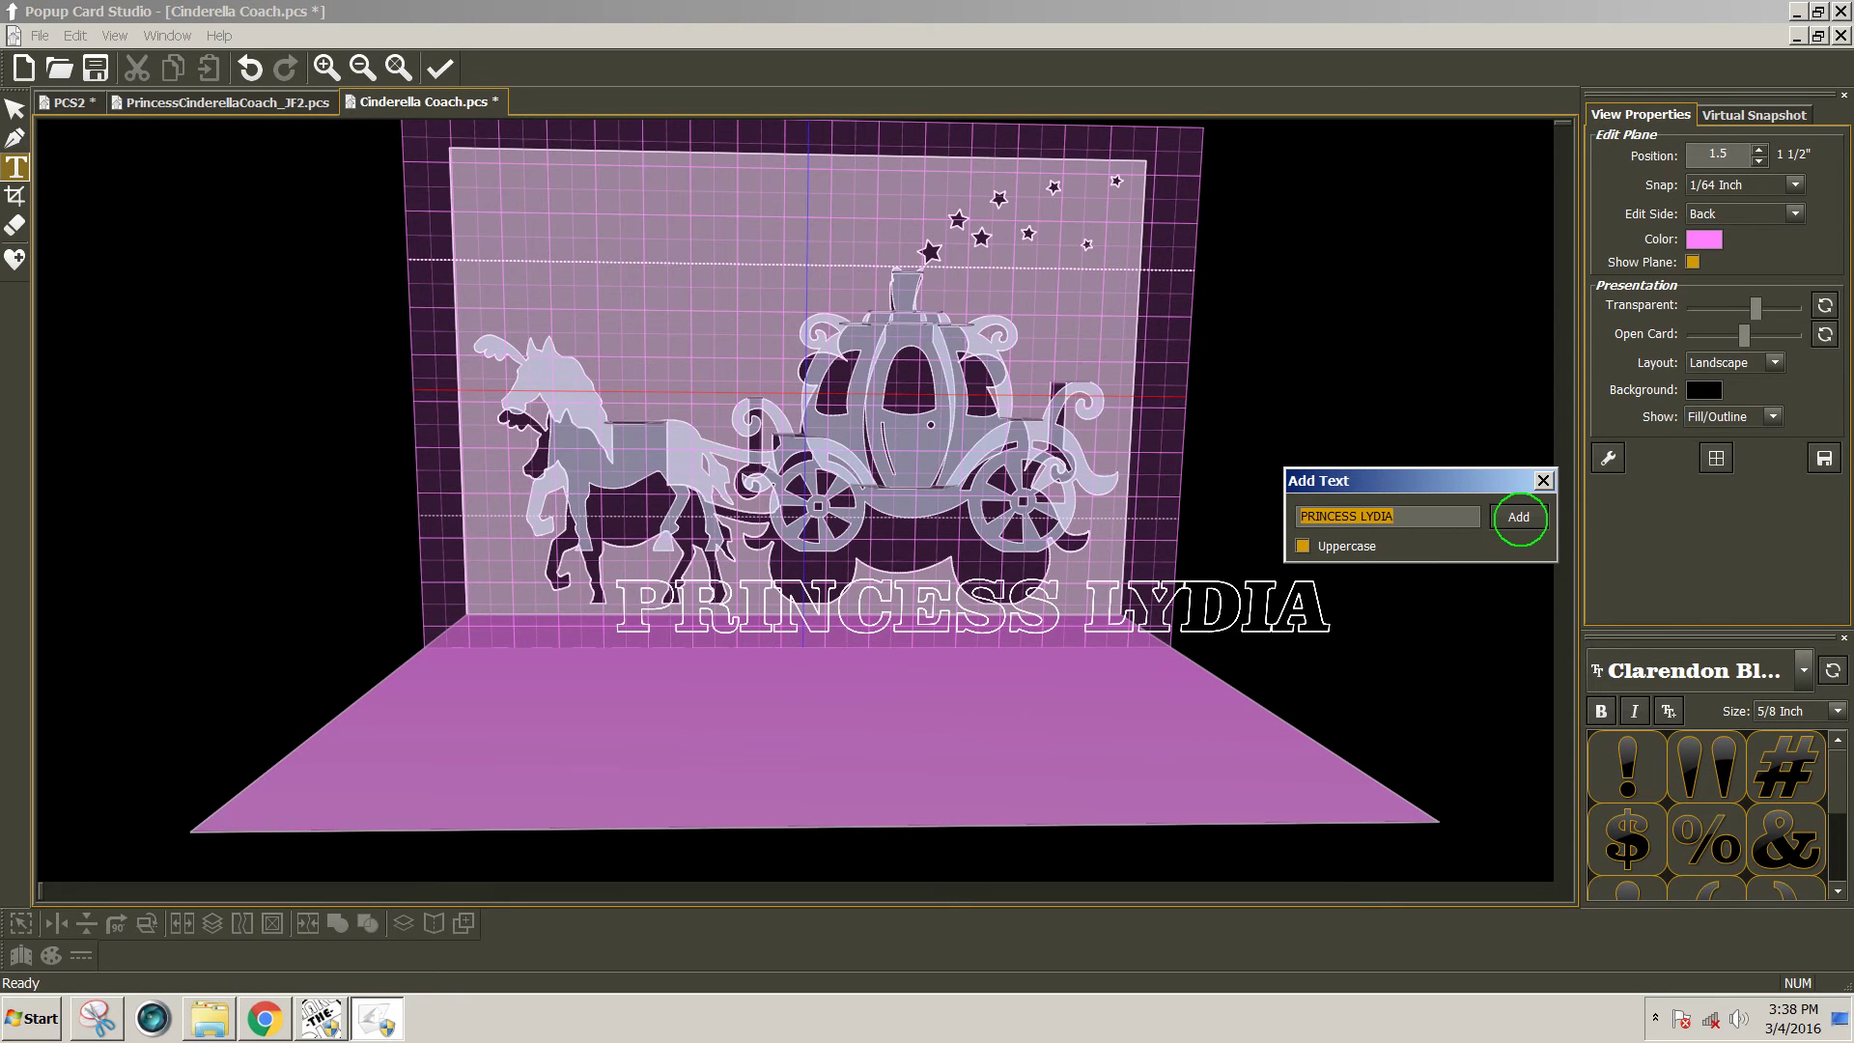
pyautogui.click(1519, 517)
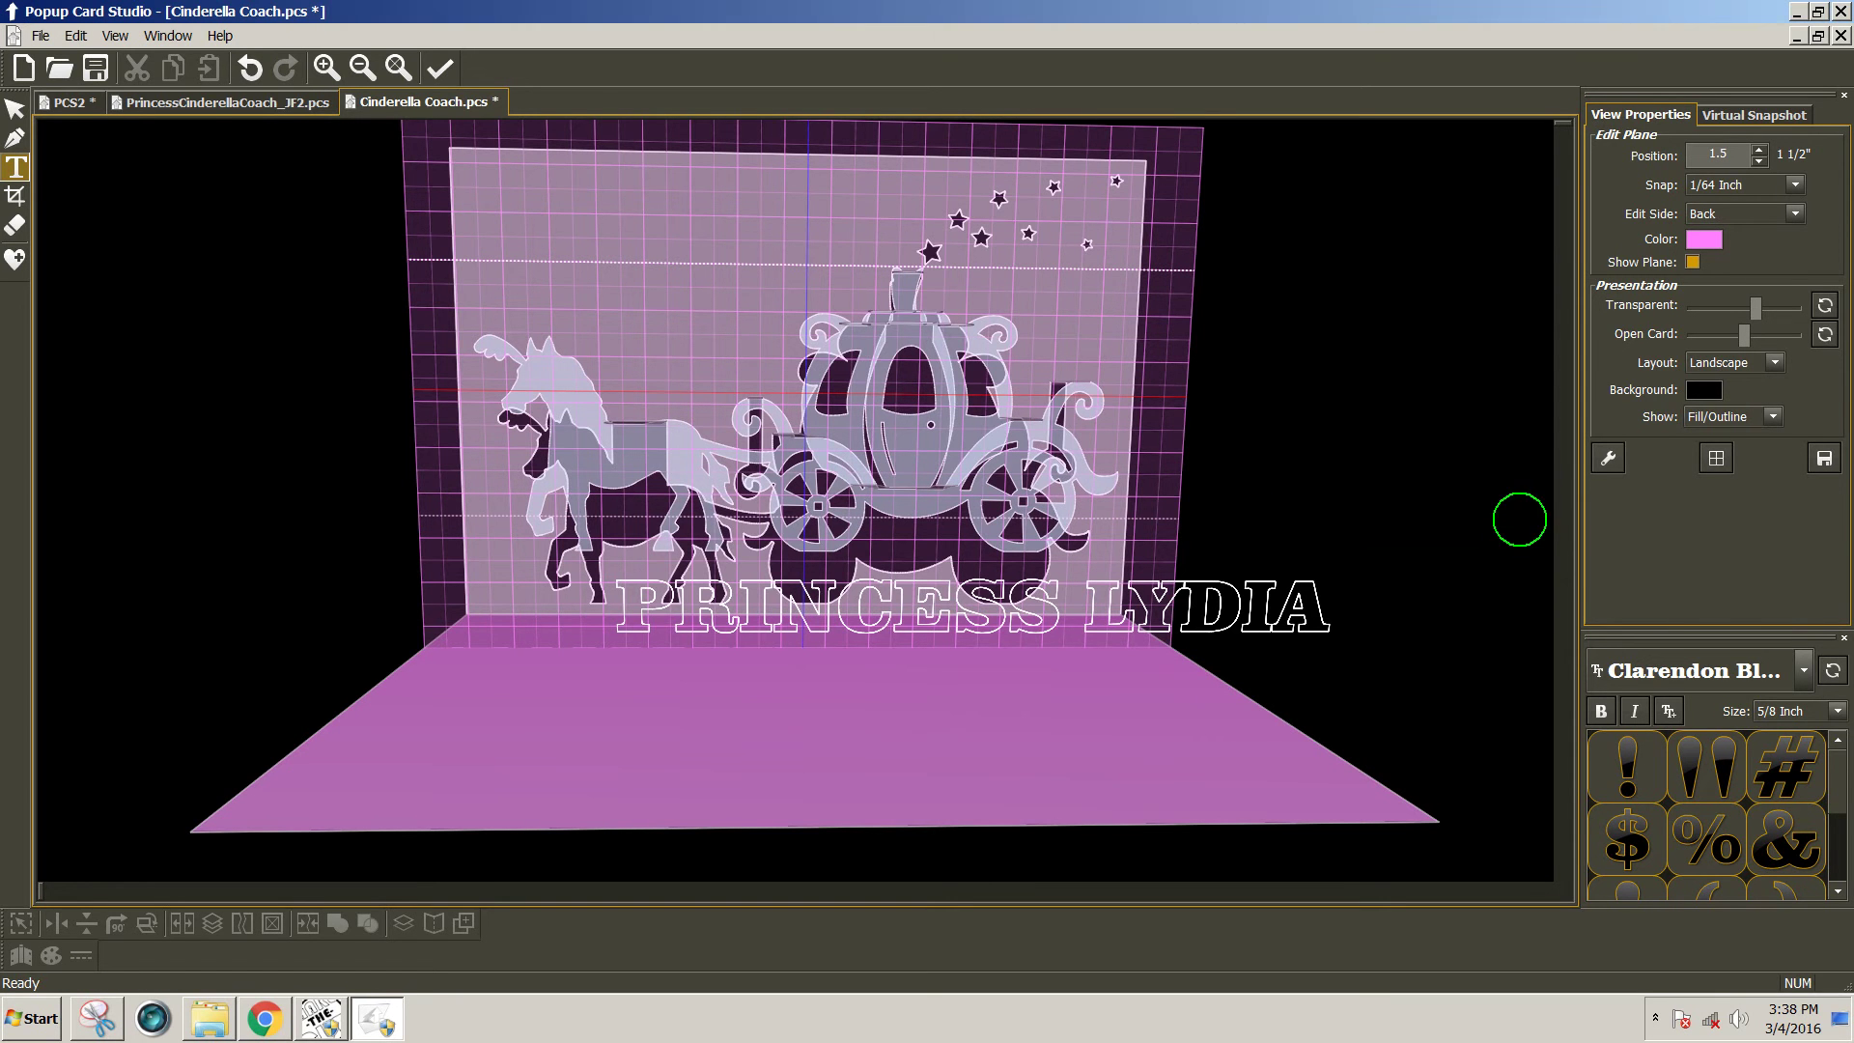
# Move the princess name text below the horse and coach, to X 0.34375 and Y 5.4375.
pyautogui.click(15, 108)
pyautogui.click(628, 607)
pyautogui.moveTo(720, 605); pyautogui.dragTo(558, 645)
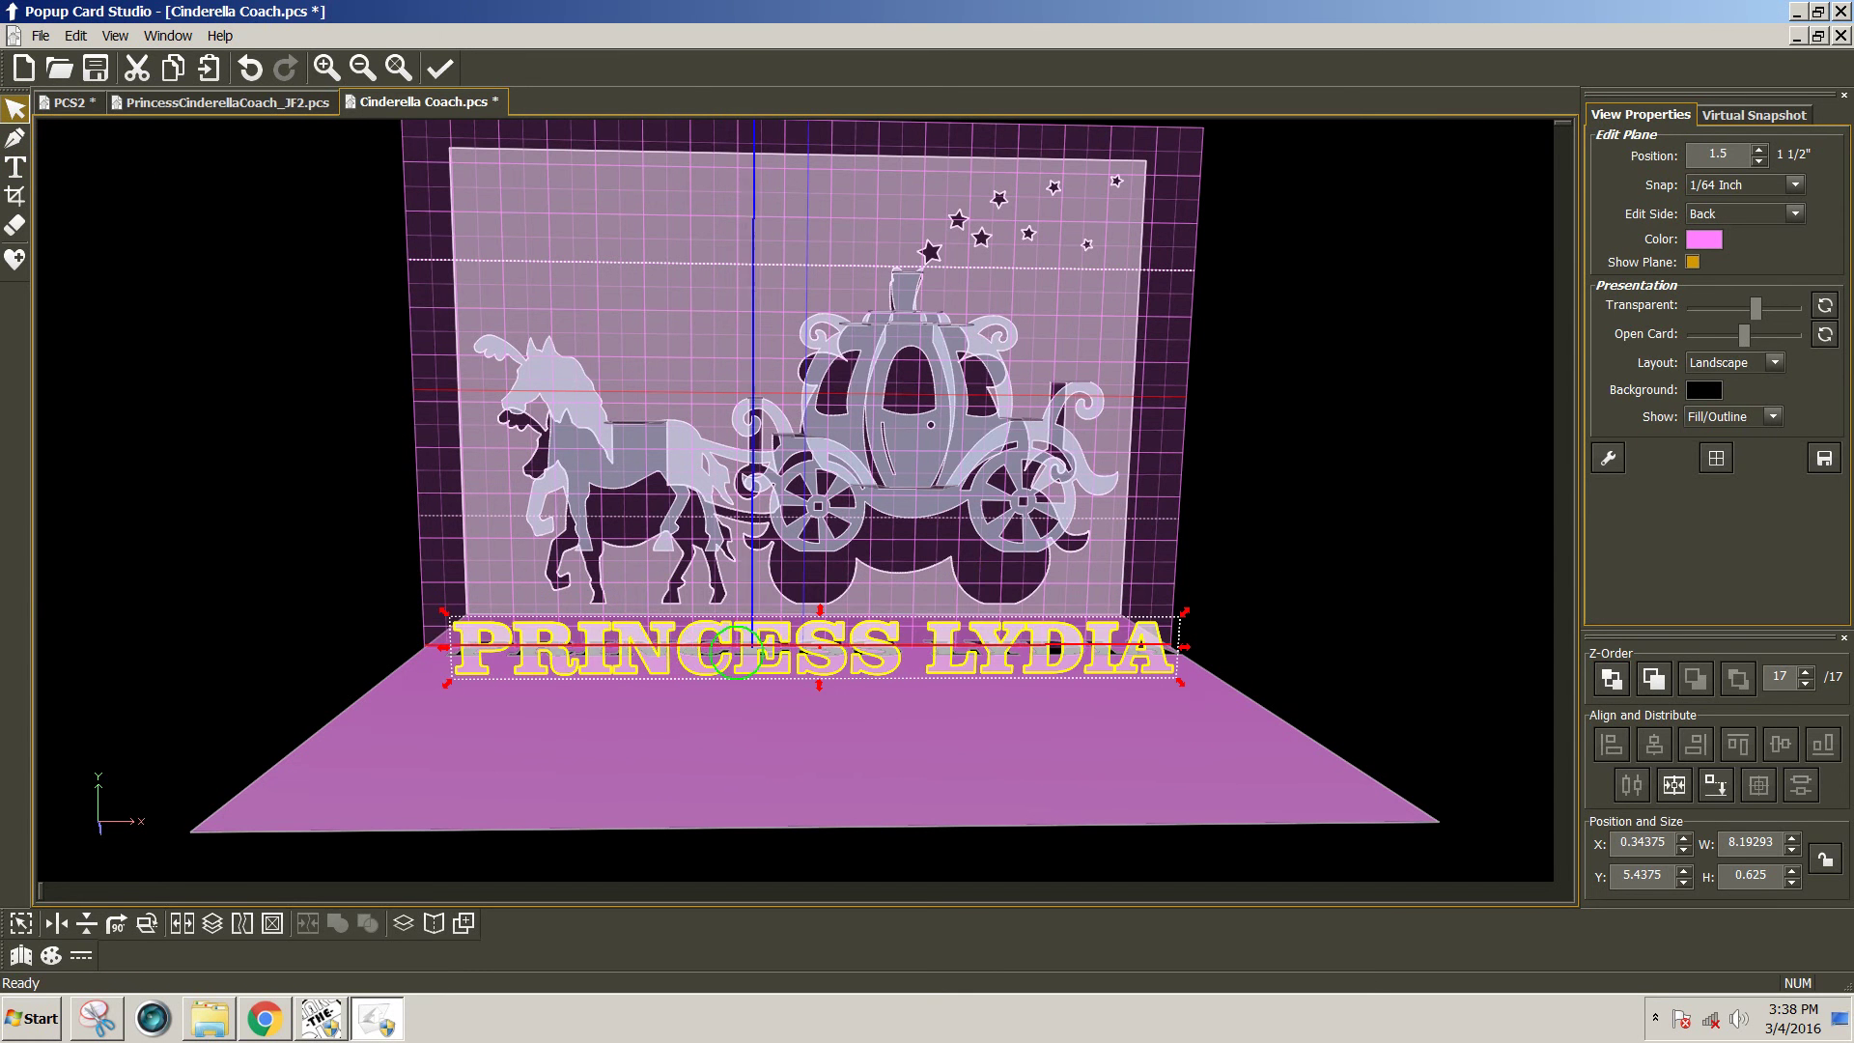
# Shift the princess name text slightly sideways and trim thin strips off its top and bottom edges with exclusive rectangle crops.
pyautogui.moveTo(698, 649); pyautogui.dragTo(704, 667)
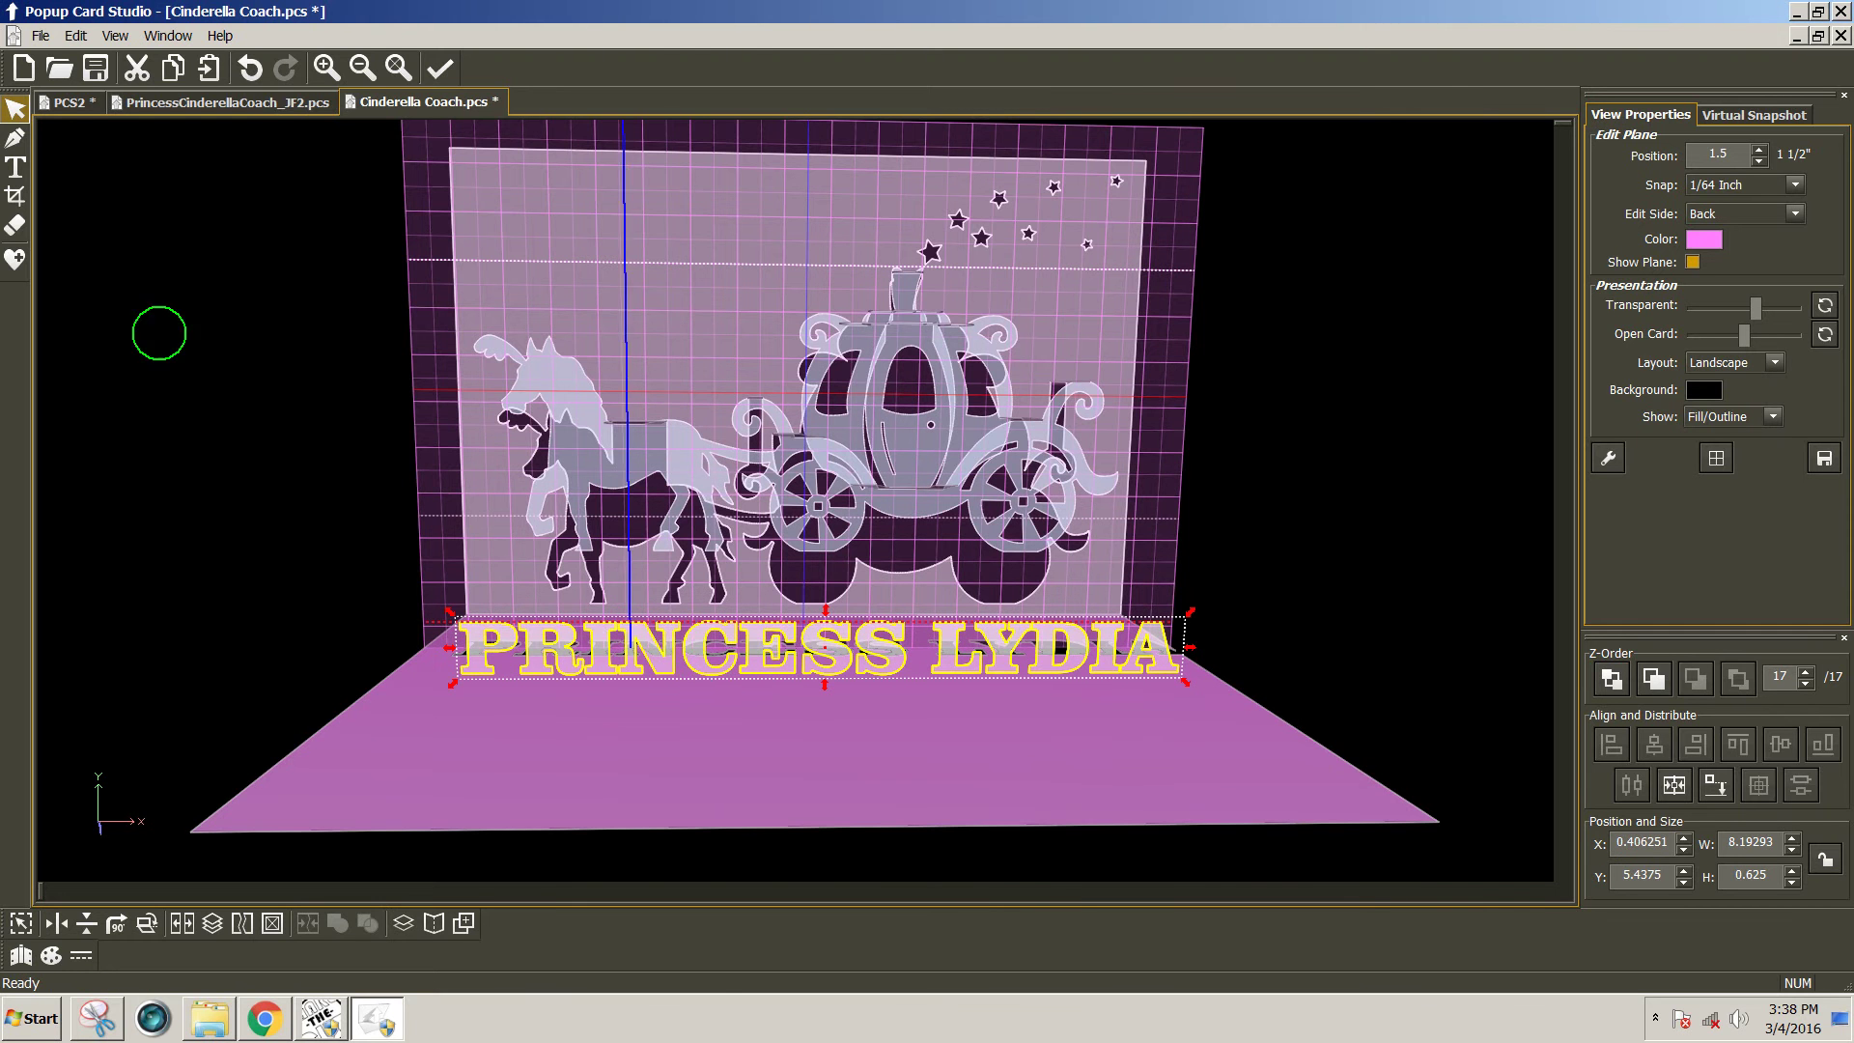
pyautogui.click(15, 196)
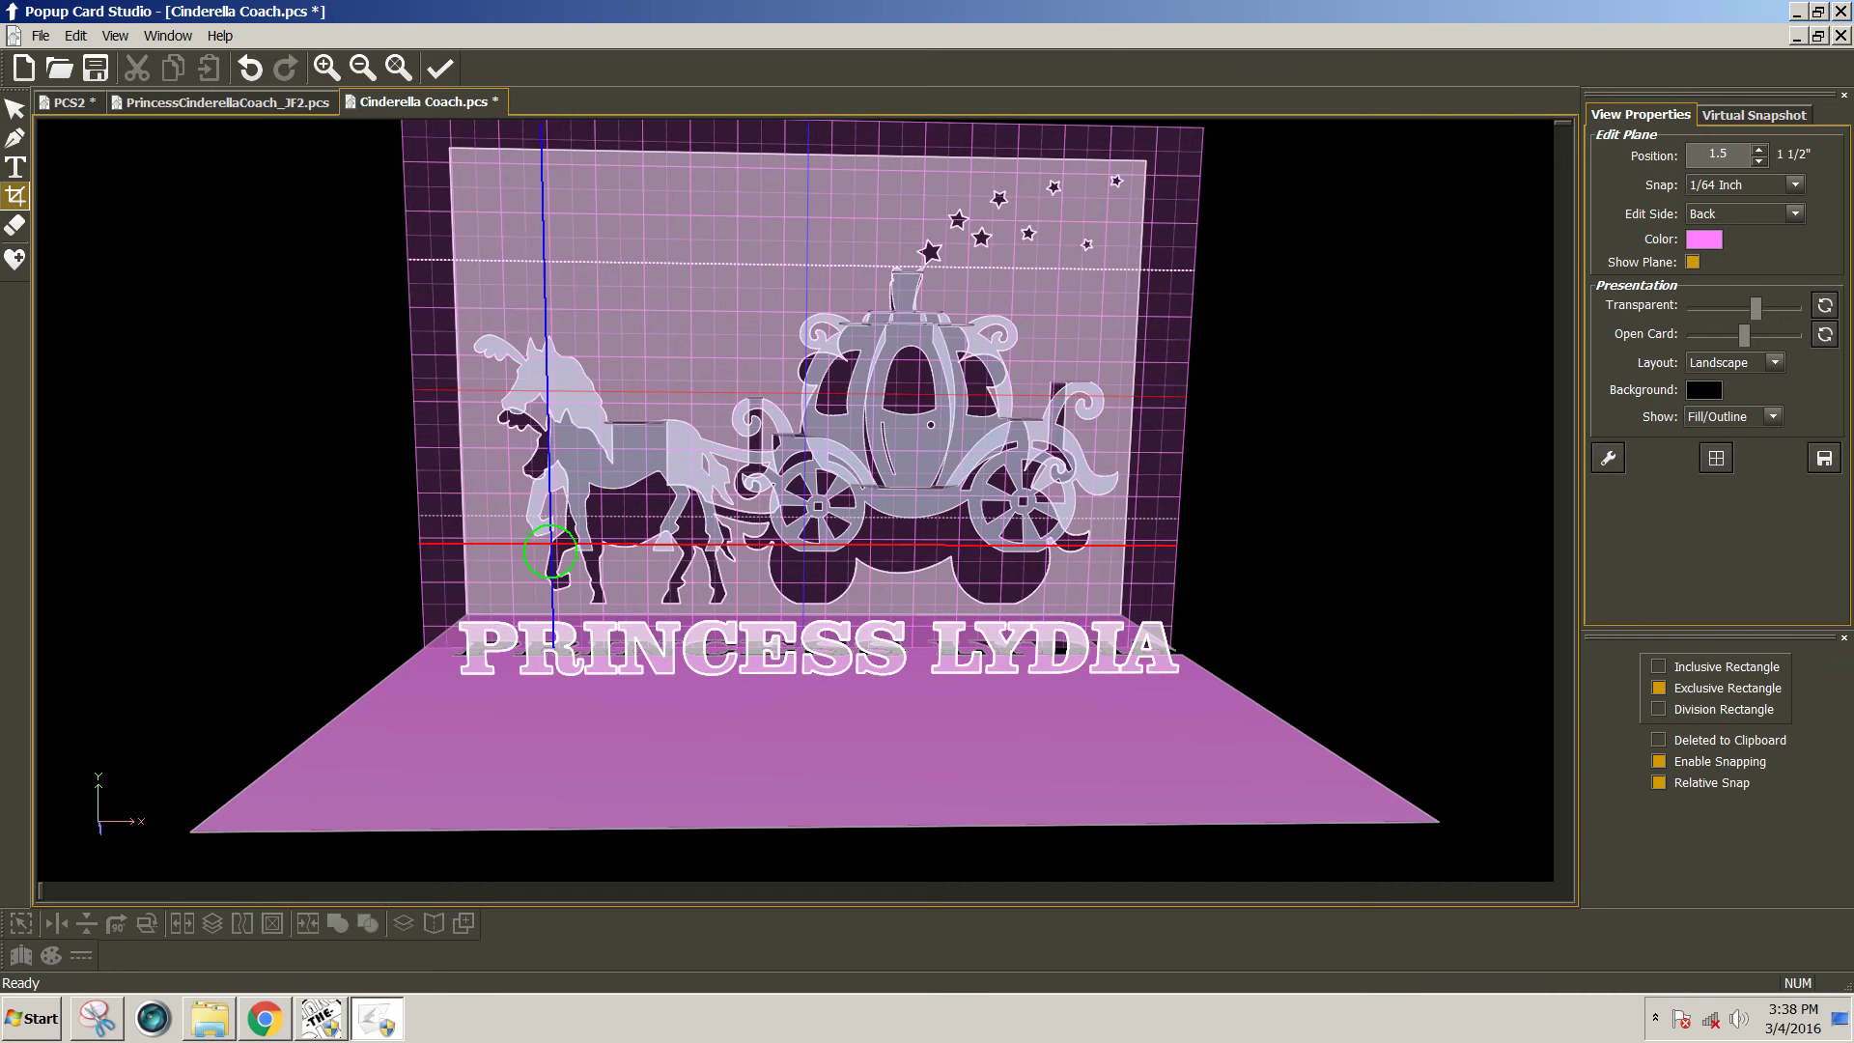
pyautogui.moveTo(461, 606); pyautogui.dragTo(1171, 623)
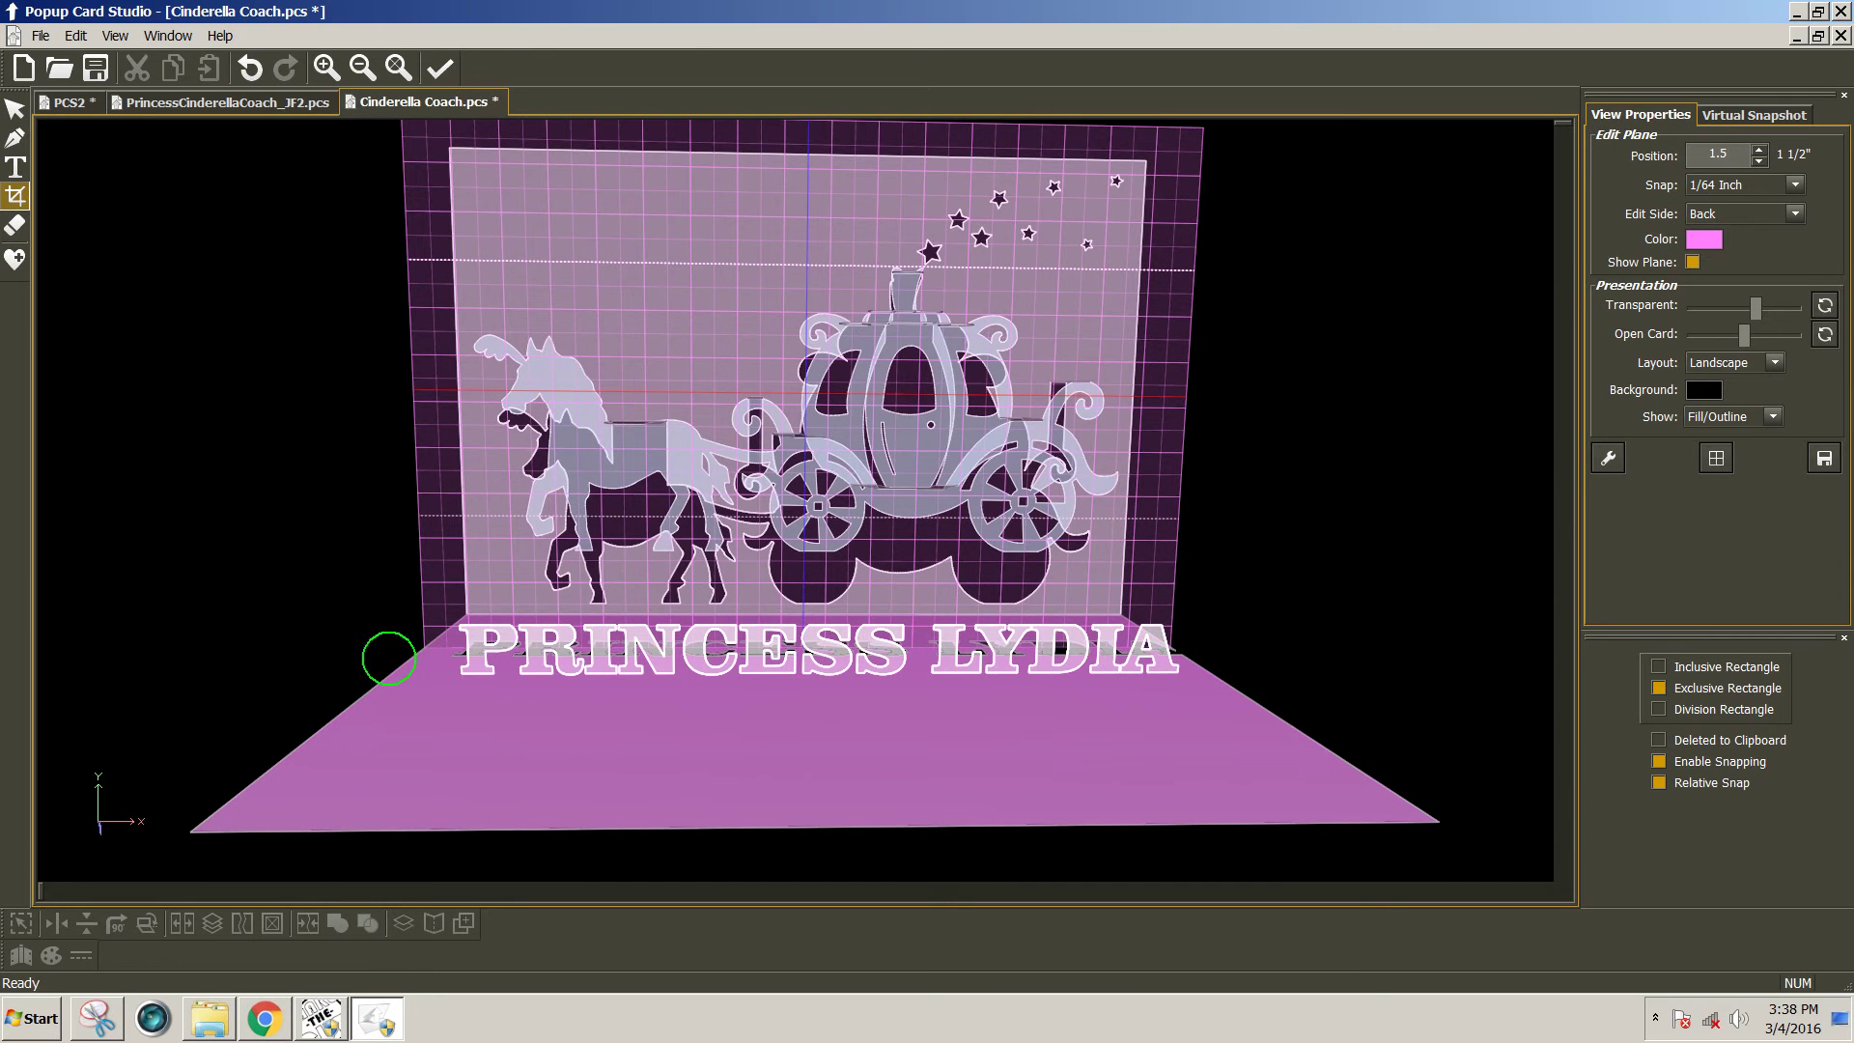
pyautogui.moveTo(446, 671)
pyautogui.mouseDown()
pyautogui.moveTo(753, 736)
pyautogui.moveTo(1192, 728)
pyautogui.moveTo(1282, 691)
pyautogui.moveTo(1223, 705)
pyautogui.moveTo(1159, 667)
pyautogui.moveTo(489, 712)
pyautogui.moveTo(425, 697)
pyautogui.moveTo(402, 666)
pyautogui.mouseUp()
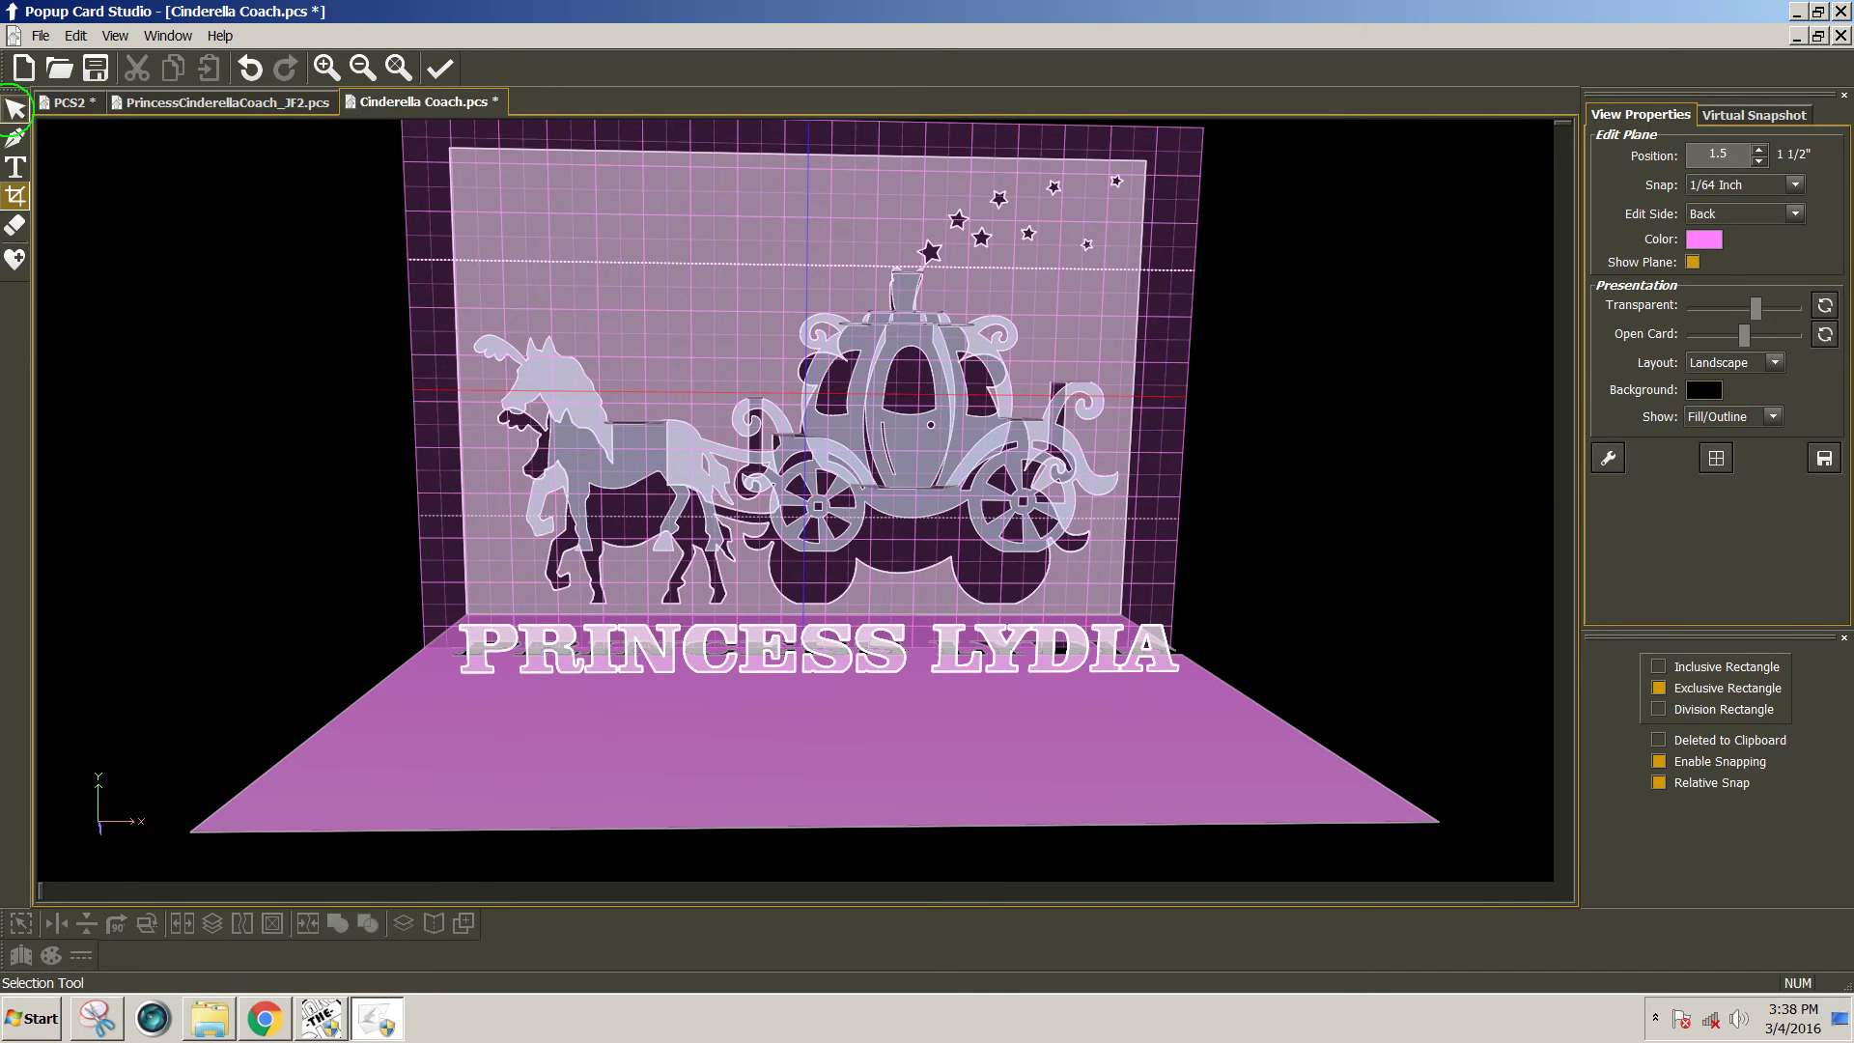
# Resize the princess name text to 8 inches wide and 0.99814 inch high.
pyautogui.click(16, 108)
pyautogui.moveTo(769, 660); pyautogui.dragTo(761, 649)
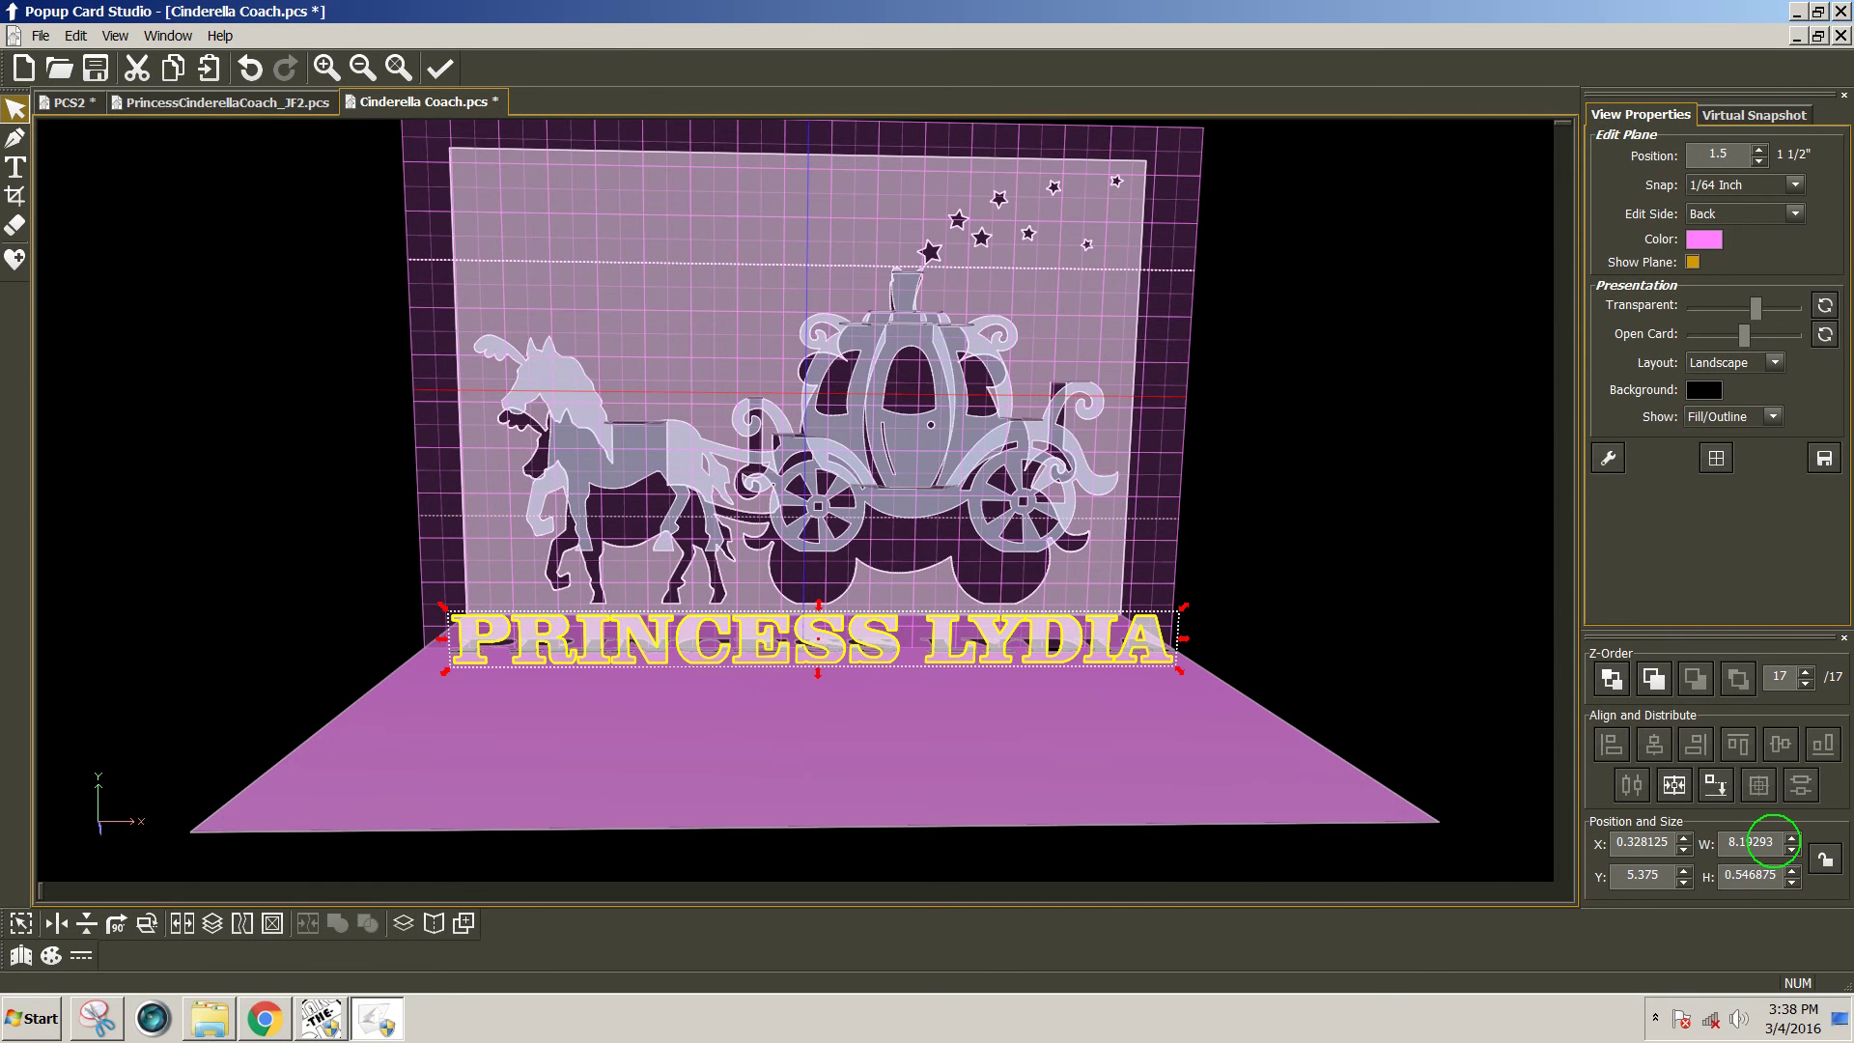
pyautogui.moveTo(1773, 842); pyautogui.dragTo(1716, 842)
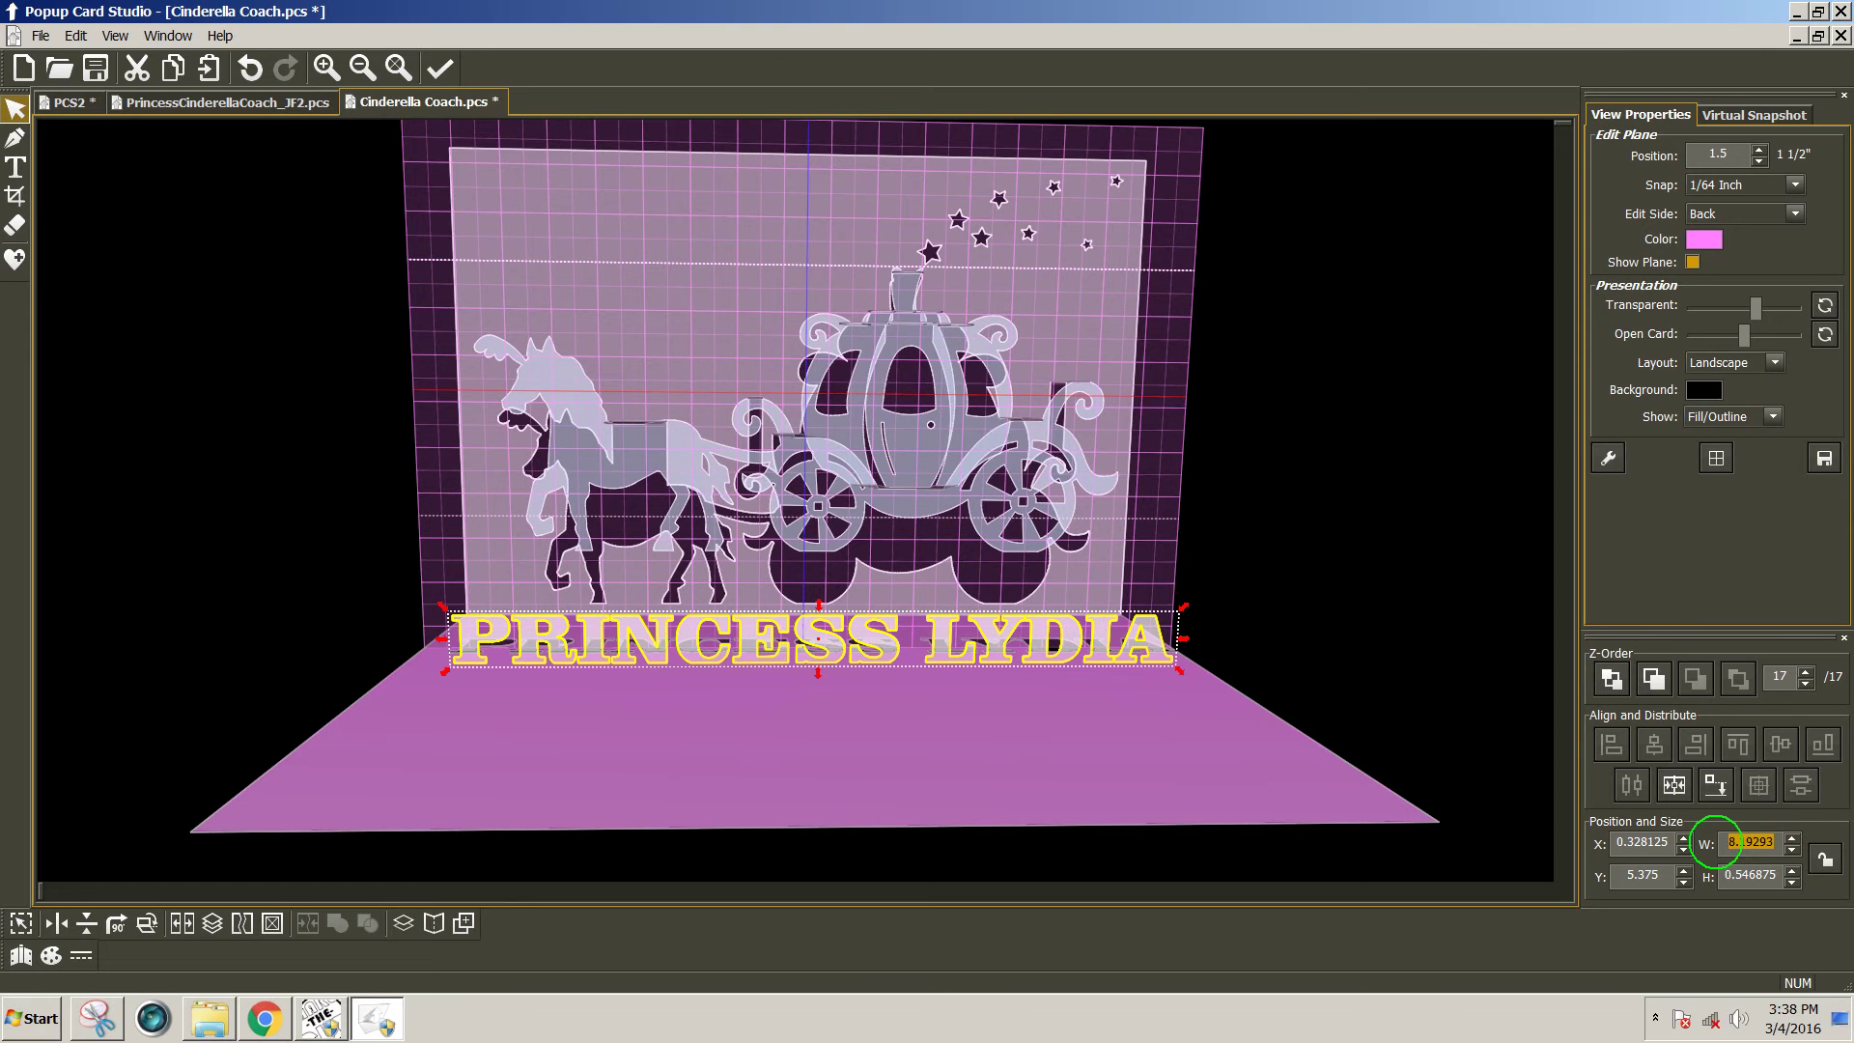
pyautogui.write('8')
pyautogui.press('Return')
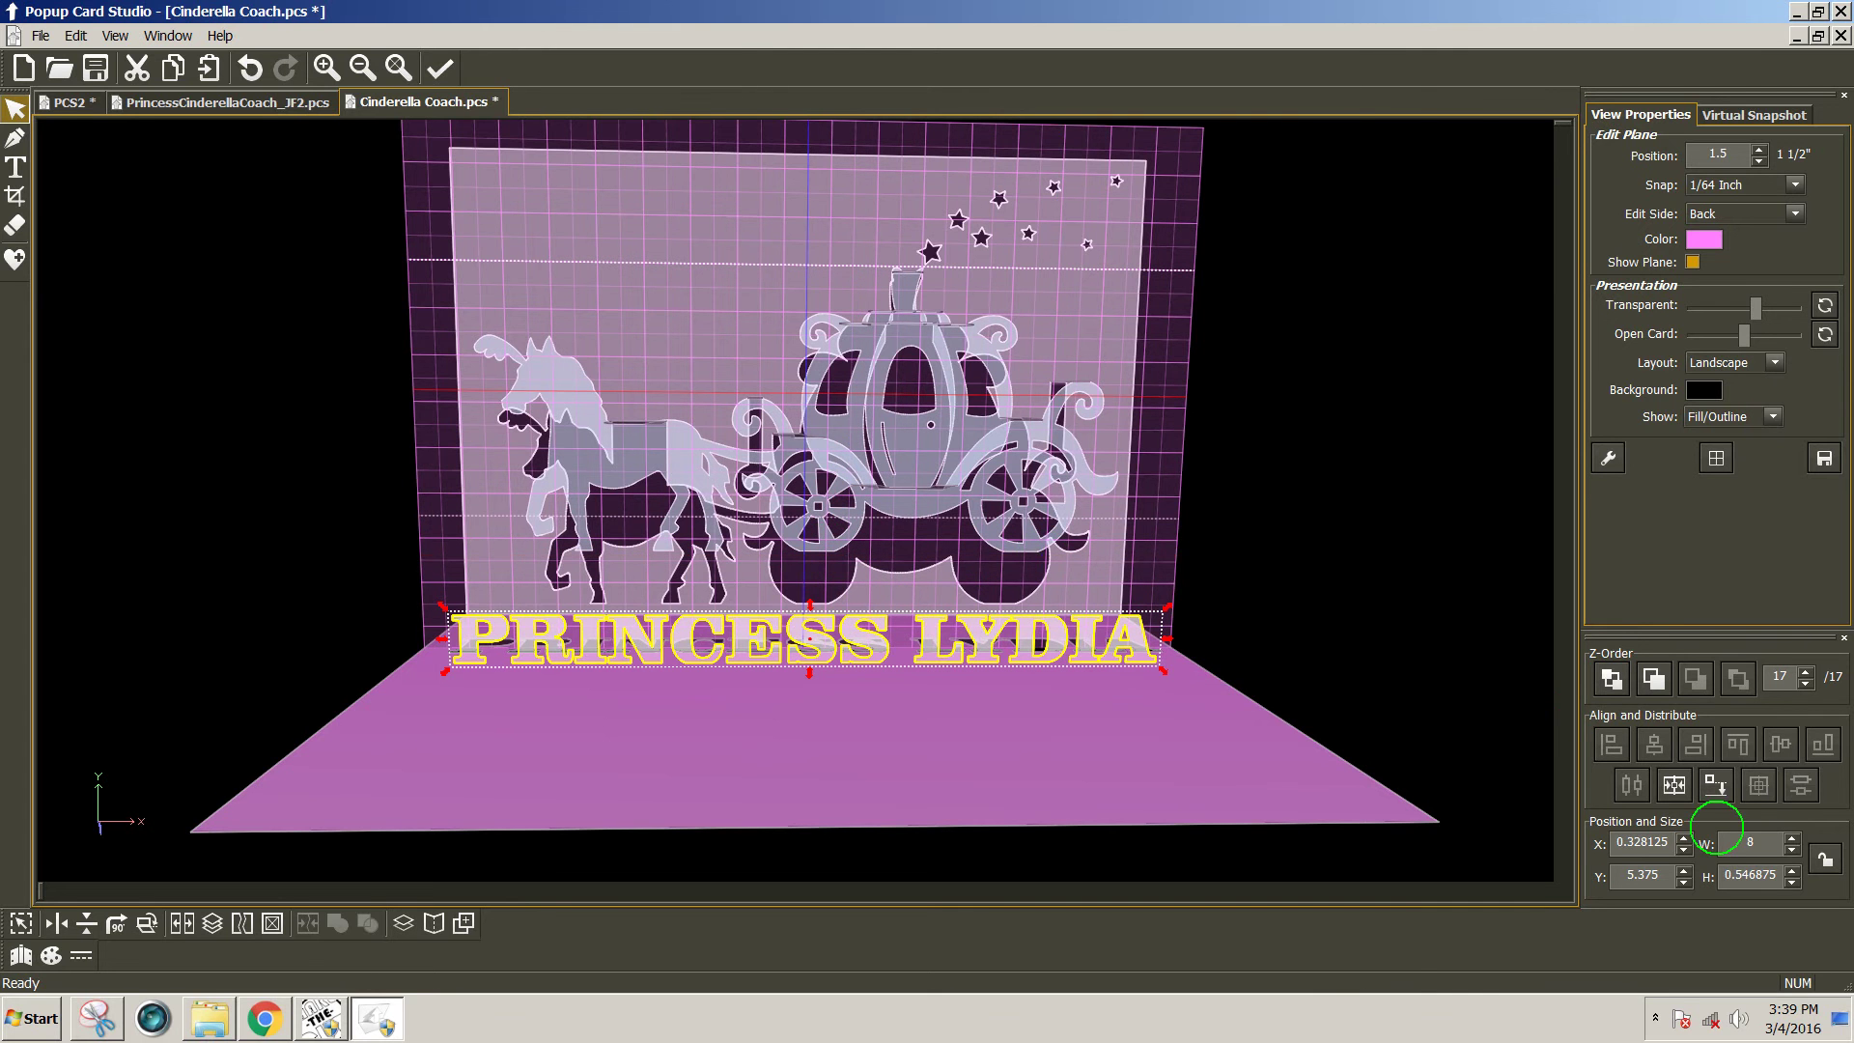
pyautogui.moveTo(1777, 874); pyautogui.dragTo(1697, 874)
pyautogui.write('.99814')
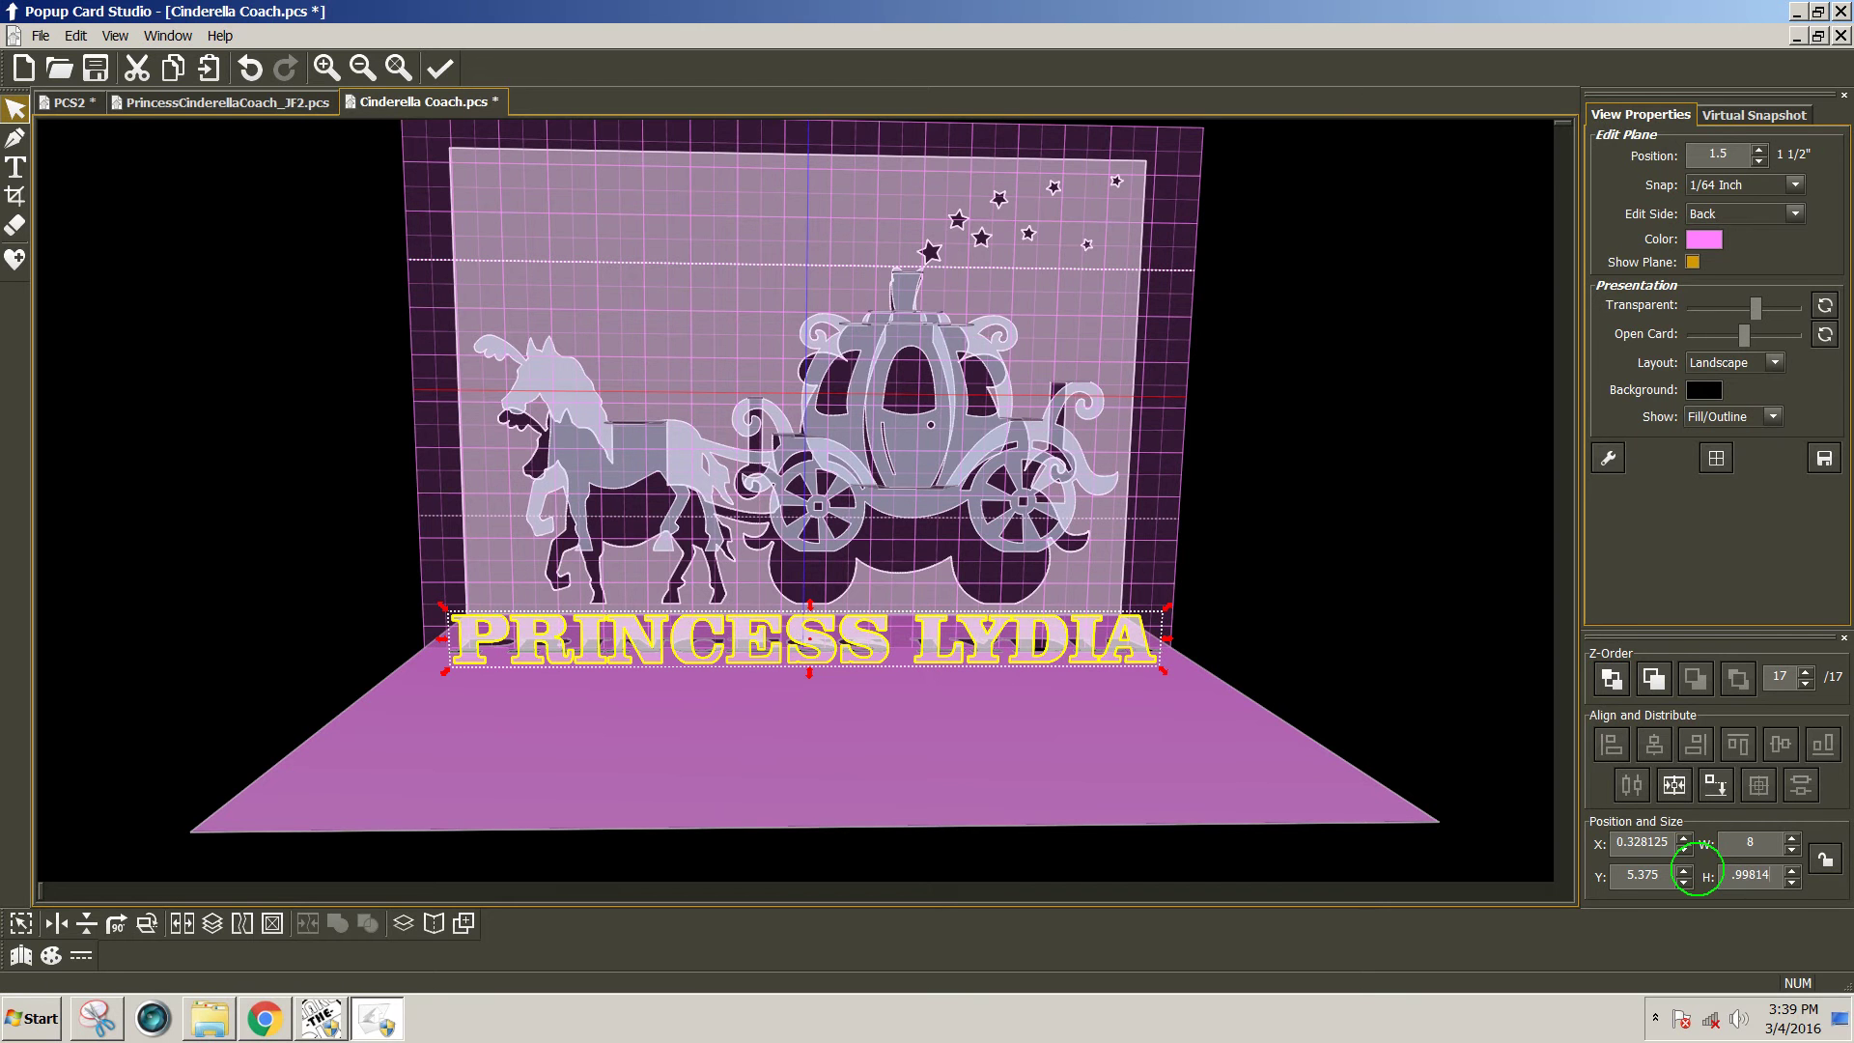
pyautogui.press('Return')
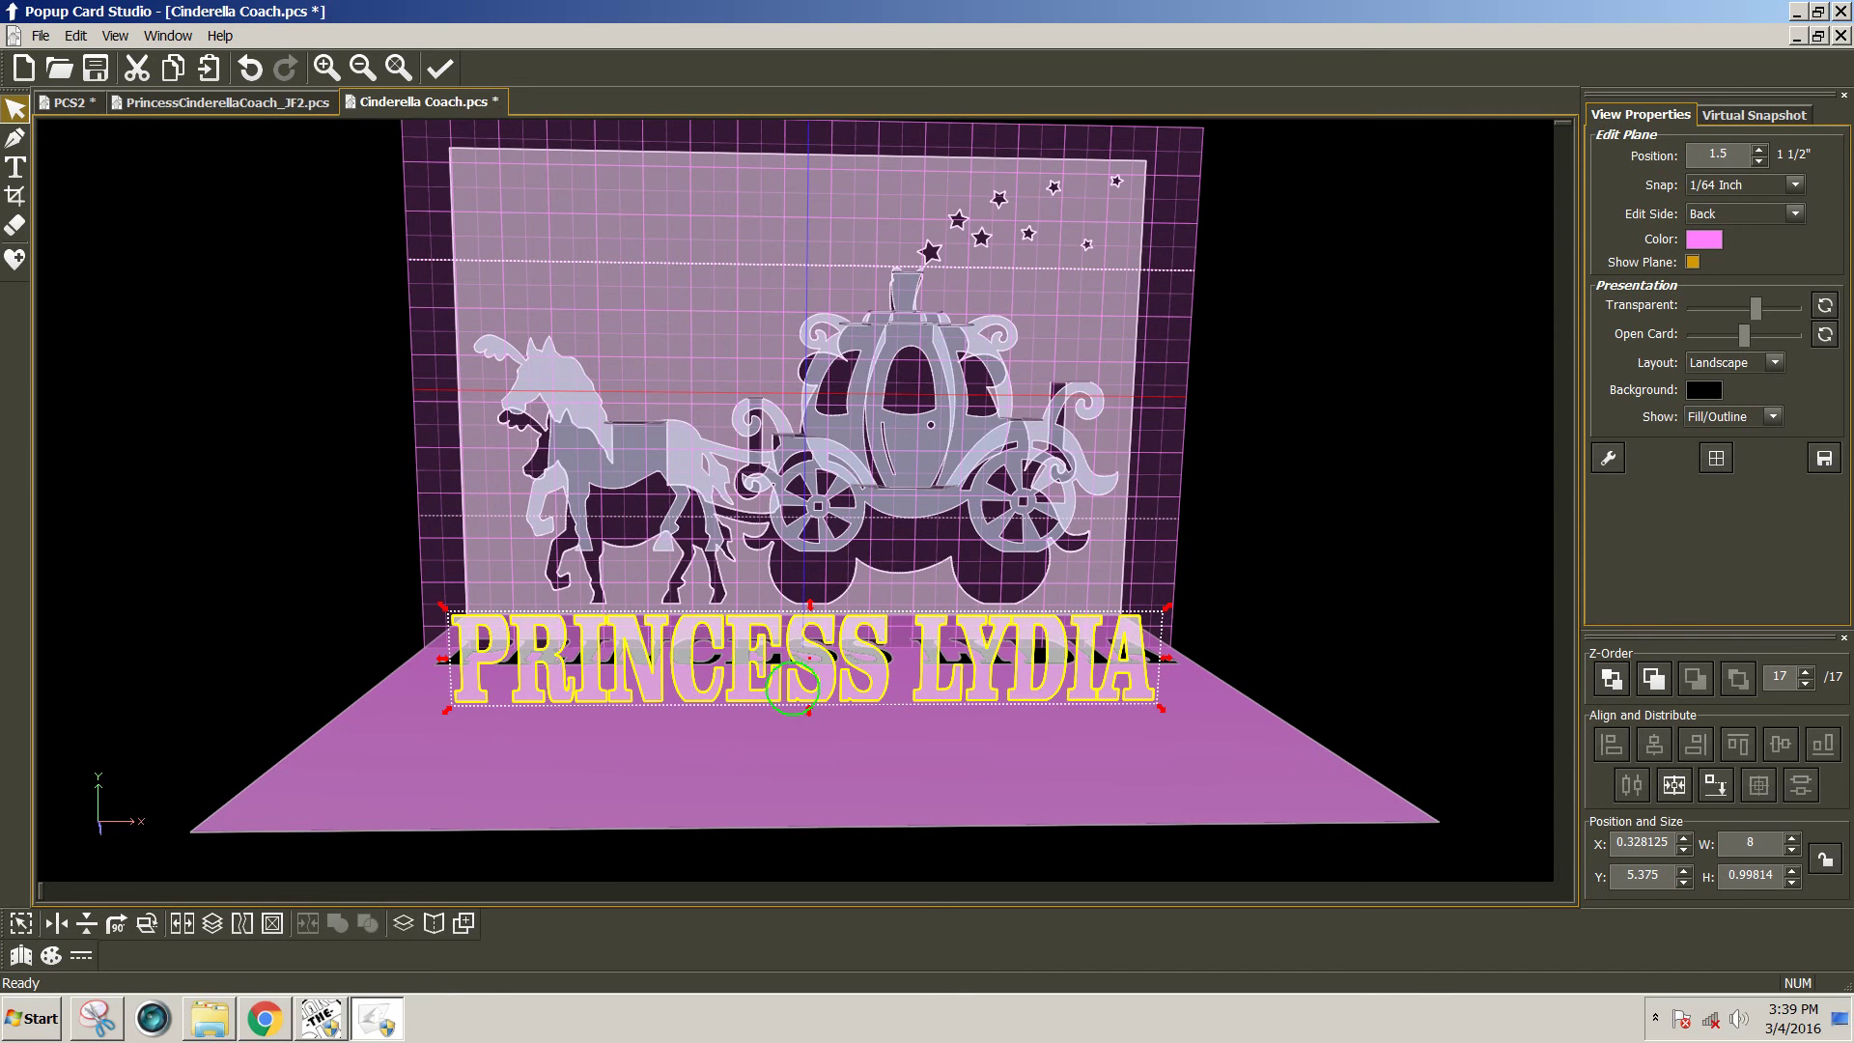
# Center the princess name text horizontally on the card and drop it down to stand on the card's base.
pyautogui.moveTo(767, 676); pyautogui.dragTo(767, 495)
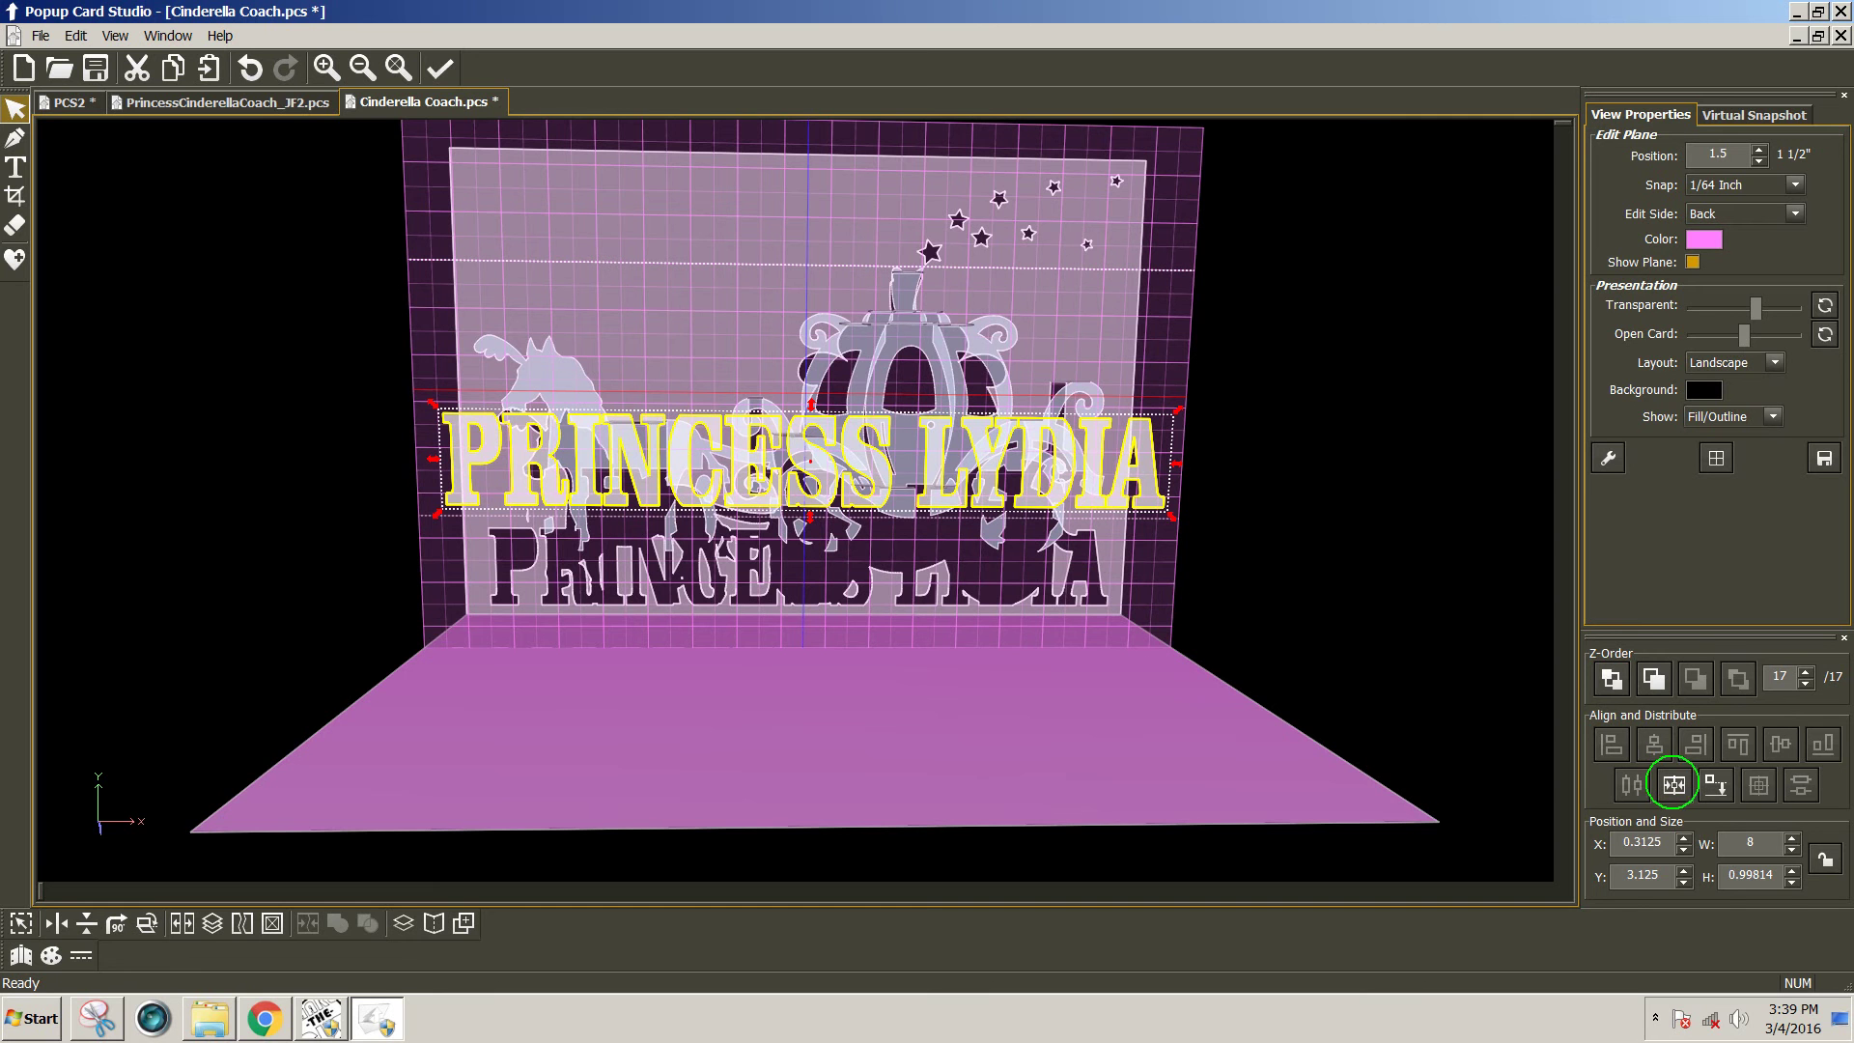
pyautogui.click(1673, 784)
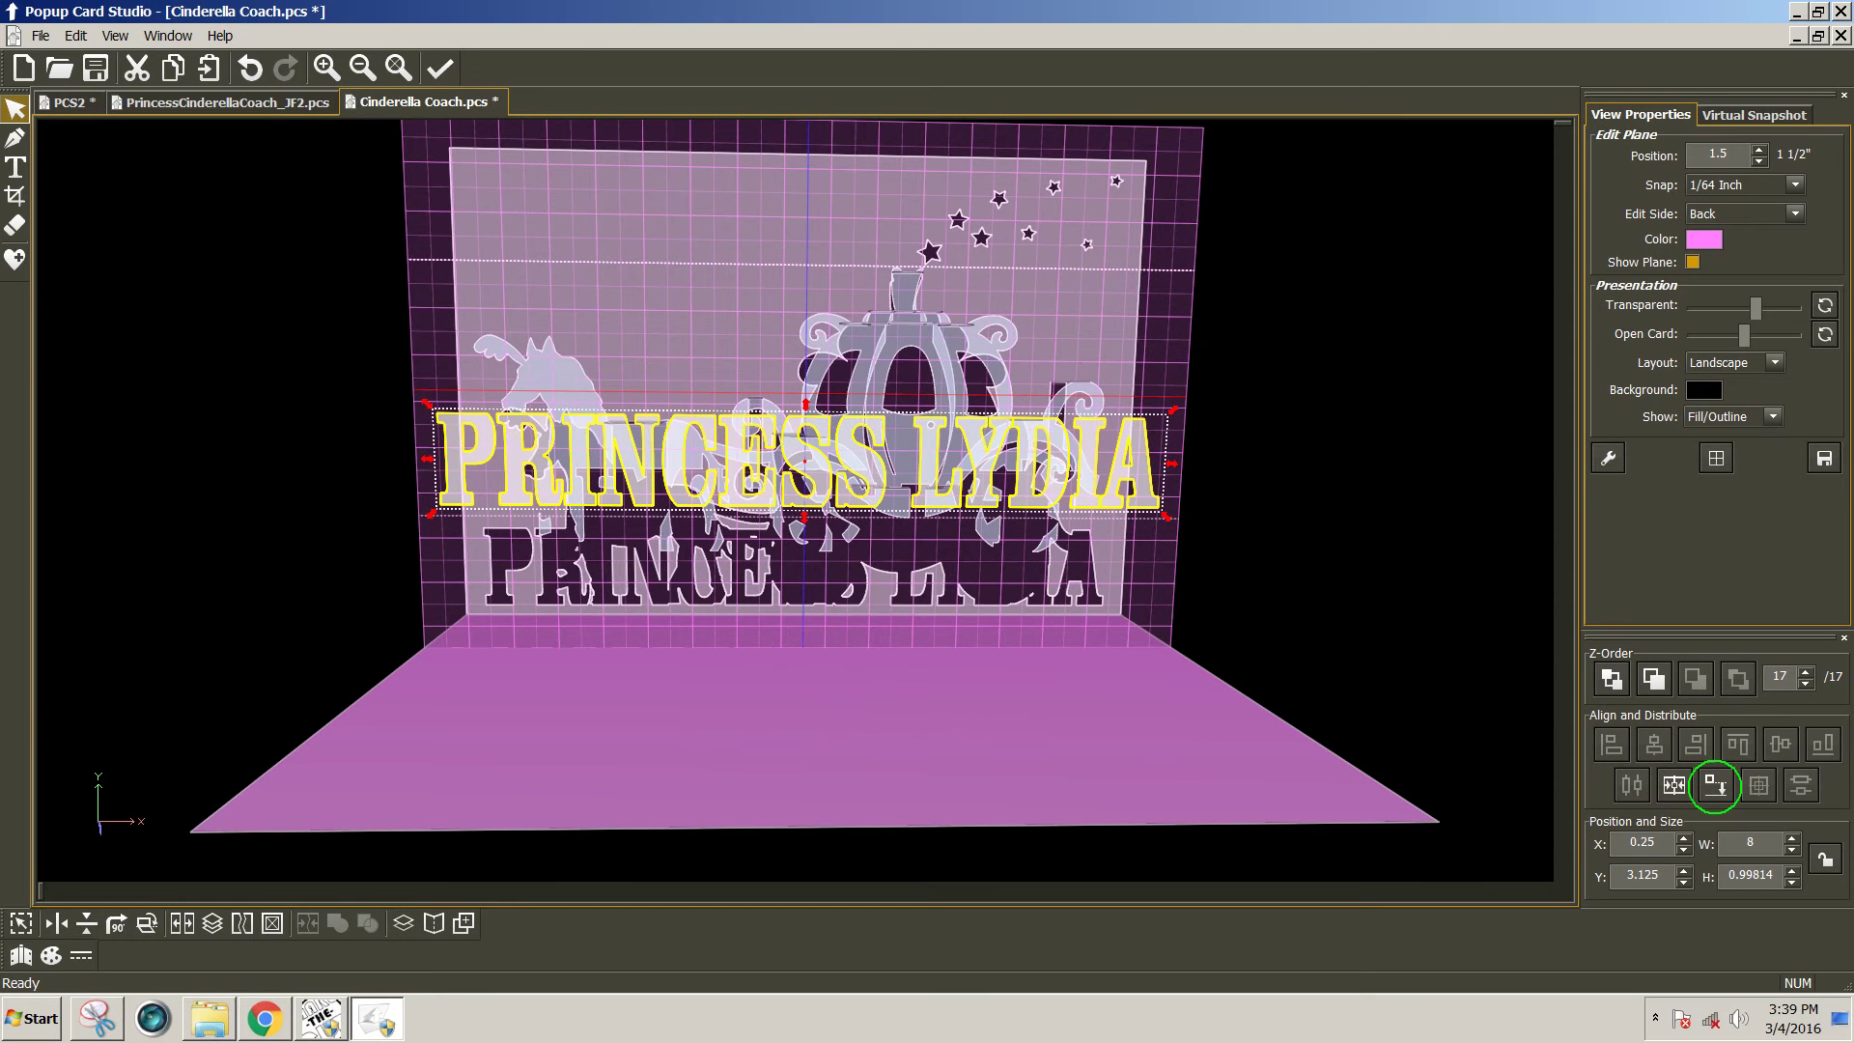
pyautogui.click(1715, 784)
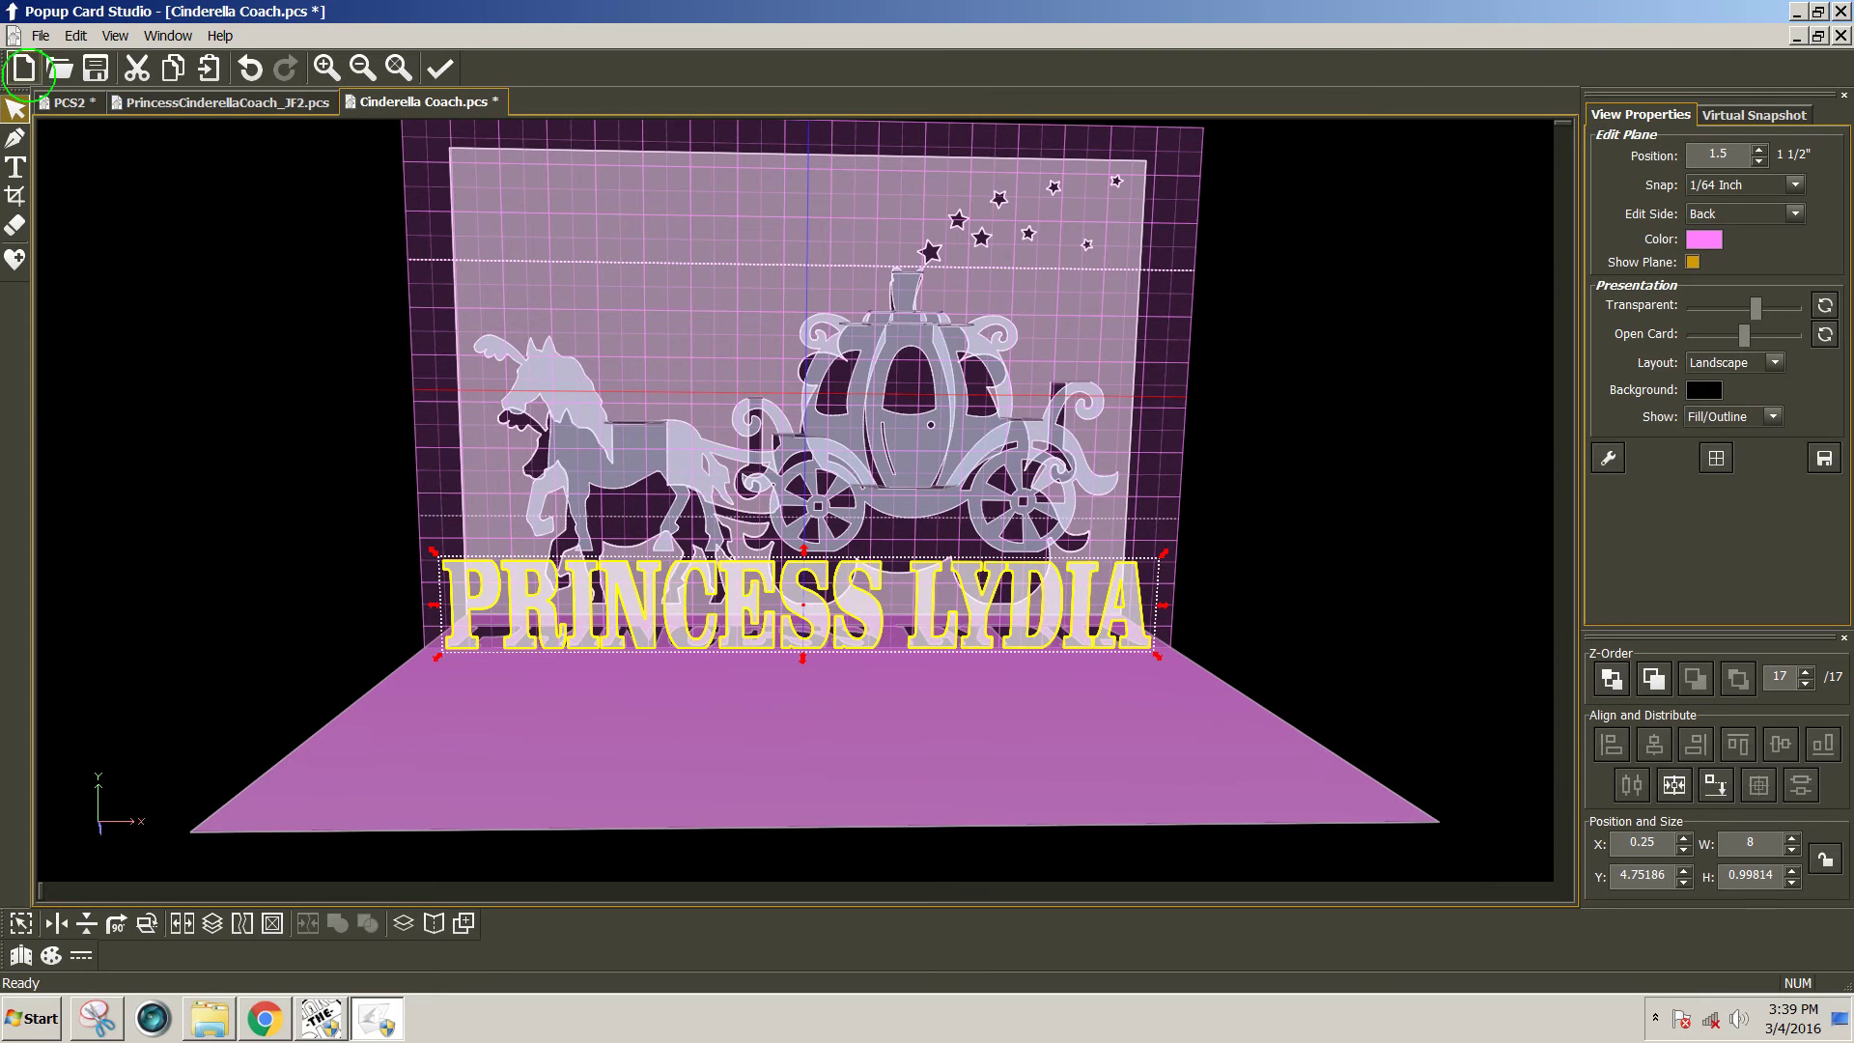
# Check in a print preview how the princess name text connects to the card's fold and the coach.
pyautogui.click(40, 36)
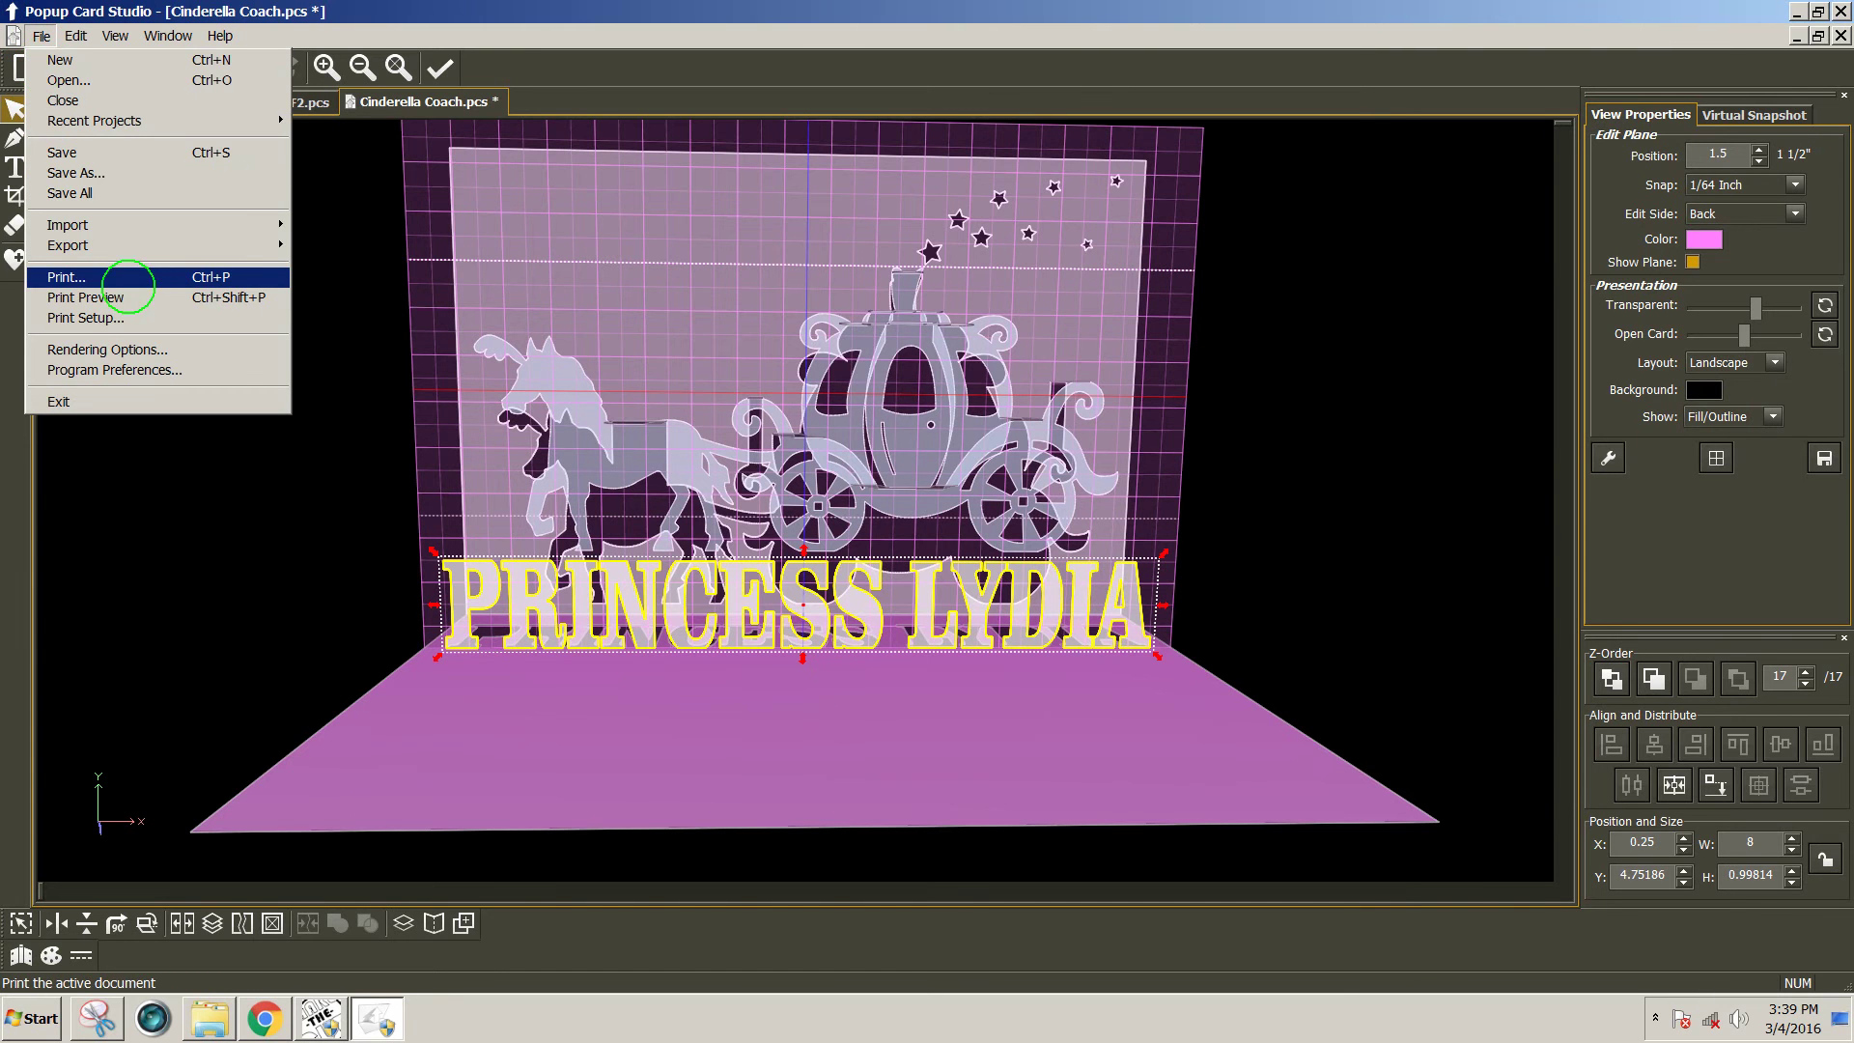
pyautogui.click(125, 296)
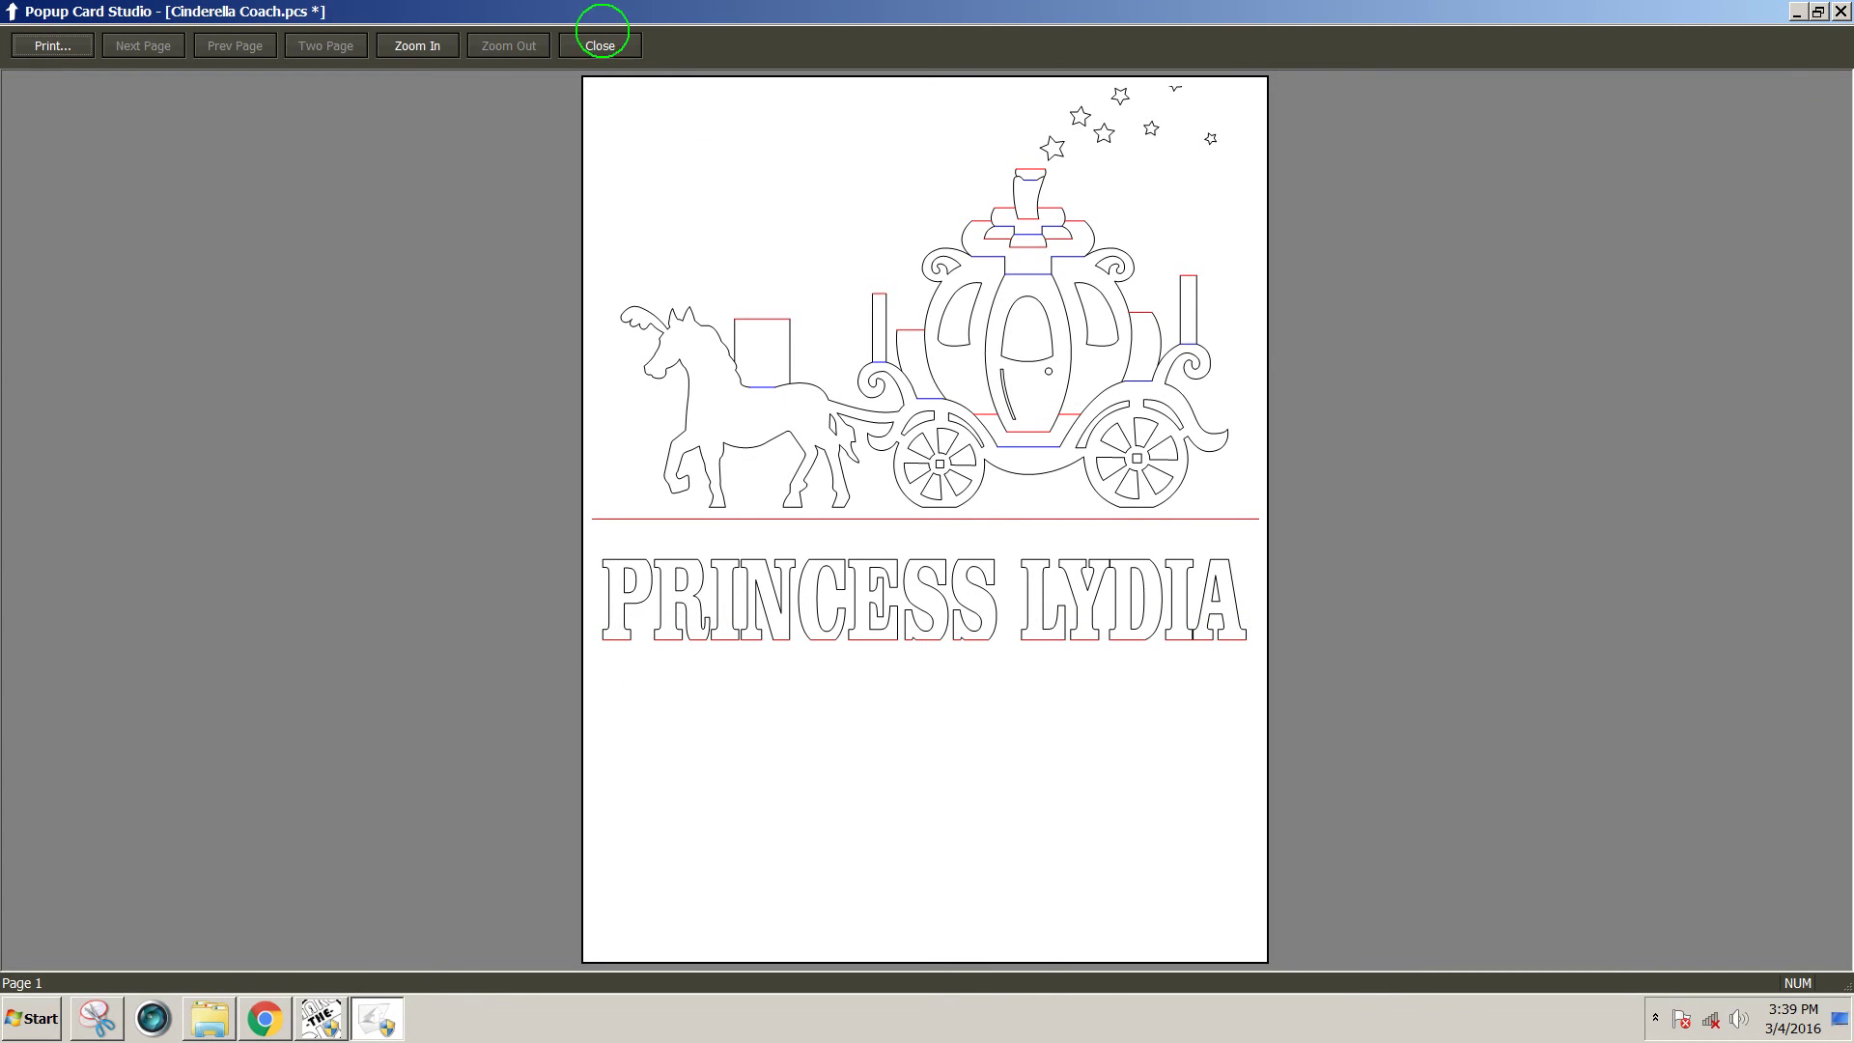
pyautogui.click(591, 45)
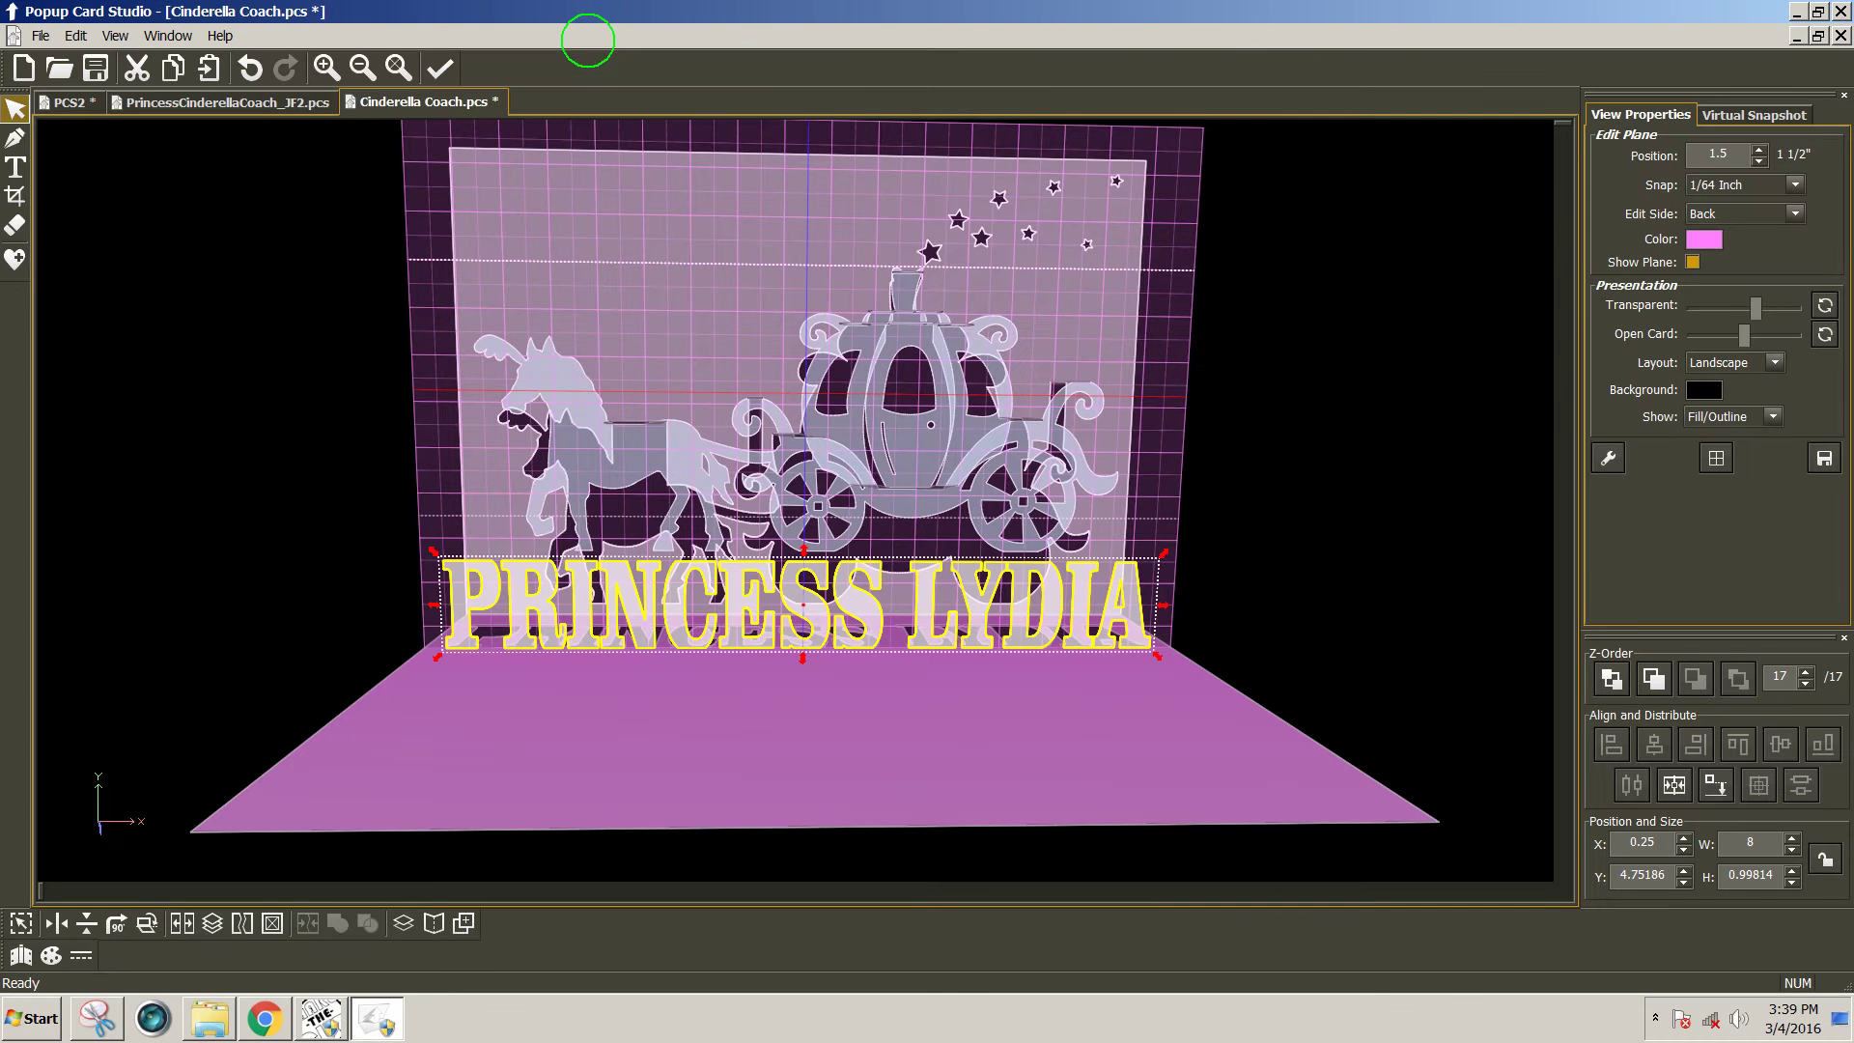
# Place the edit plane level with the top edge of the princess name text and color the plane light gray.
pyautogui.click(824, 628)
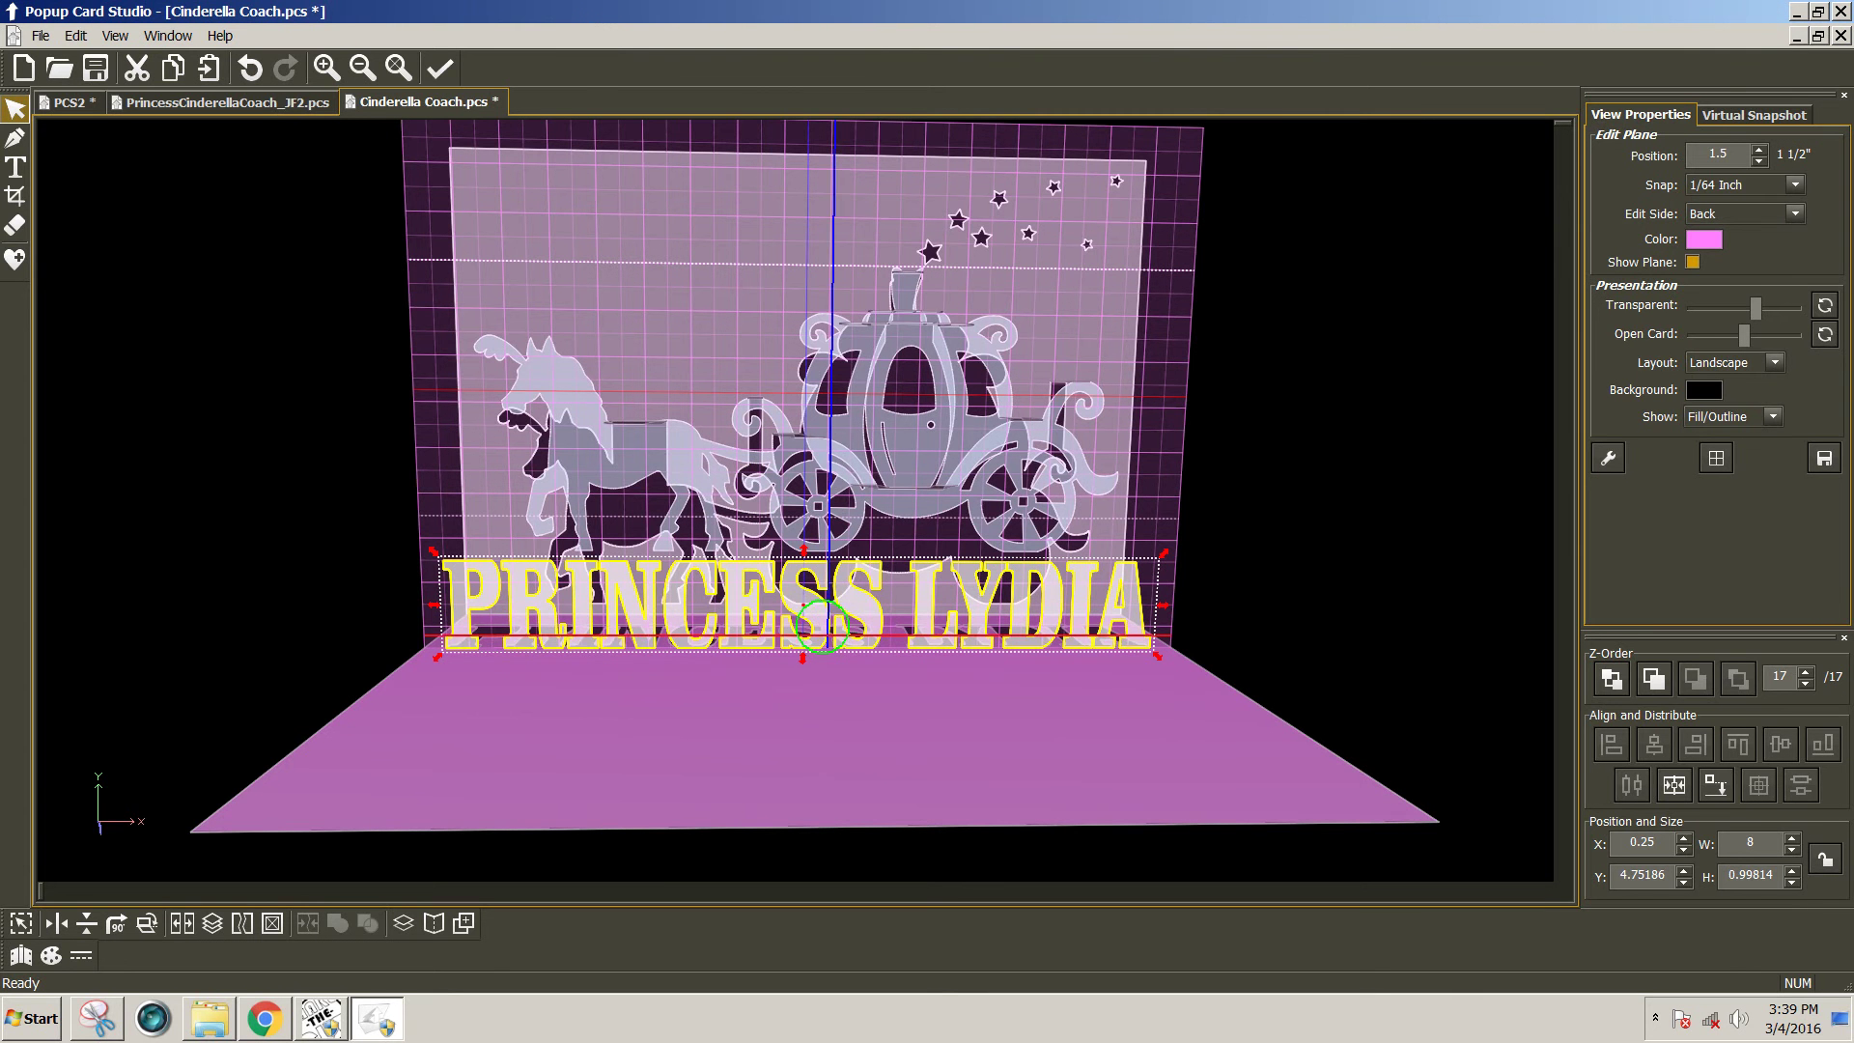
pyautogui.doubleClick(671, 602)
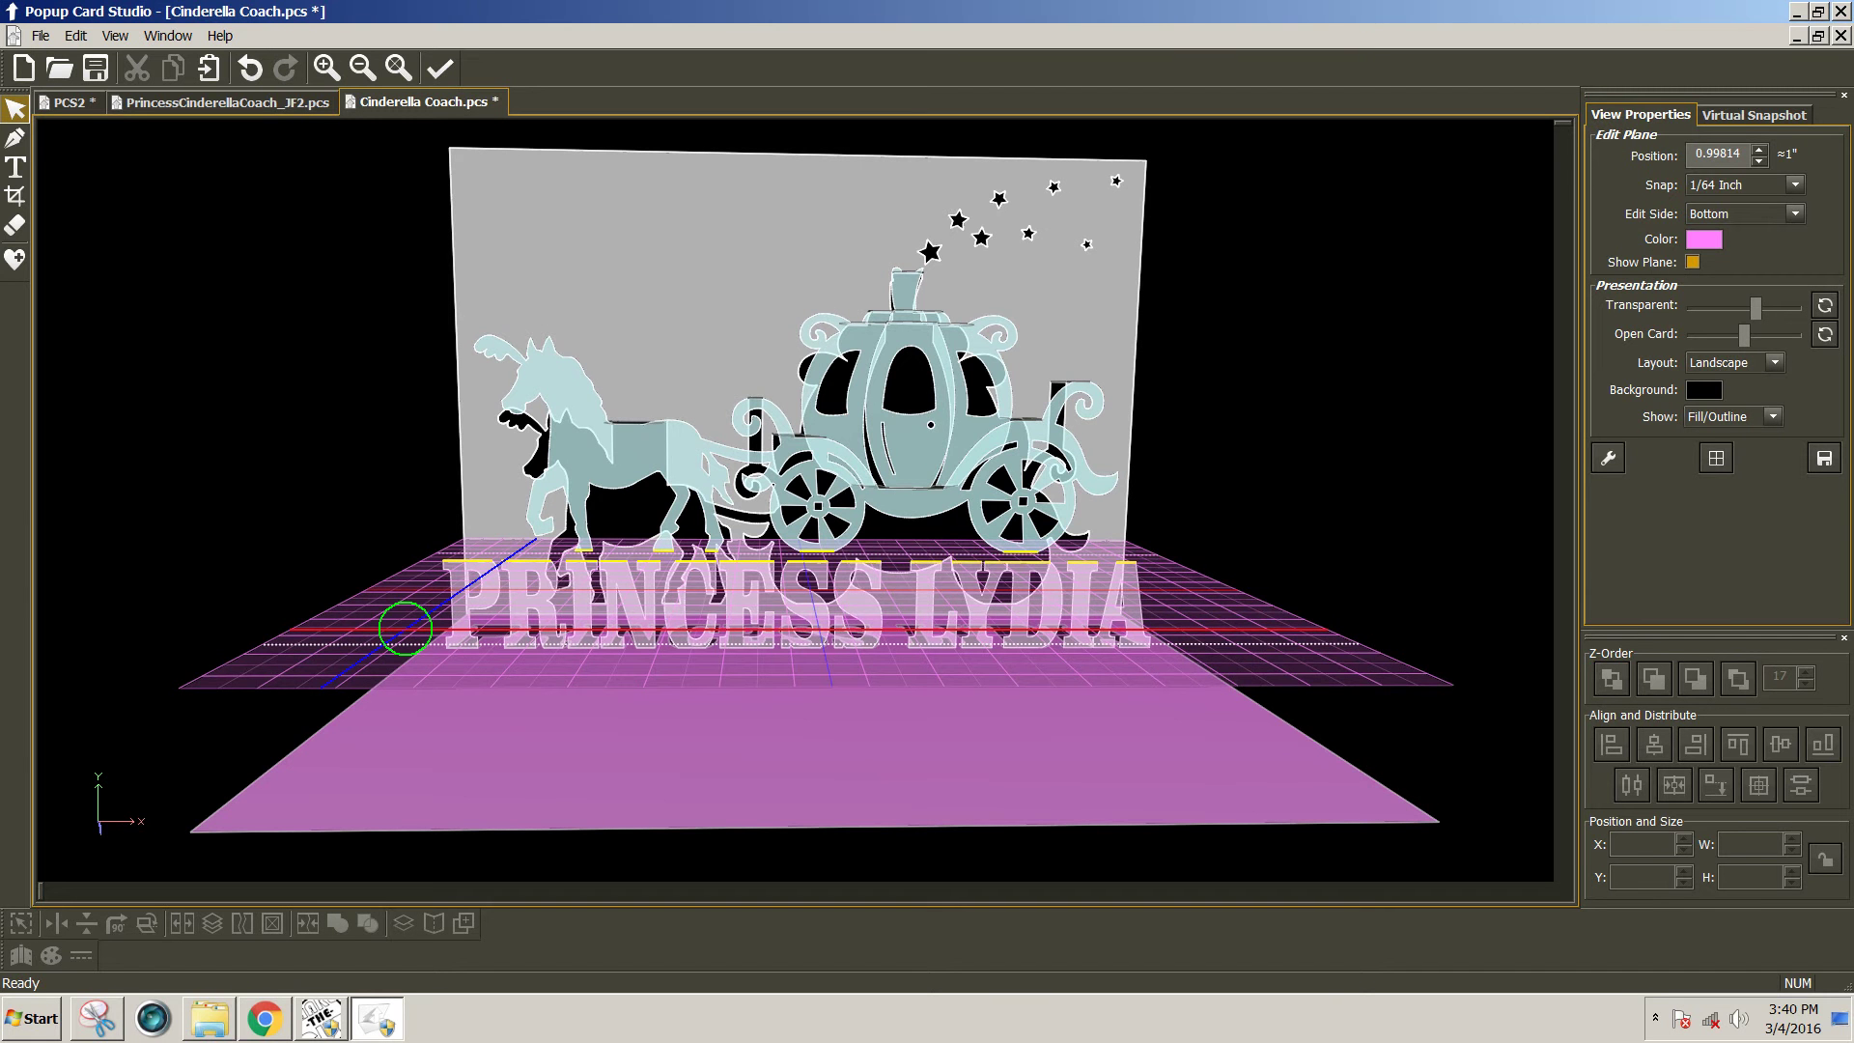
pyautogui.click(1705, 242)
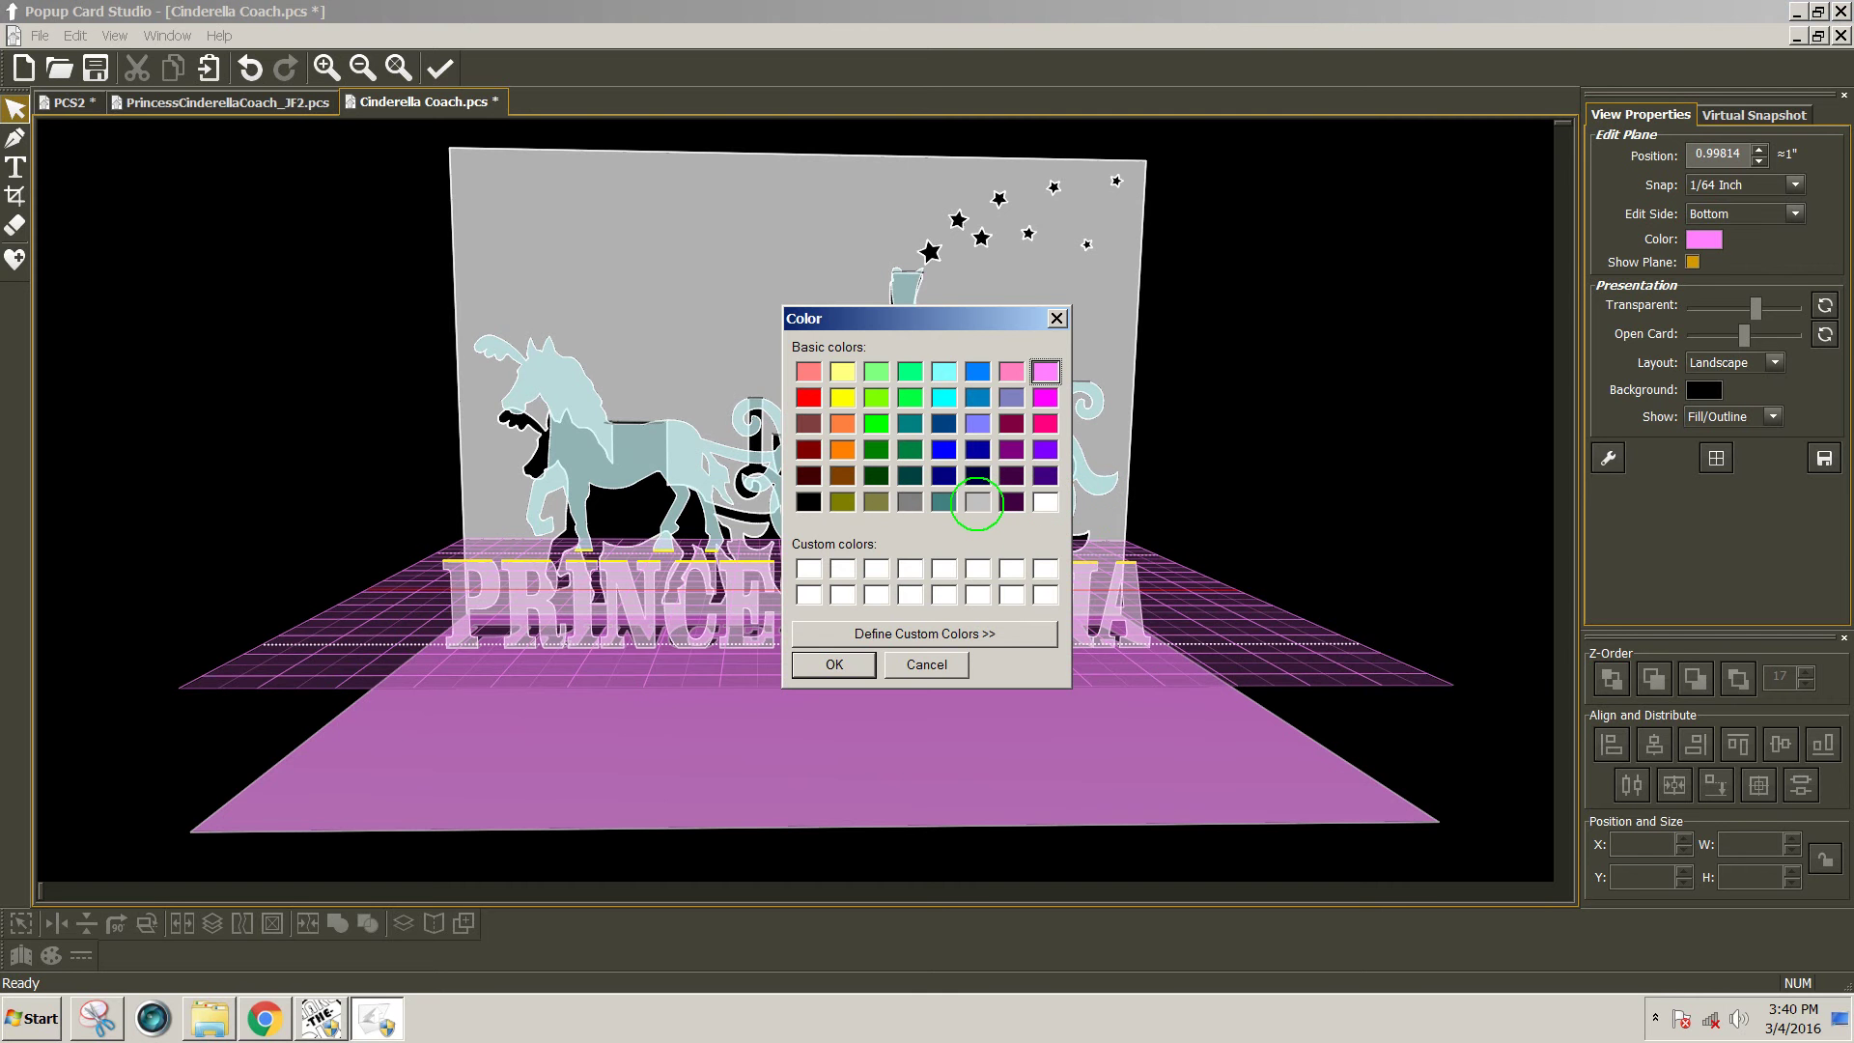
pyautogui.click(977, 503)
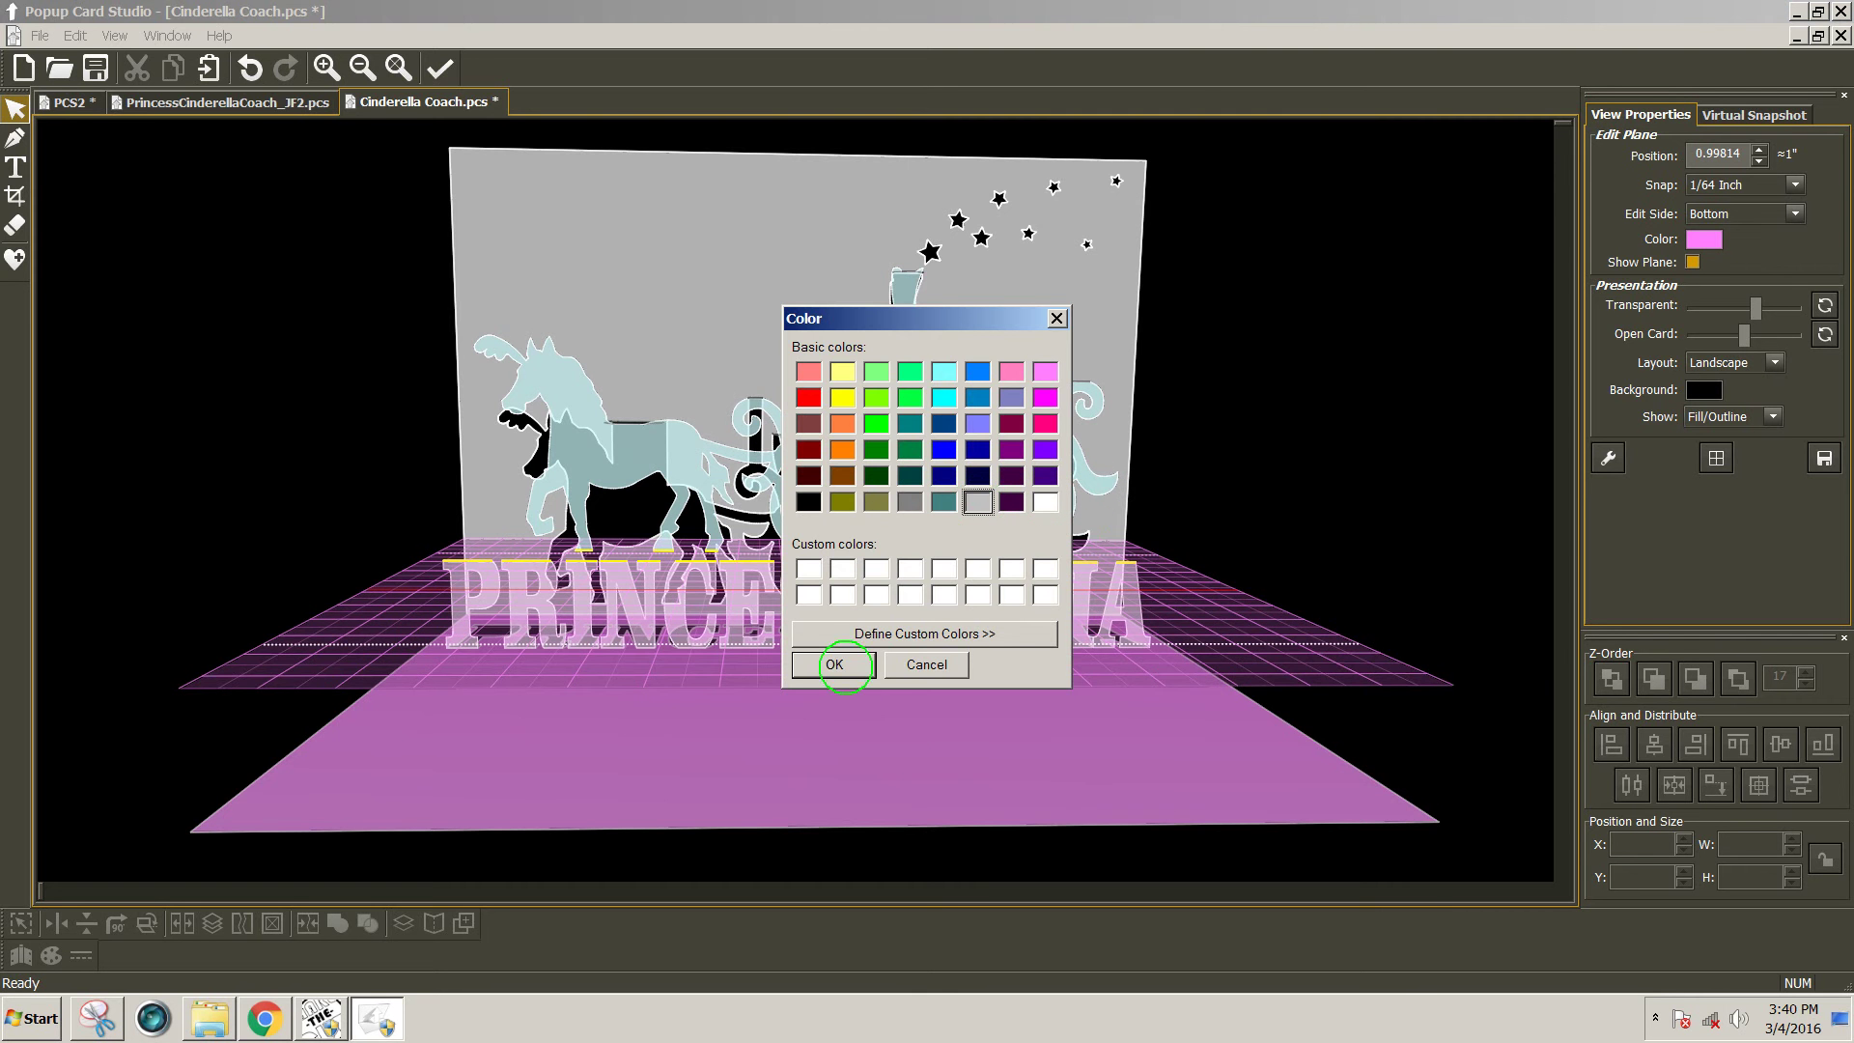
pyautogui.click(836, 665)
# With 1/8-inch snap, draw a two-point Auto Quad rectangle about 7.78 by 1.5 inches from the name text's top edge to the card's back.
pyautogui.scroll(3, 980, 676)
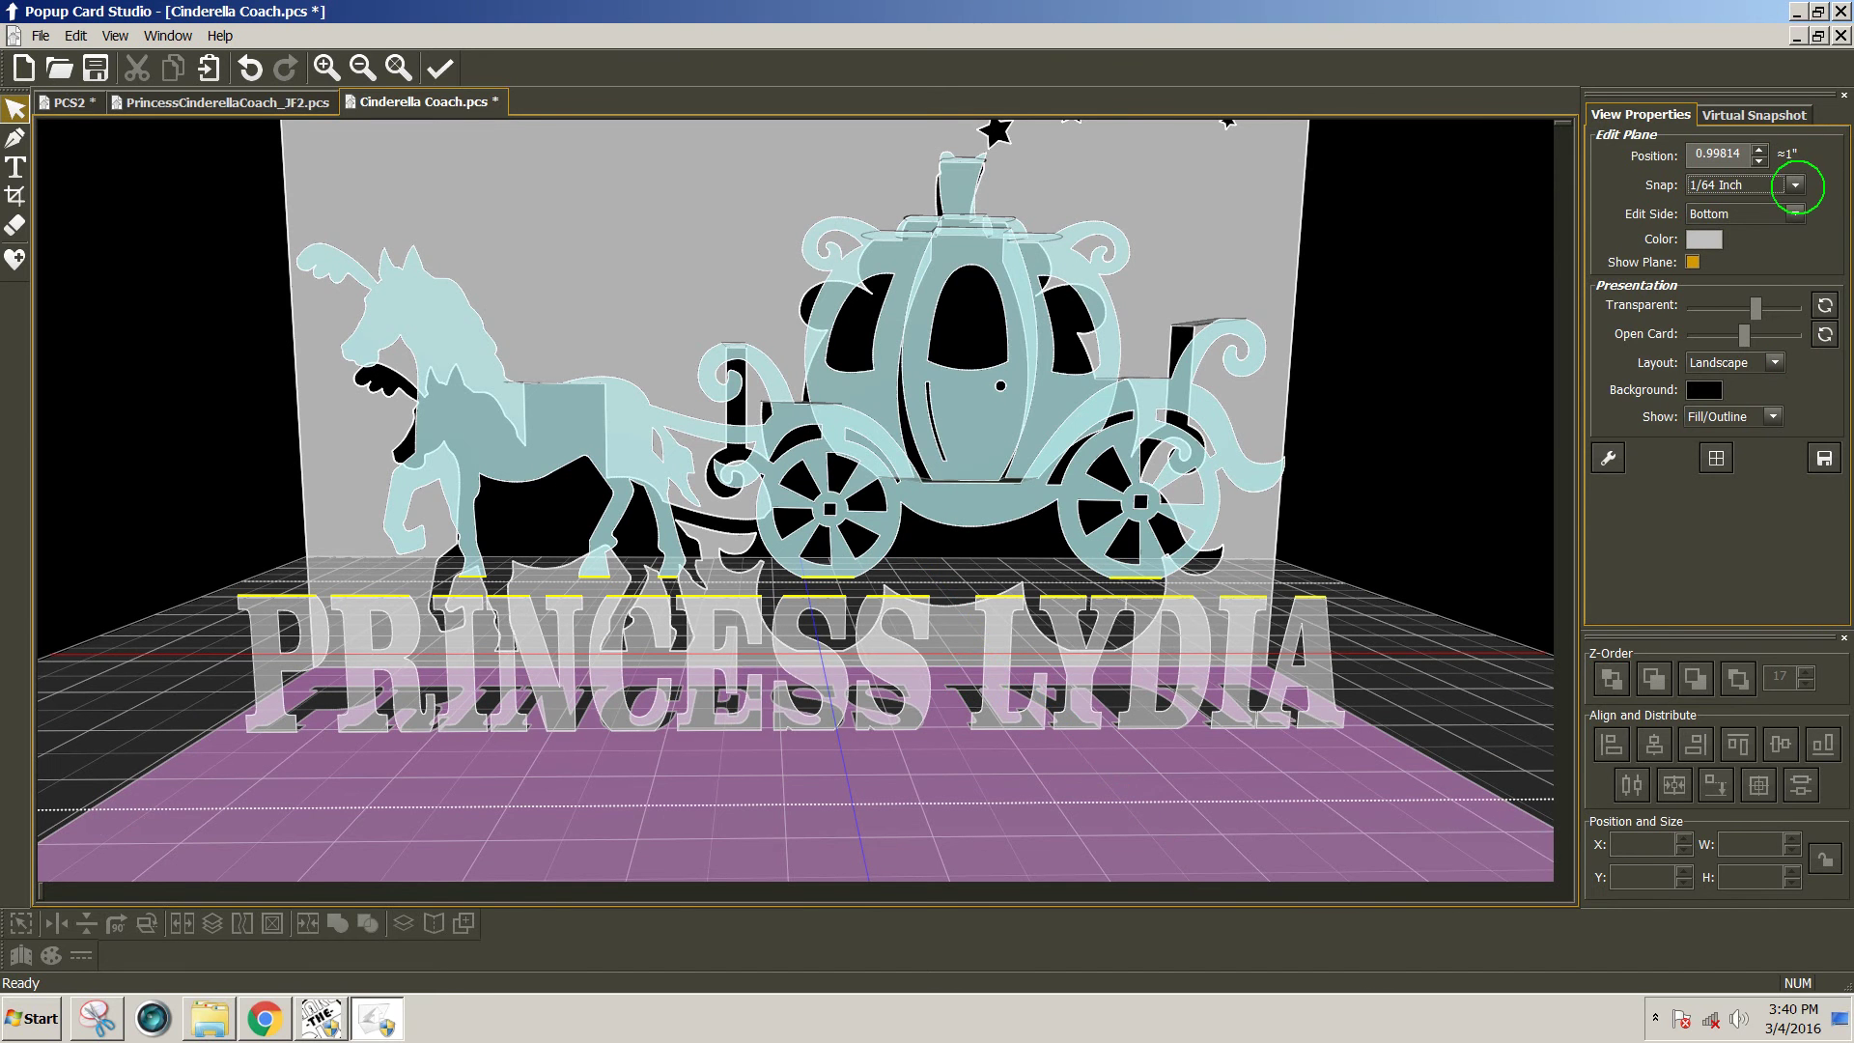
pyautogui.click(1795, 185)
pyautogui.click(1761, 262)
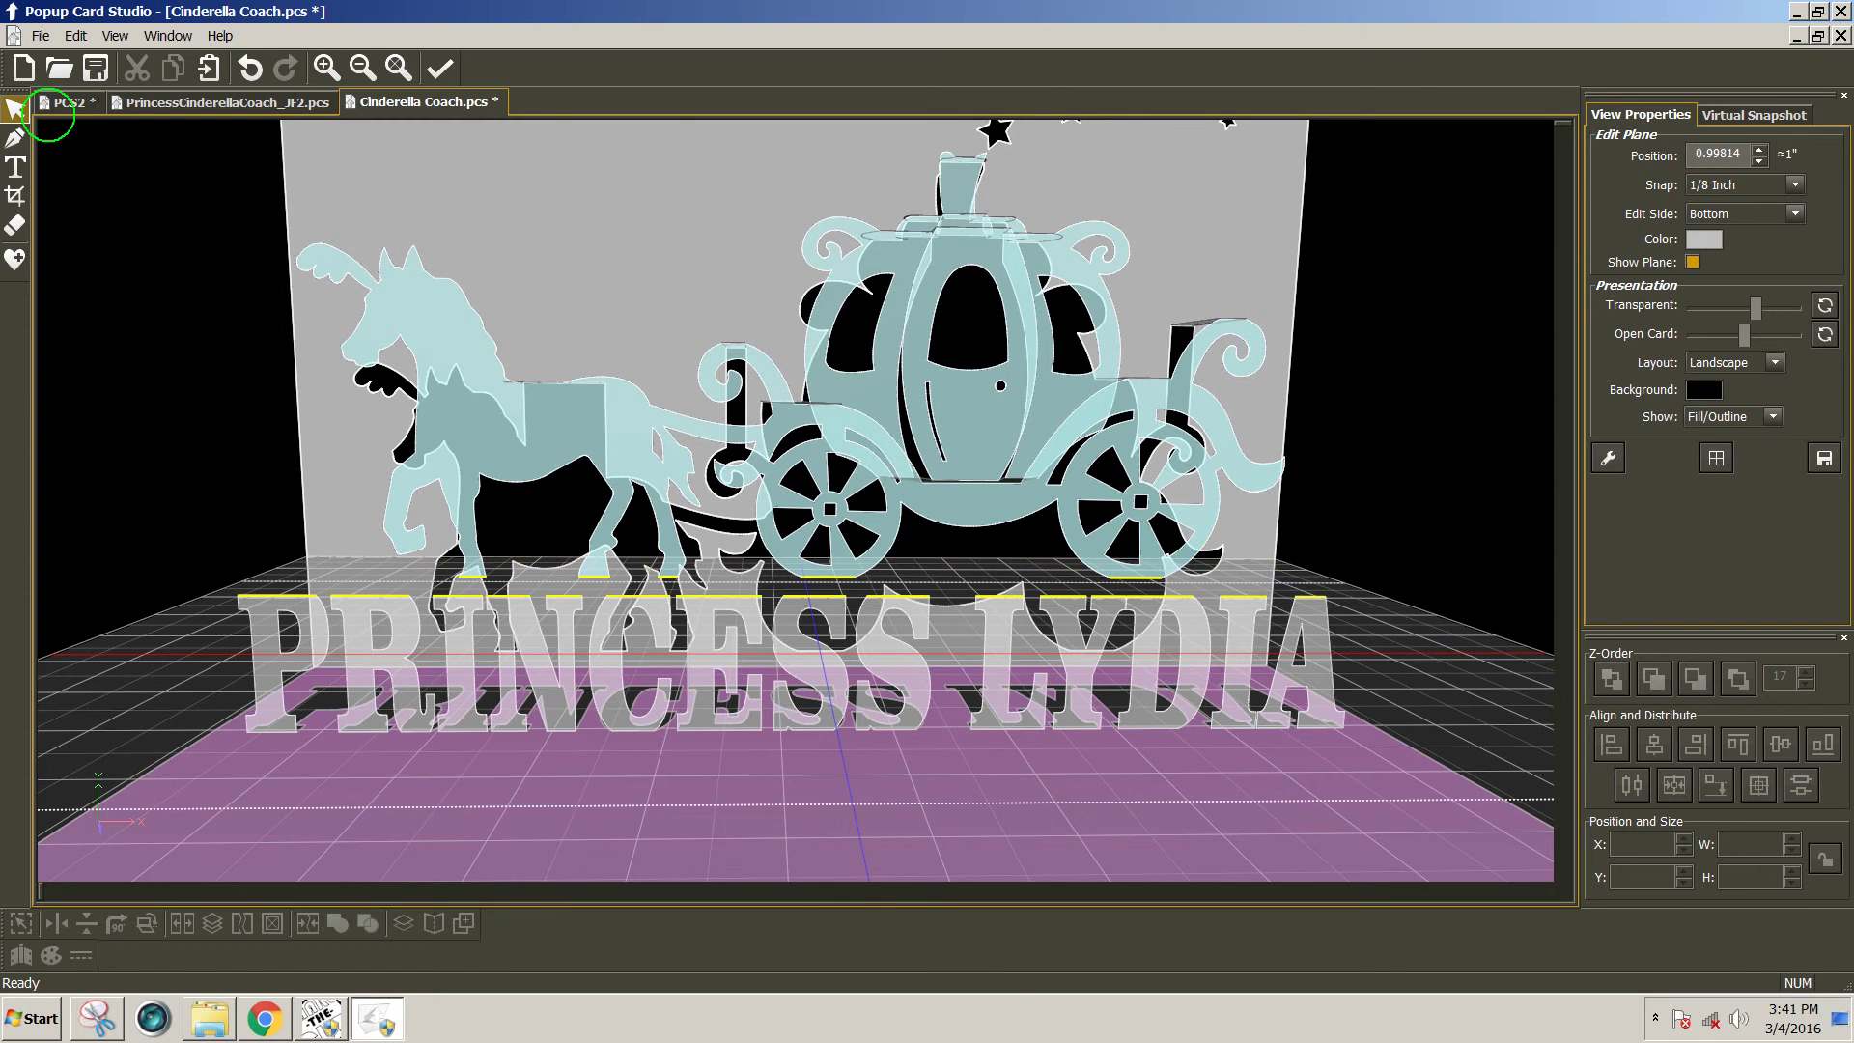
pyautogui.click(15, 140)
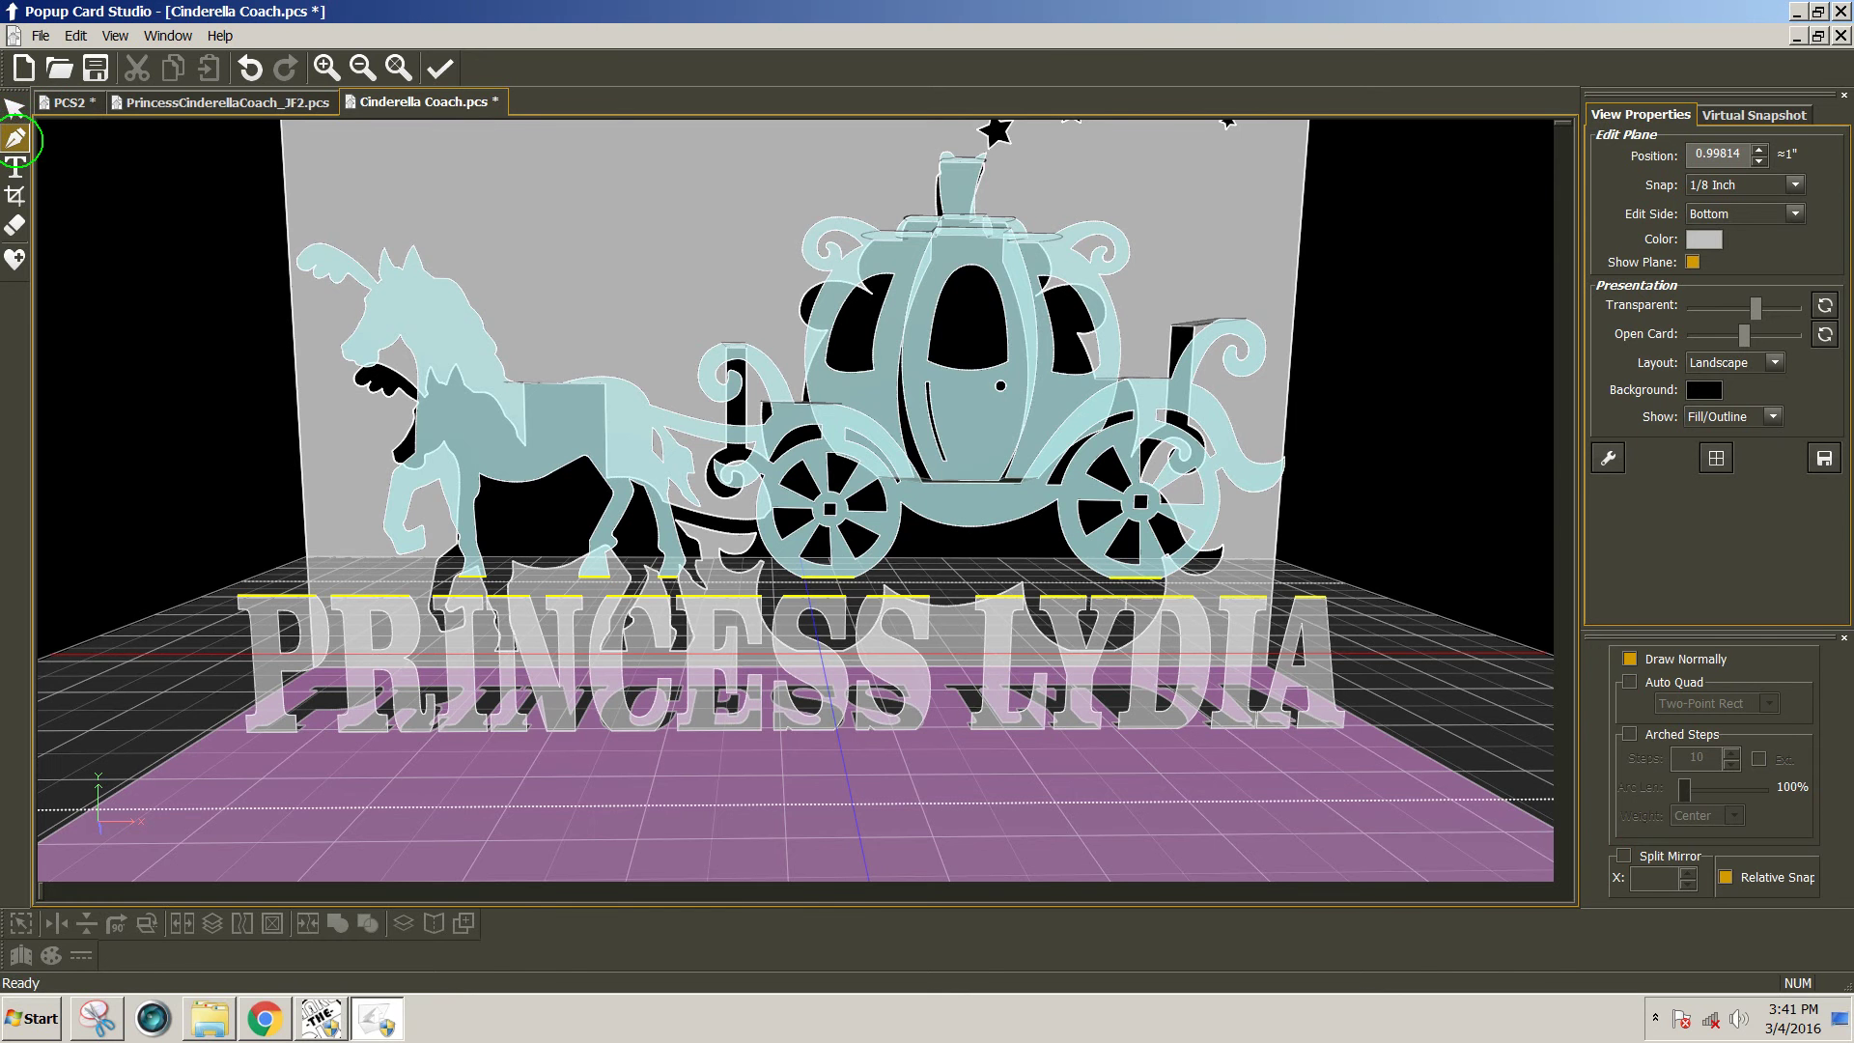
pyautogui.click(1630, 682)
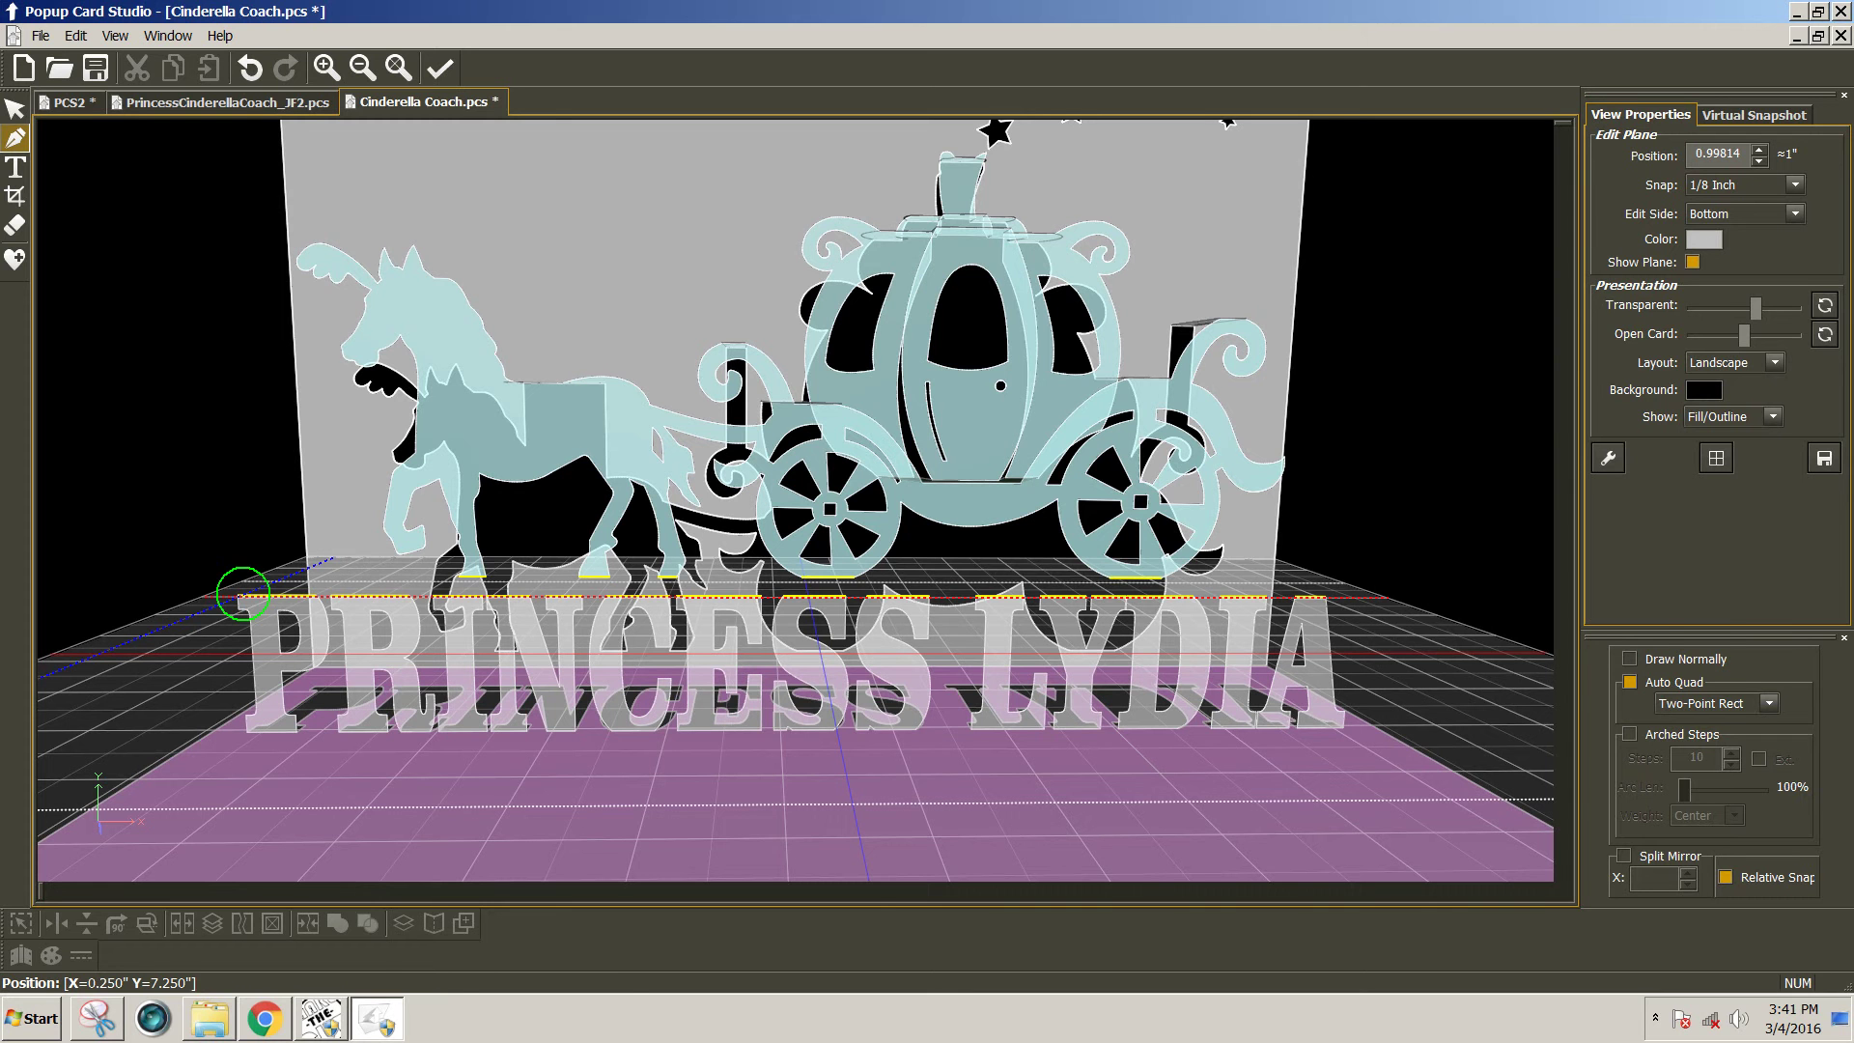
pyautogui.click(242, 593)
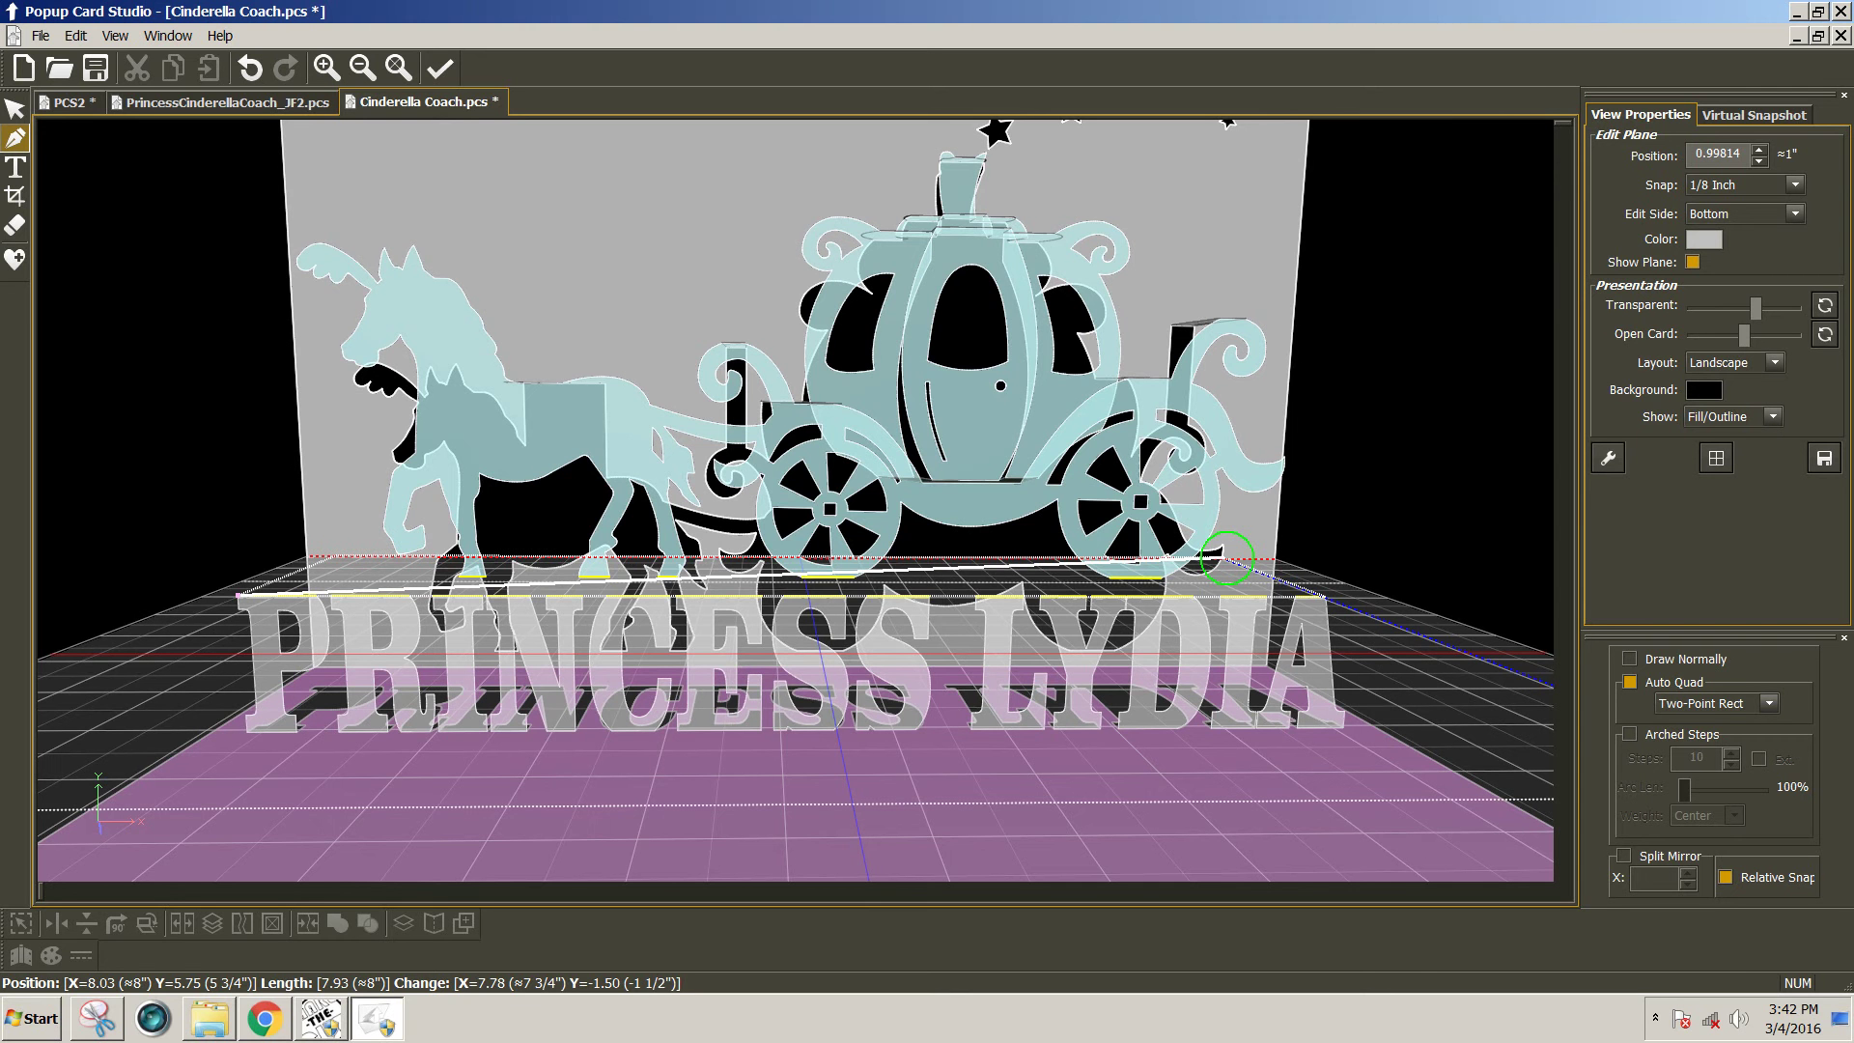
pyautogui.click(1226, 559)
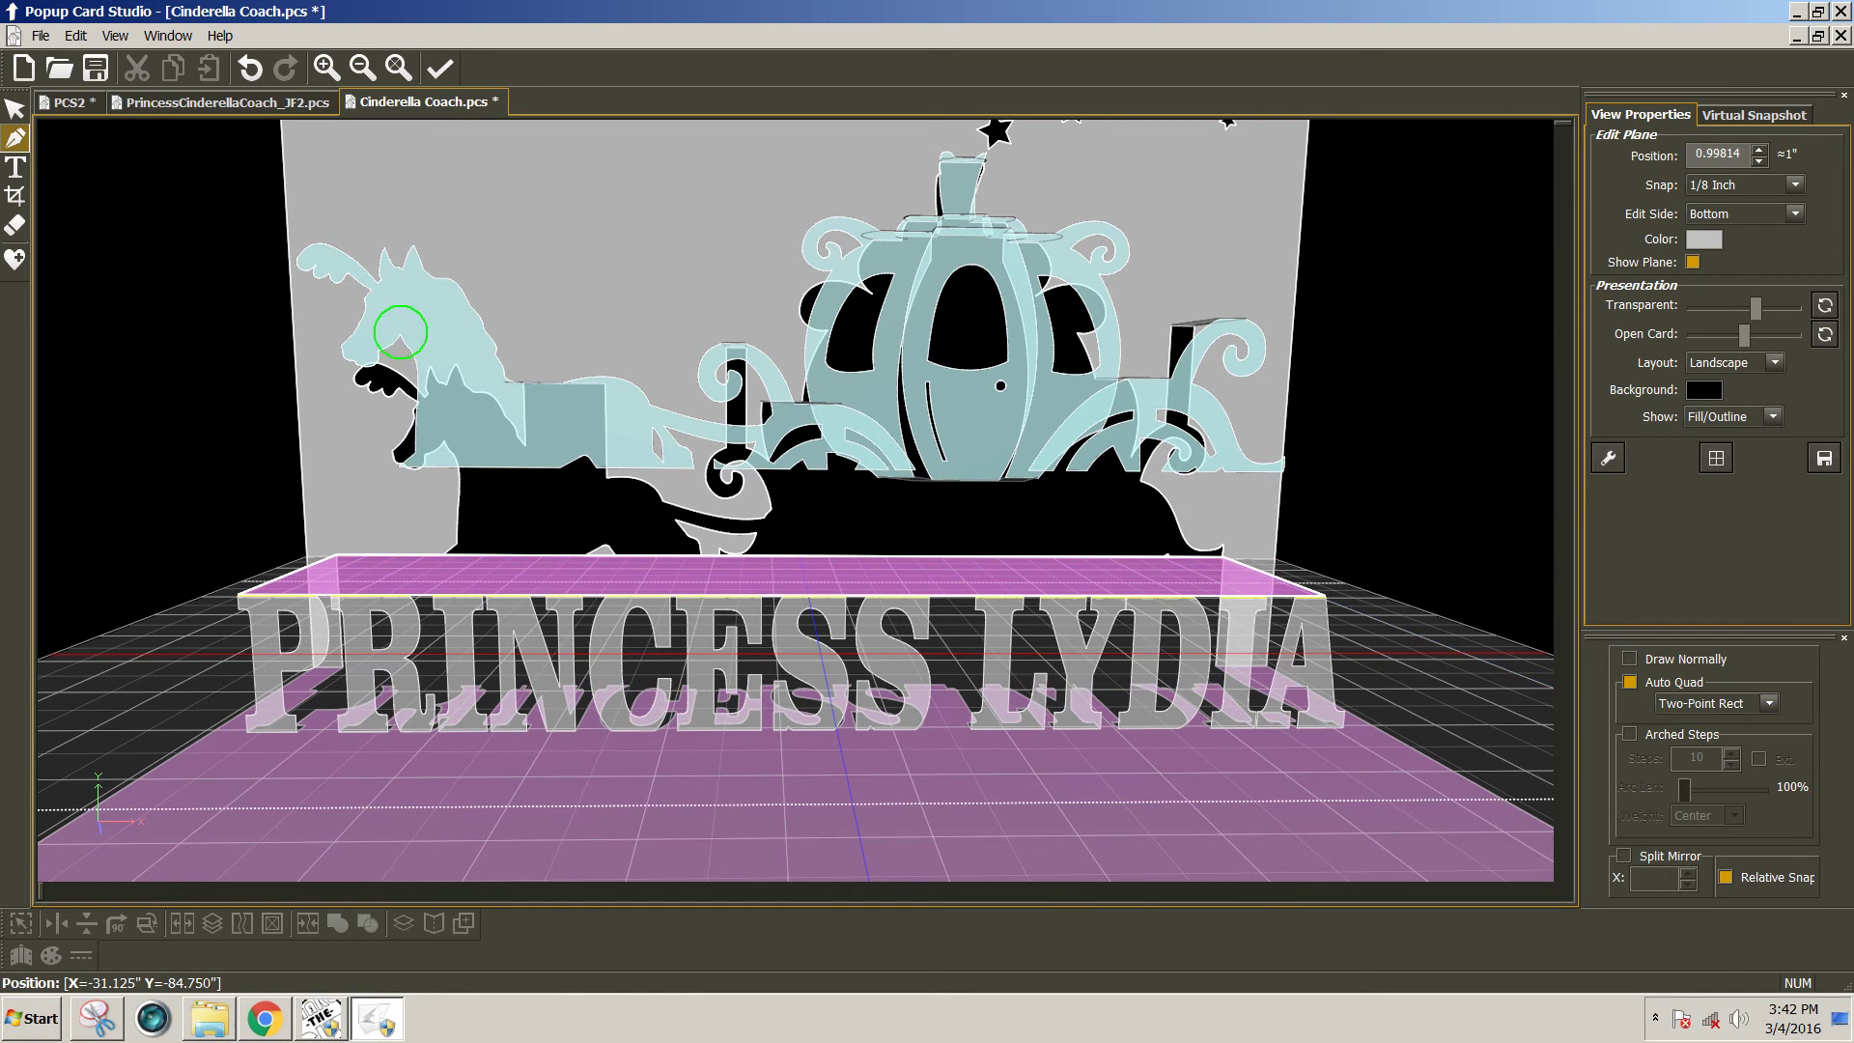
# Send the new rectangular platform to the very back of the stacking order, behind the horse and coach shapes.
pyautogui.click(15, 108)
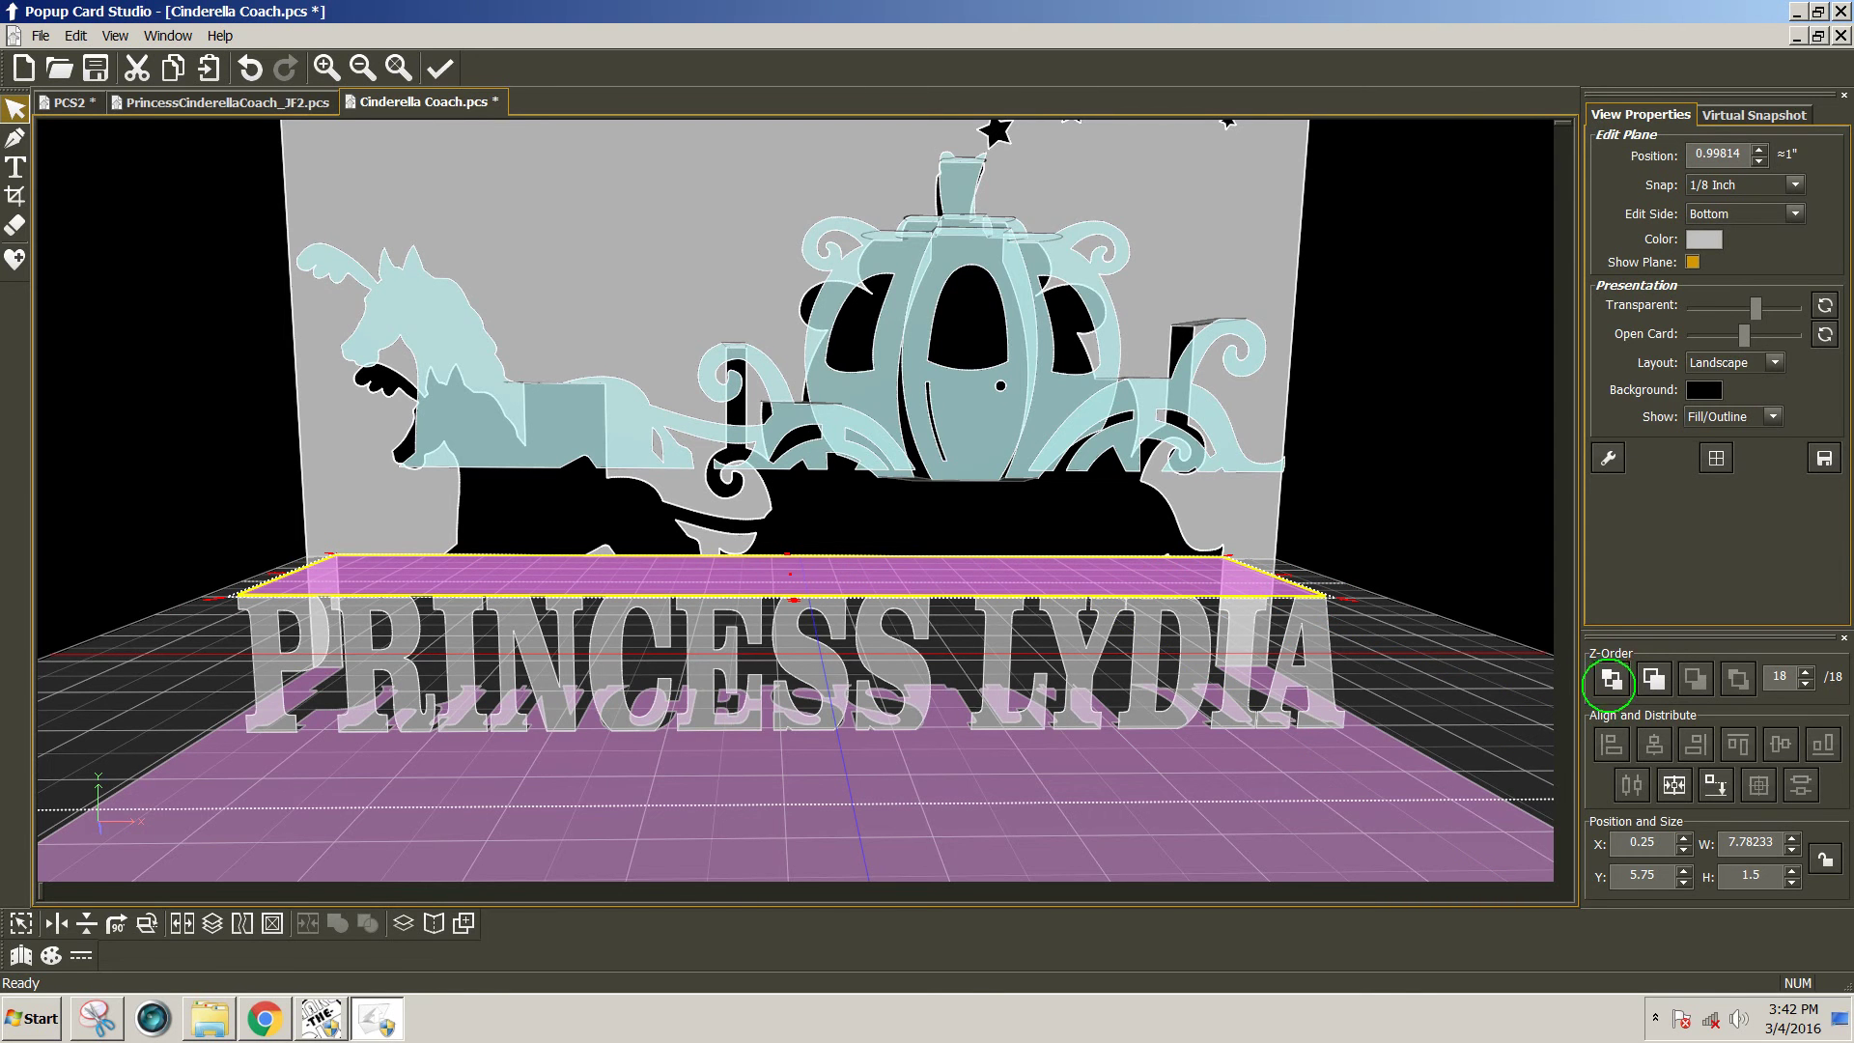
pyautogui.click(1610, 680)
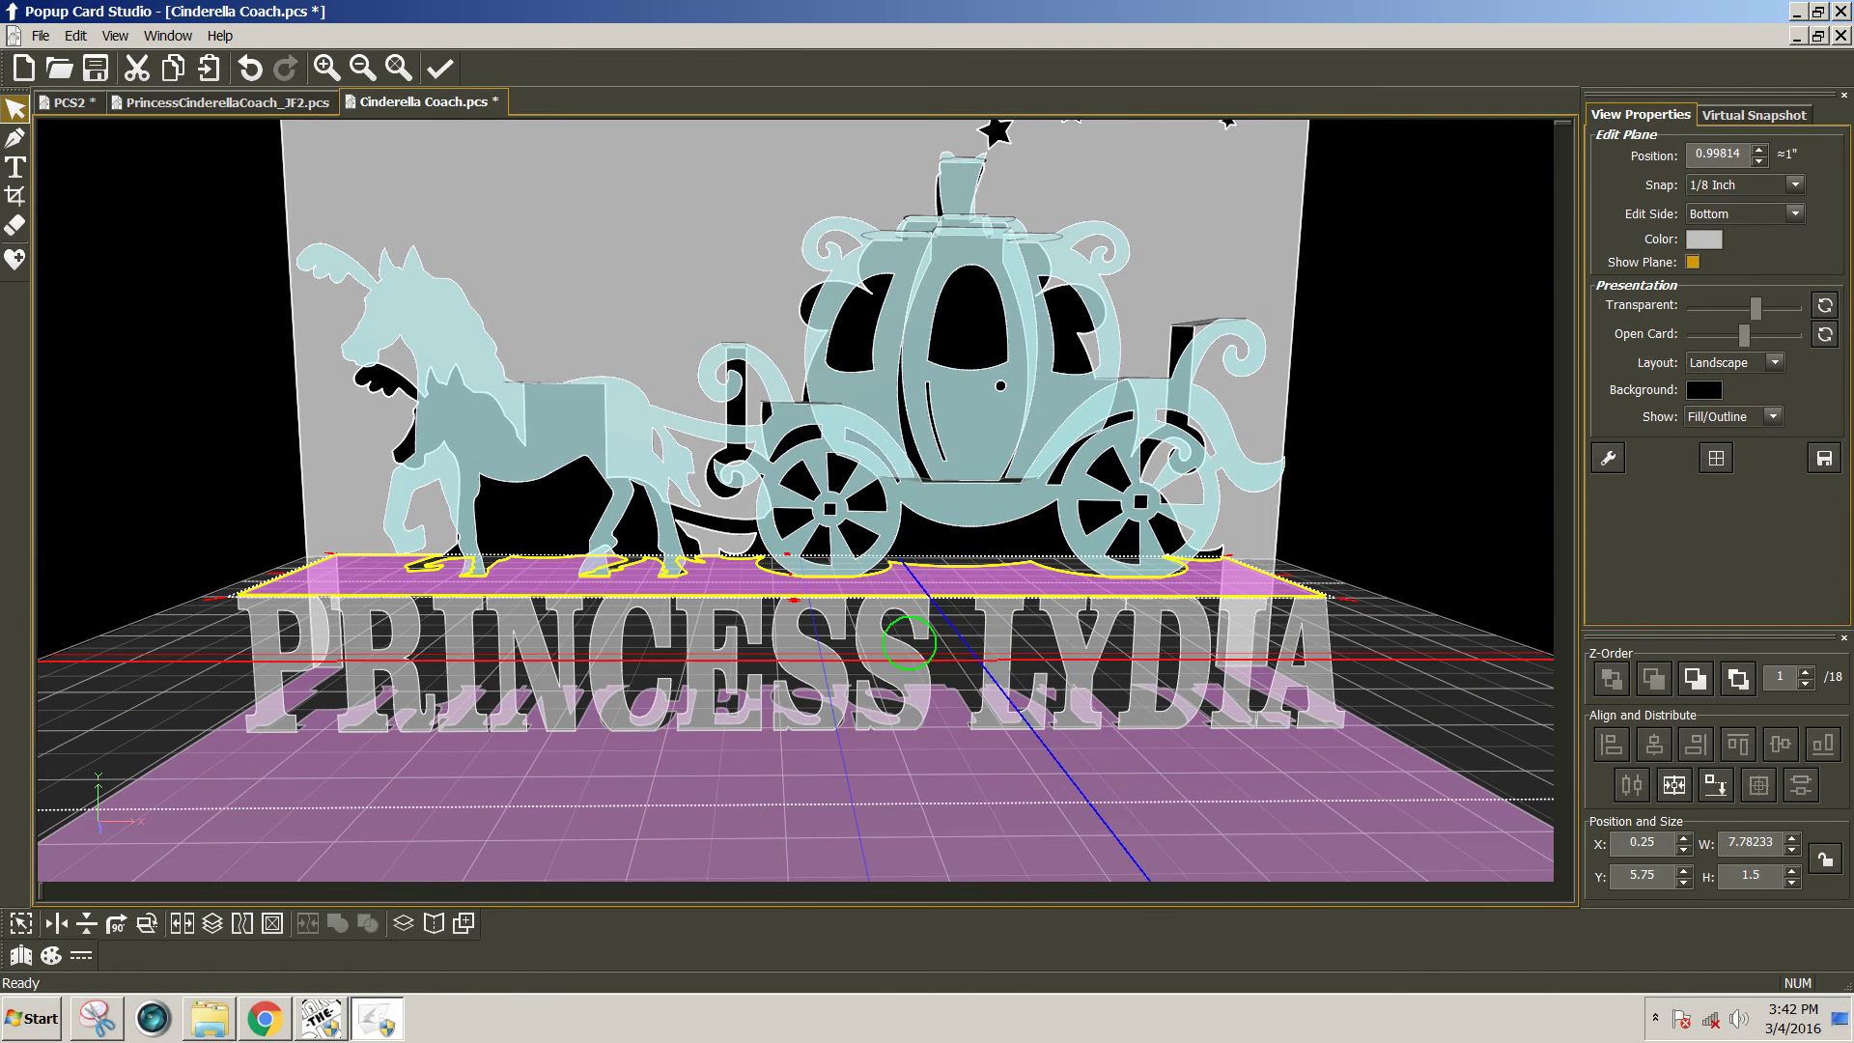
pyautogui.moveTo(881, 640); pyautogui.dragTo(946, 676, button='middle')
pyautogui.moveTo(1173, 661); pyautogui.dragTo(1191, 618, button='middle')
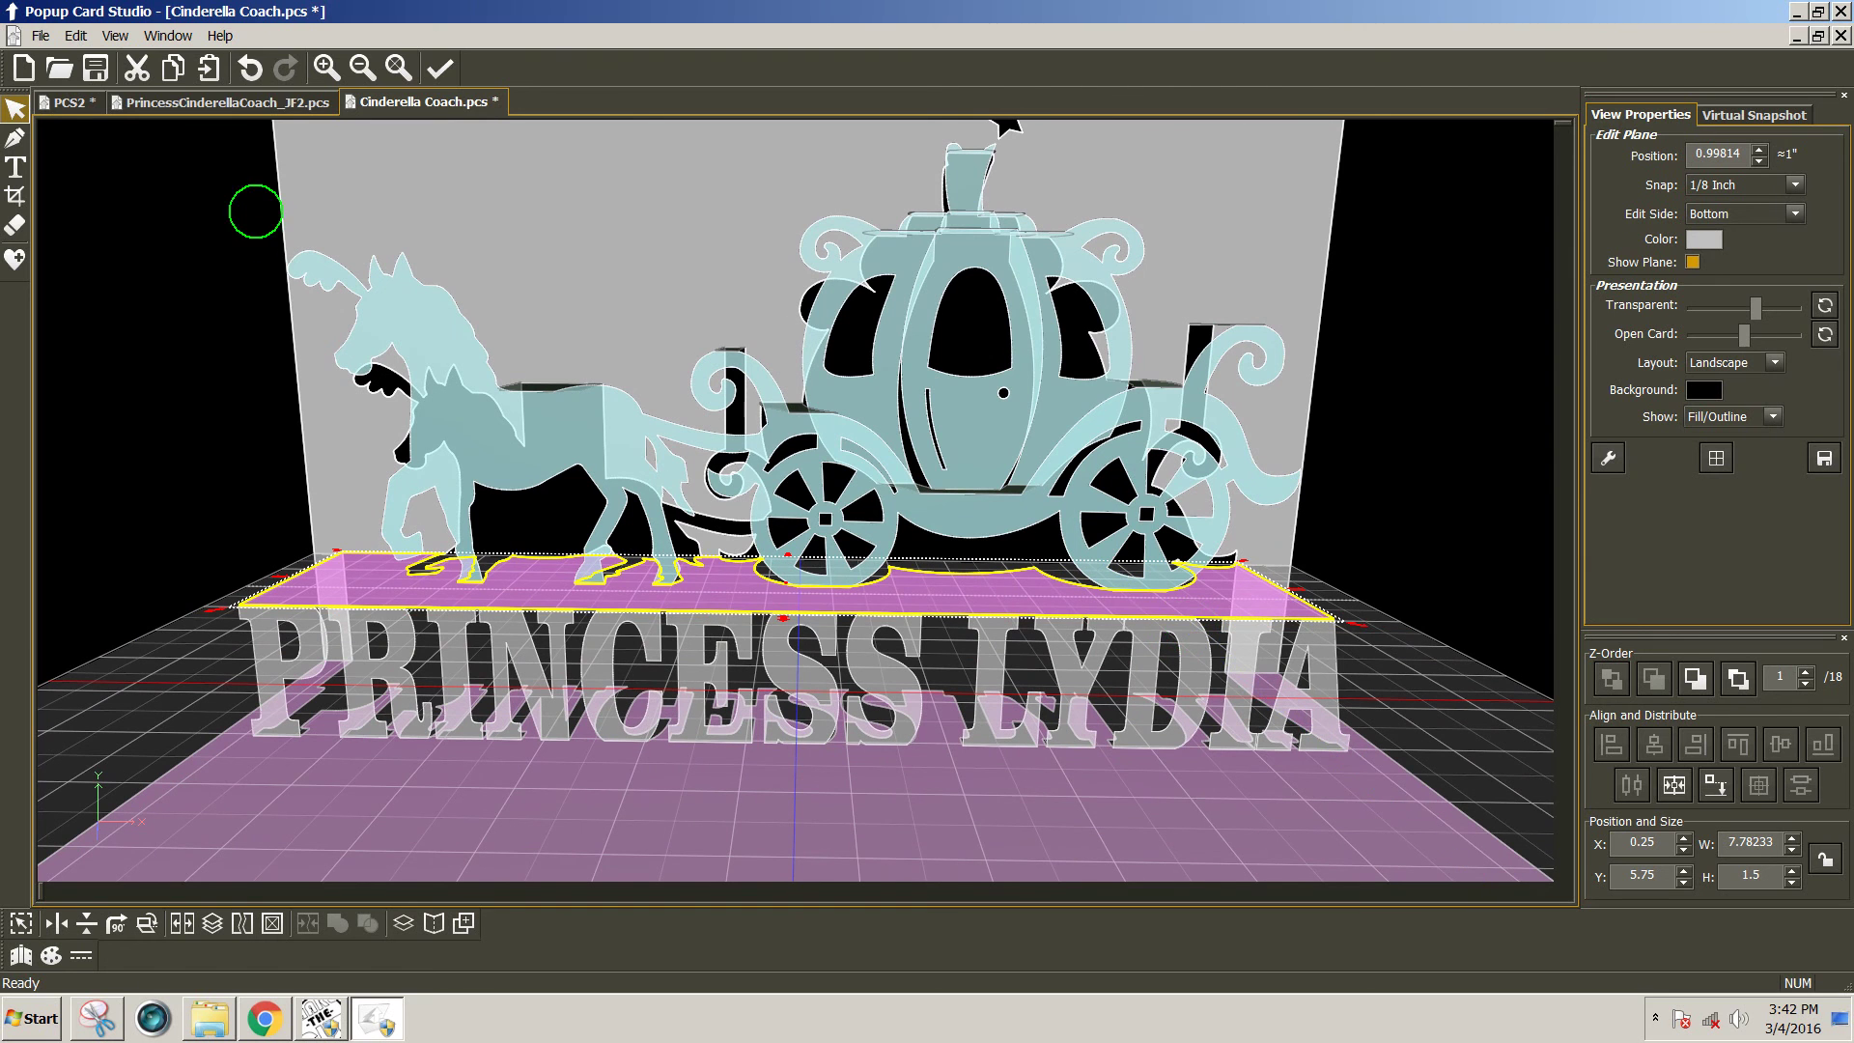
# Examine the cut and fold lines around the new platform in a print preview and view the card from another angle.
pyautogui.click(41, 36)
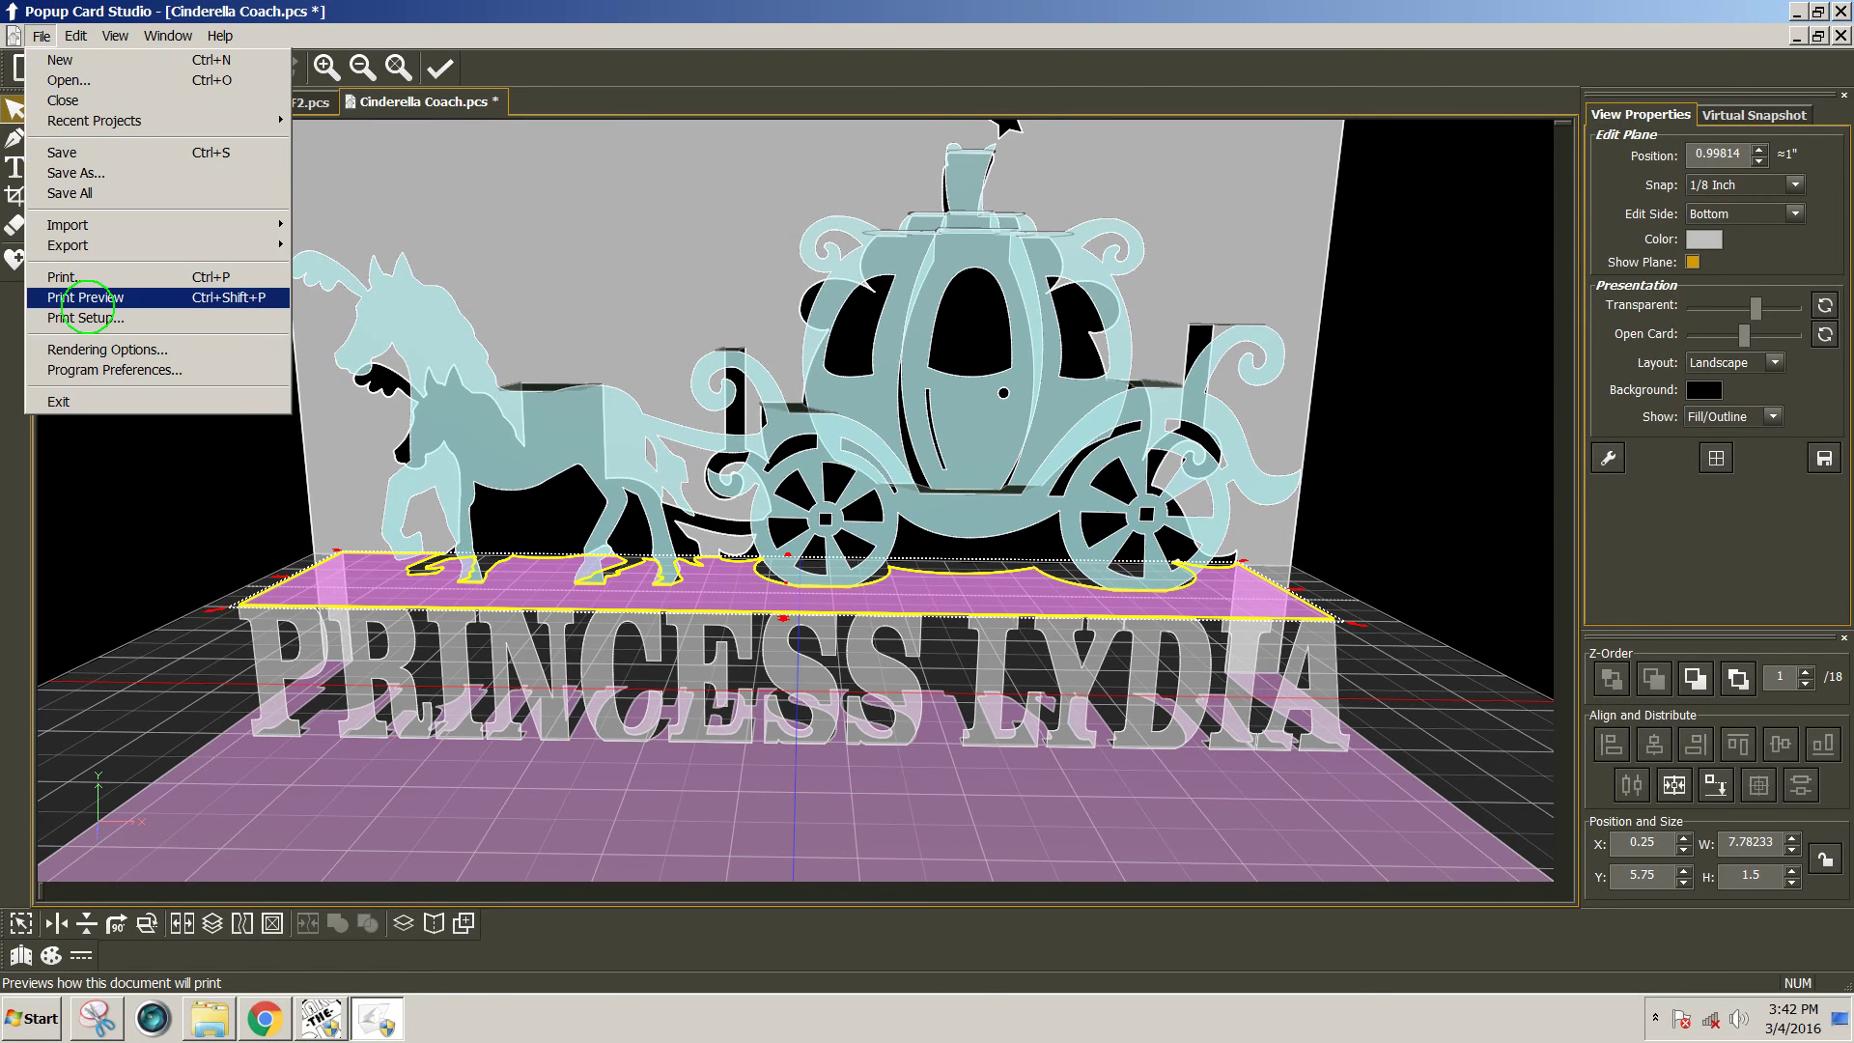
pyautogui.click(87, 303)
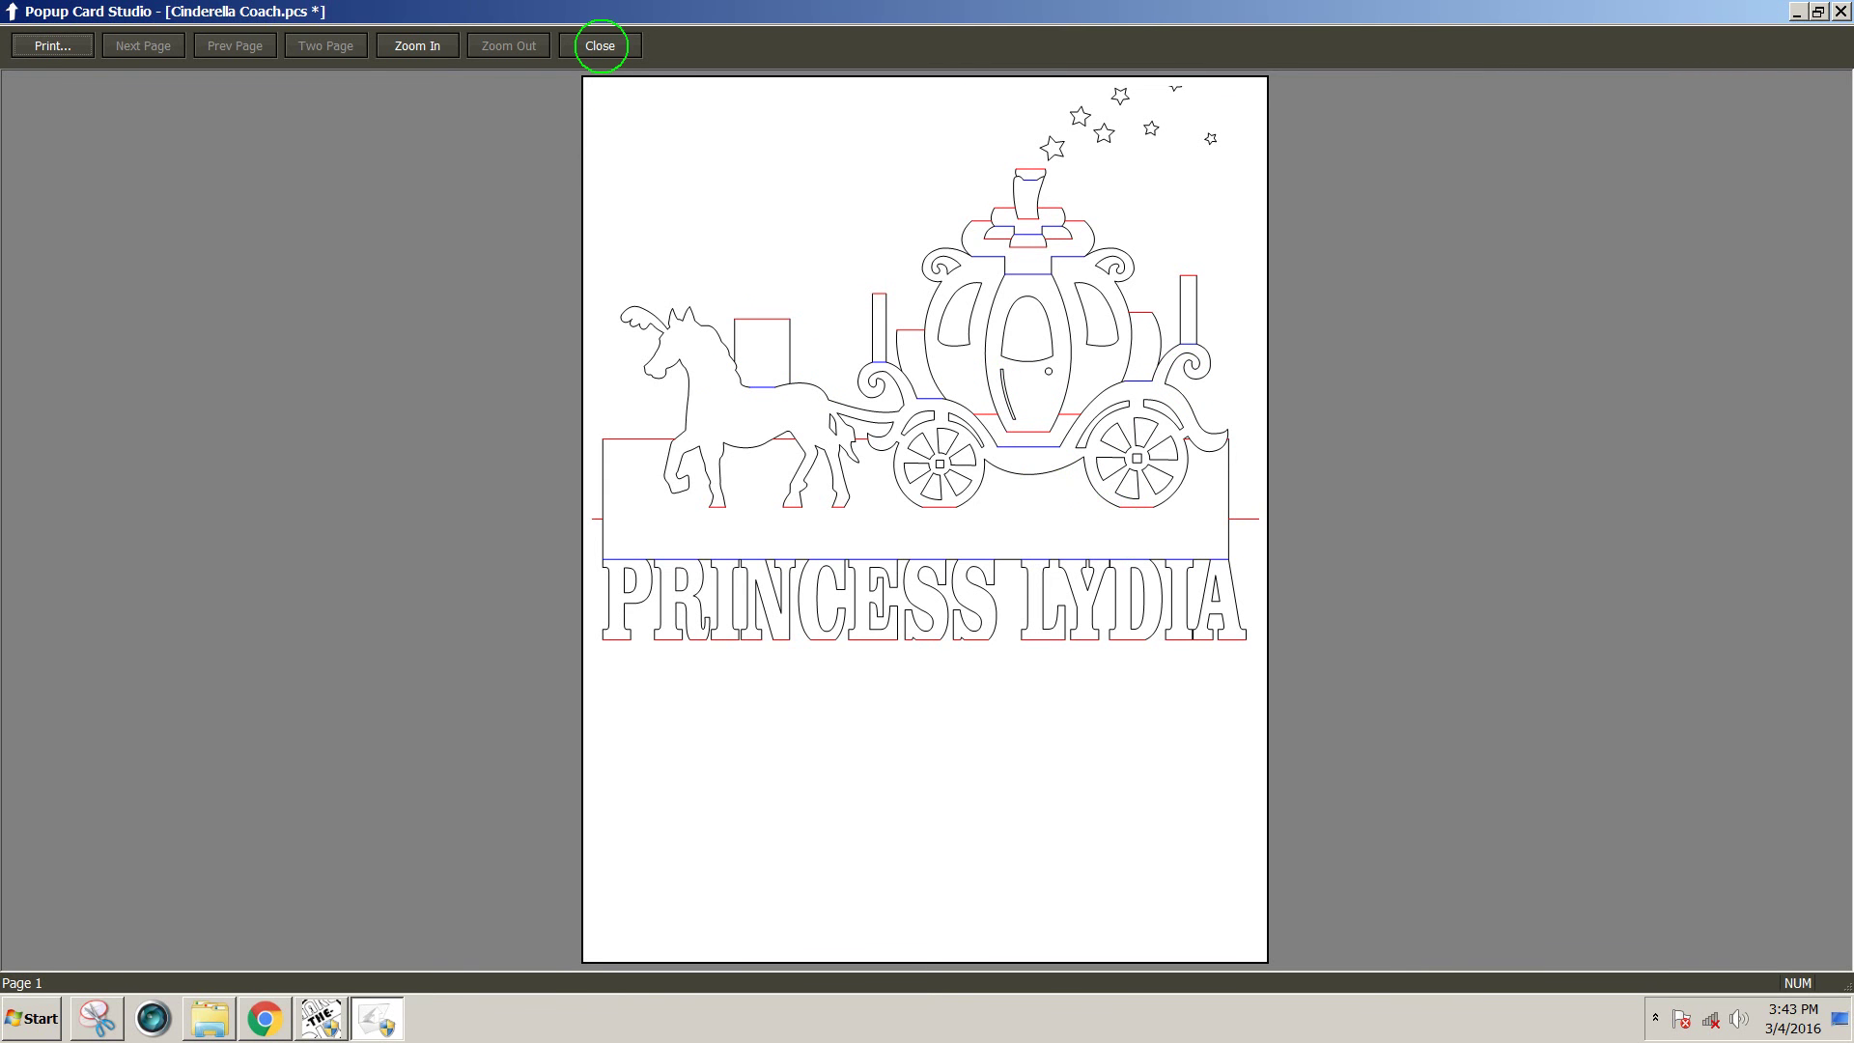
pyautogui.click(599, 45)
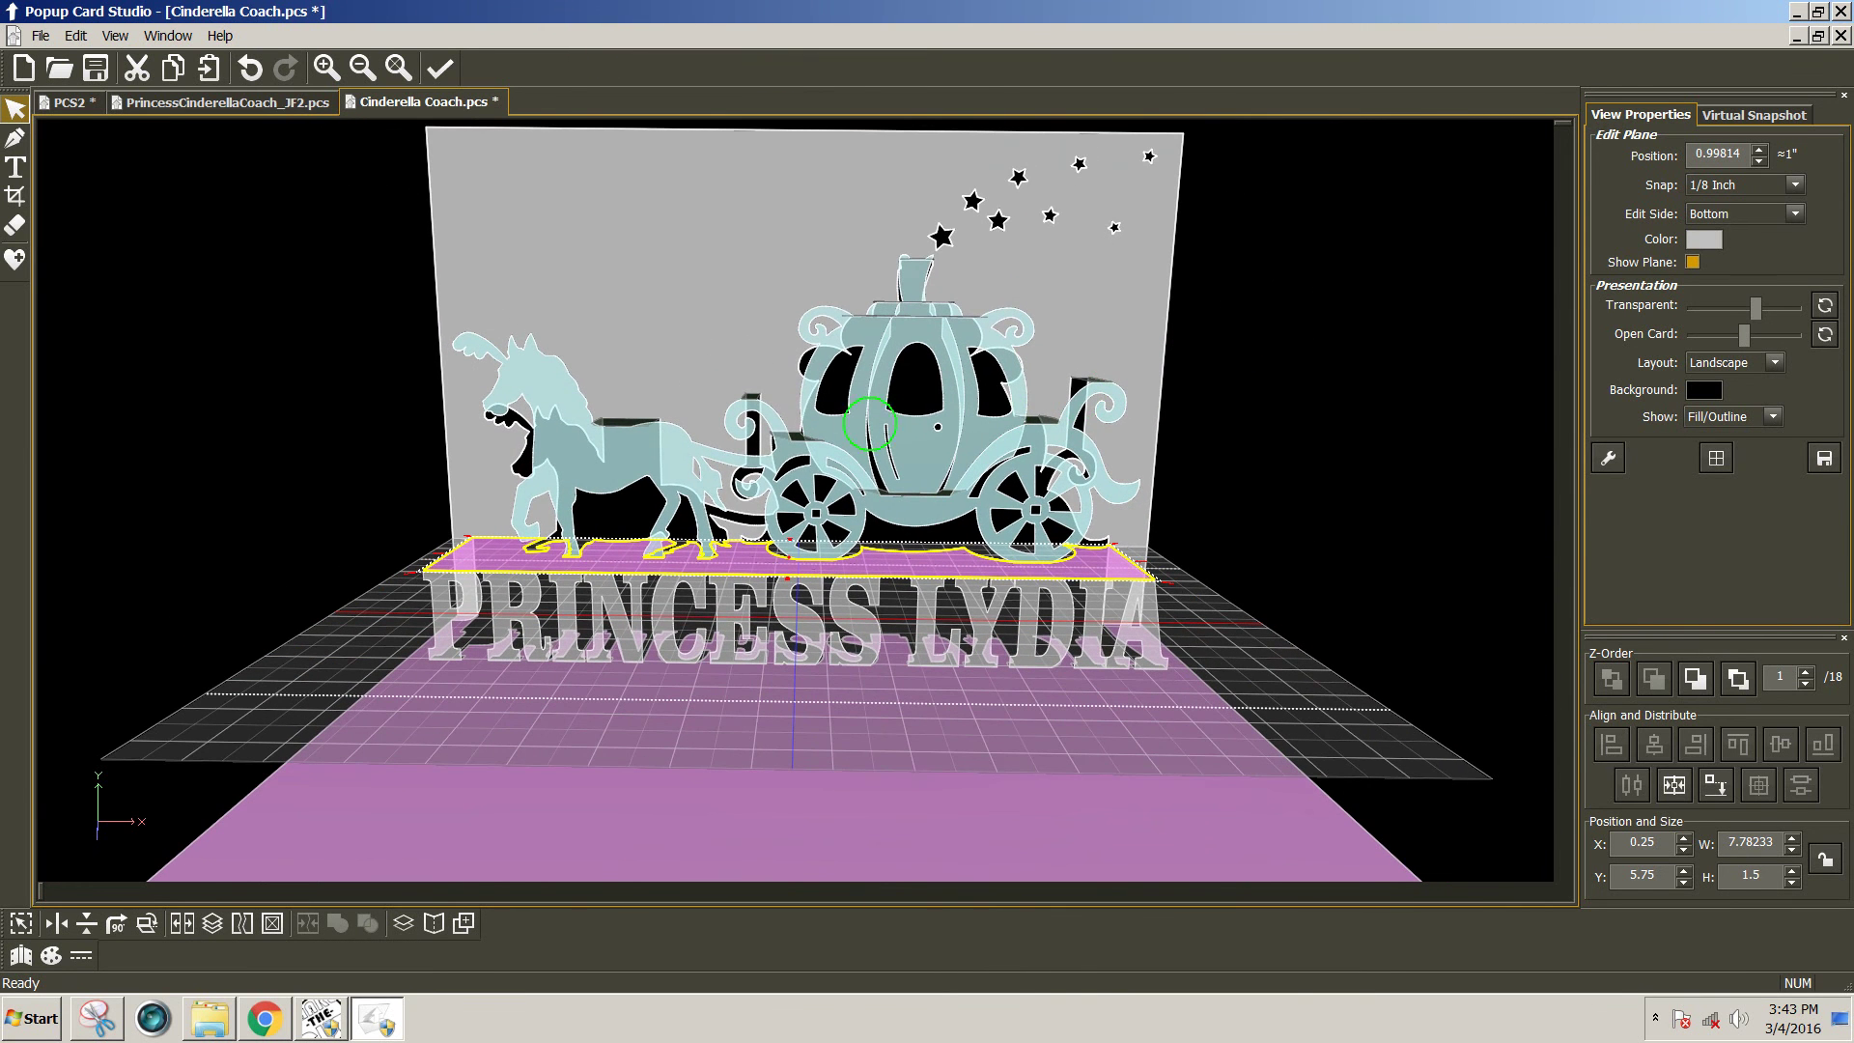
pyautogui.moveTo(854, 437); pyautogui.dragTo(357, 533)
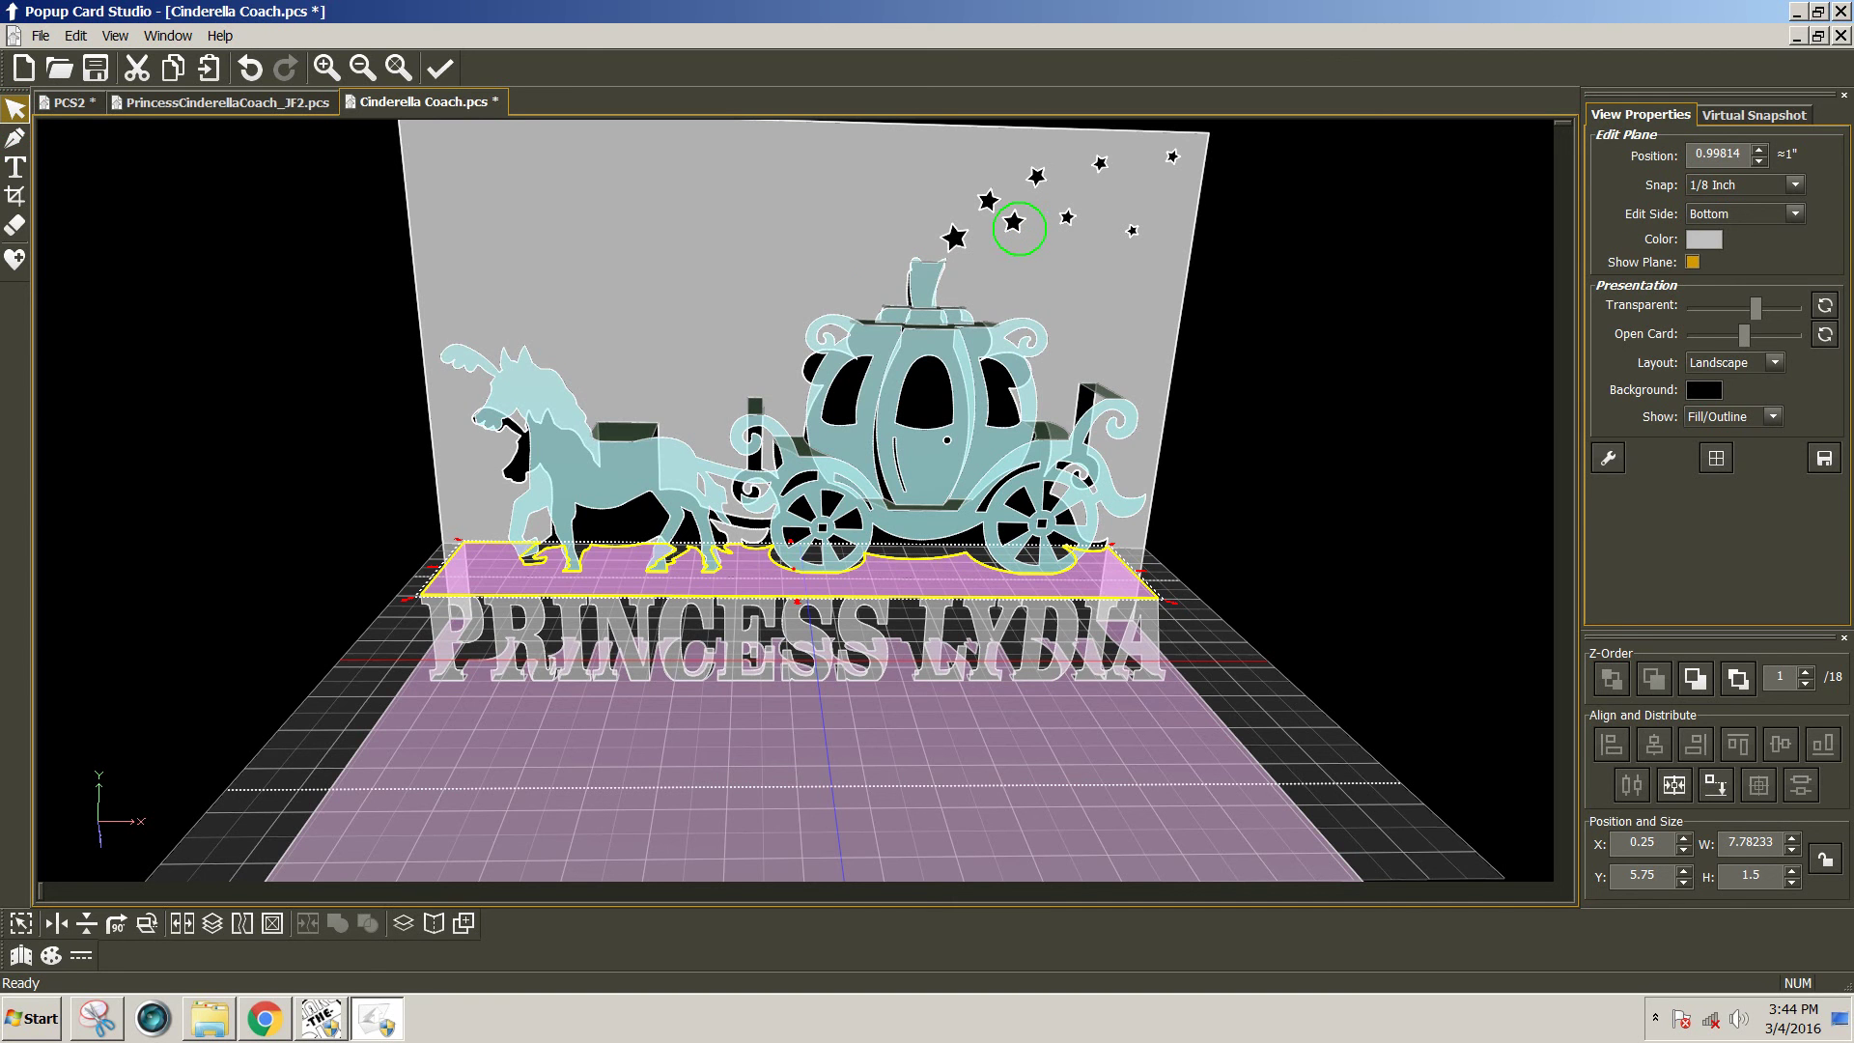
# Move the group of stars on the card's back down to X 5.75 and Y 0.5.
pyautogui.click(1019, 226)
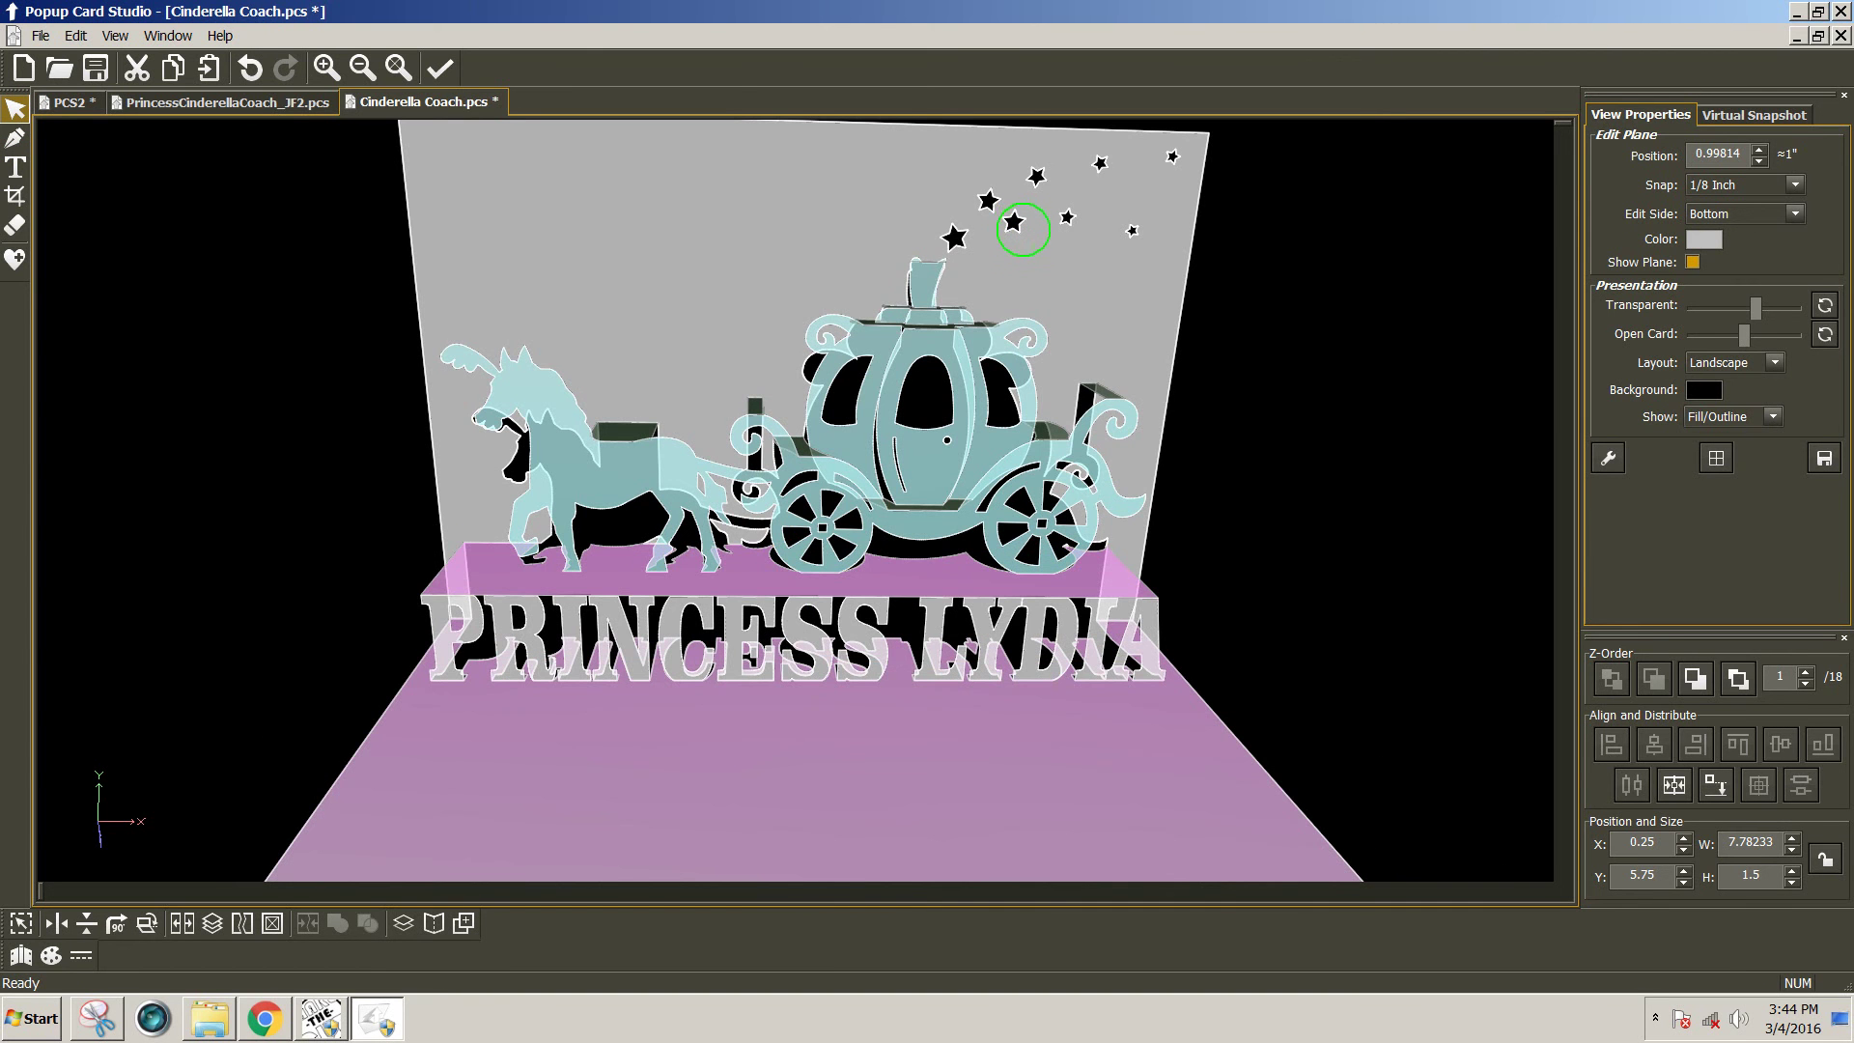
pyautogui.click(1011, 223)
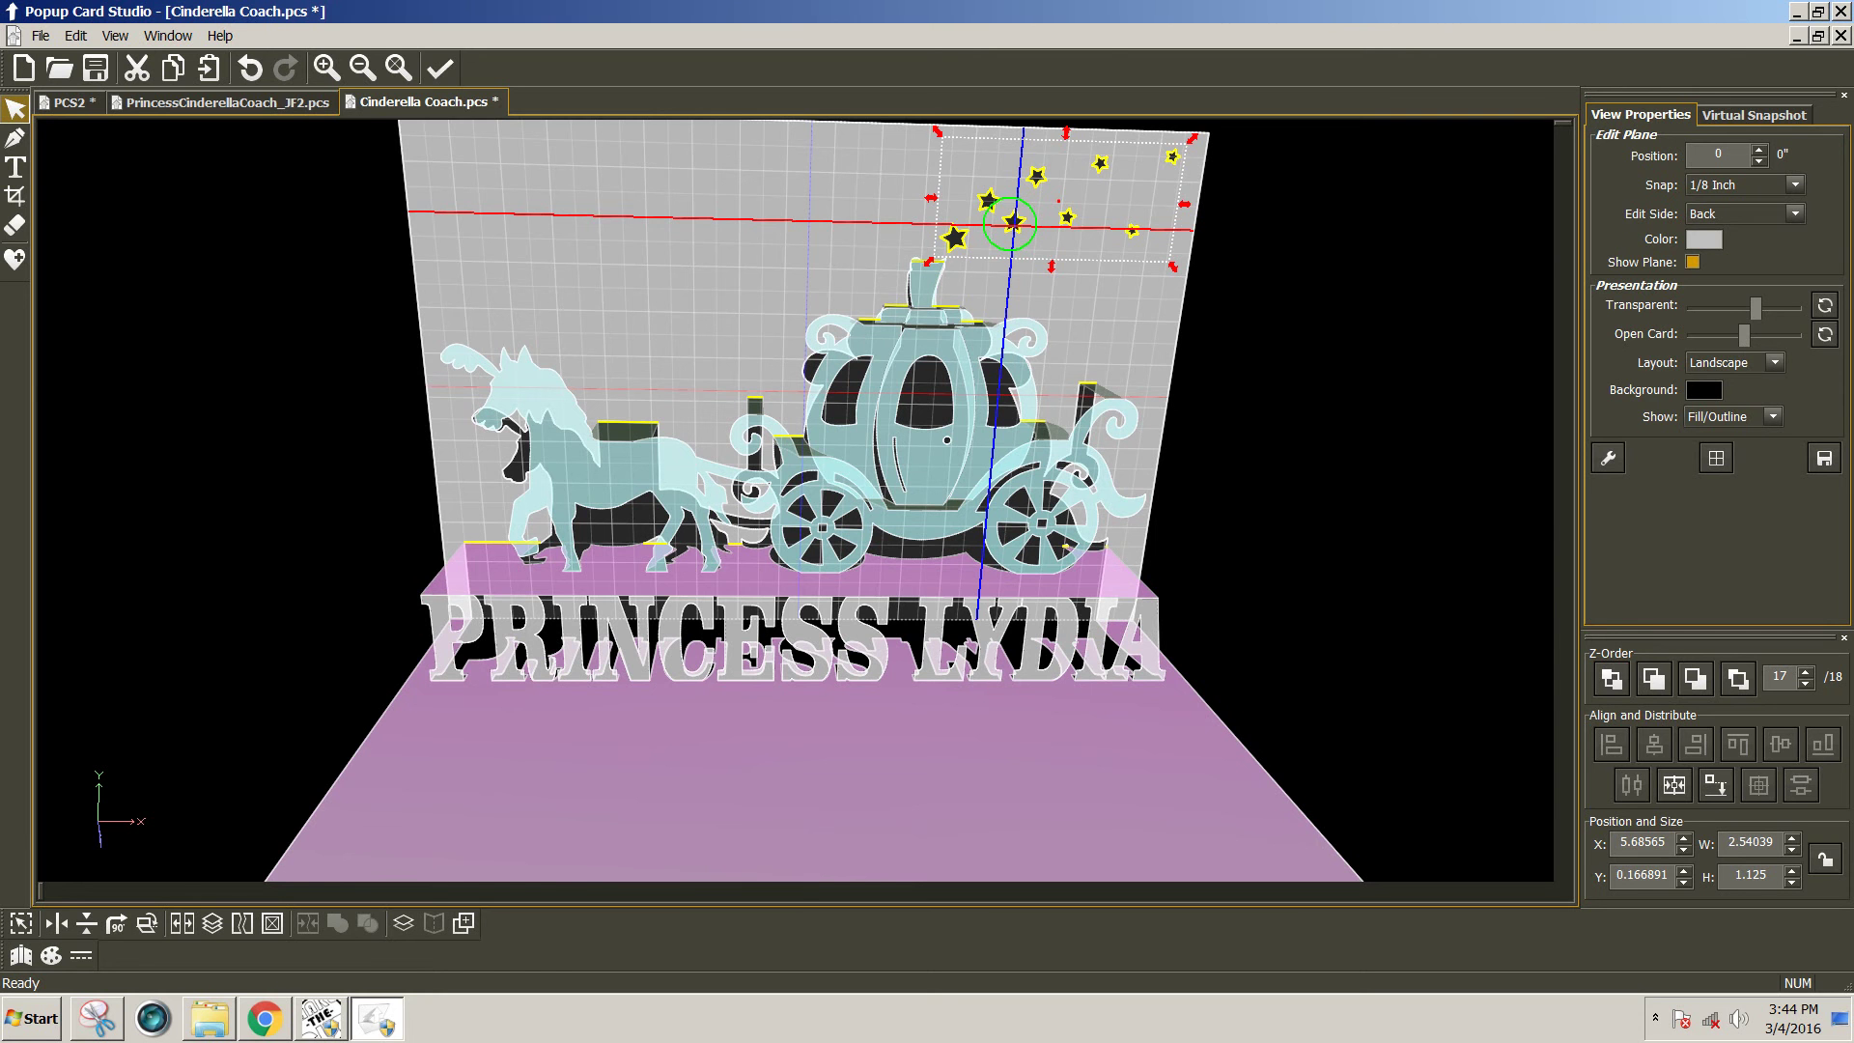
pyautogui.moveTo(1010, 223); pyautogui.dragTo(1019, 254)
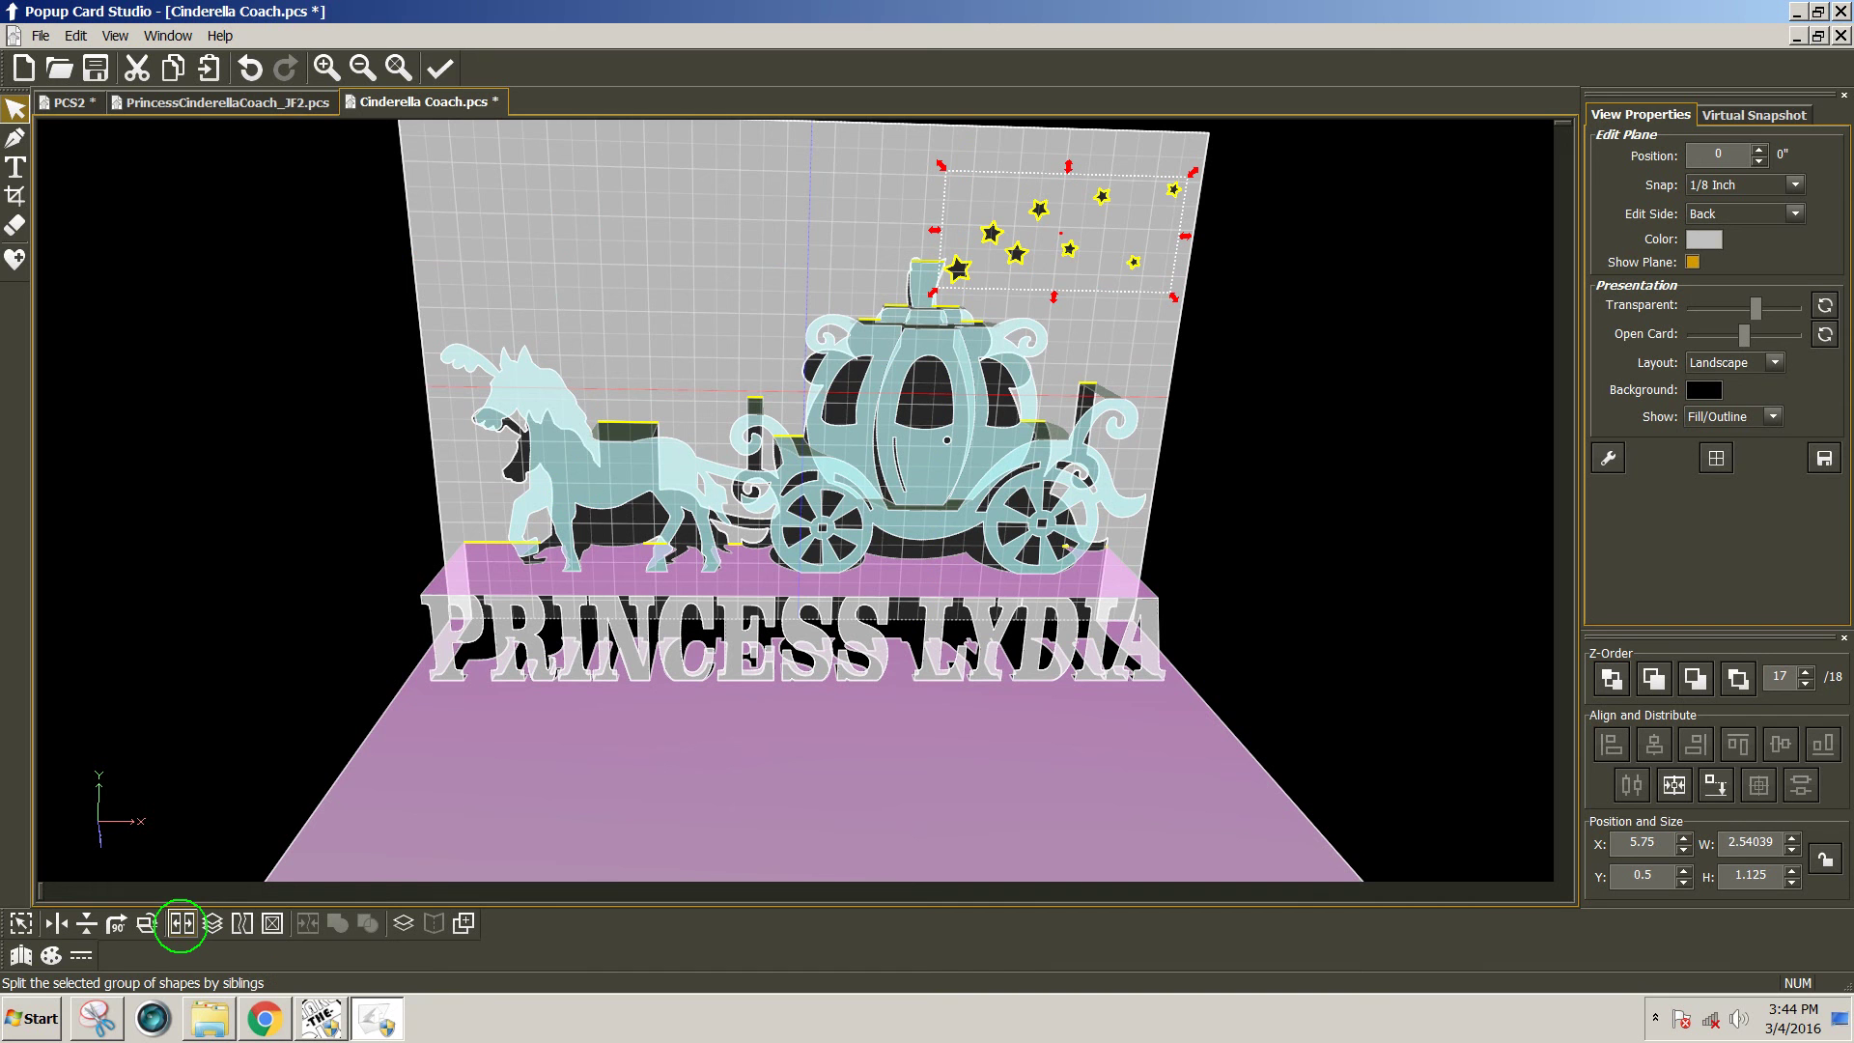
# Split the star group into separate shapes and move the largest star to X 5.5 and Y 1, above the coach's top.
pyautogui.click(180, 923)
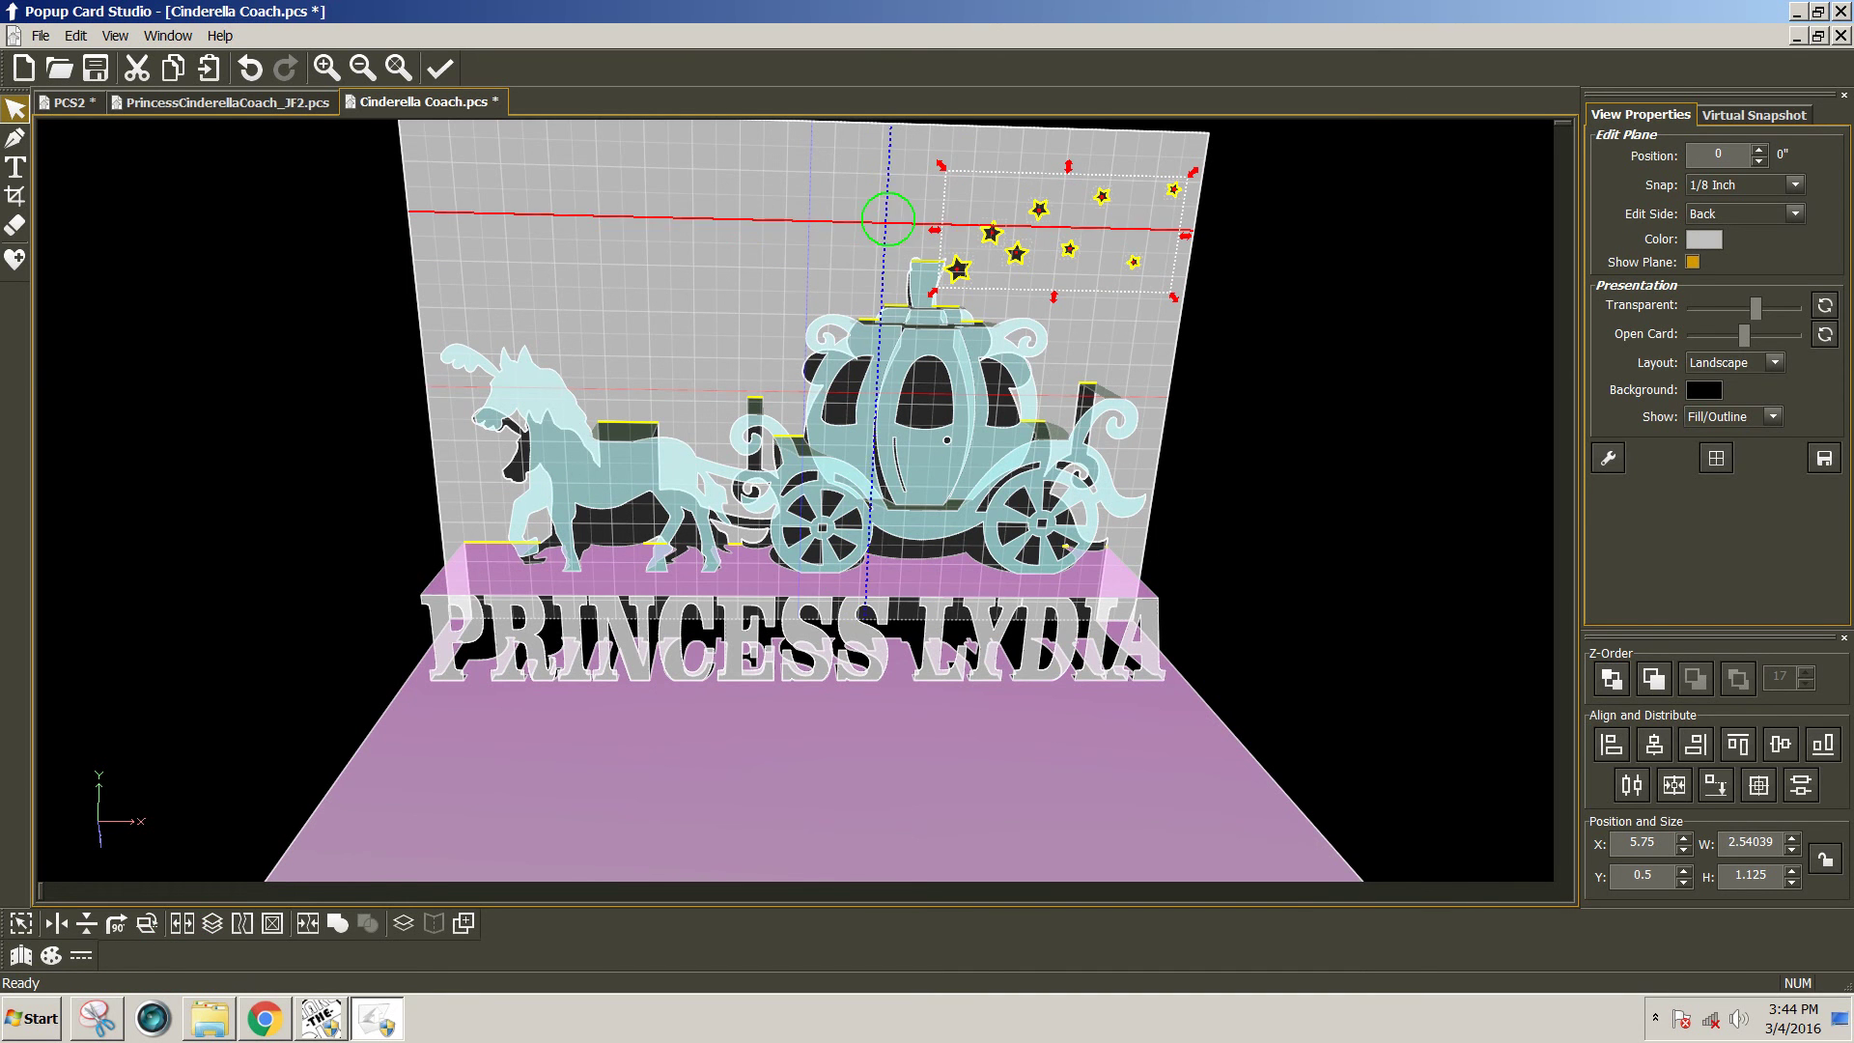
pyautogui.click(883, 214)
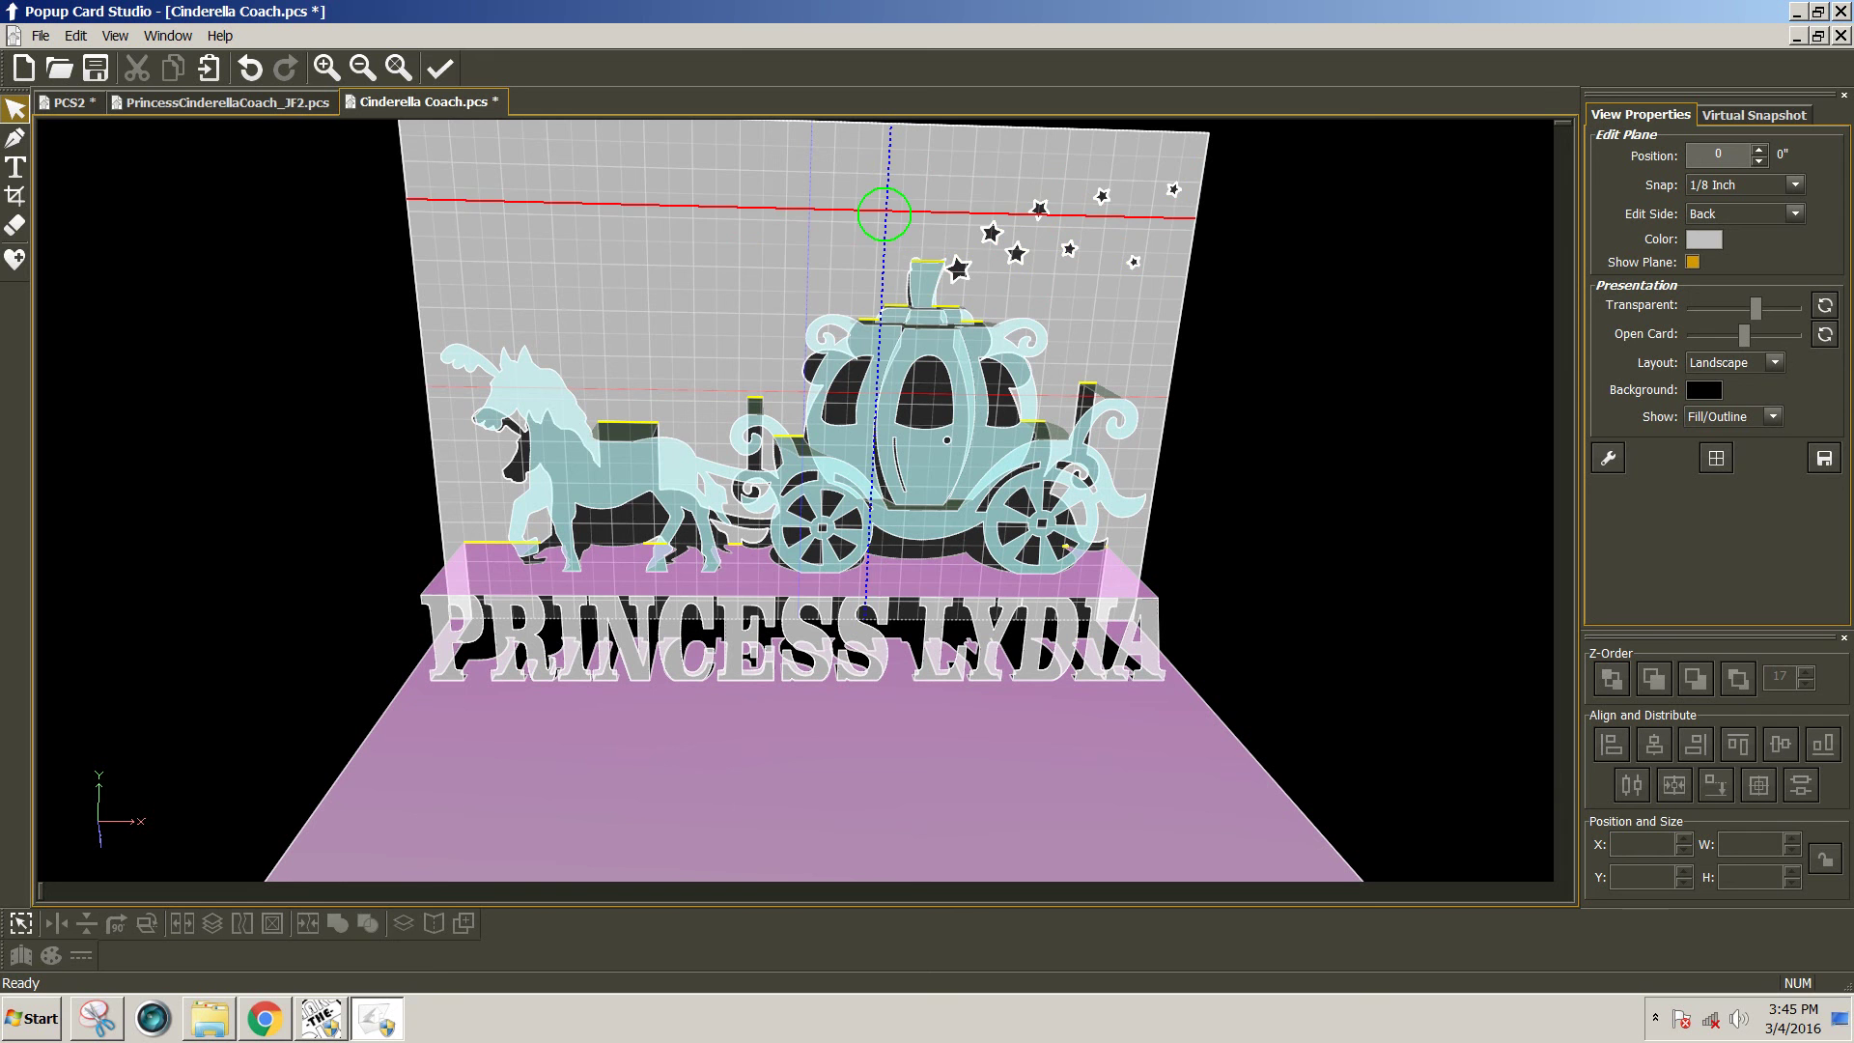
pyautogui.click(957, 268)
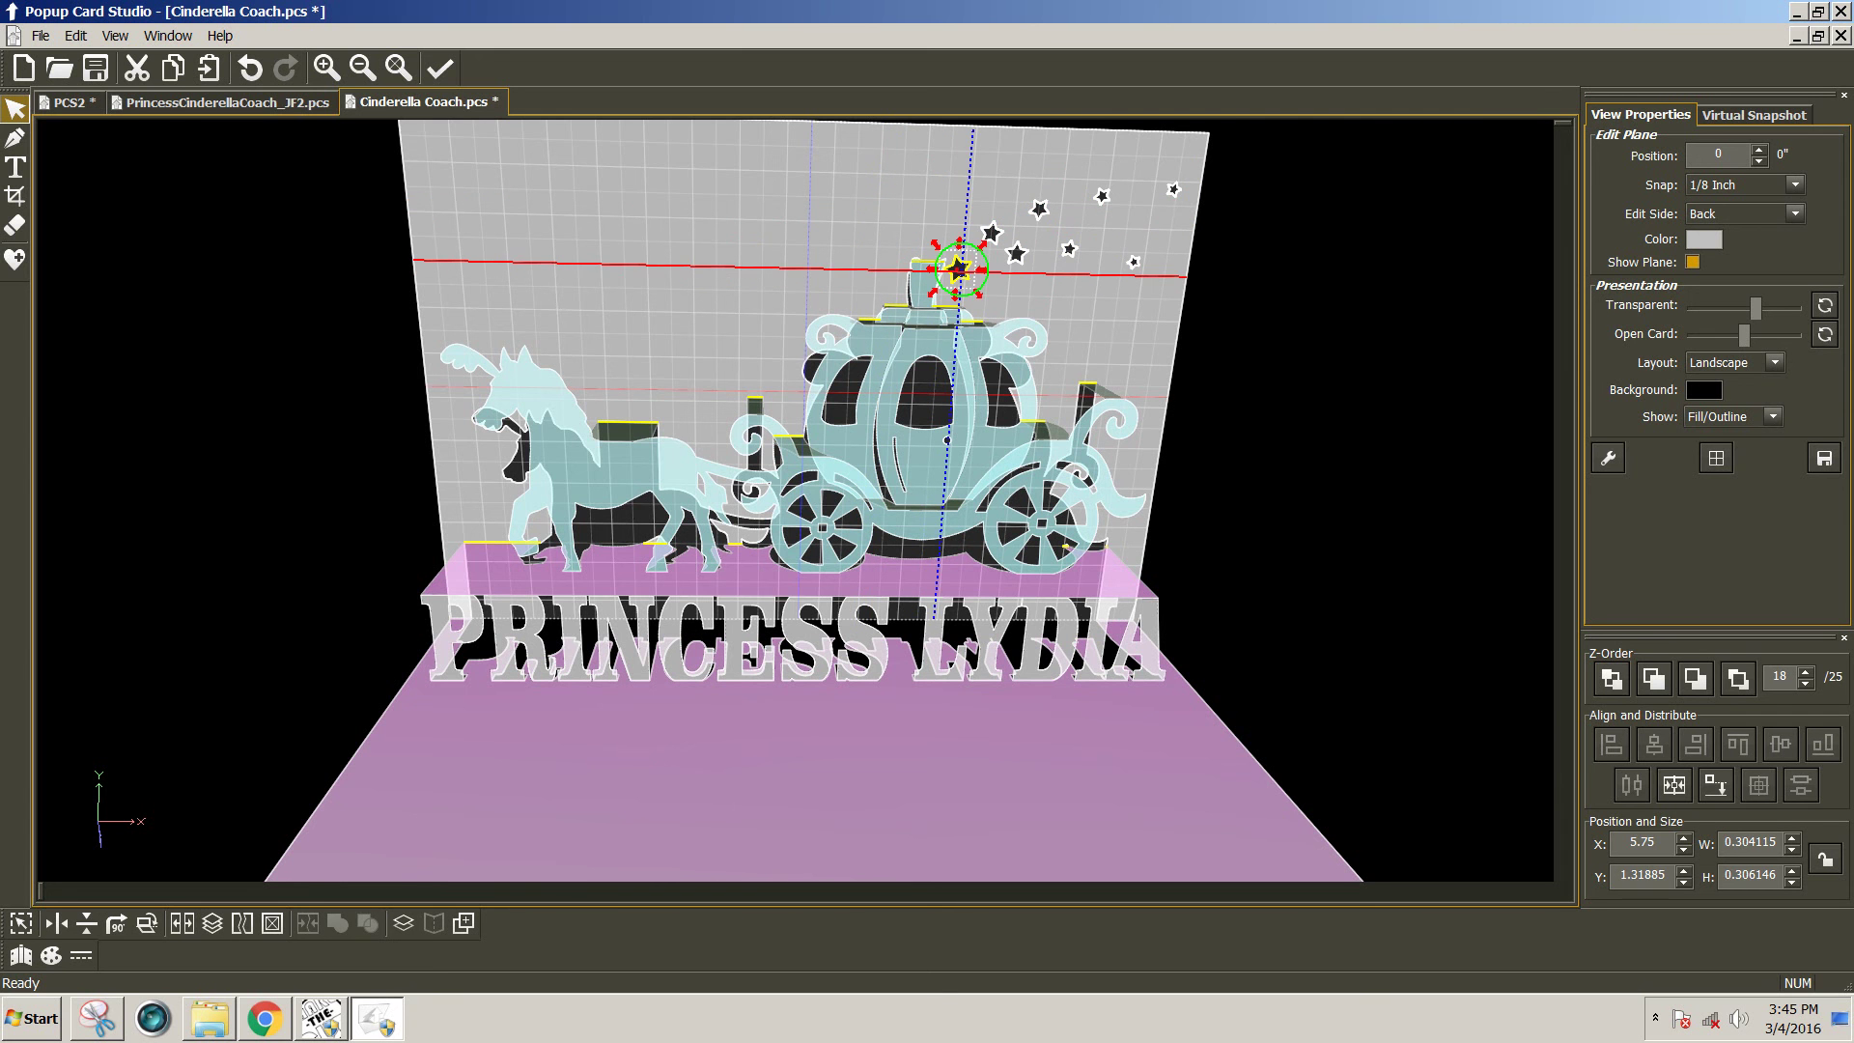
pyautogui.moveTo(959, 269); pyautogui.dragTo(939, 238)
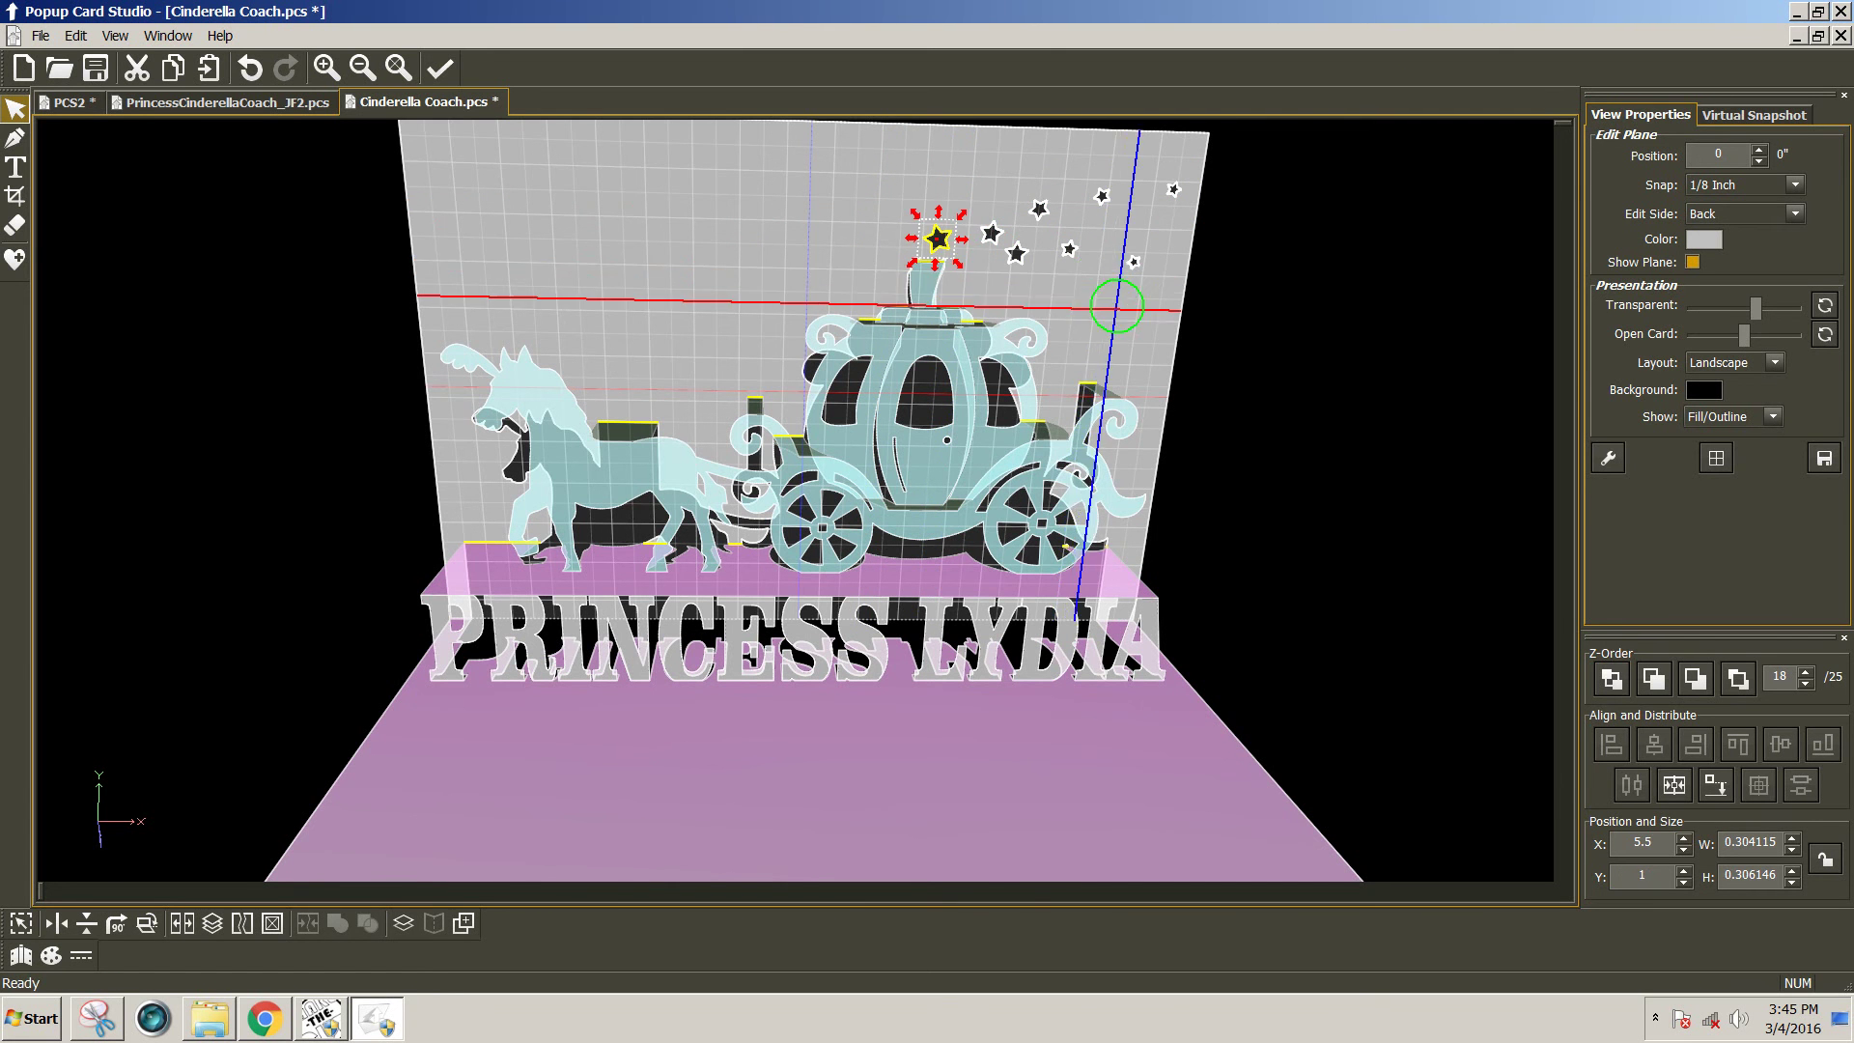
pyautogui.click(1117, 305)
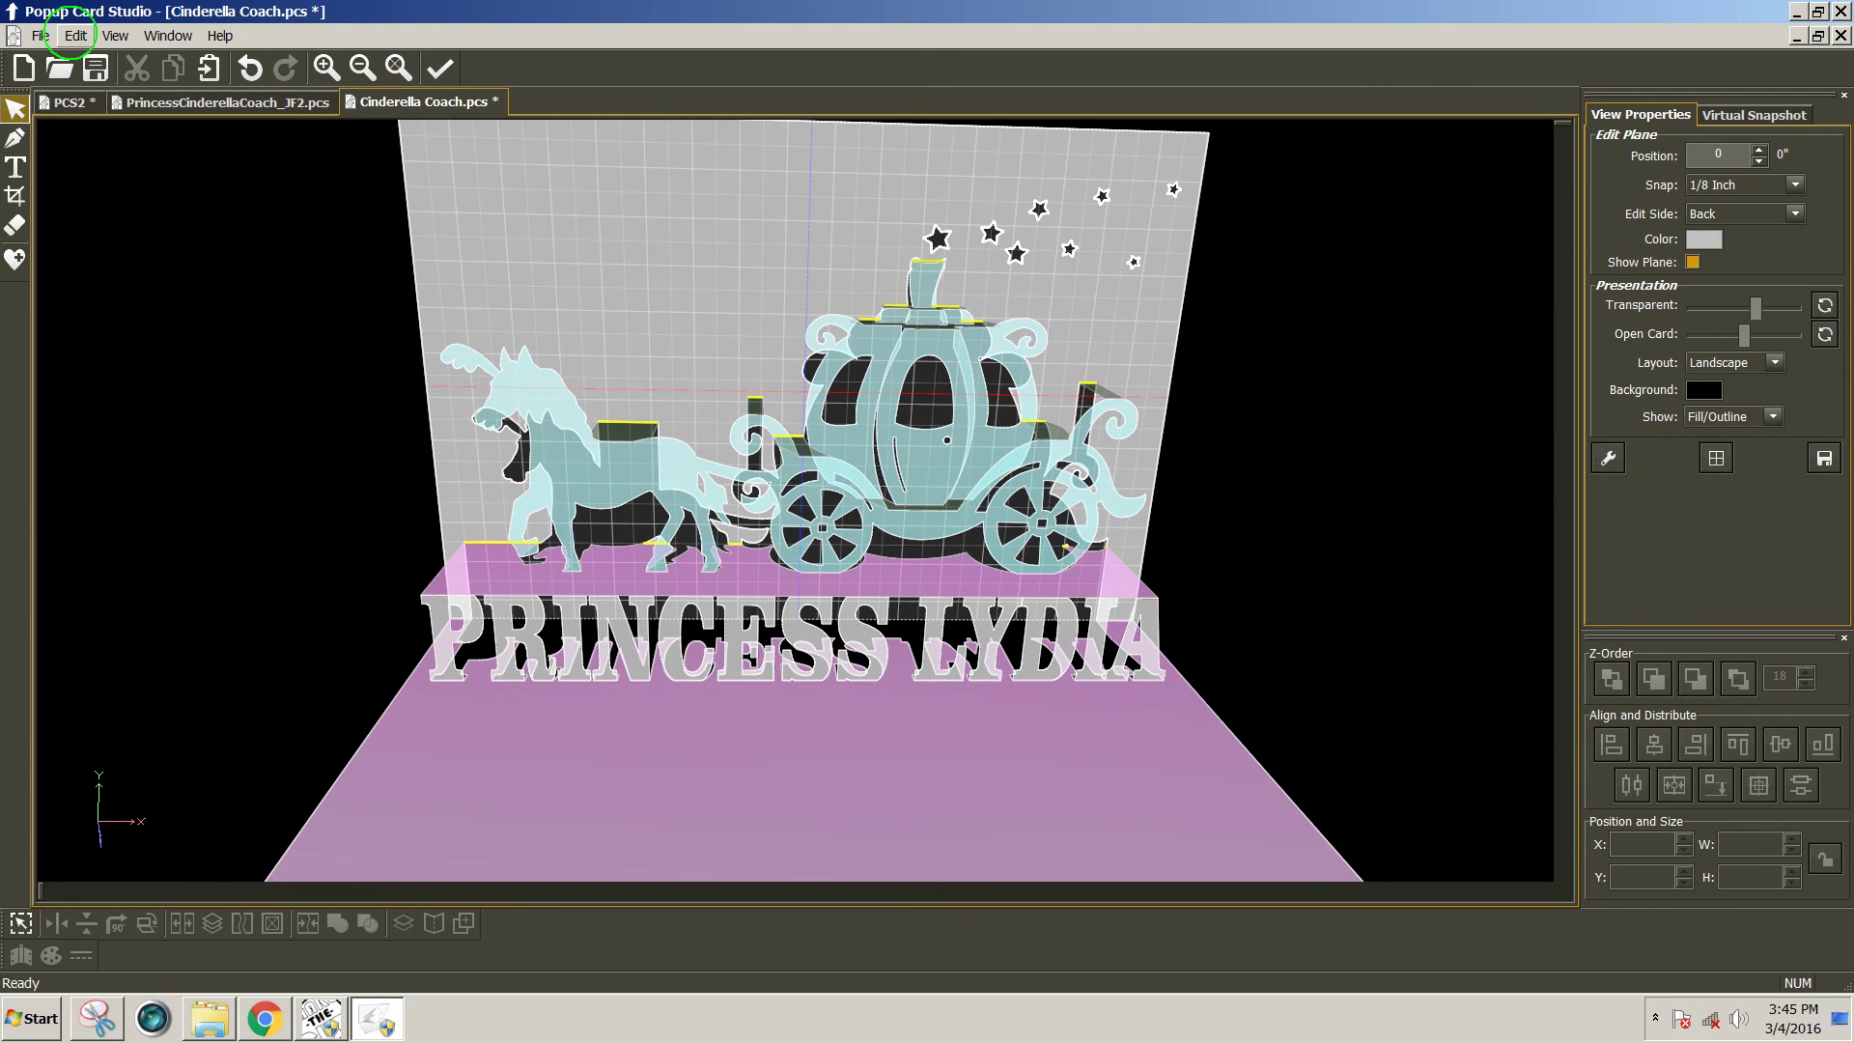
# Reduce the card's overall height with Global Operations so the back panel ends closer above the stars.
pyautogui.click(75, 36)
pyautogui.click(130, 208)
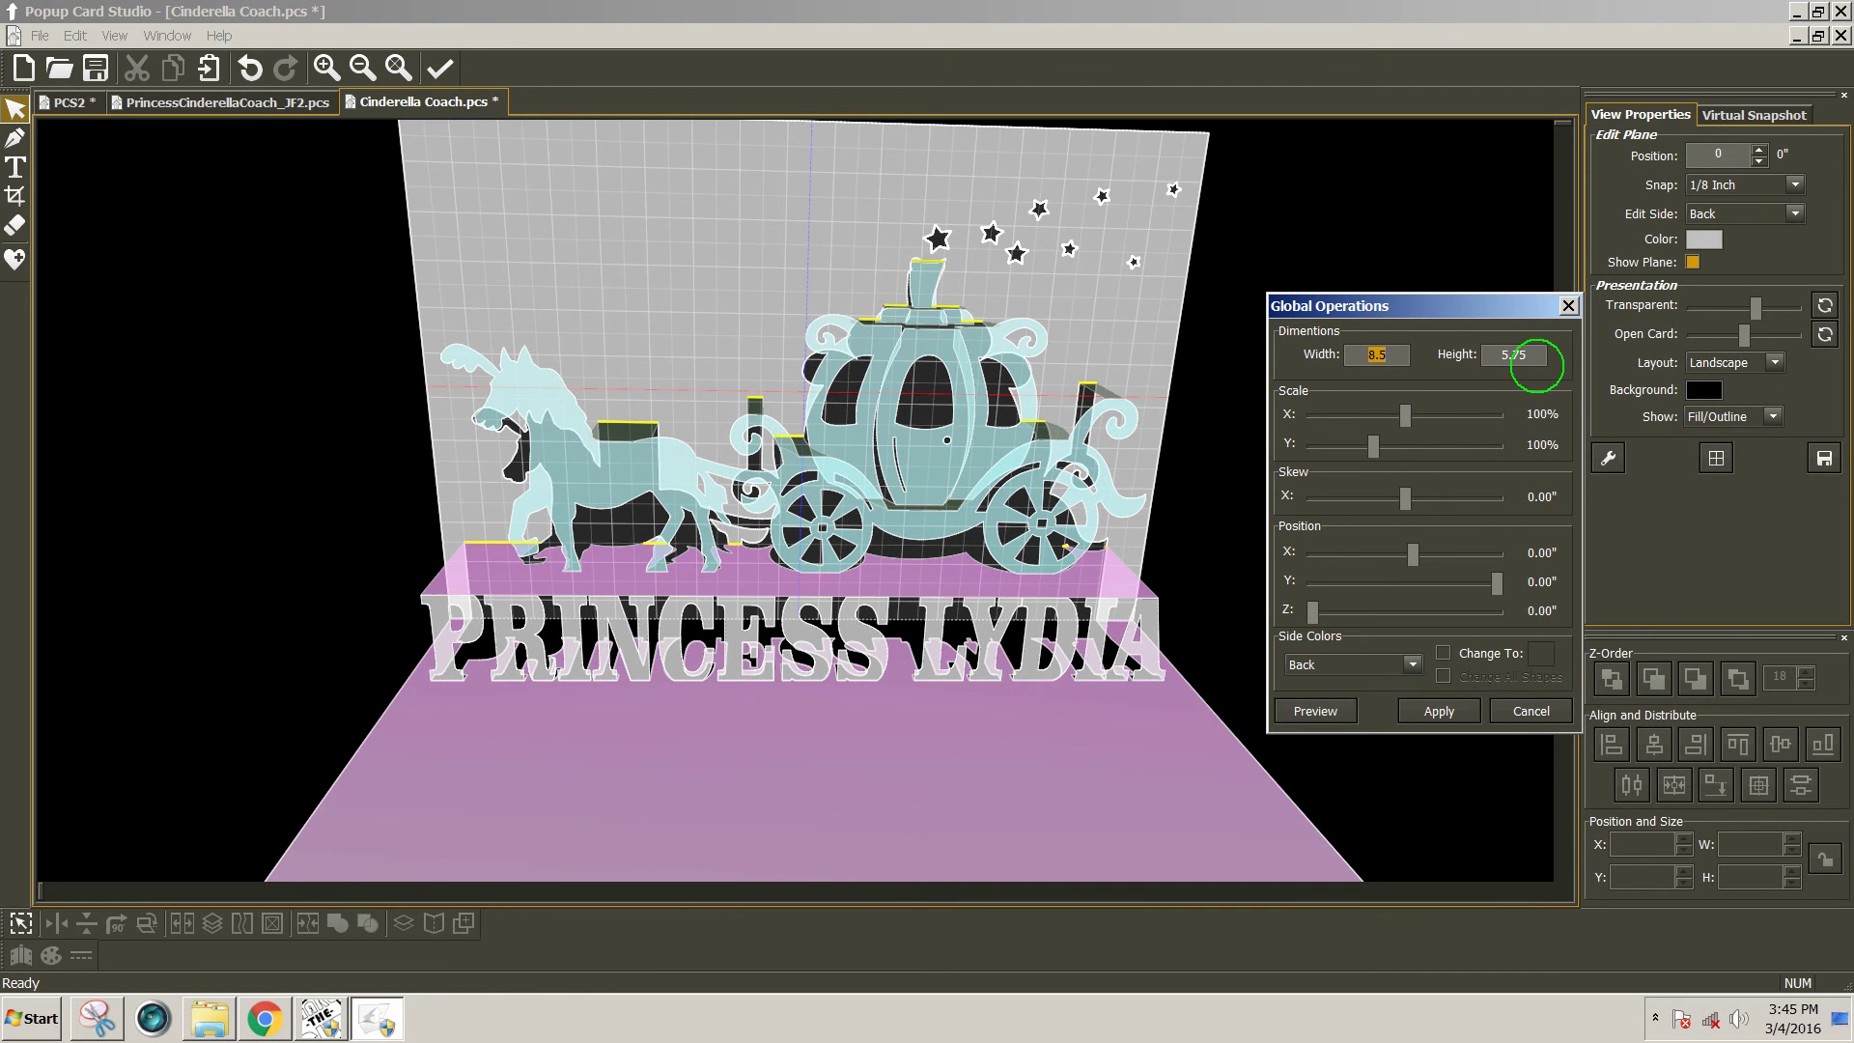
pyautogui.moveTo(1537, 355); pyautogui.dragTo(1514, 356)
pyautogui.click(1419, 712)
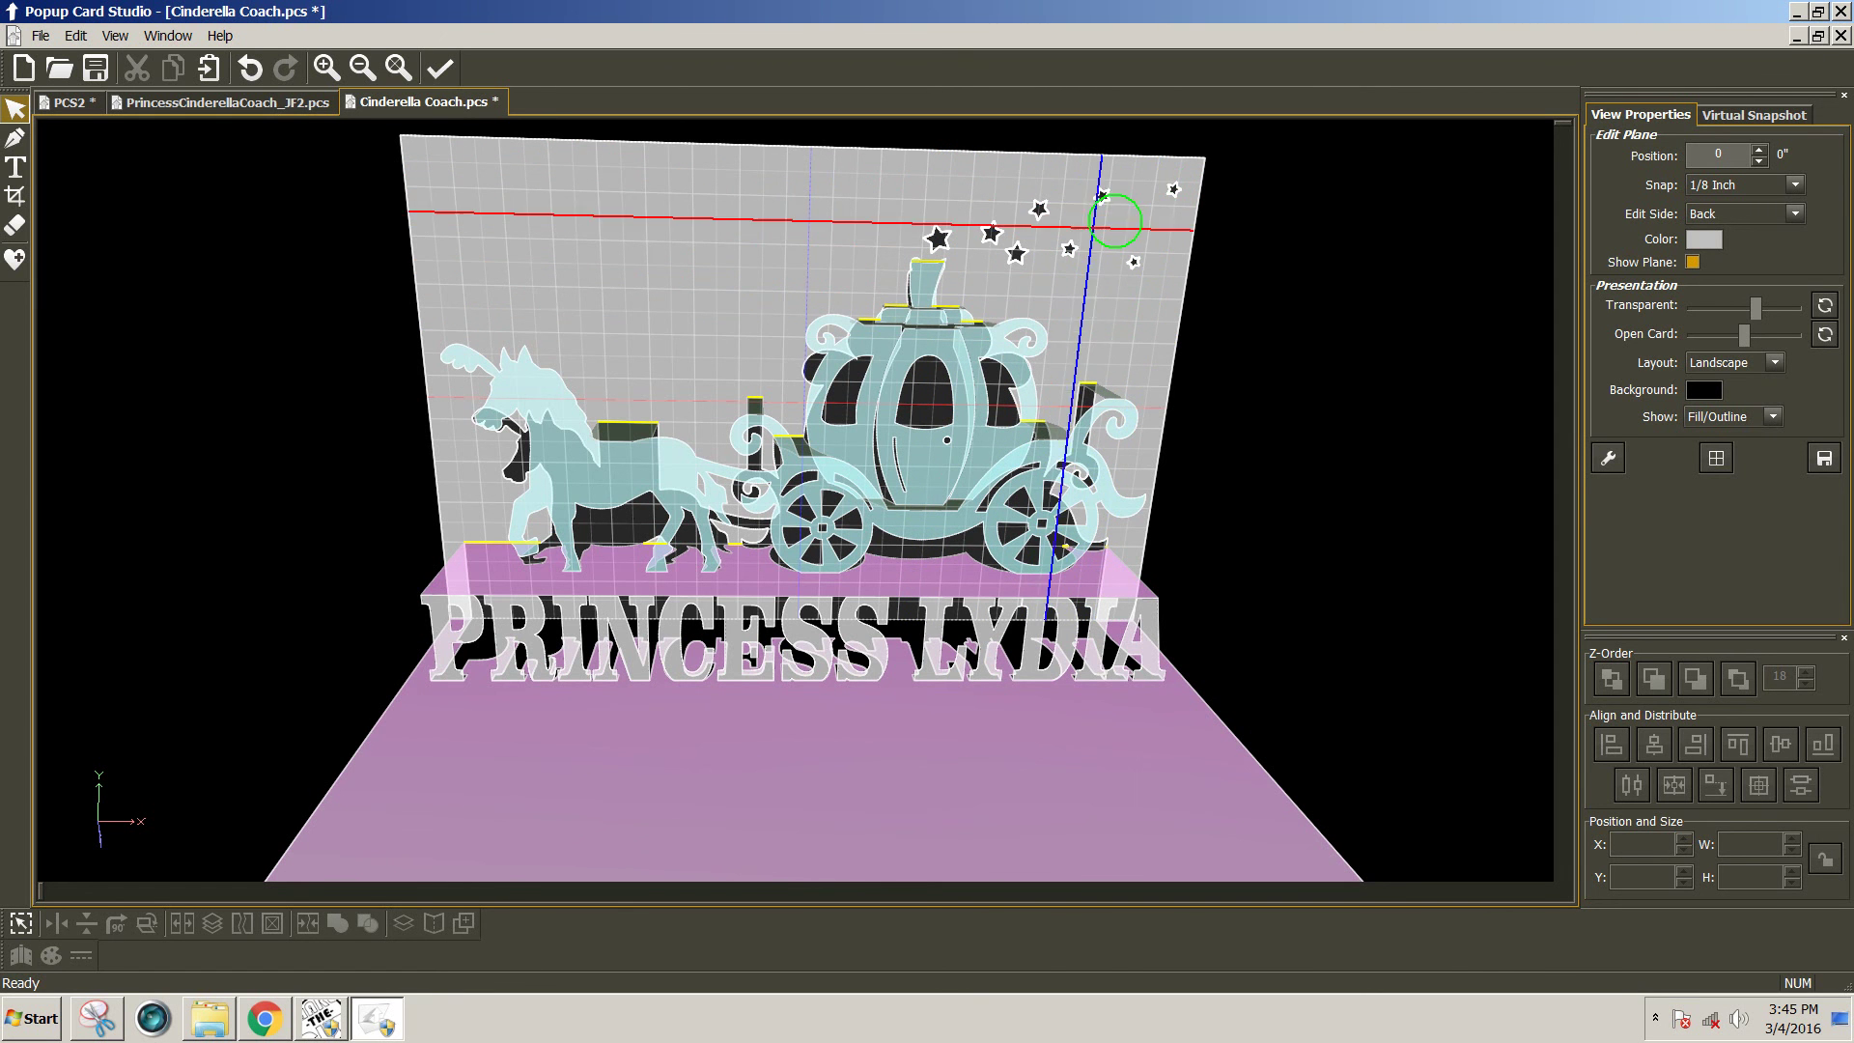
# Examine the resized card's cut and fold layout in a print preview and view the card from different angles.
pyautogui.moveTo(849, 187)
pyautogui.mouseDown(button='right')
pyautogui.moveTo(815, 178)
pyautogui.moveTo(830, 160)
pyautogui.mouseUp(button='right')
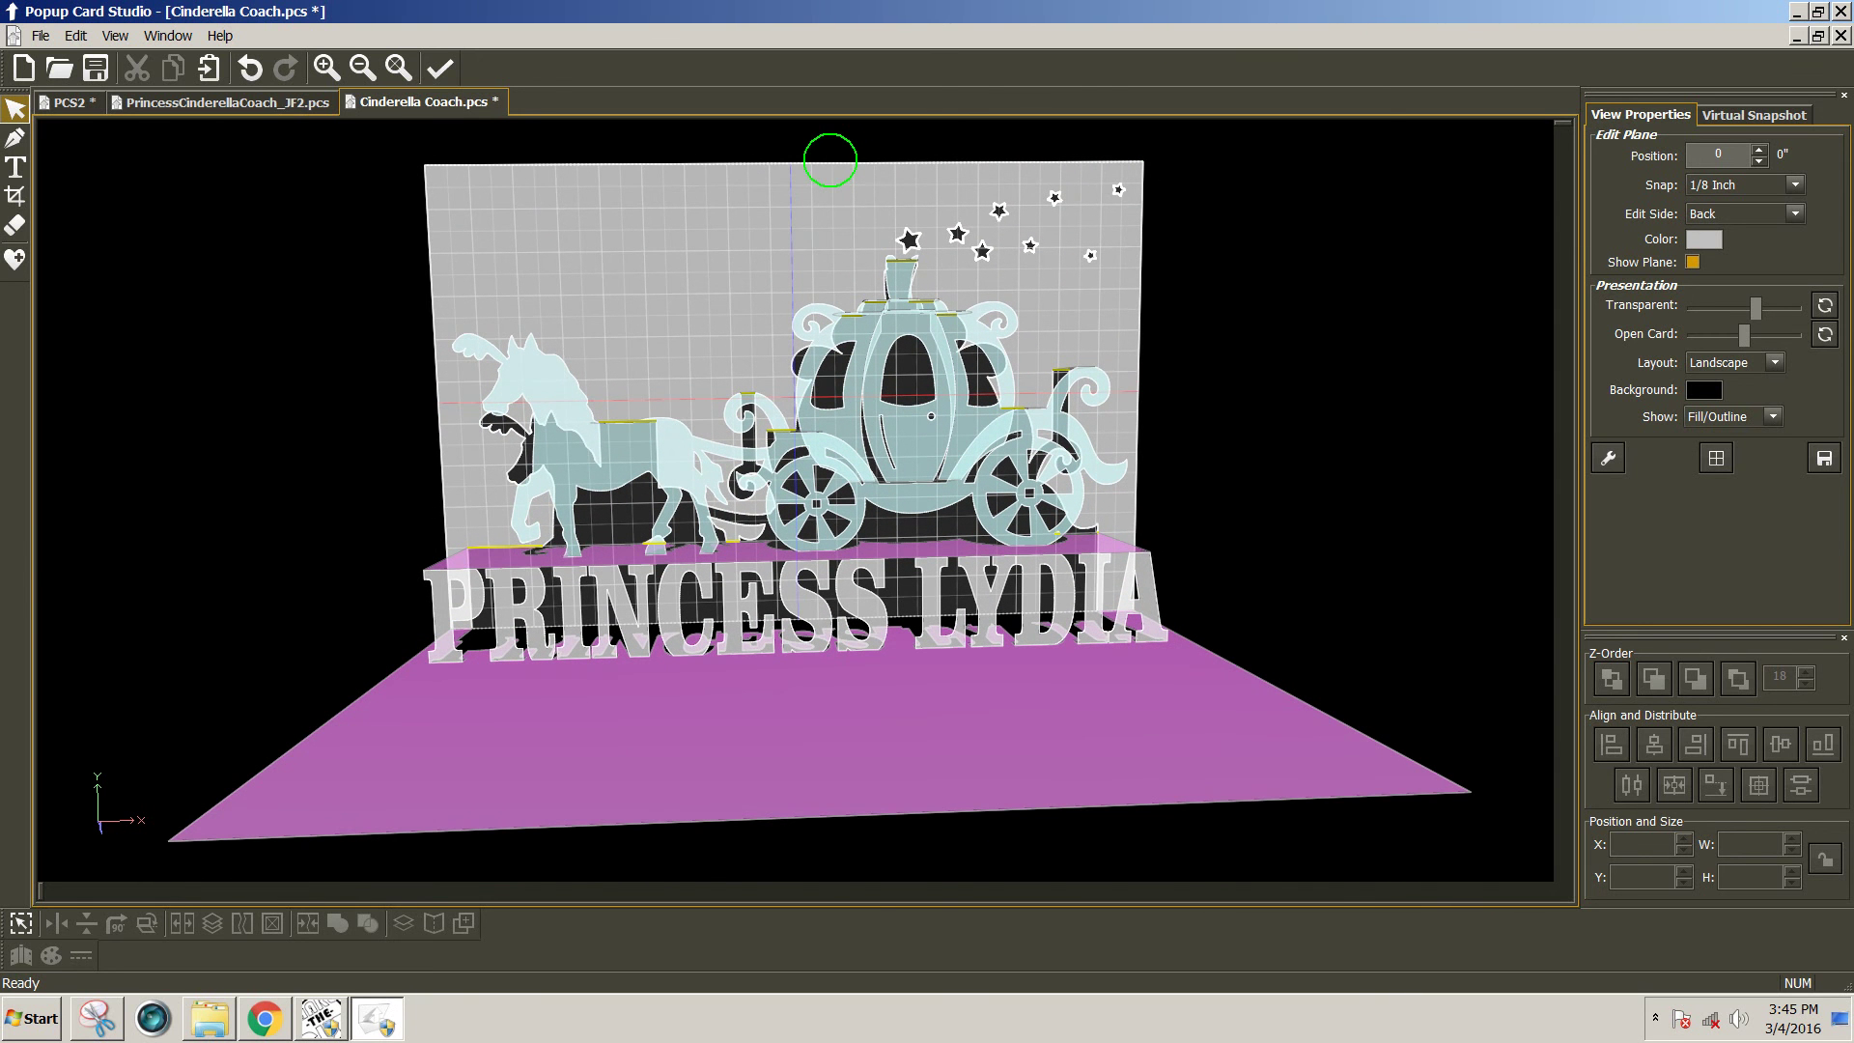
pyautogui.click(42, 39)
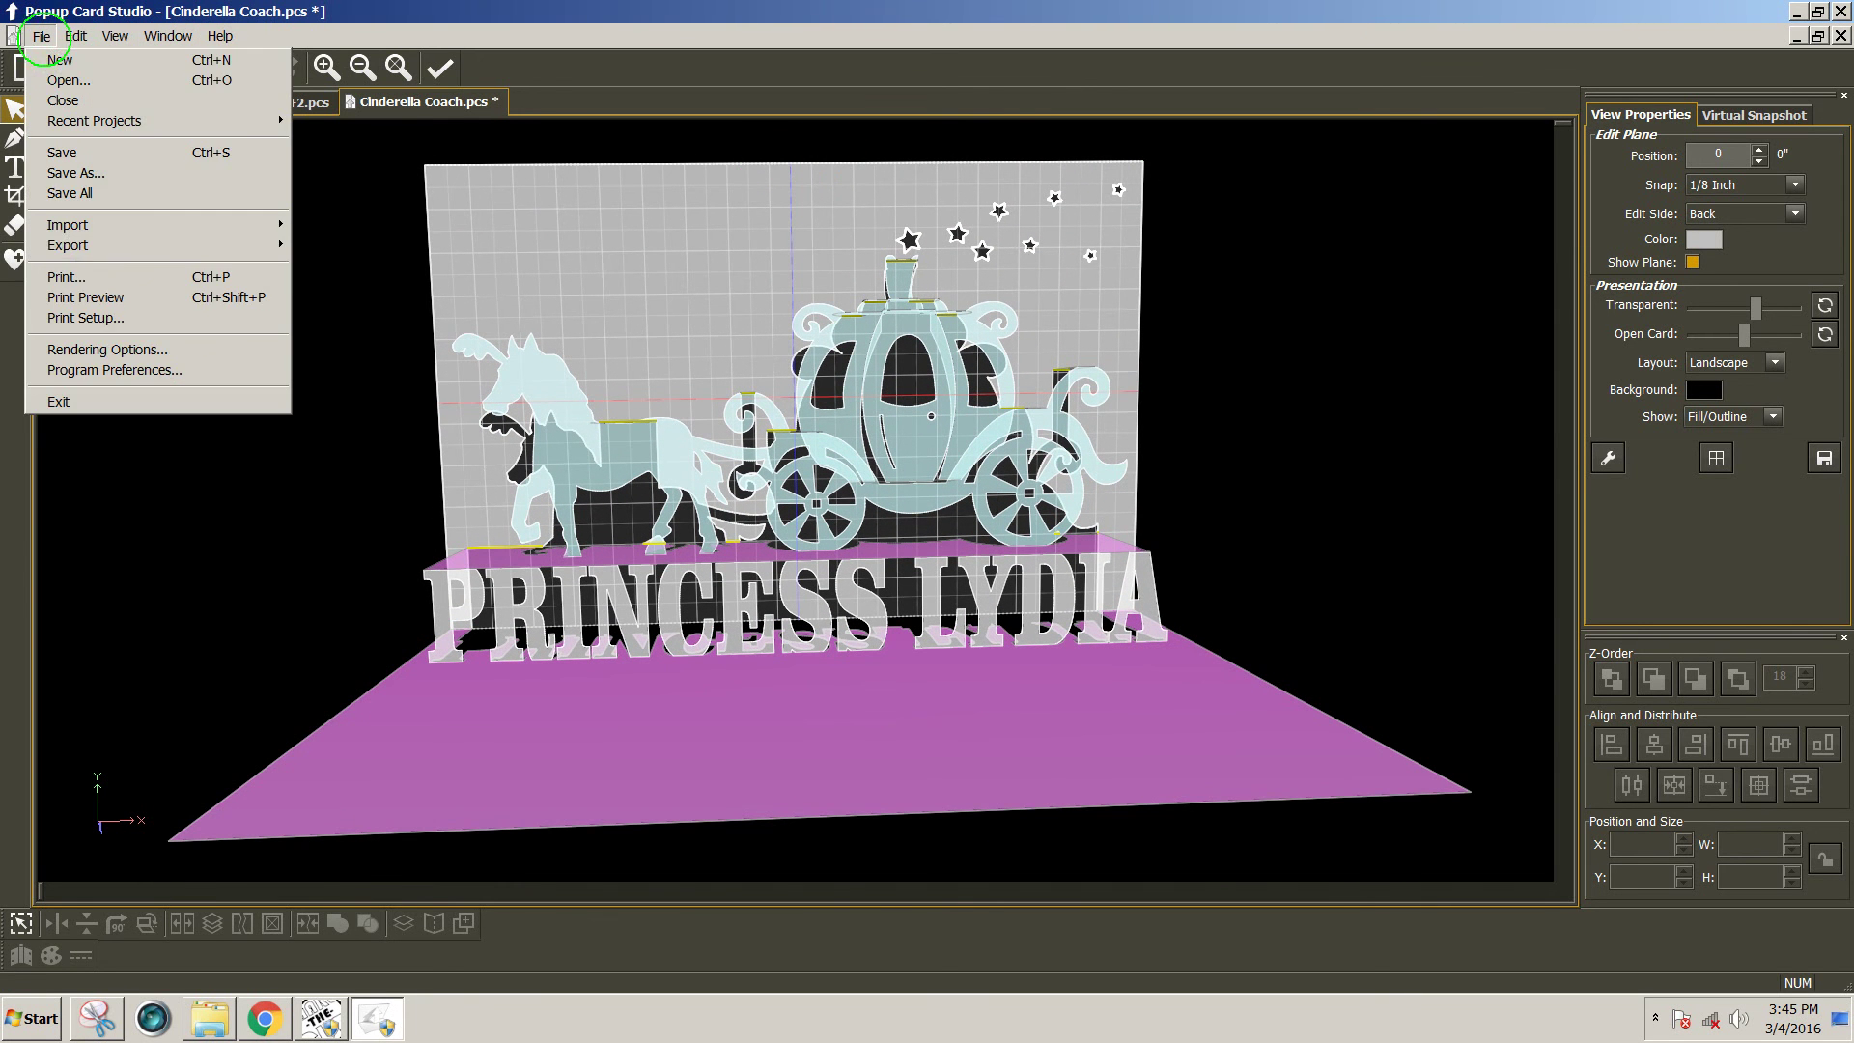
pyautogui.click(102, 296)
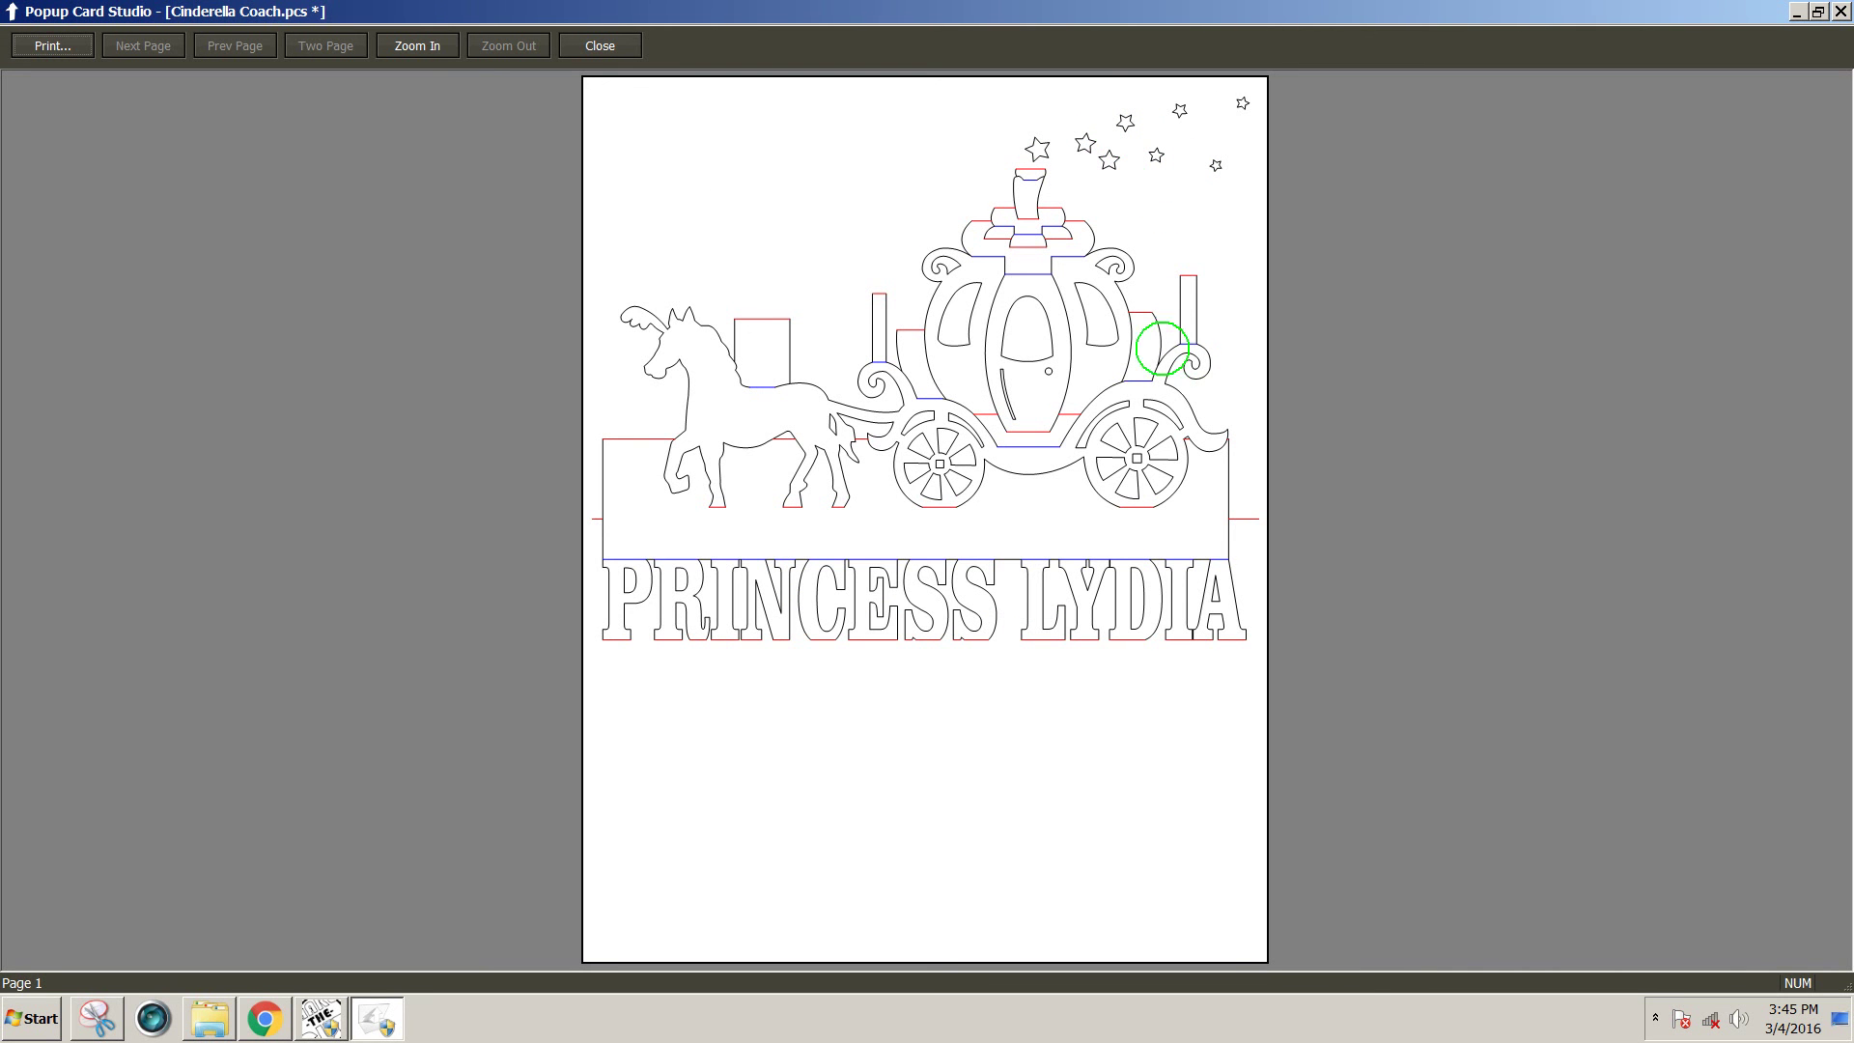
pyautogui.click(601, 47)
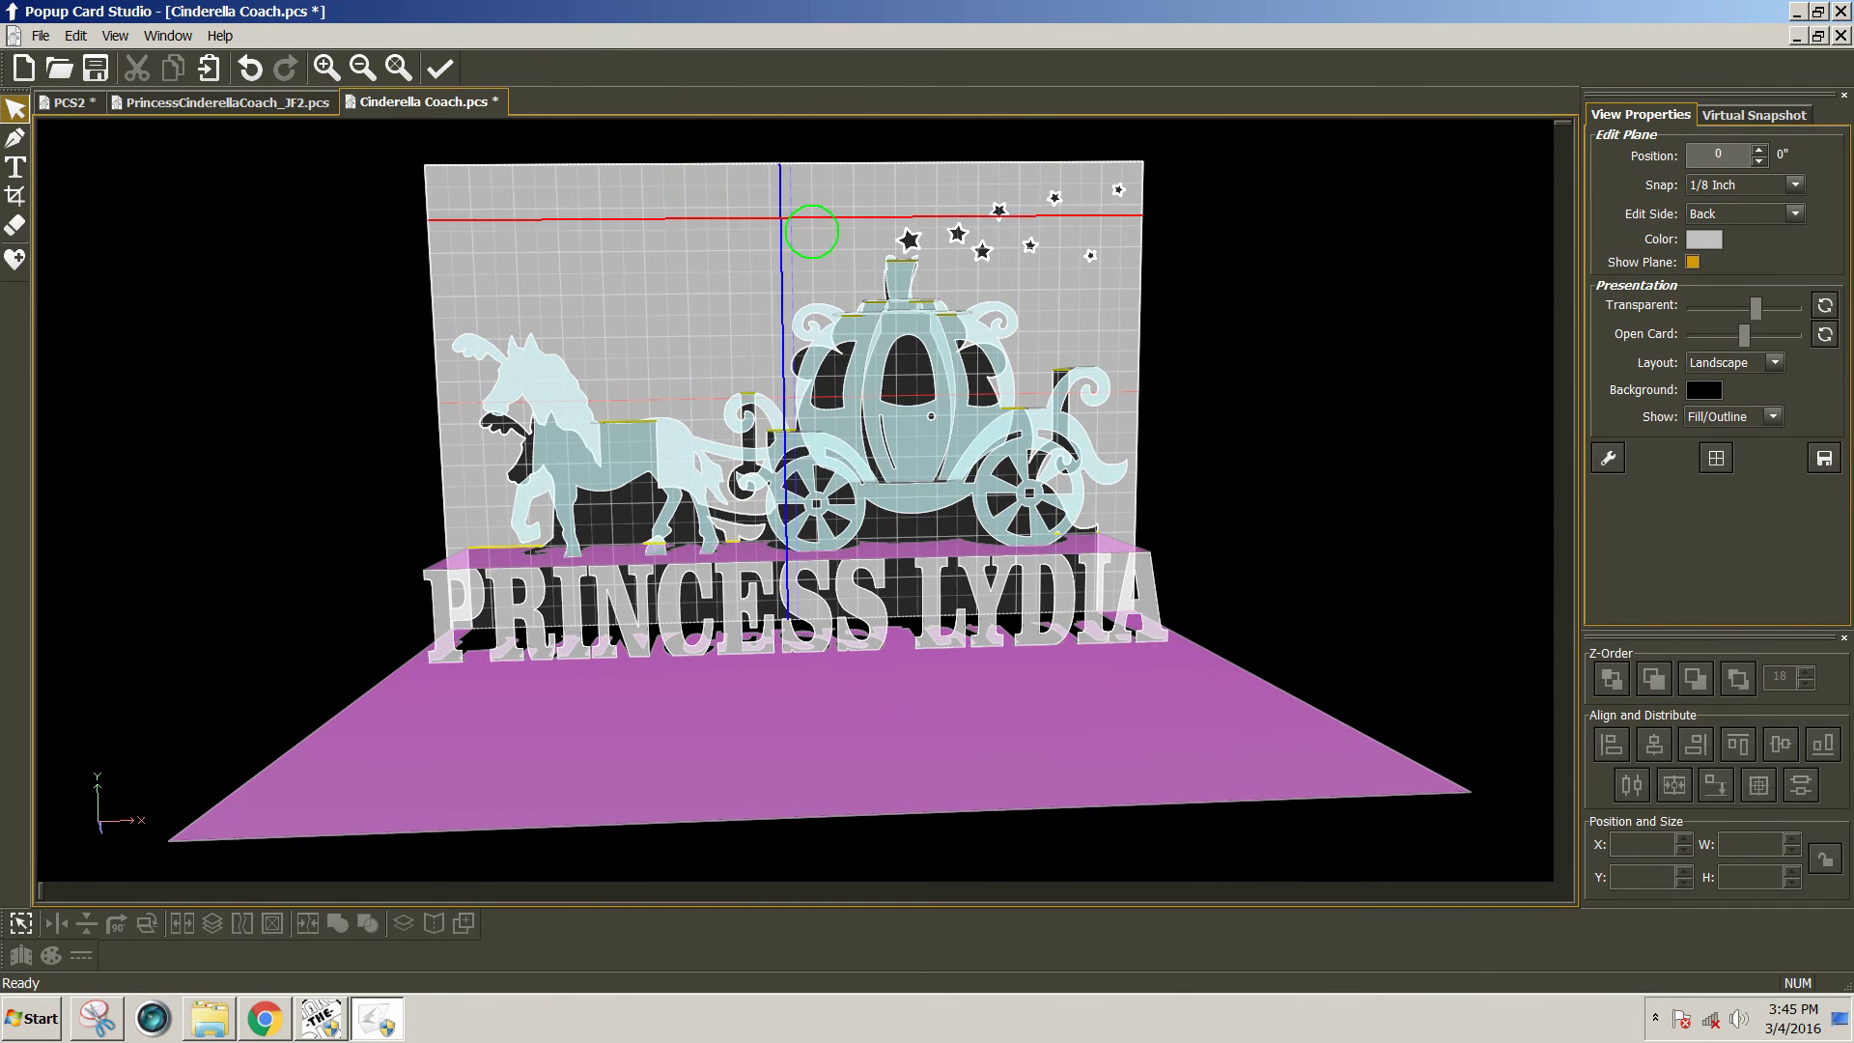
pyautogui.moveTo(977, 290); pyautogui.dragTo(1026, 297, button='right')
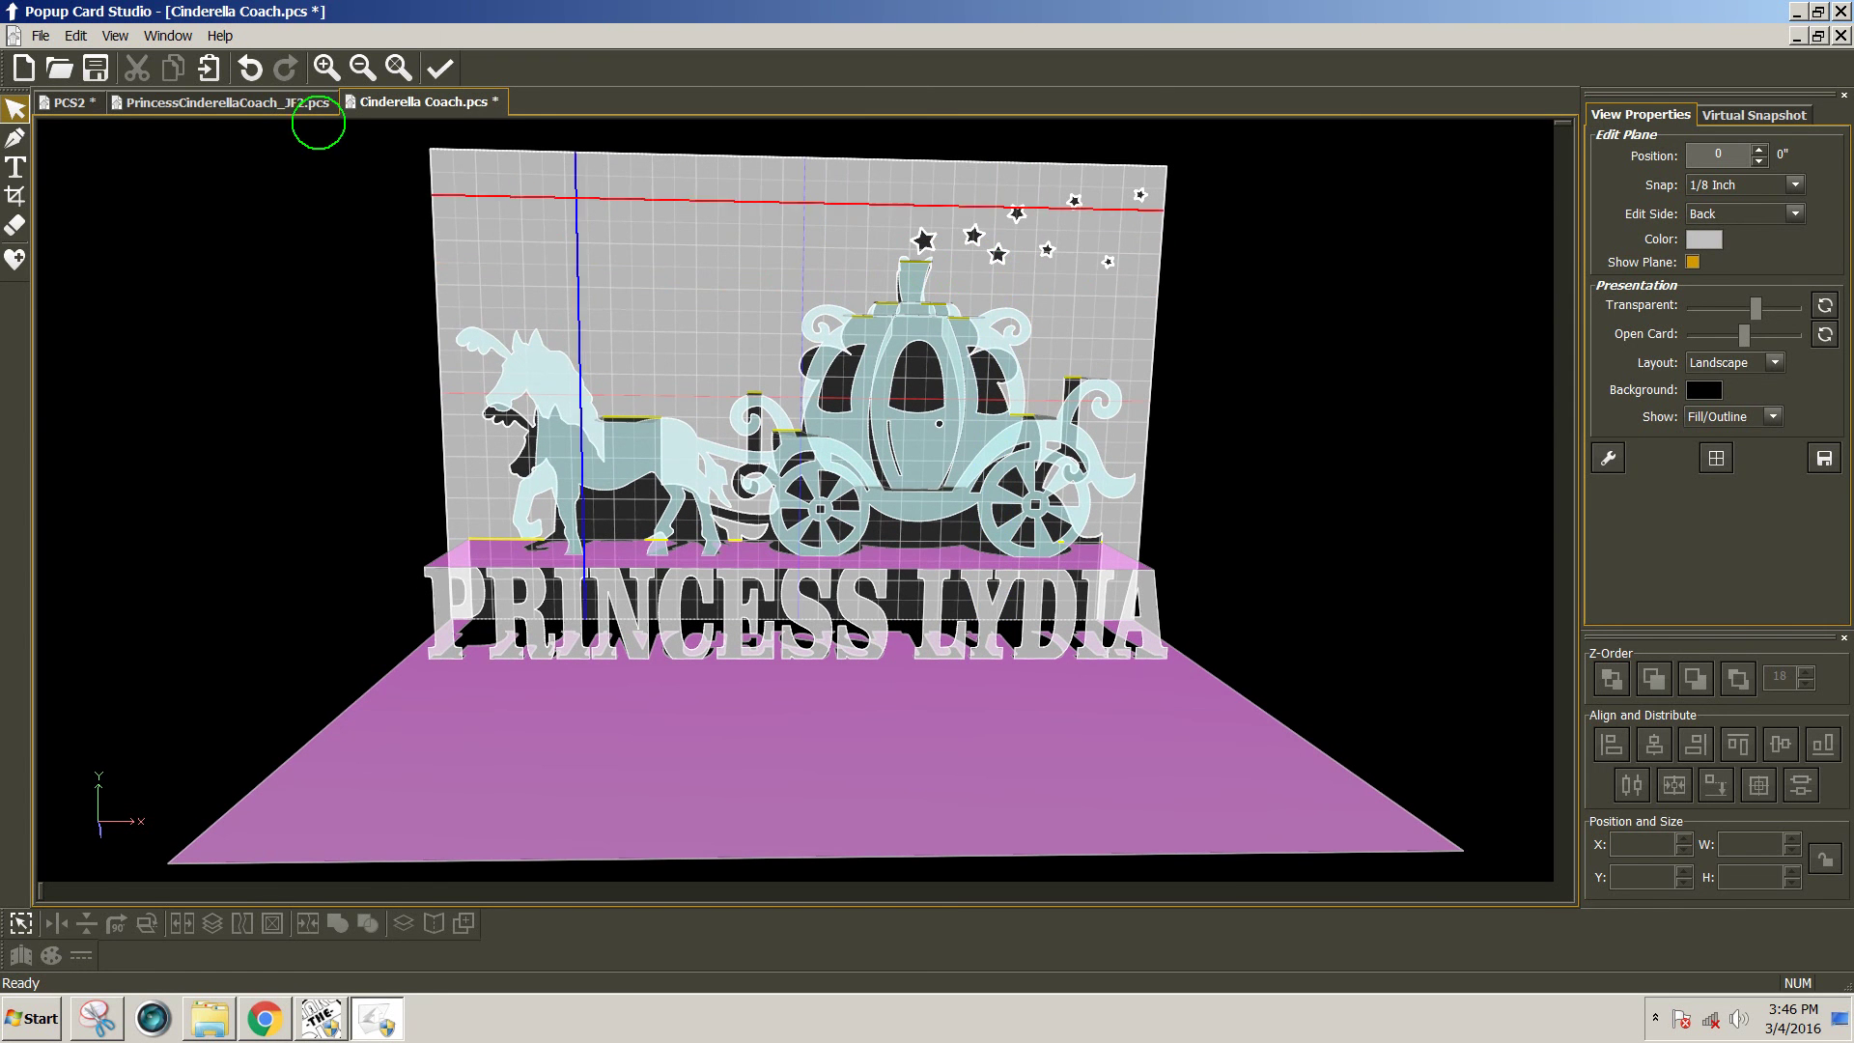
# Export the project rendering as an SVG file named "Cinderella CoachLydia.svg" on the Desktop.
pyautogui.click(40, 36)
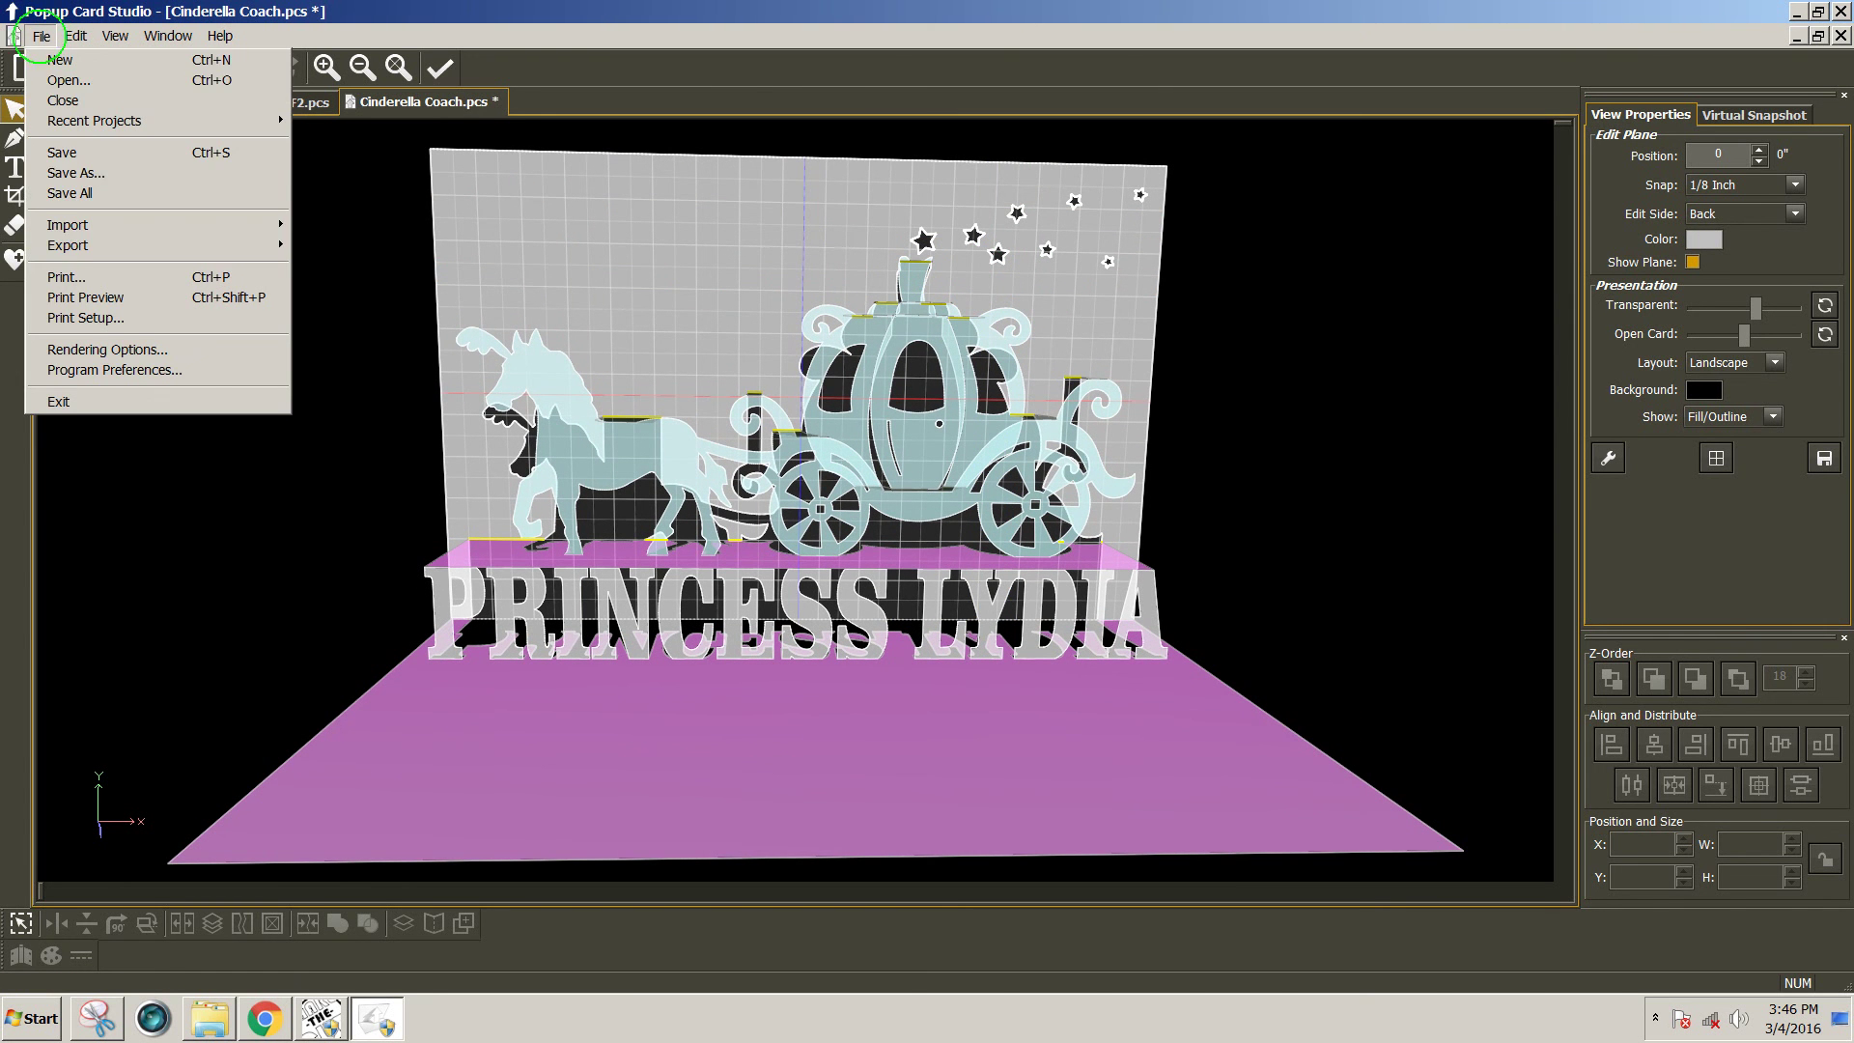
pyautogui.moveTo(77, 245)
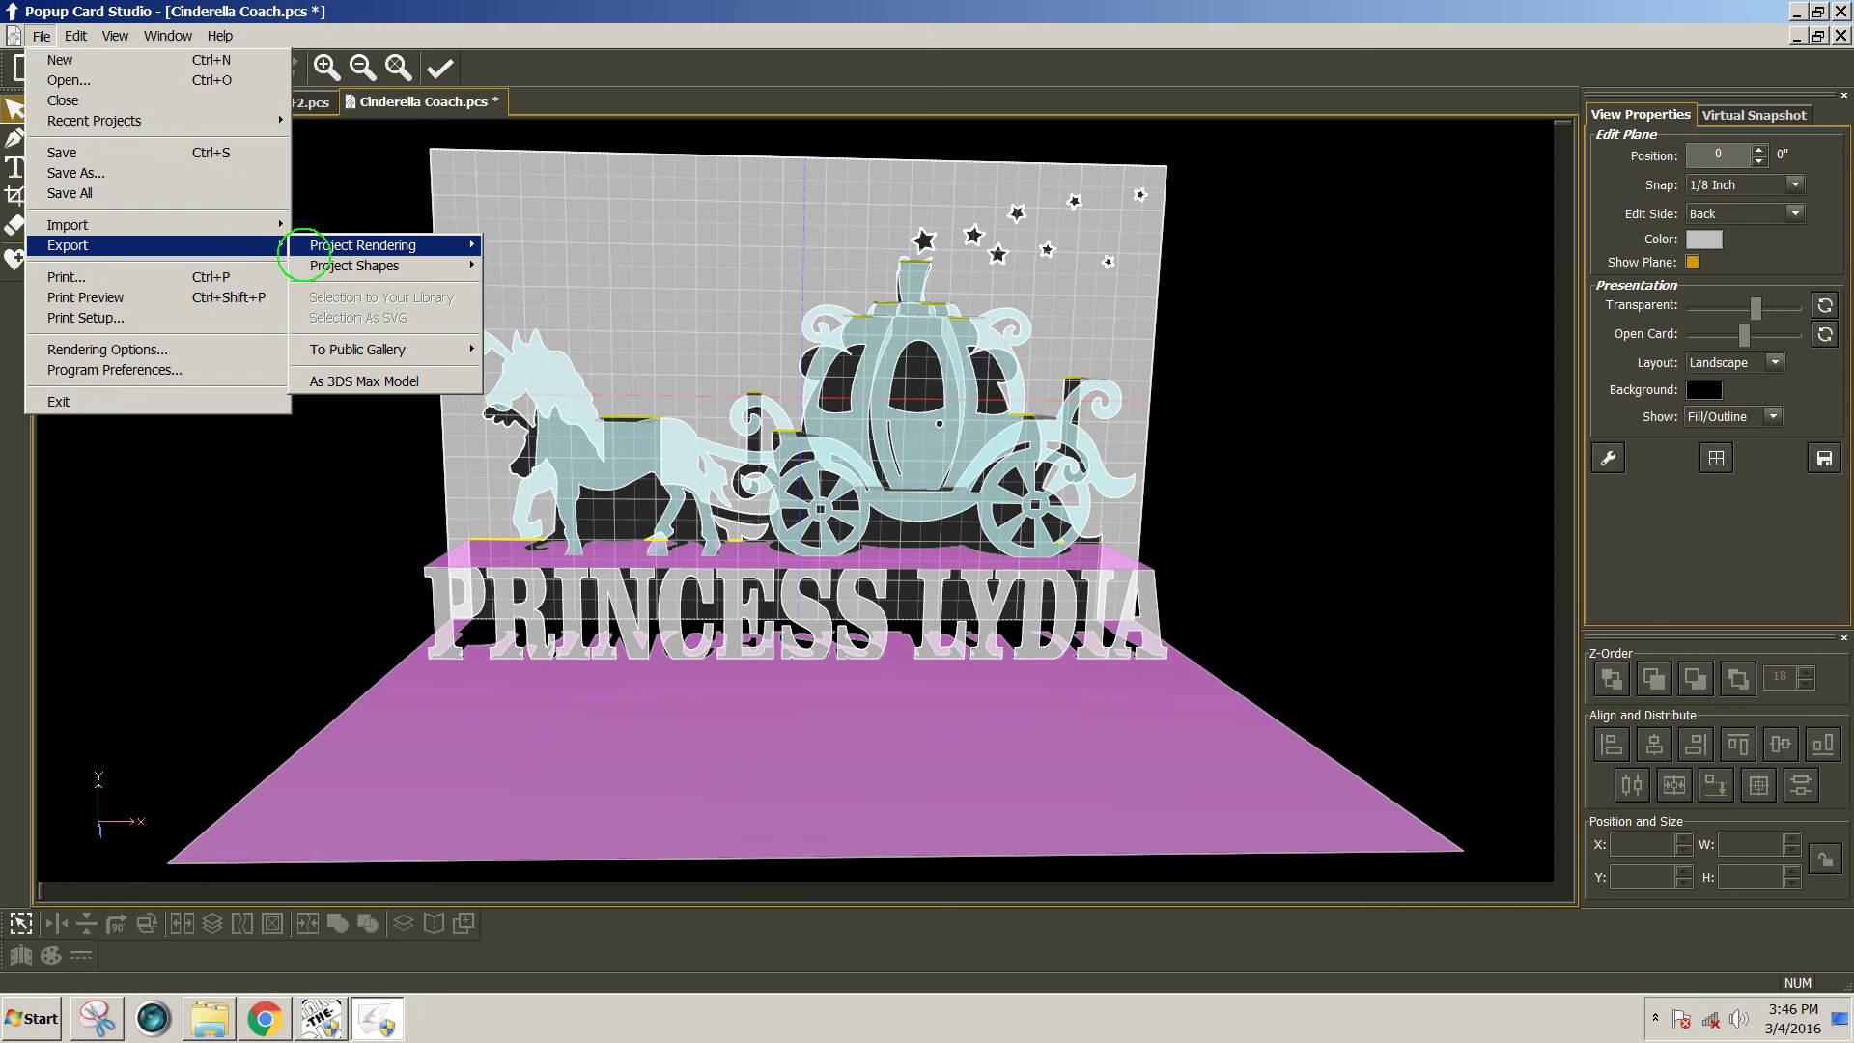
pyautogui.moveTo(317, 246)
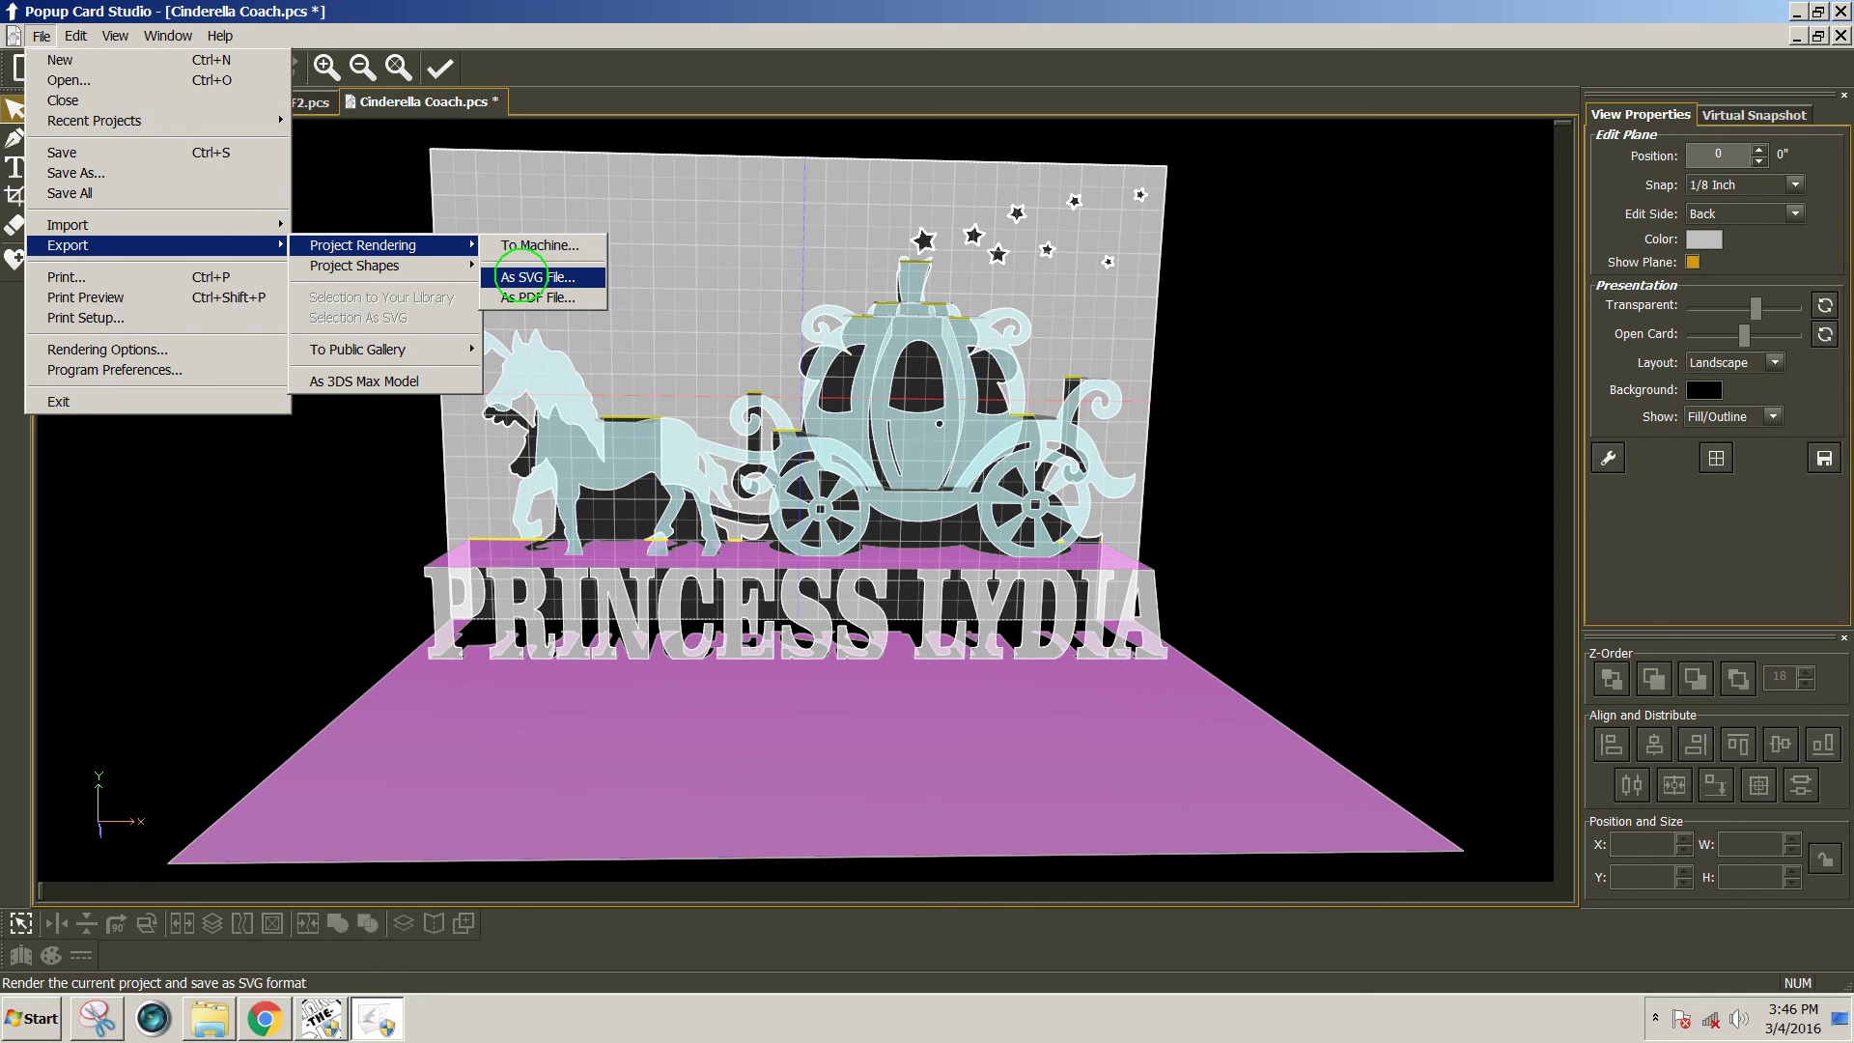
pyautogui.click(522, 277)
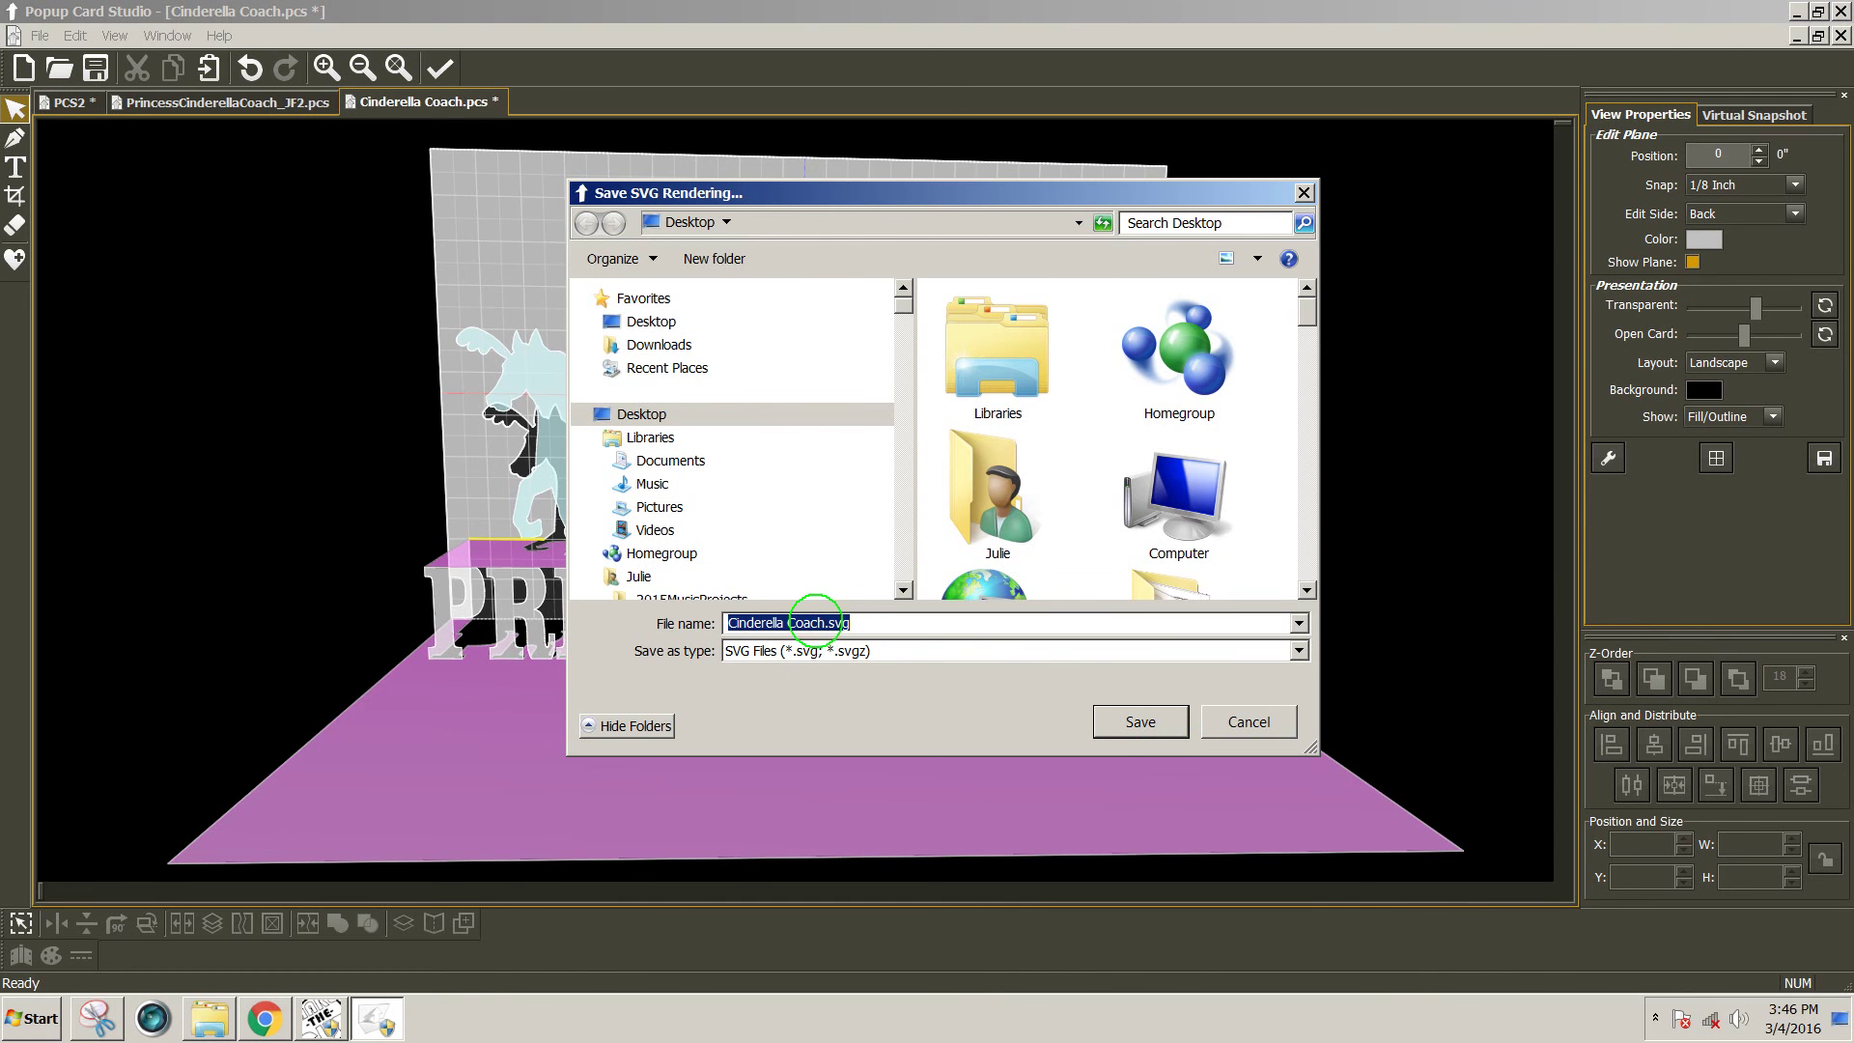
pyautogui.click(828, 622)
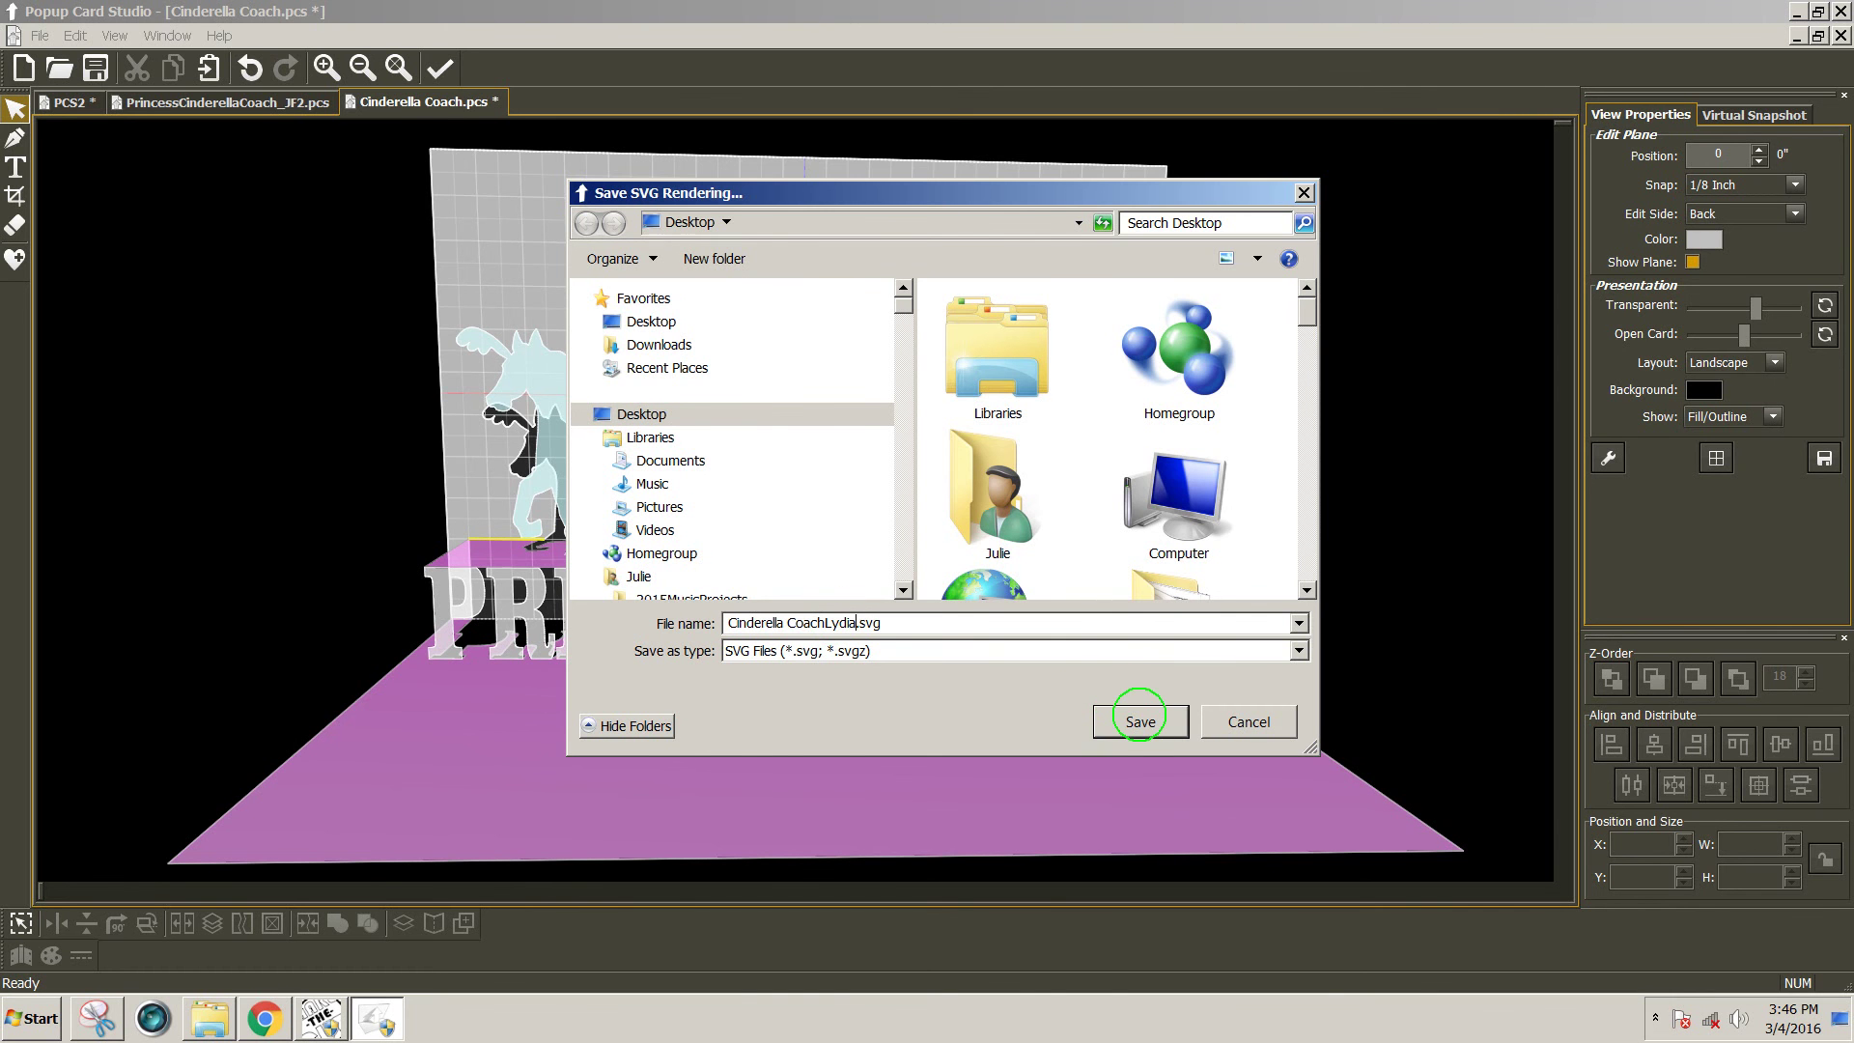
pyautogui.click(1140, 719)
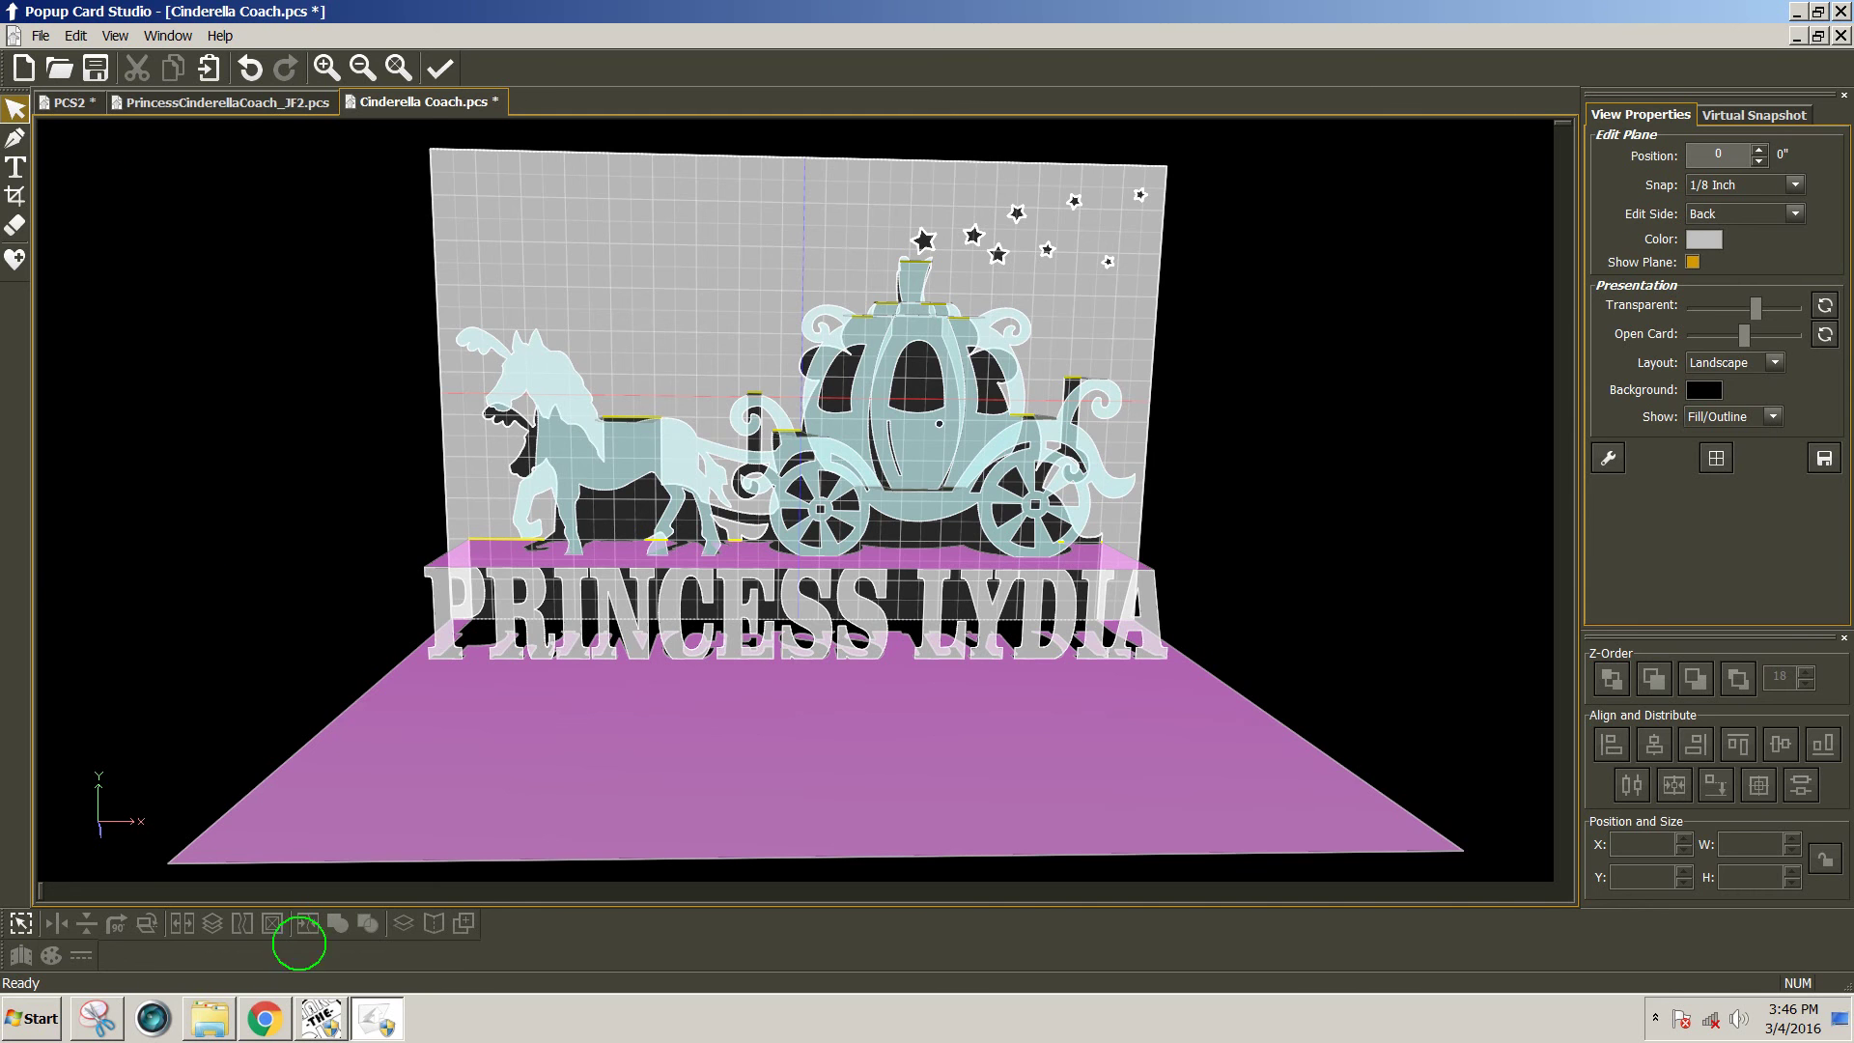
pyautogui.click(264, 1018)
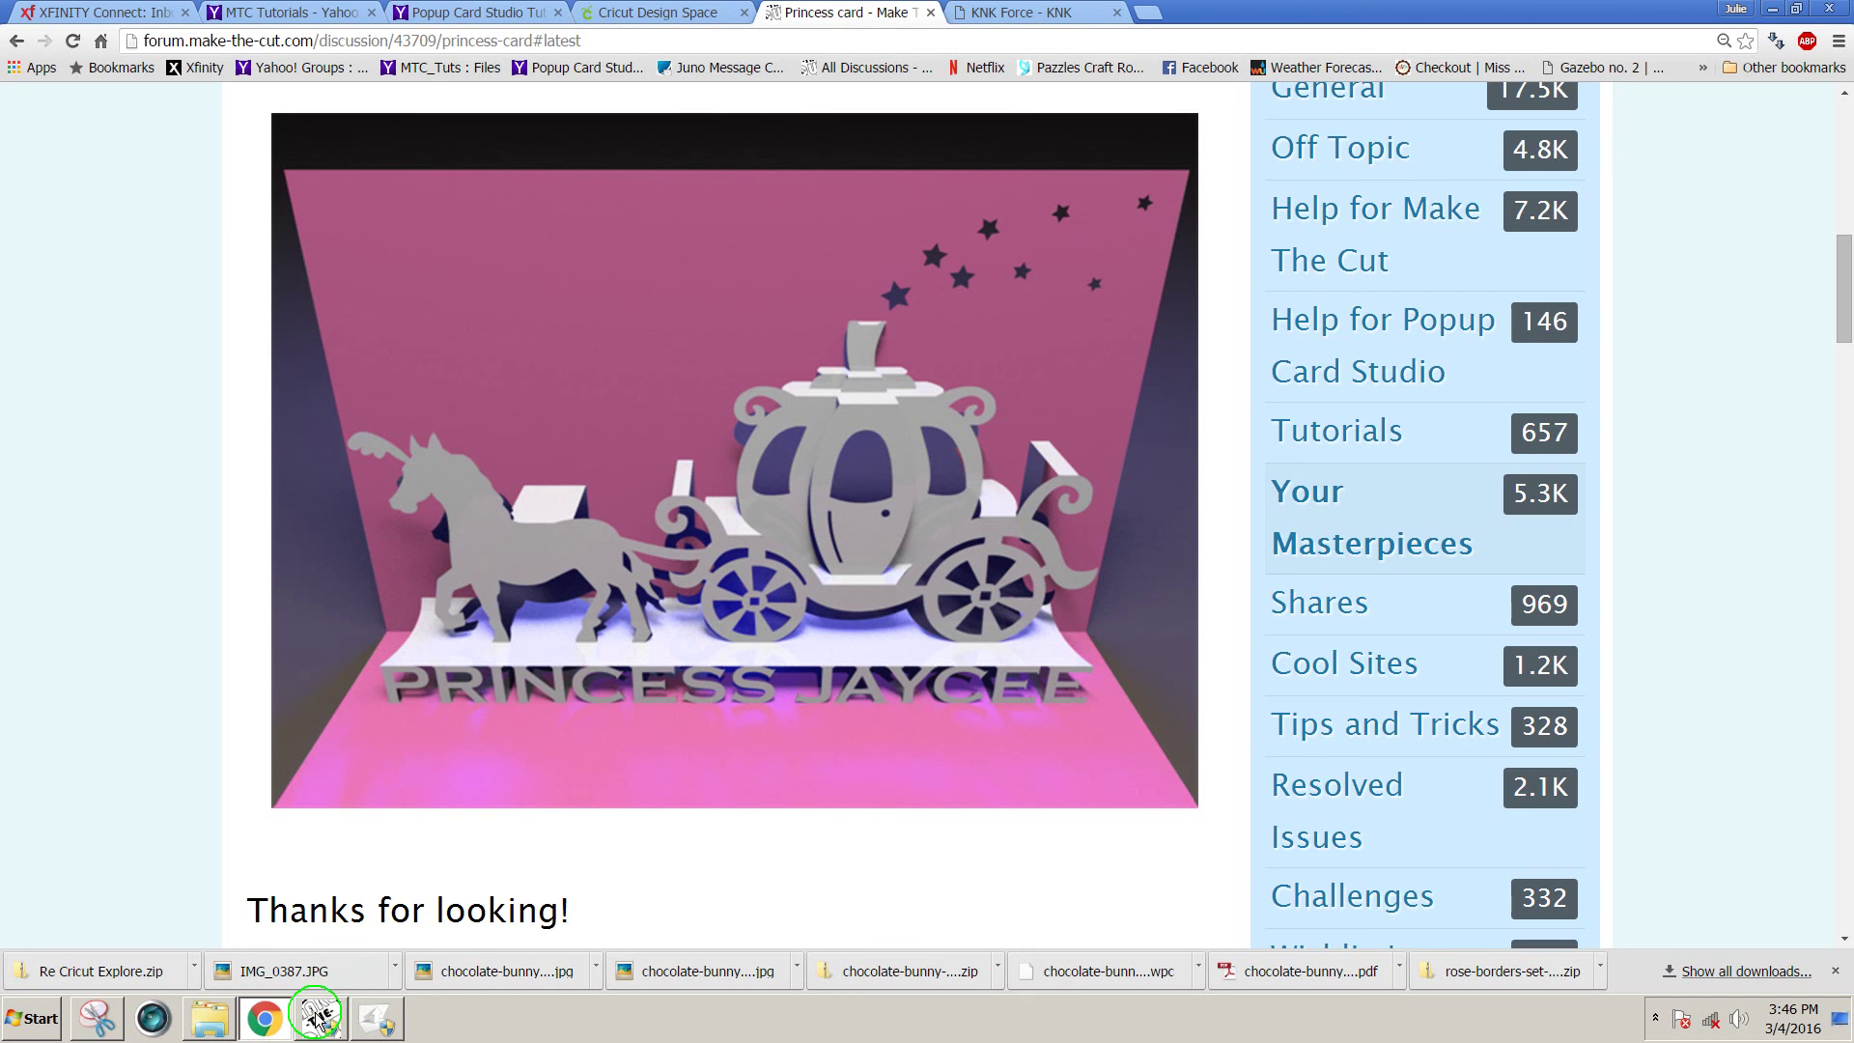
pyautogui.click(377, 1018)
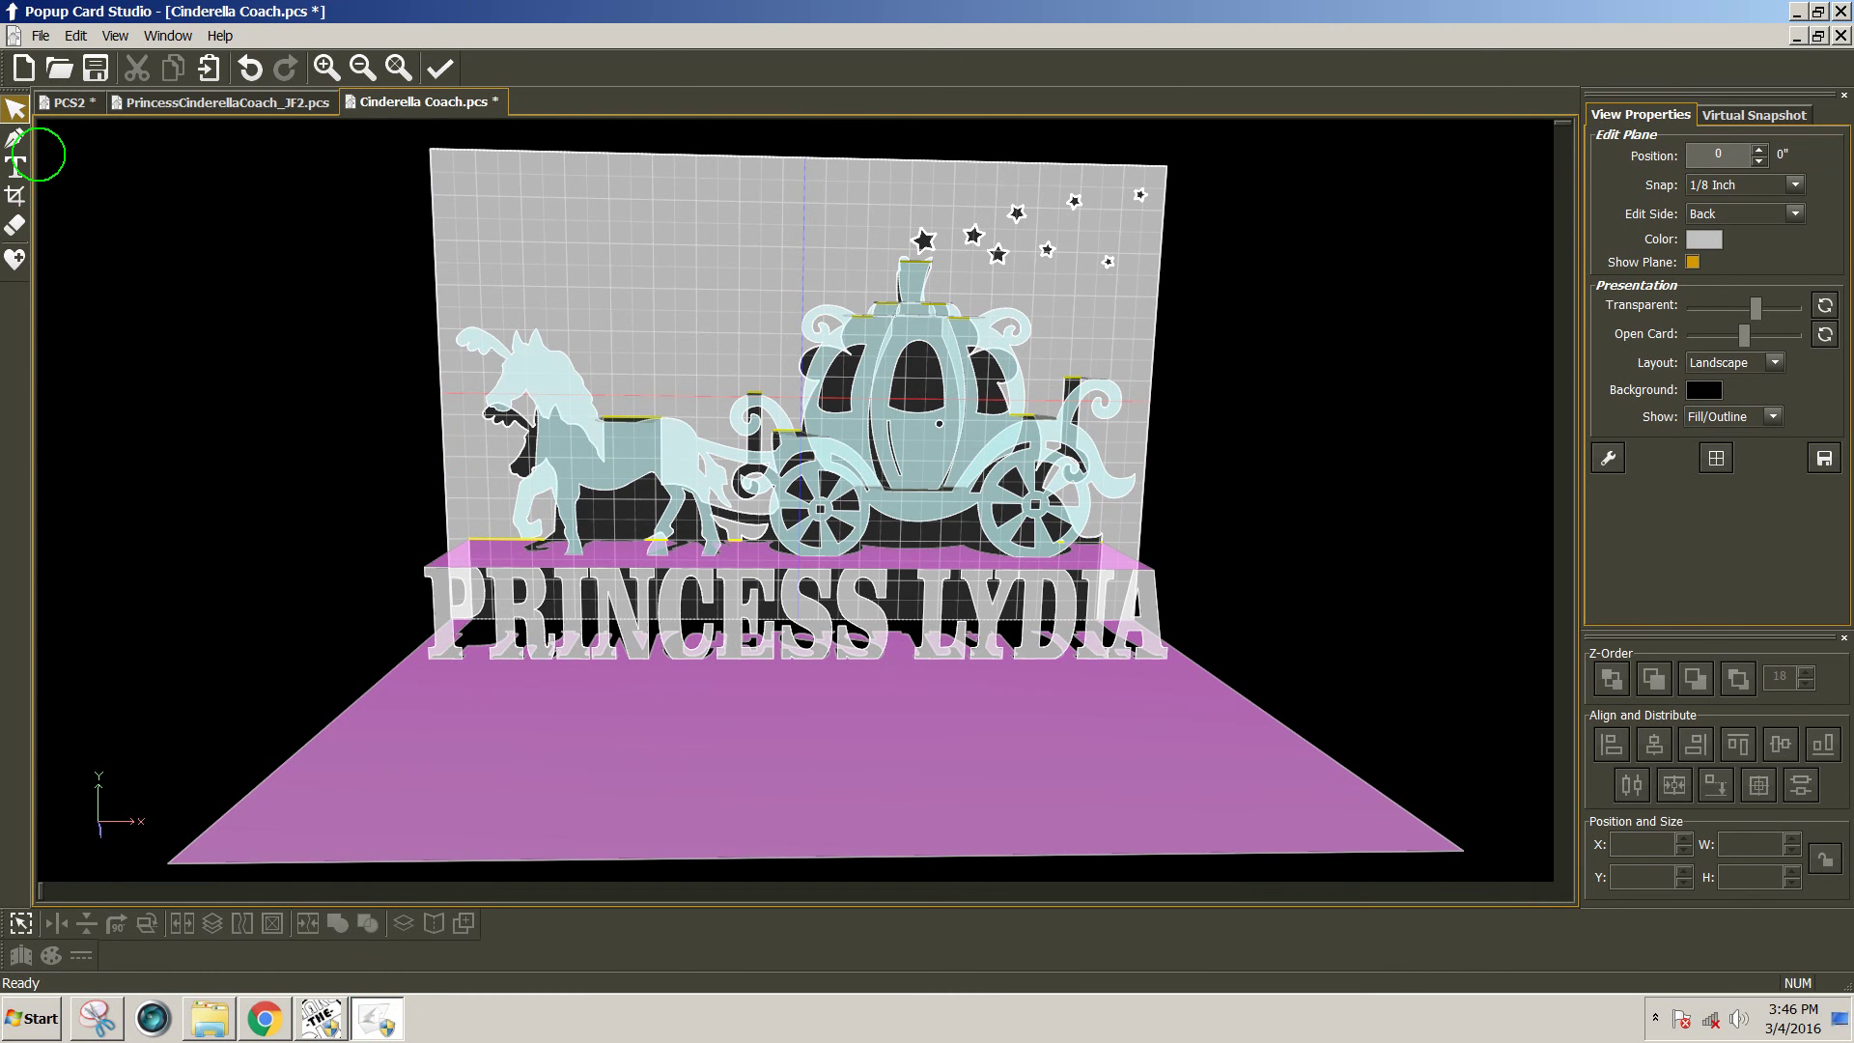
# Export the project shapes as an SVG file named "Cinderella Coach_shapesLydia.svg" on the Desktop.
pyautogui.click(41, 36)
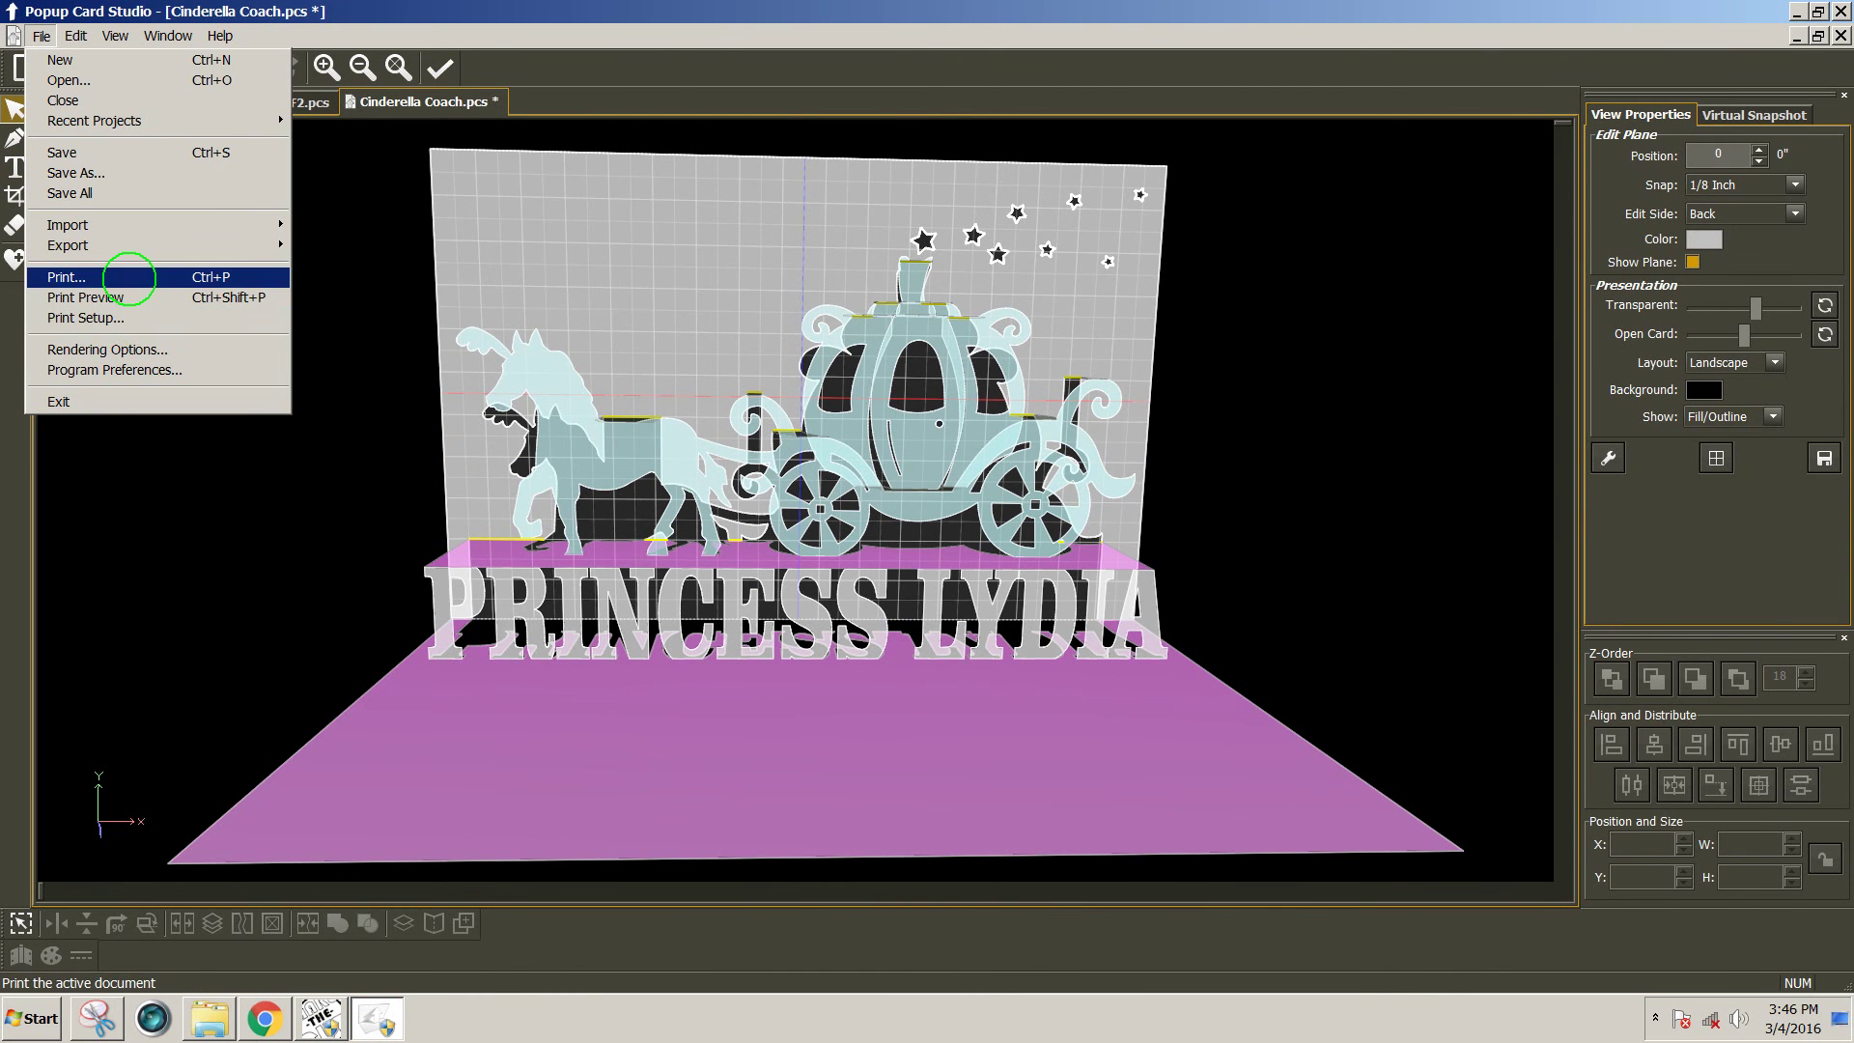
pyautogui.moveTo(126, 245)
pyautogui.moveTo(329, 266)
pyautogui.click(502, 264)
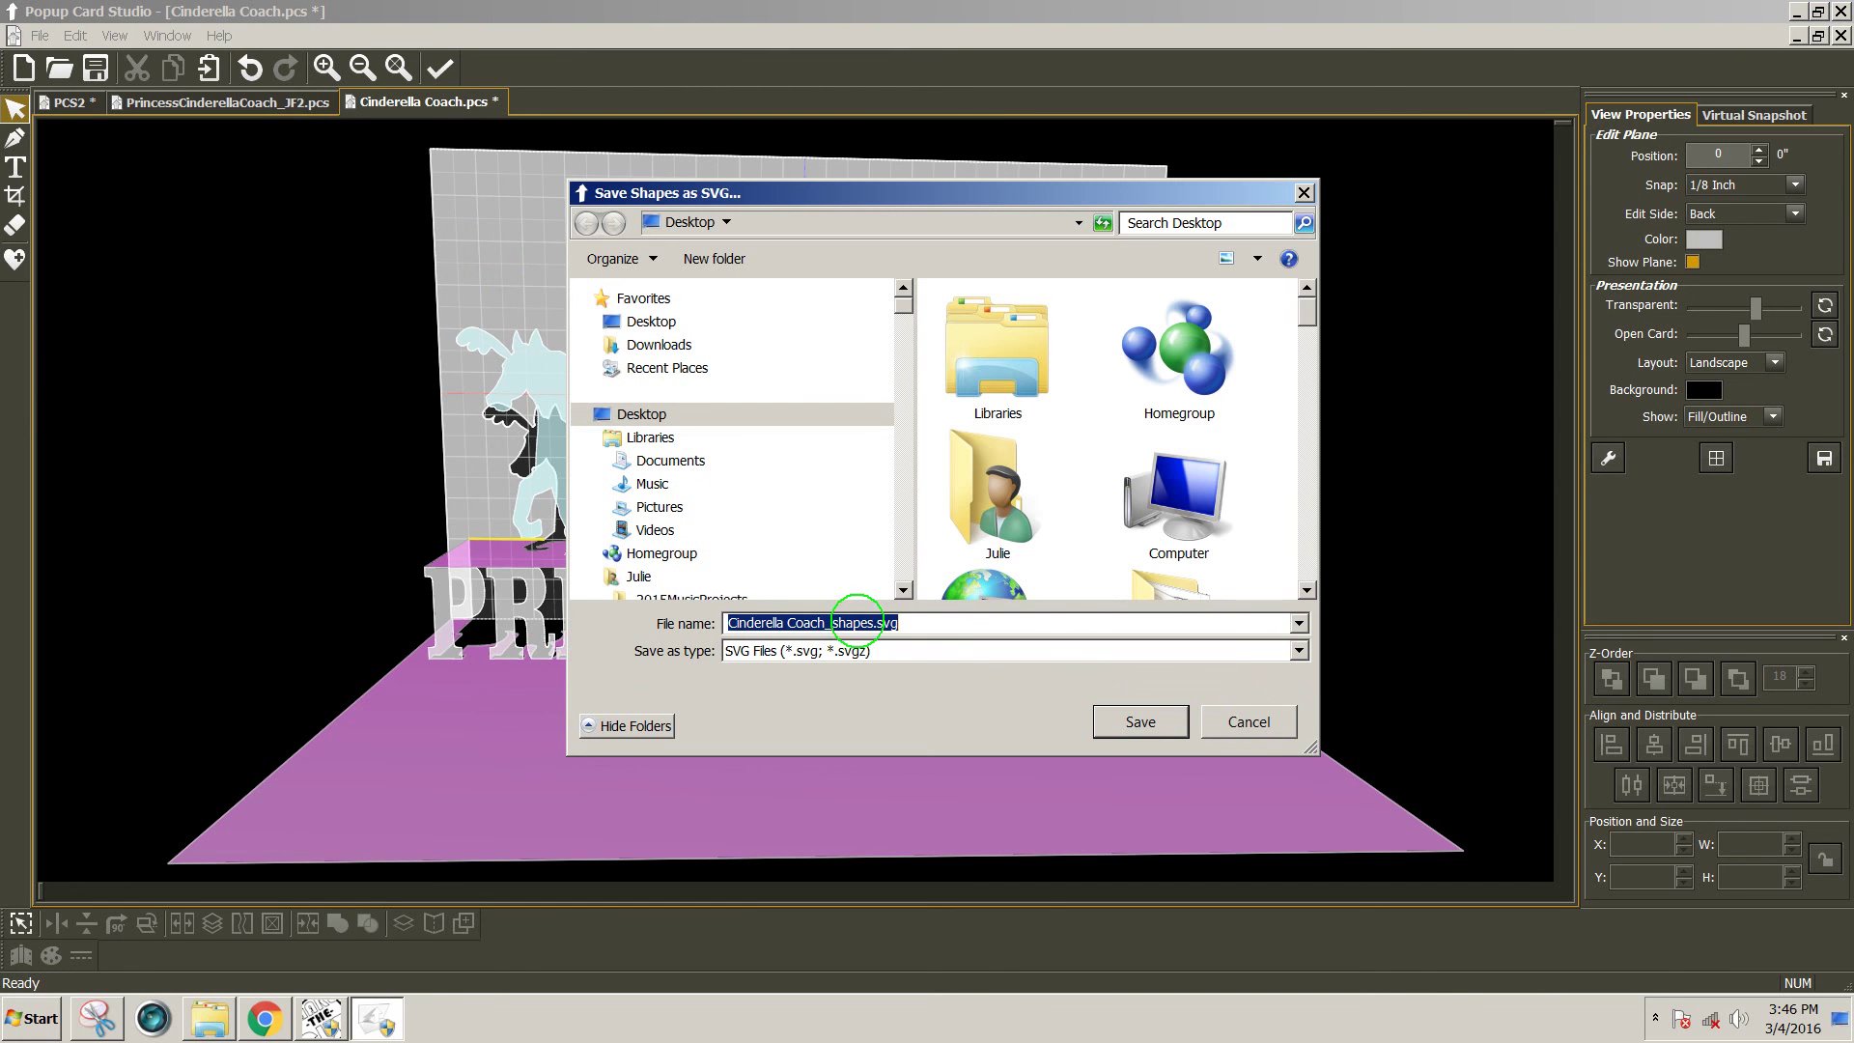
pyautogui.click(868, 622)
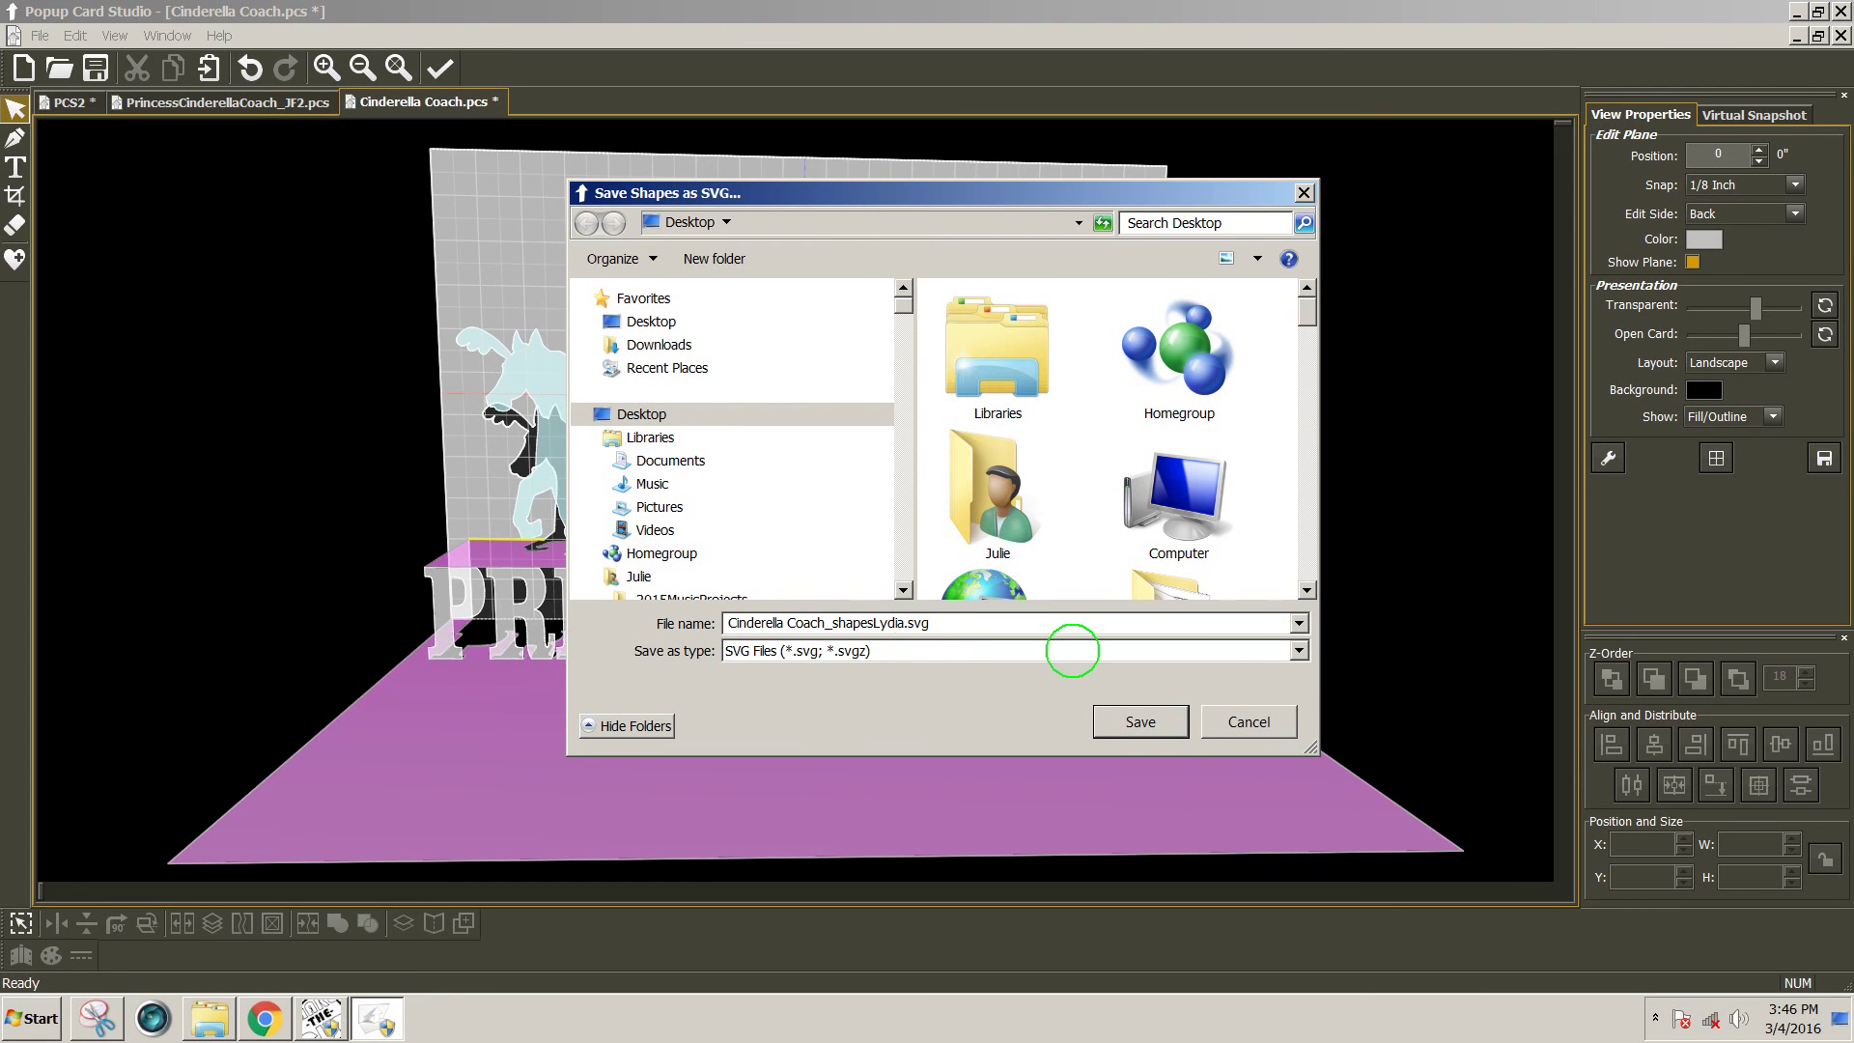
pyautogui.click(1140, 721)
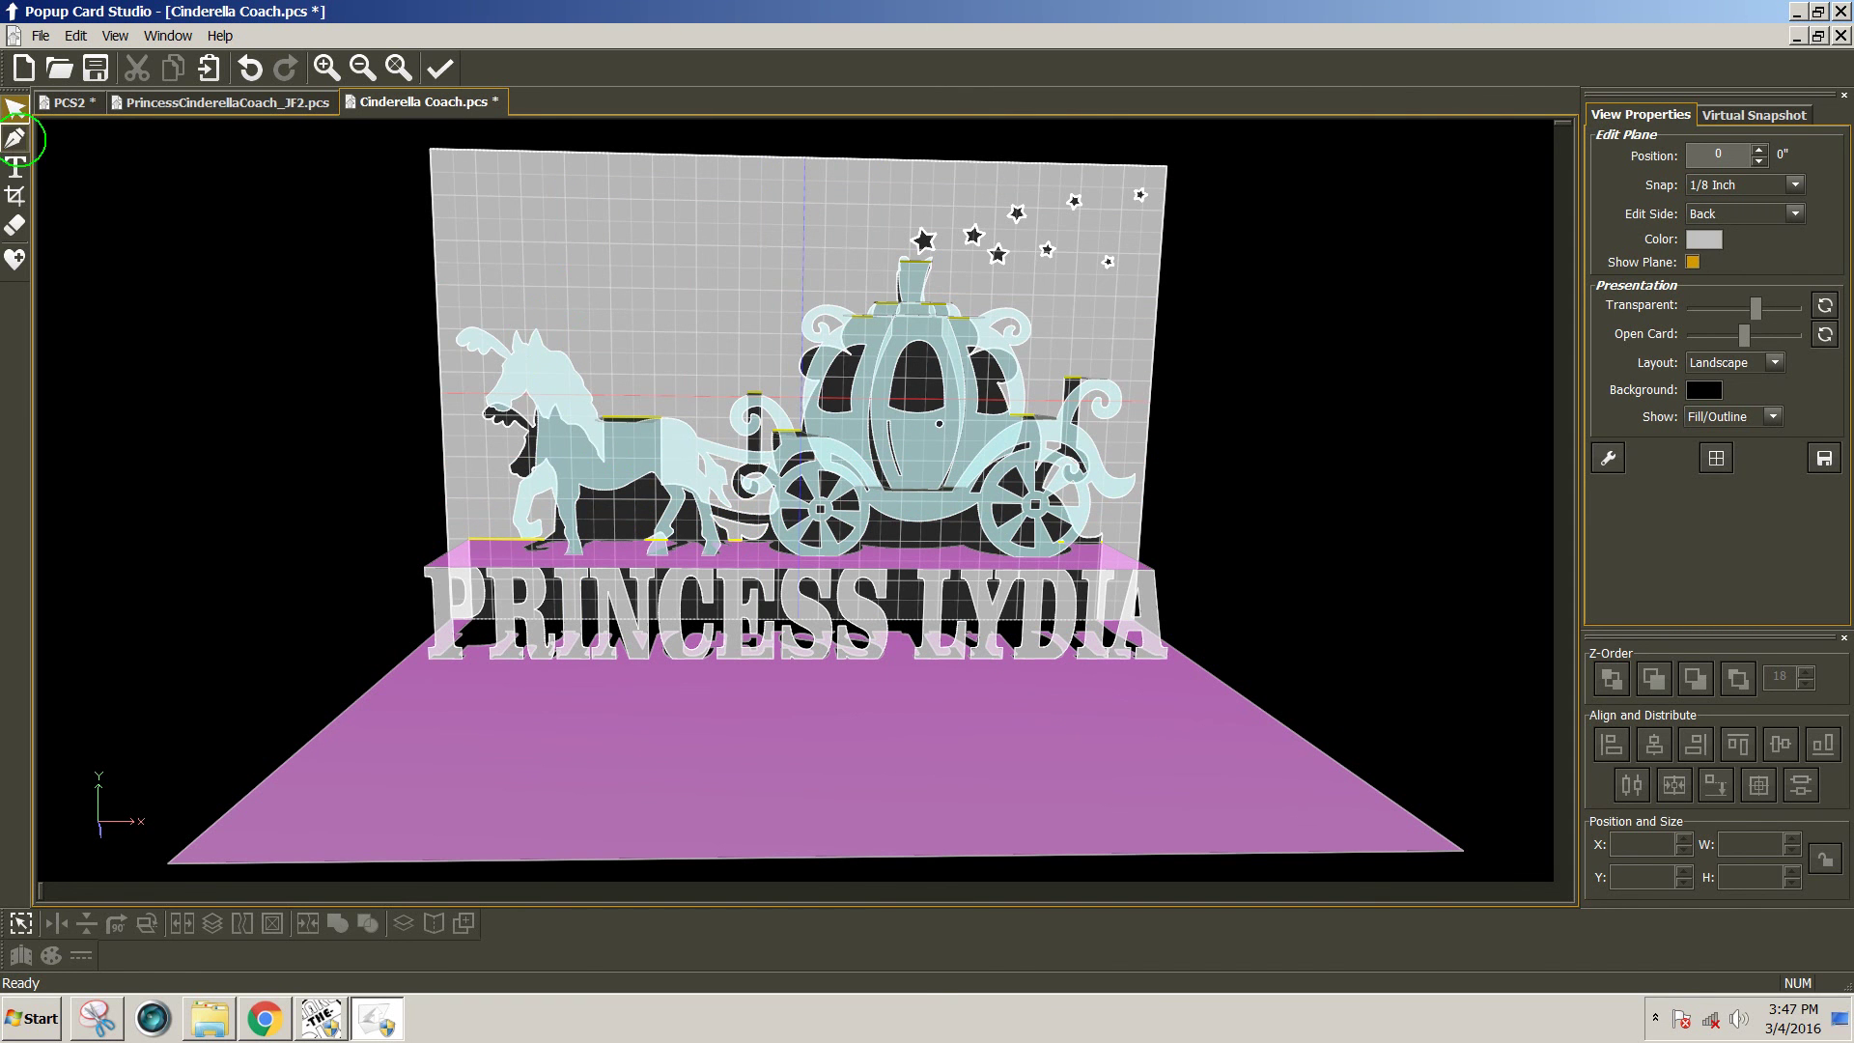
# Save the project under the new name "Cinderella CoachLydia.pcs" on the Desktop.
pyautogui.click(41, 36)
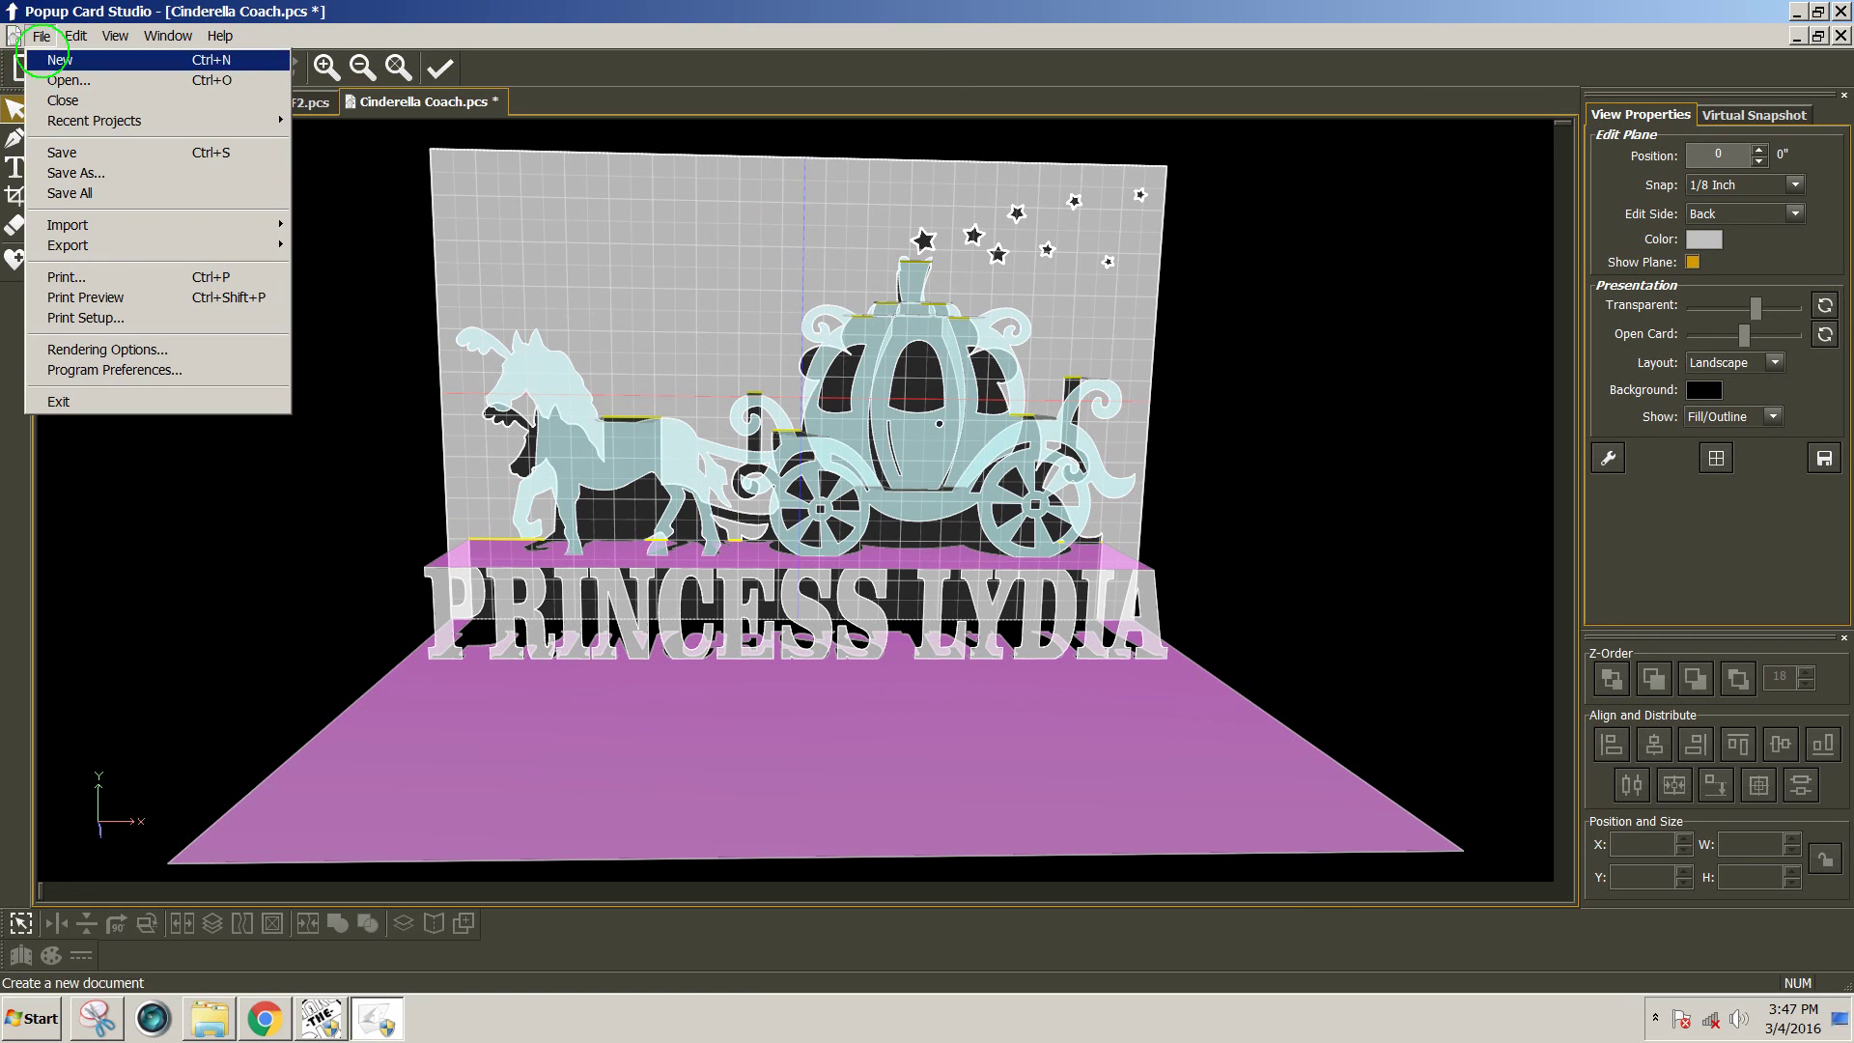
pyautogui.click(63, 168)
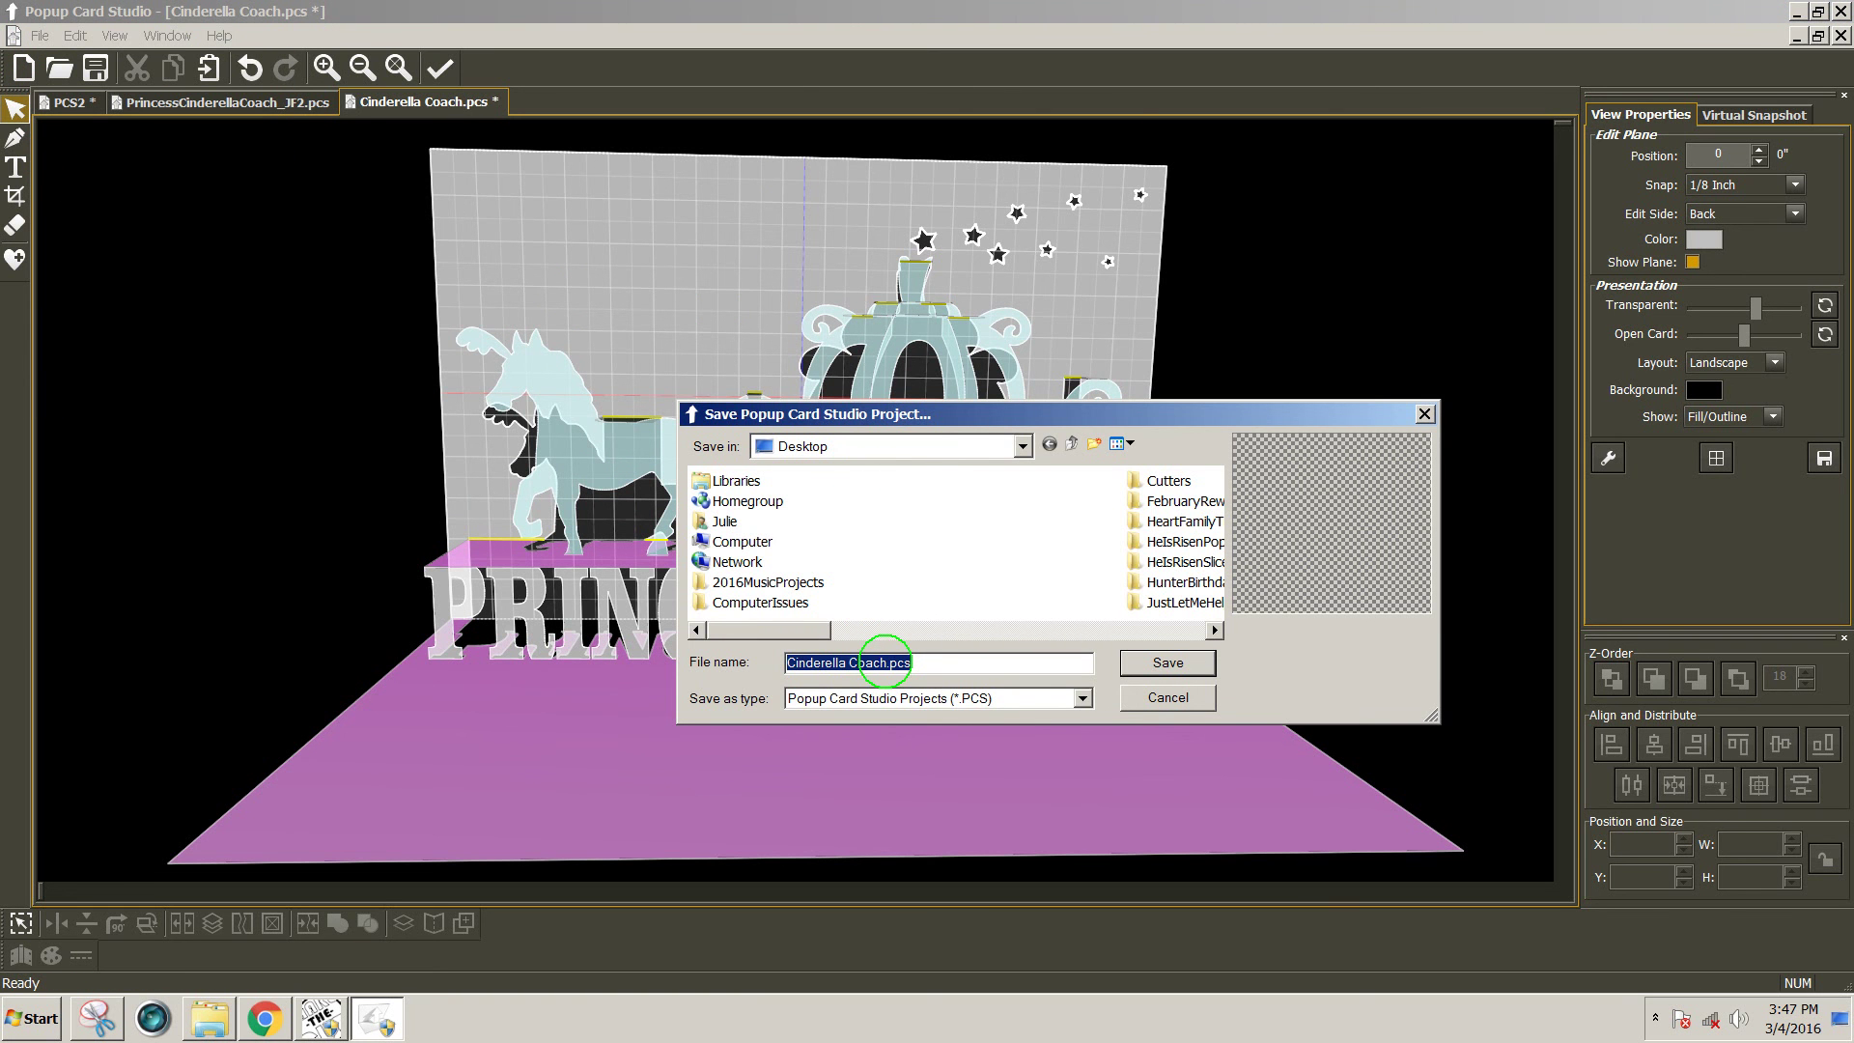
pyautogui.click(884, 663)
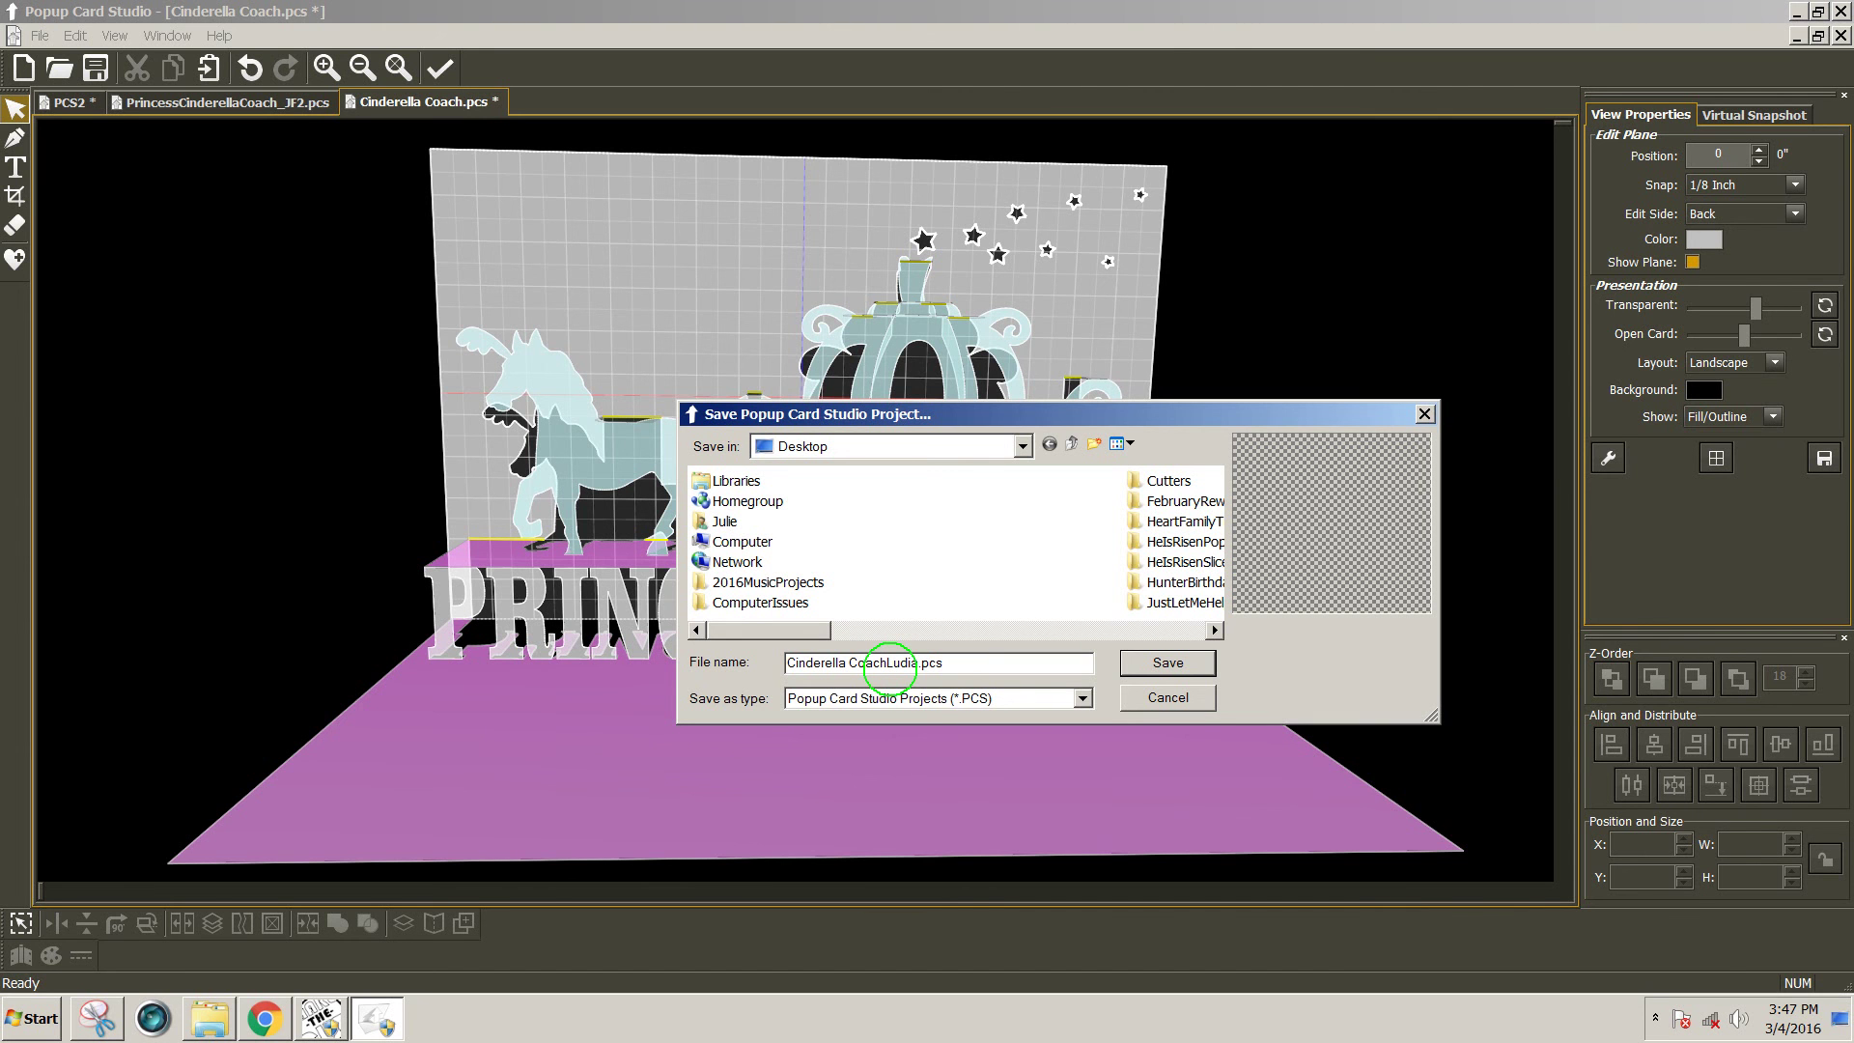
pyautogui.write('Ludia')
pyautogui.moveTo(892, 663); pyautogui.dragTo(899, 662)
pyautogui.click(1171, 664)
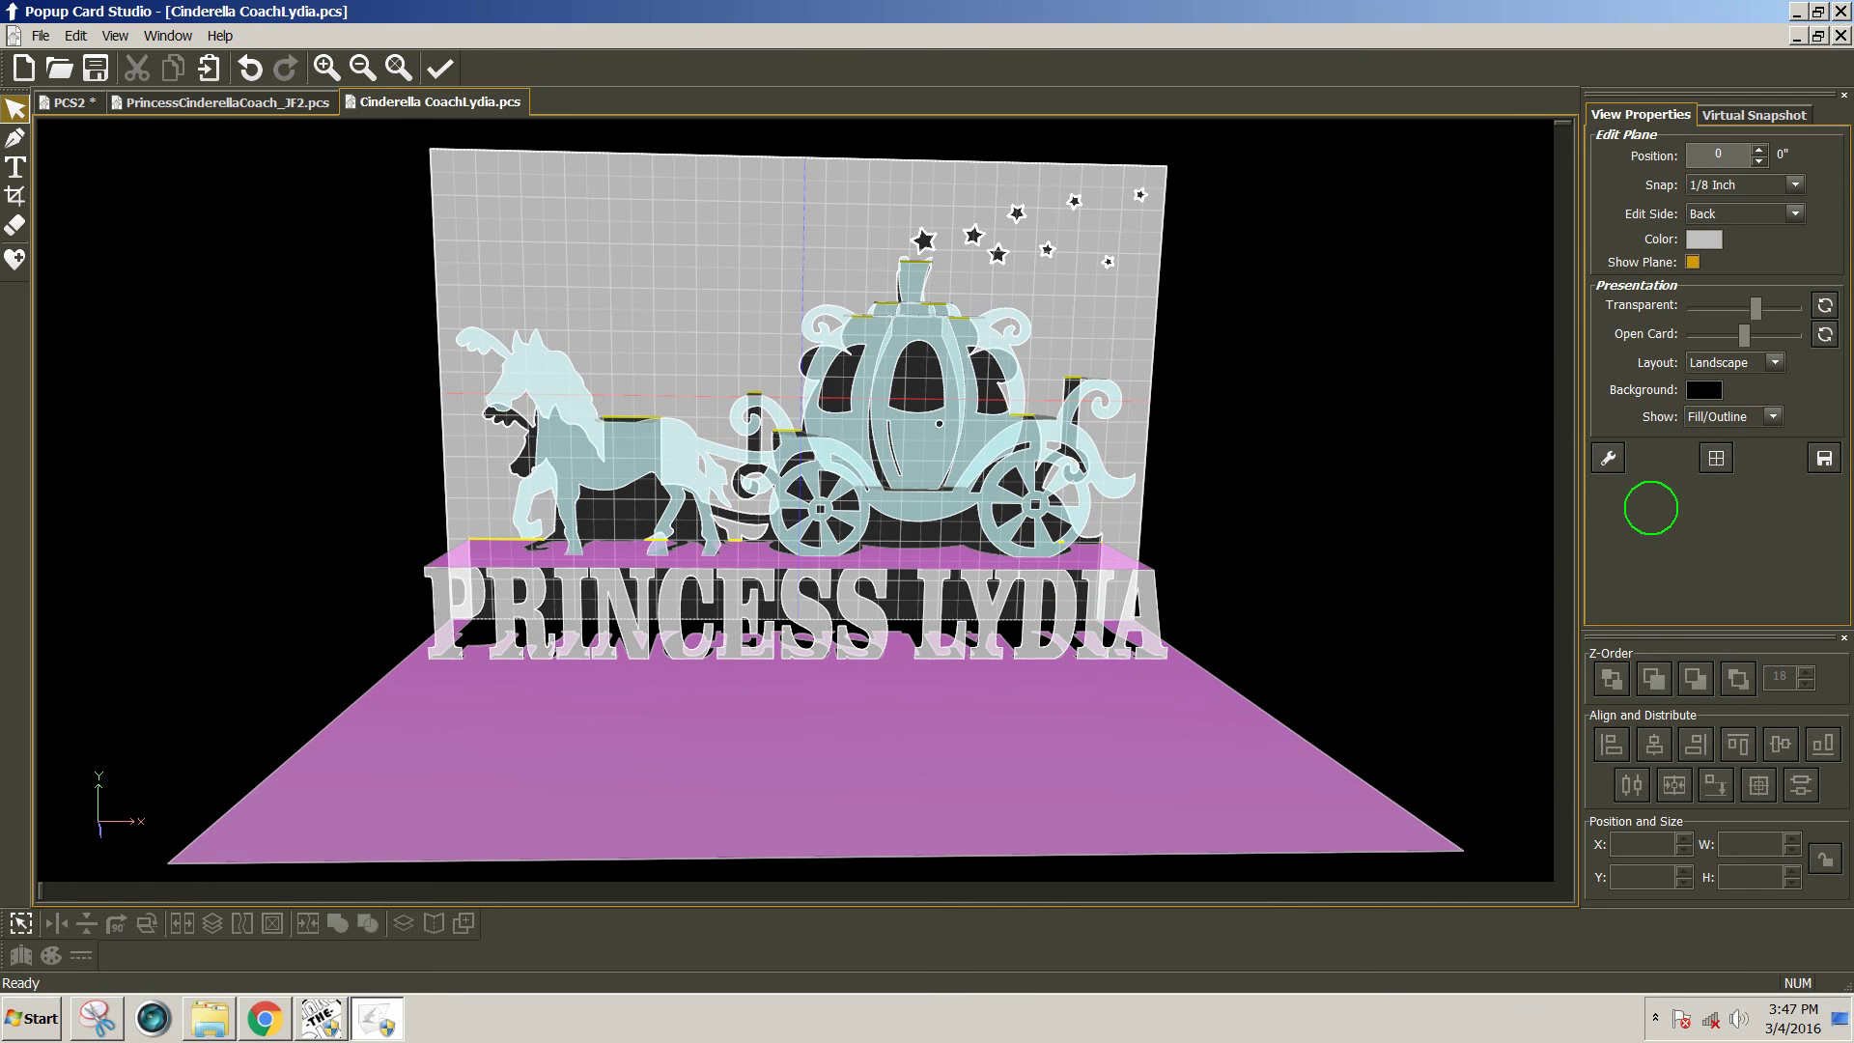
# Start a virtual snapshot preview render of the card, look at it, and cancel the rendering.
pyautogui.click(1729, 113)
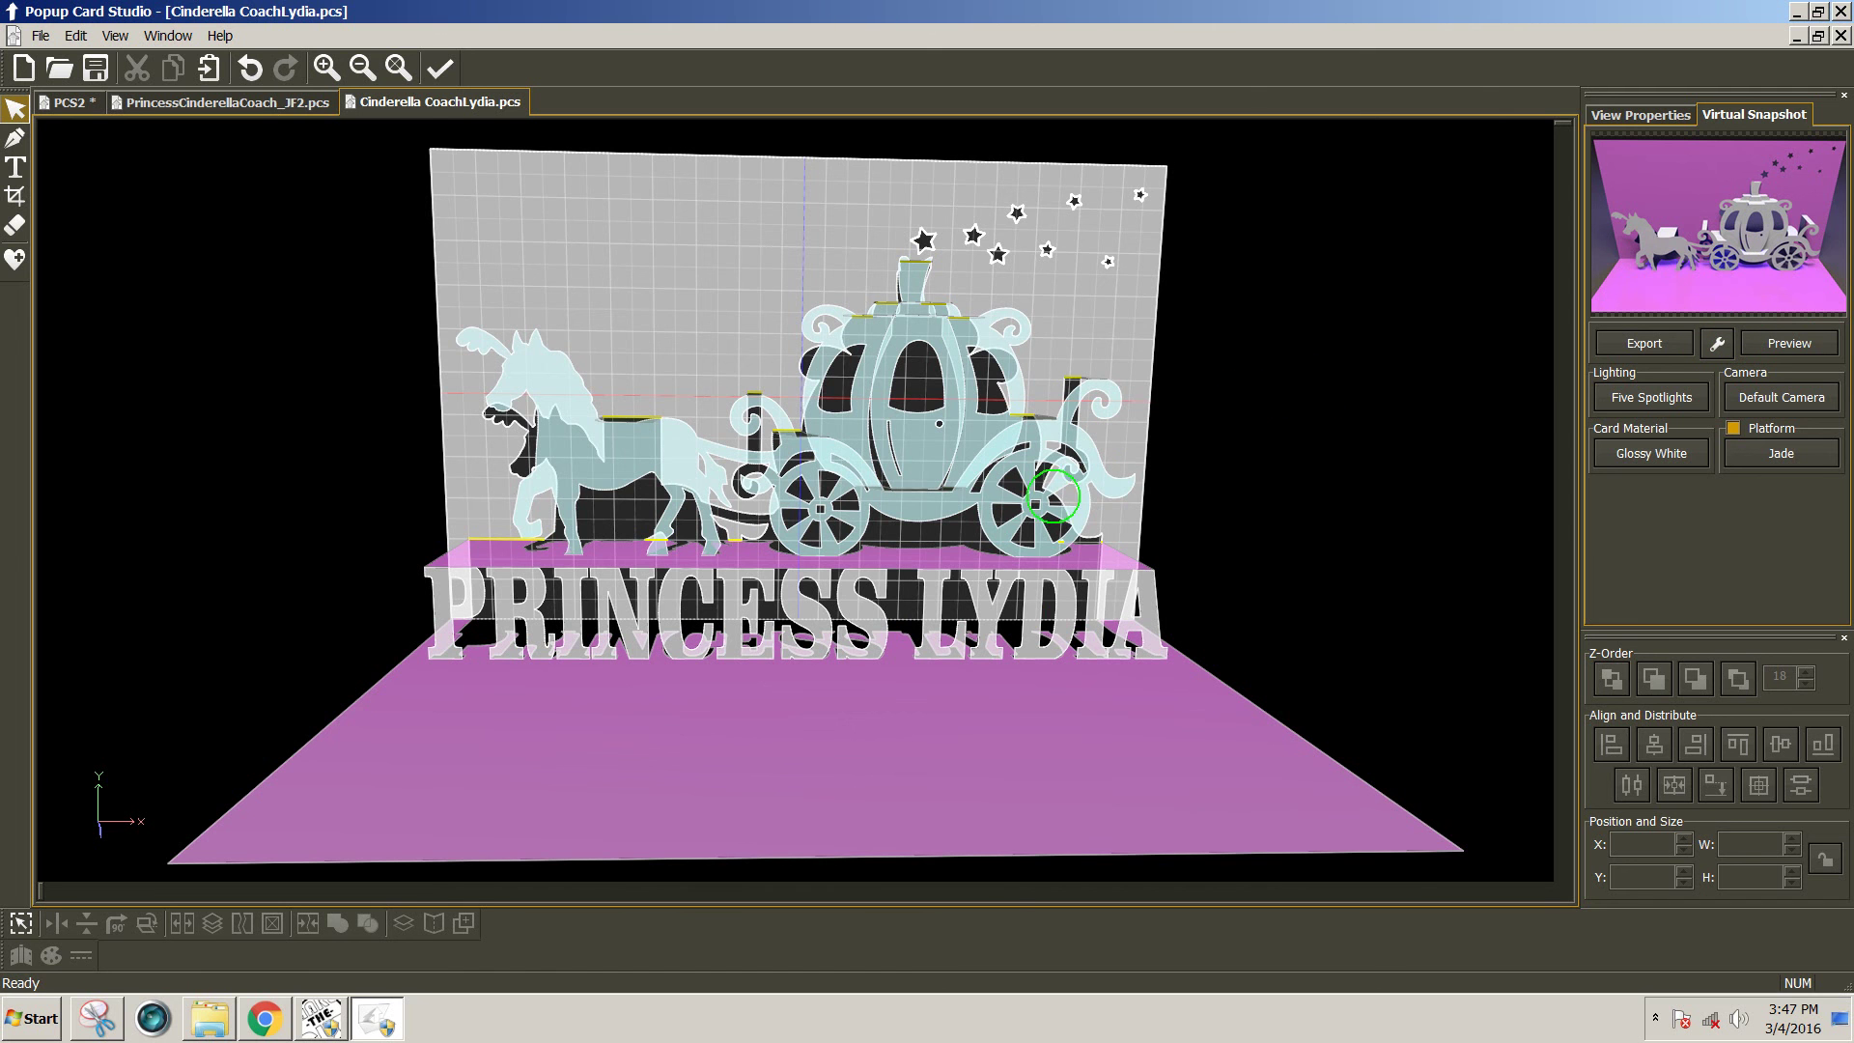
pyautogui.click(1789, 343)
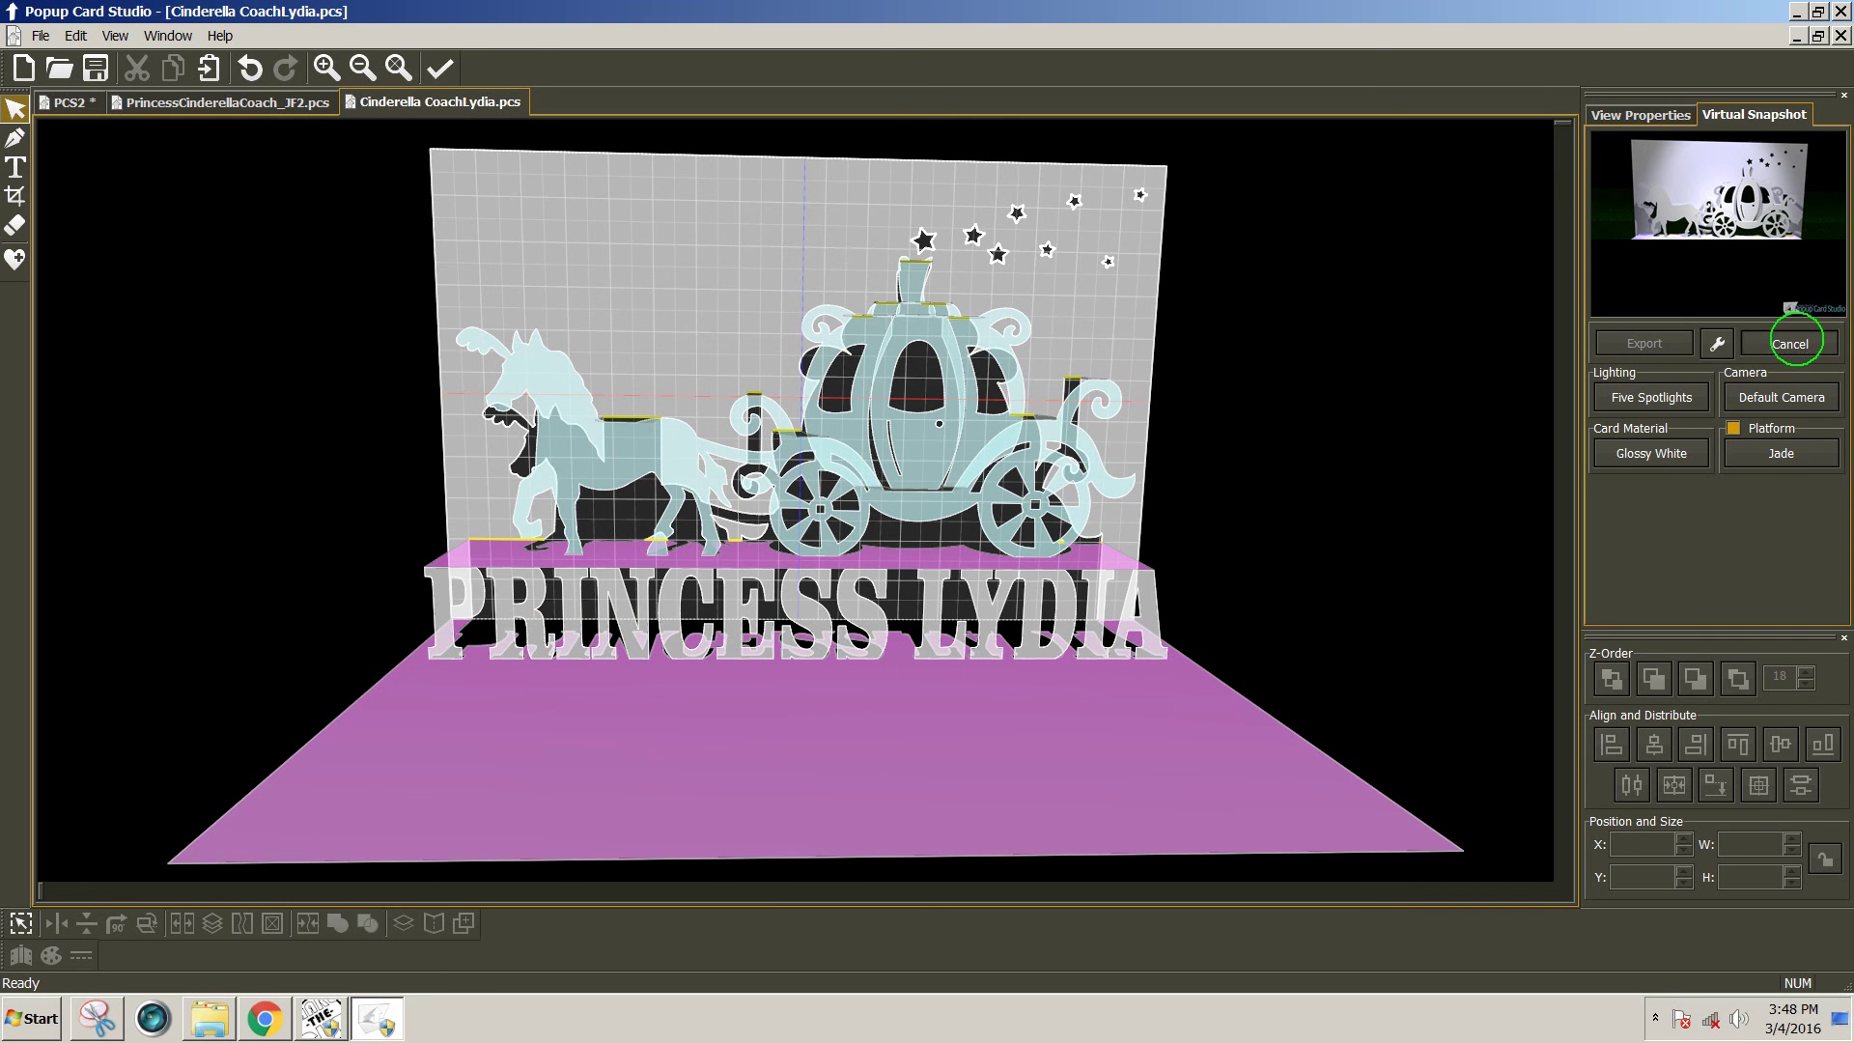
pyautogui.click(1792, 342)
# Export the virtual snapshot to the Desktop as a High Quality 640 x 480 PNG named "Cinderella CoachLydia.pcs_640x480_HQ.png".
pyautogui.click(1653, 345)
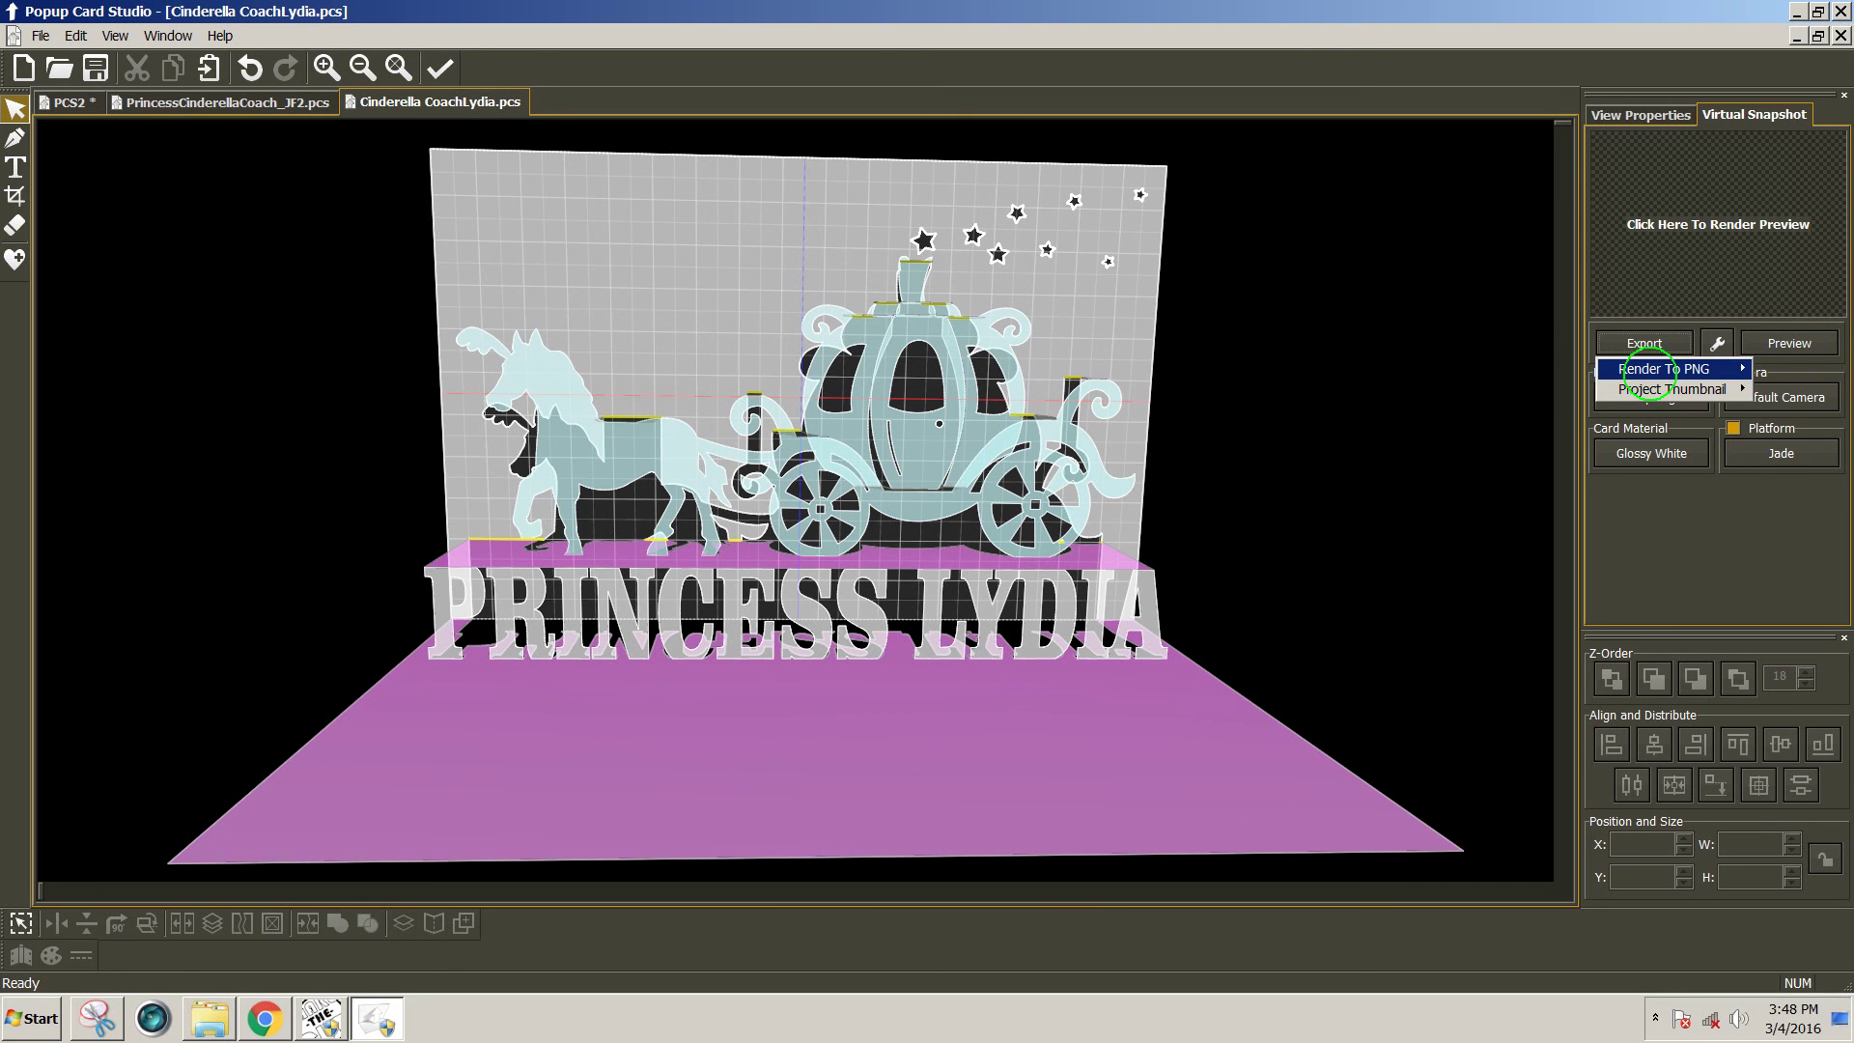
pyautogui.moveTo(1663, 369)
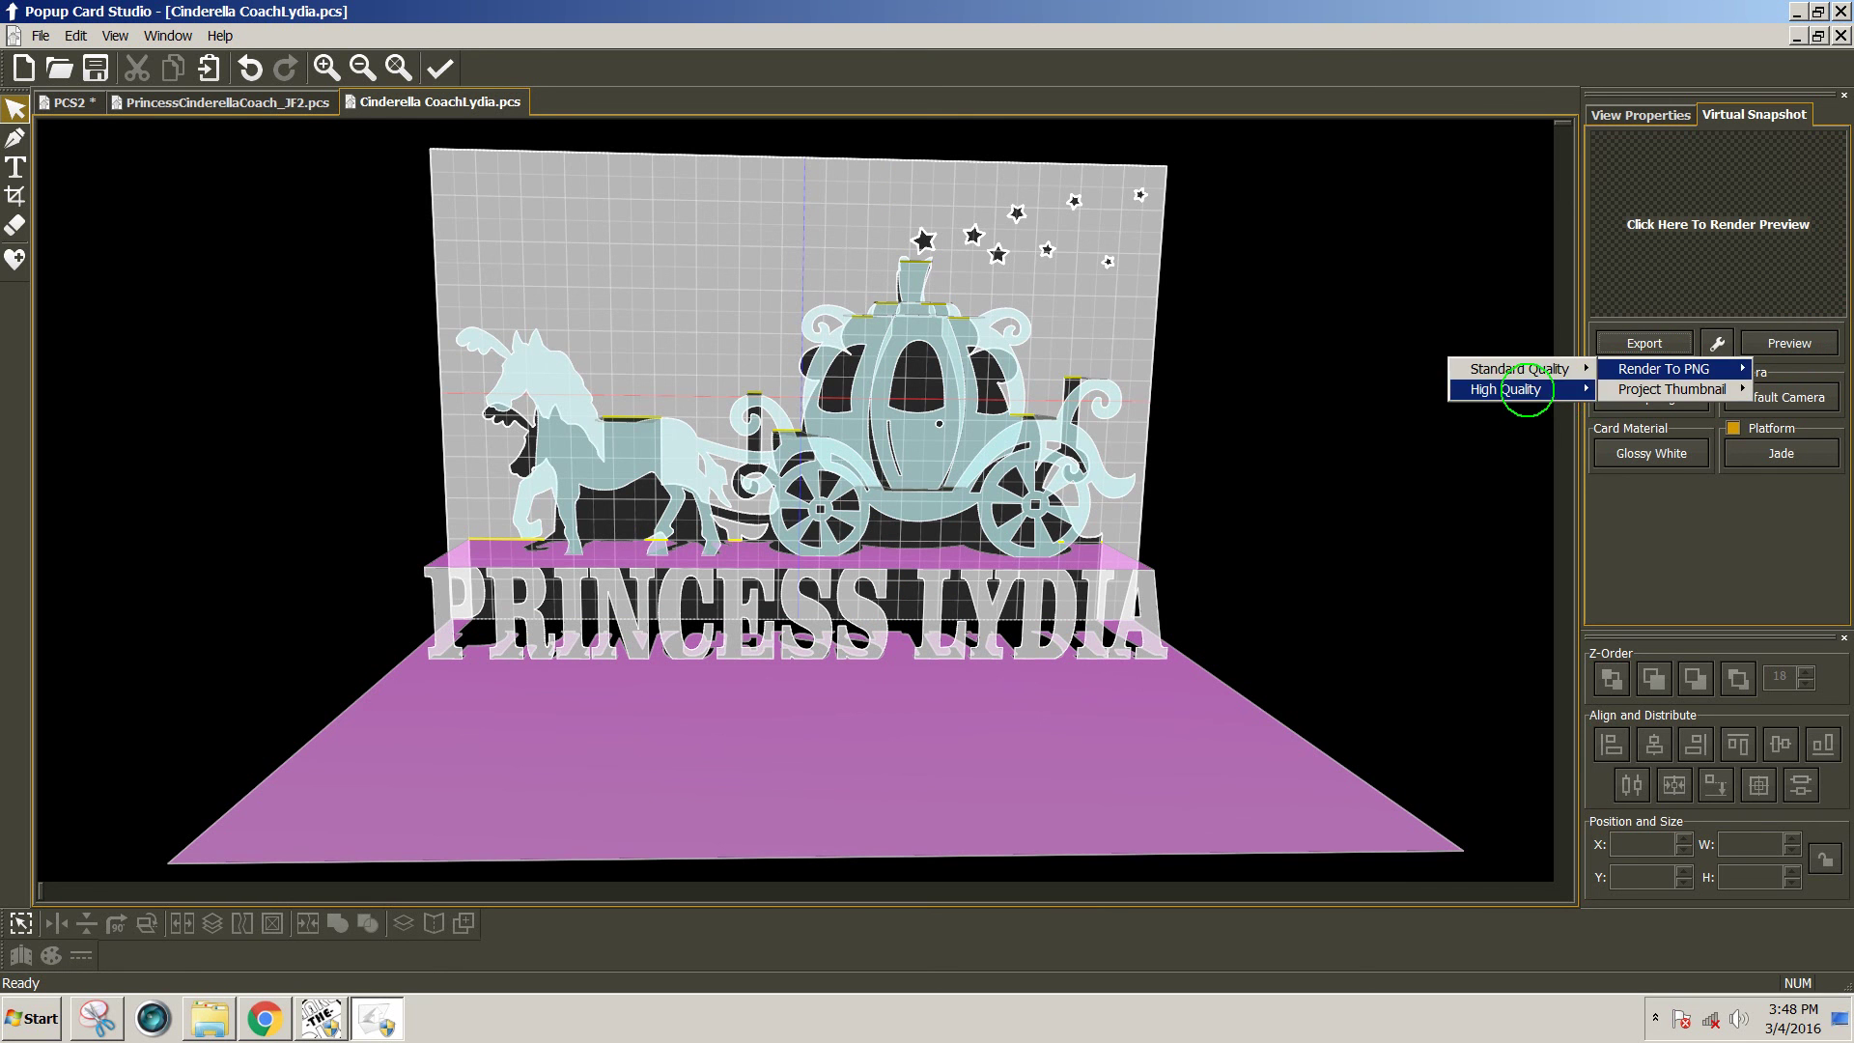
pyautogui.moveTo(1526, 390)
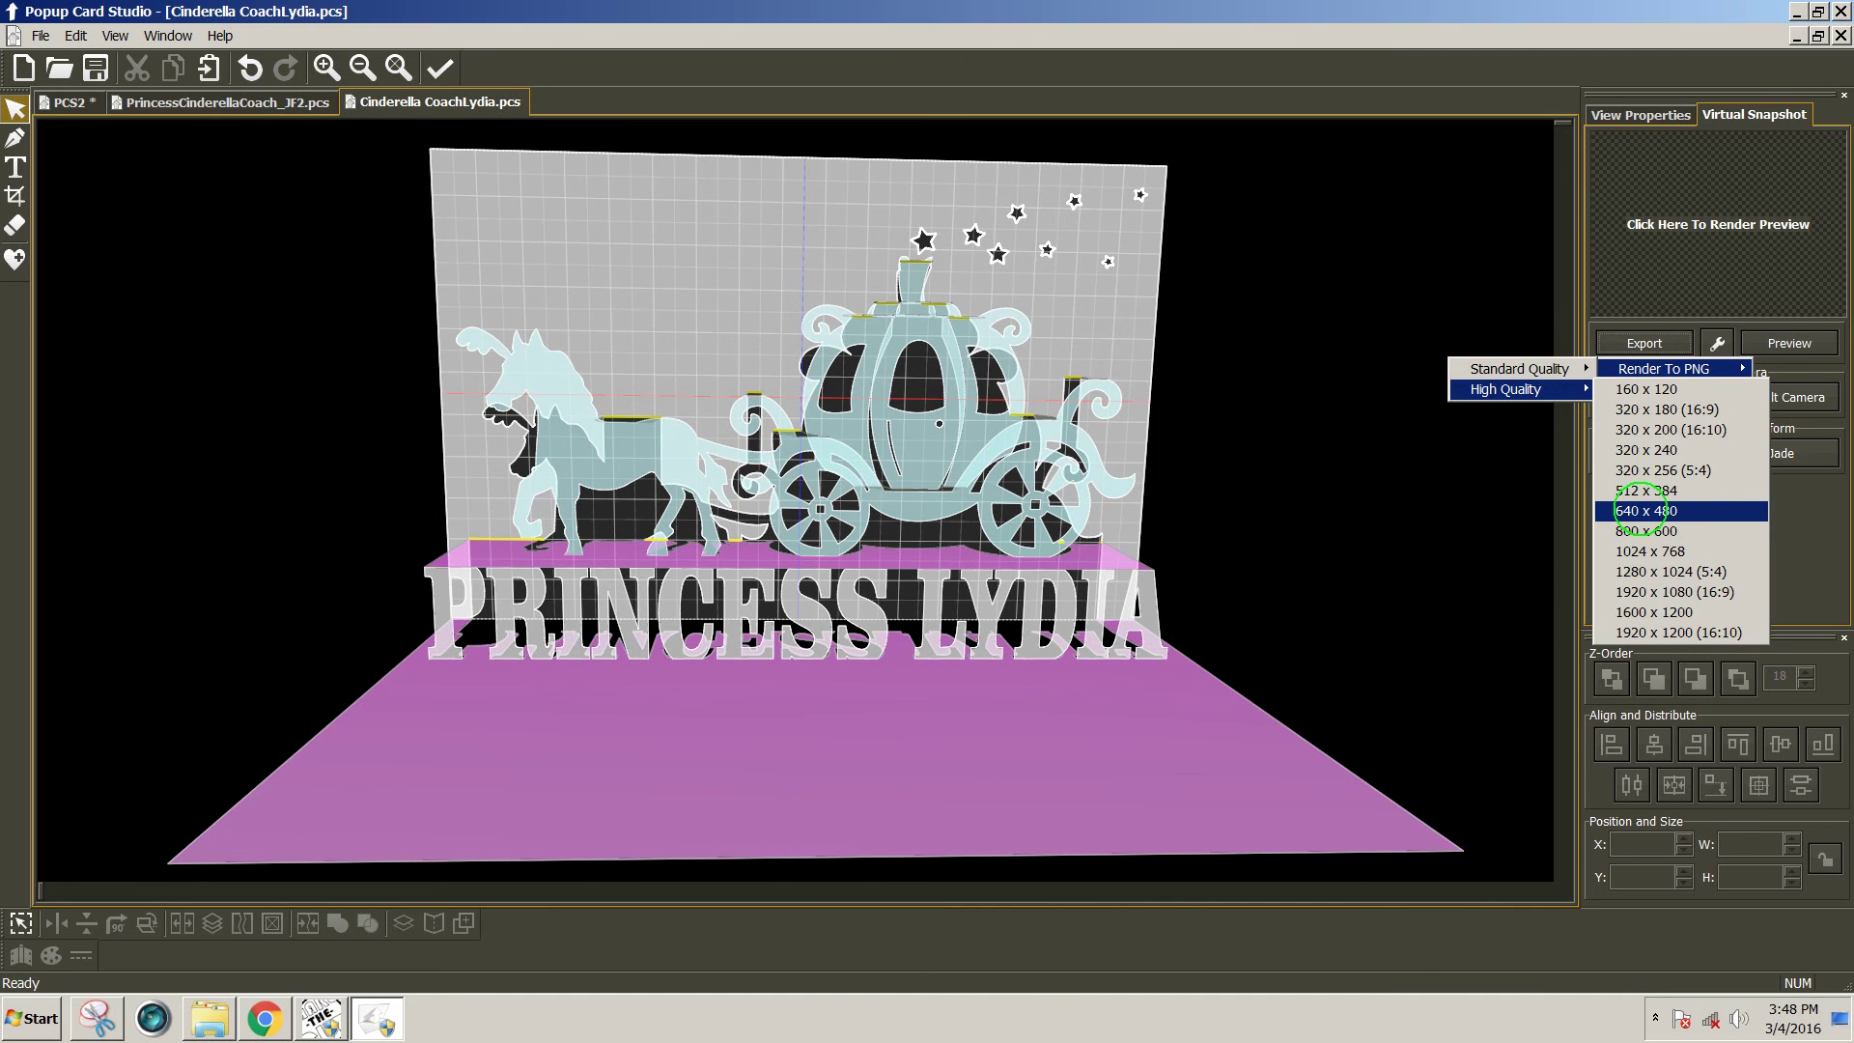
pyautogui.click(1642, 509)
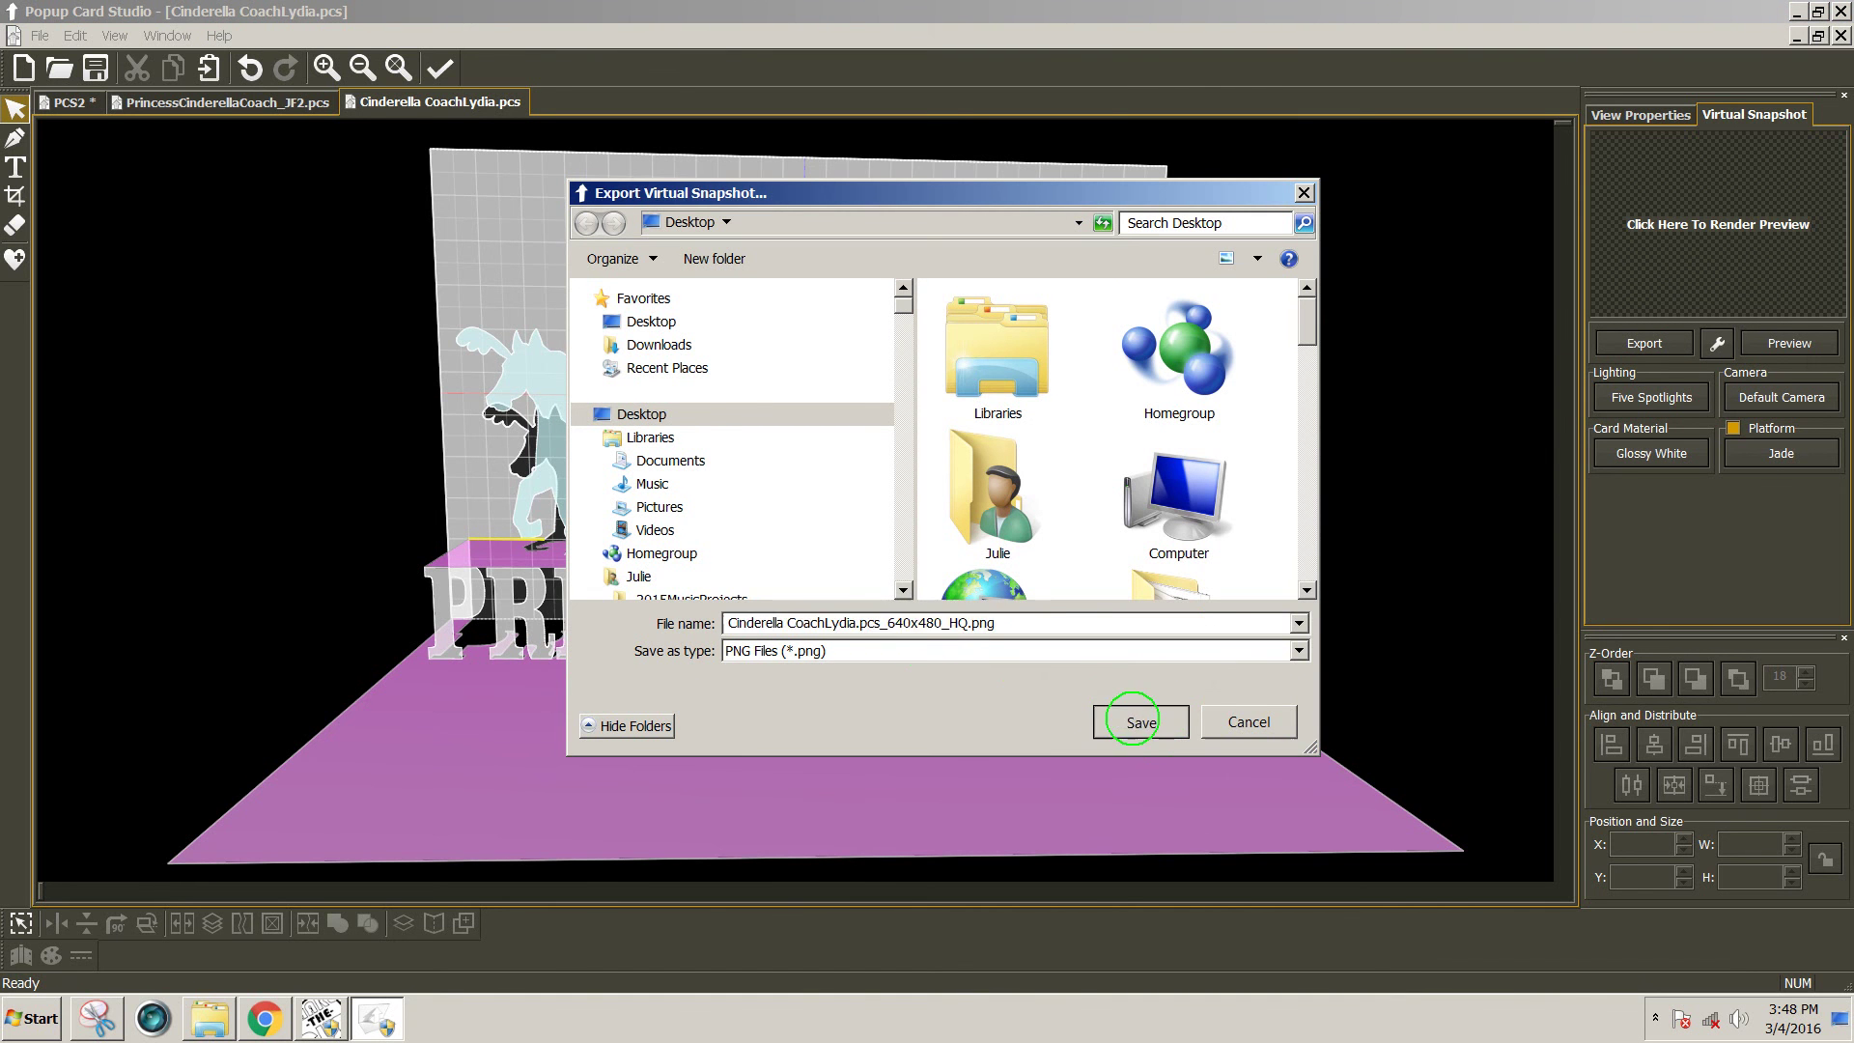
pyautogui.click(1125, 720)
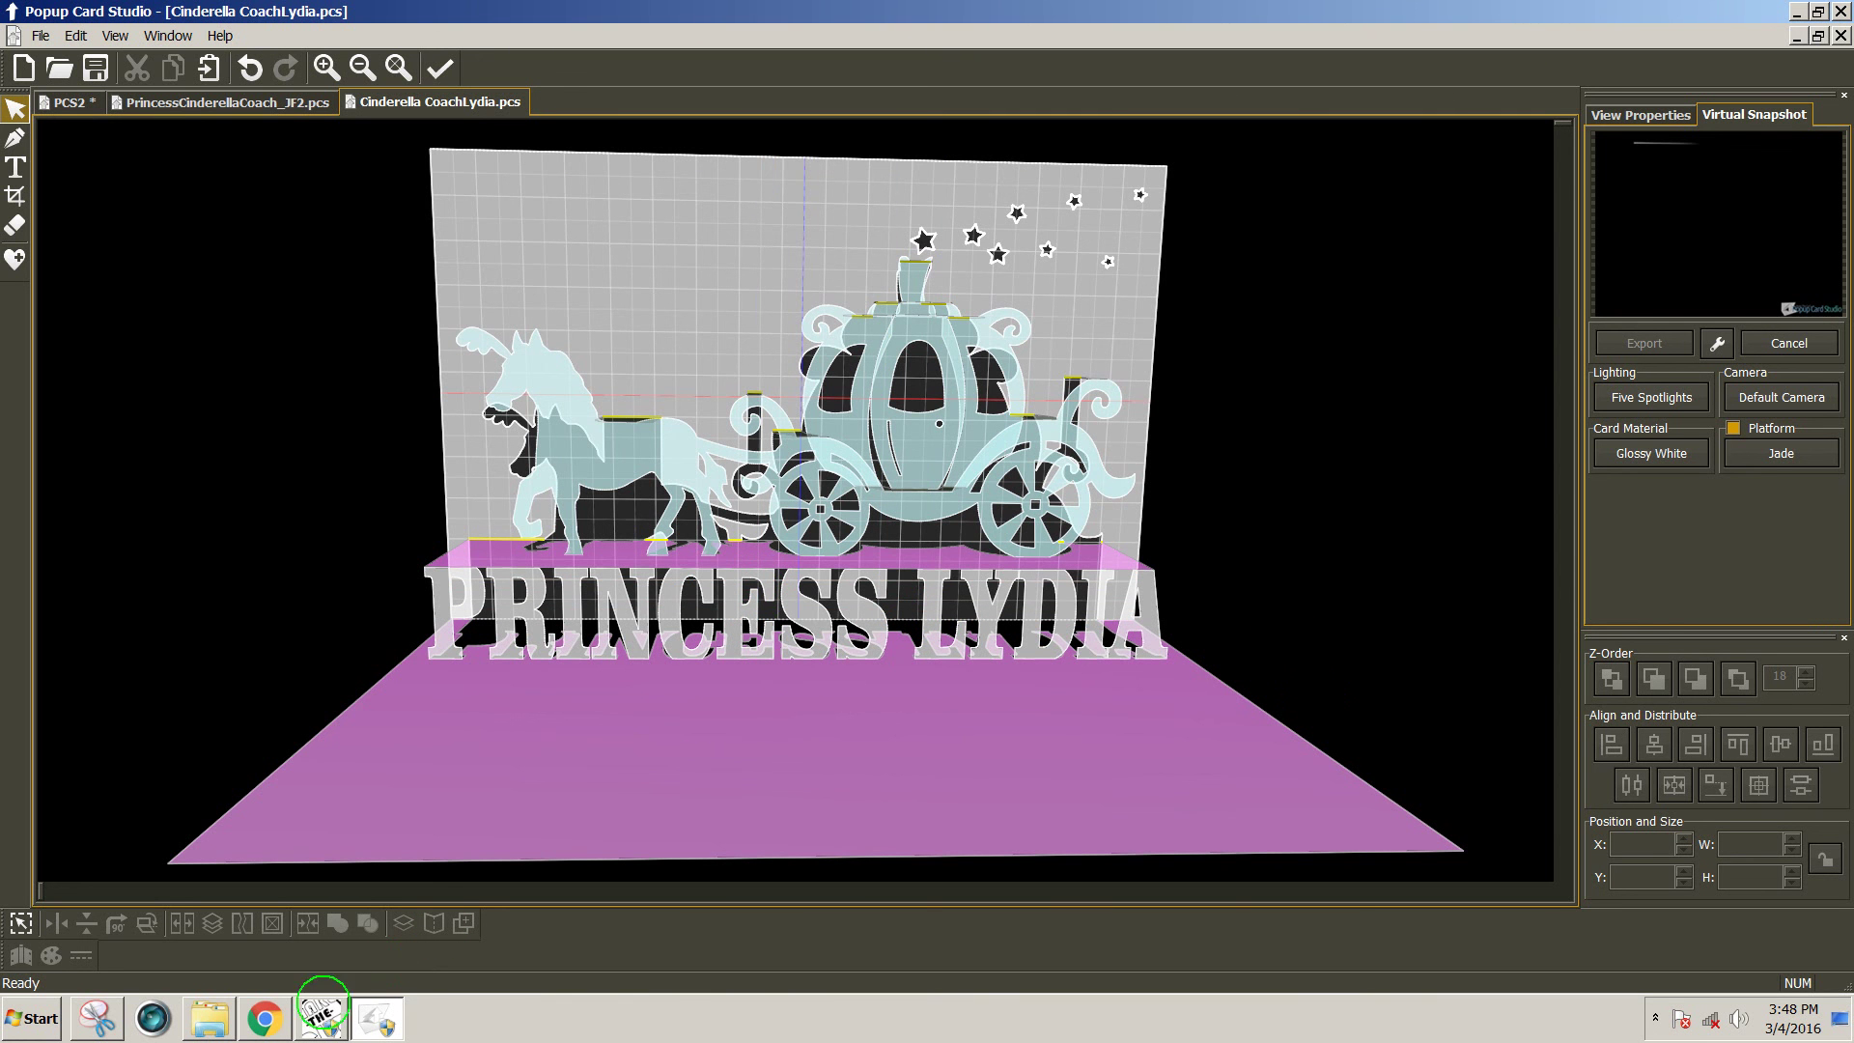
# Switch to Make The Cut, create a new project and import "Cinderella CoachLydia.svg" from the Desktop.
pyautogui.click(322, 1030)
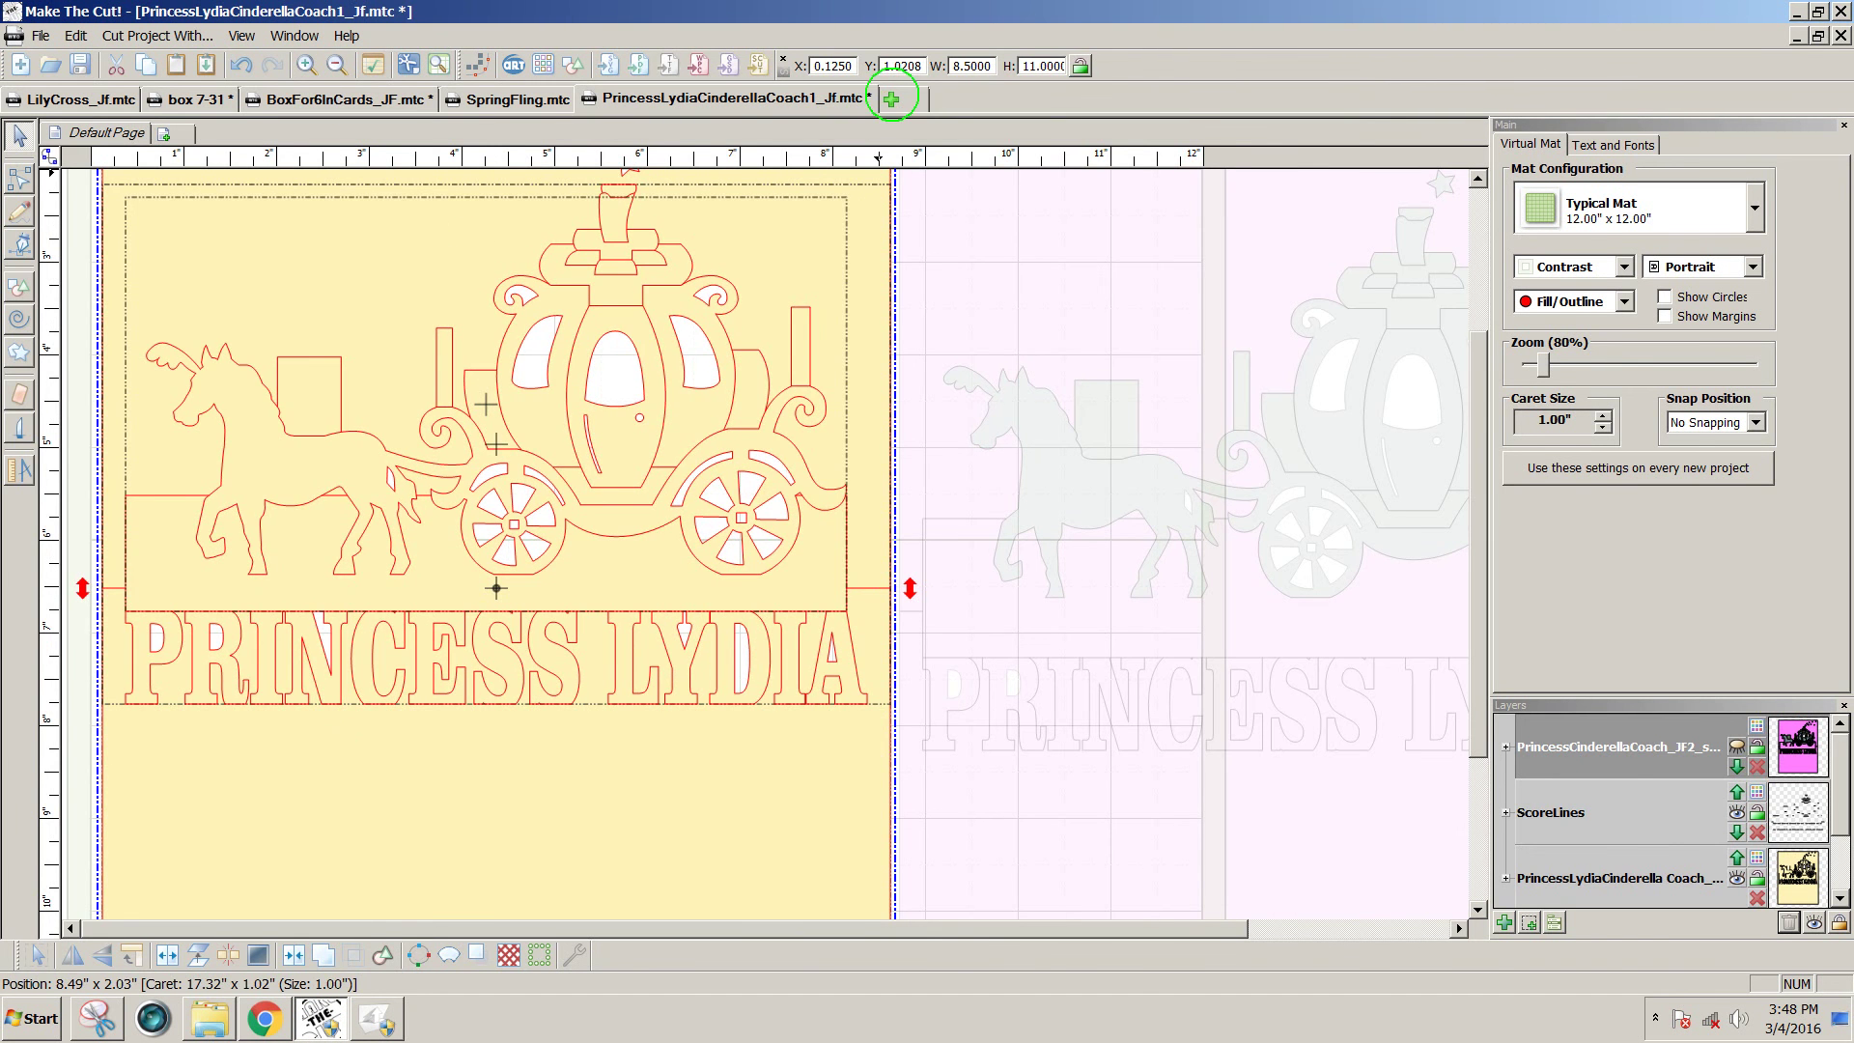
pyautogui.click(891, 100)
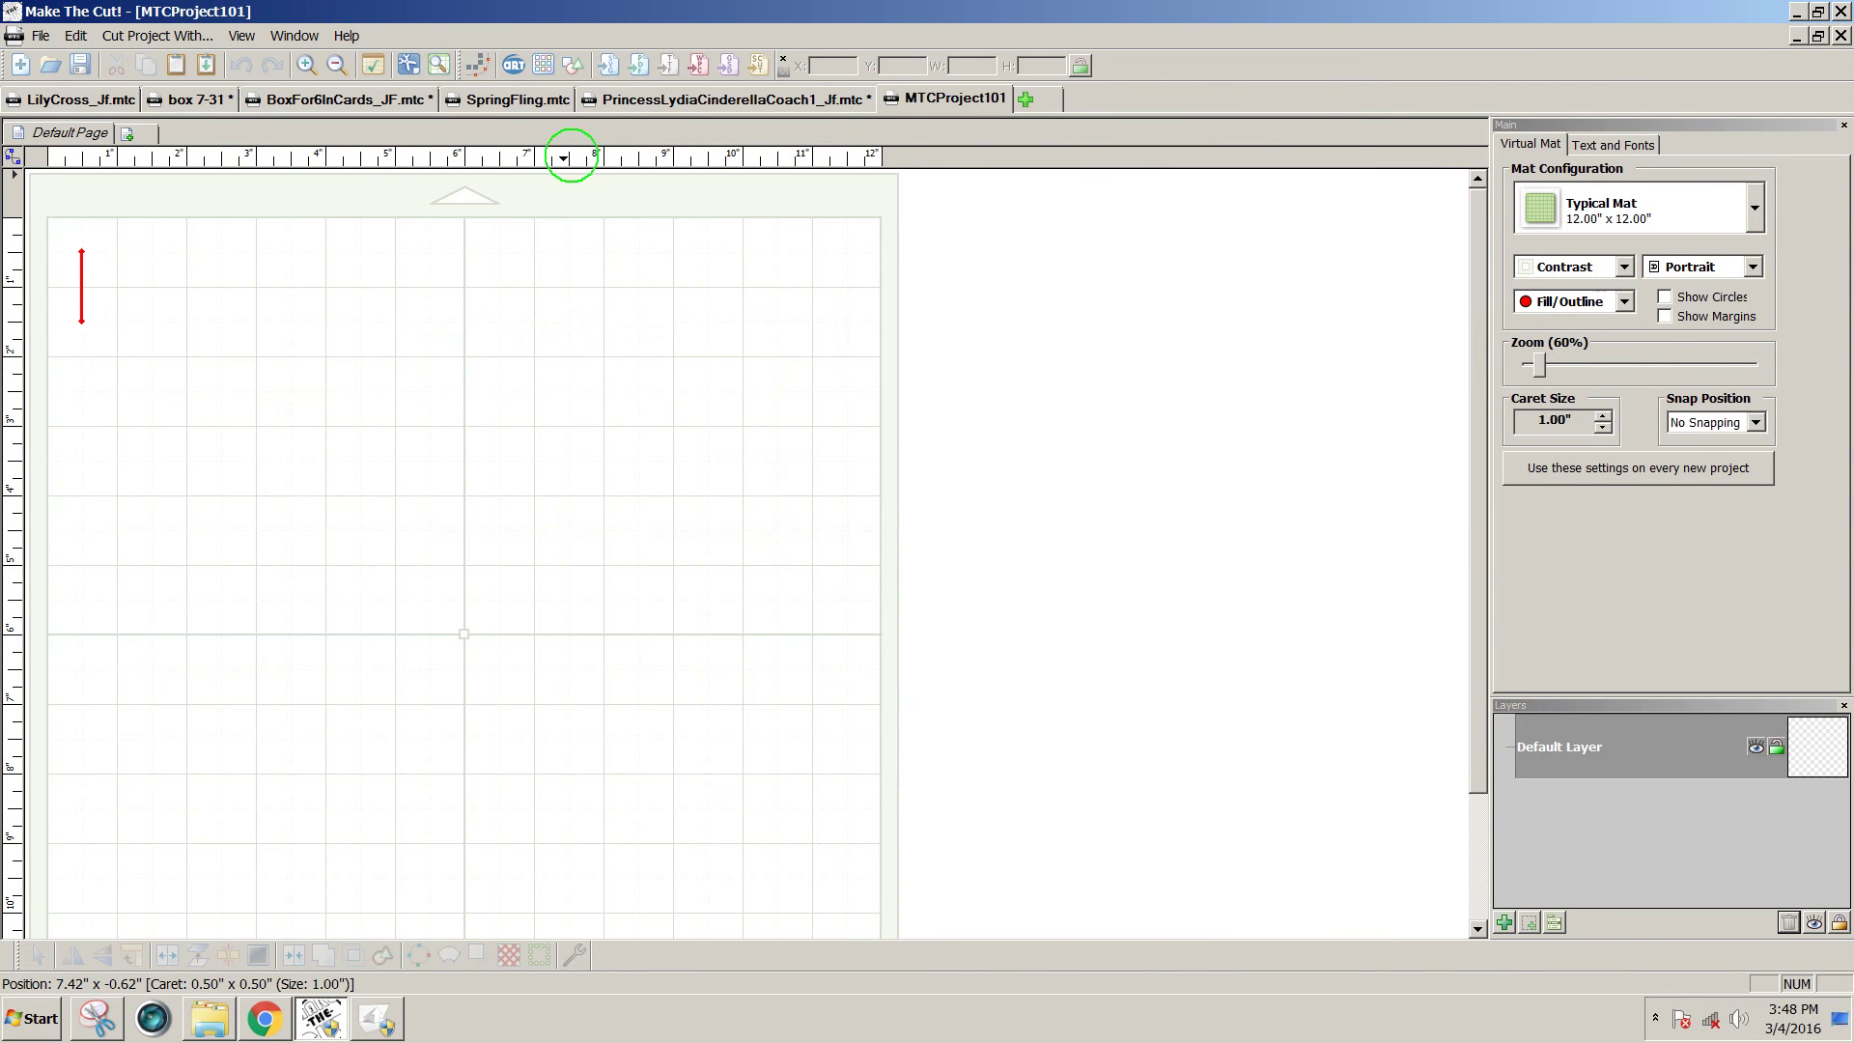
pyautogui.click(608, 65)
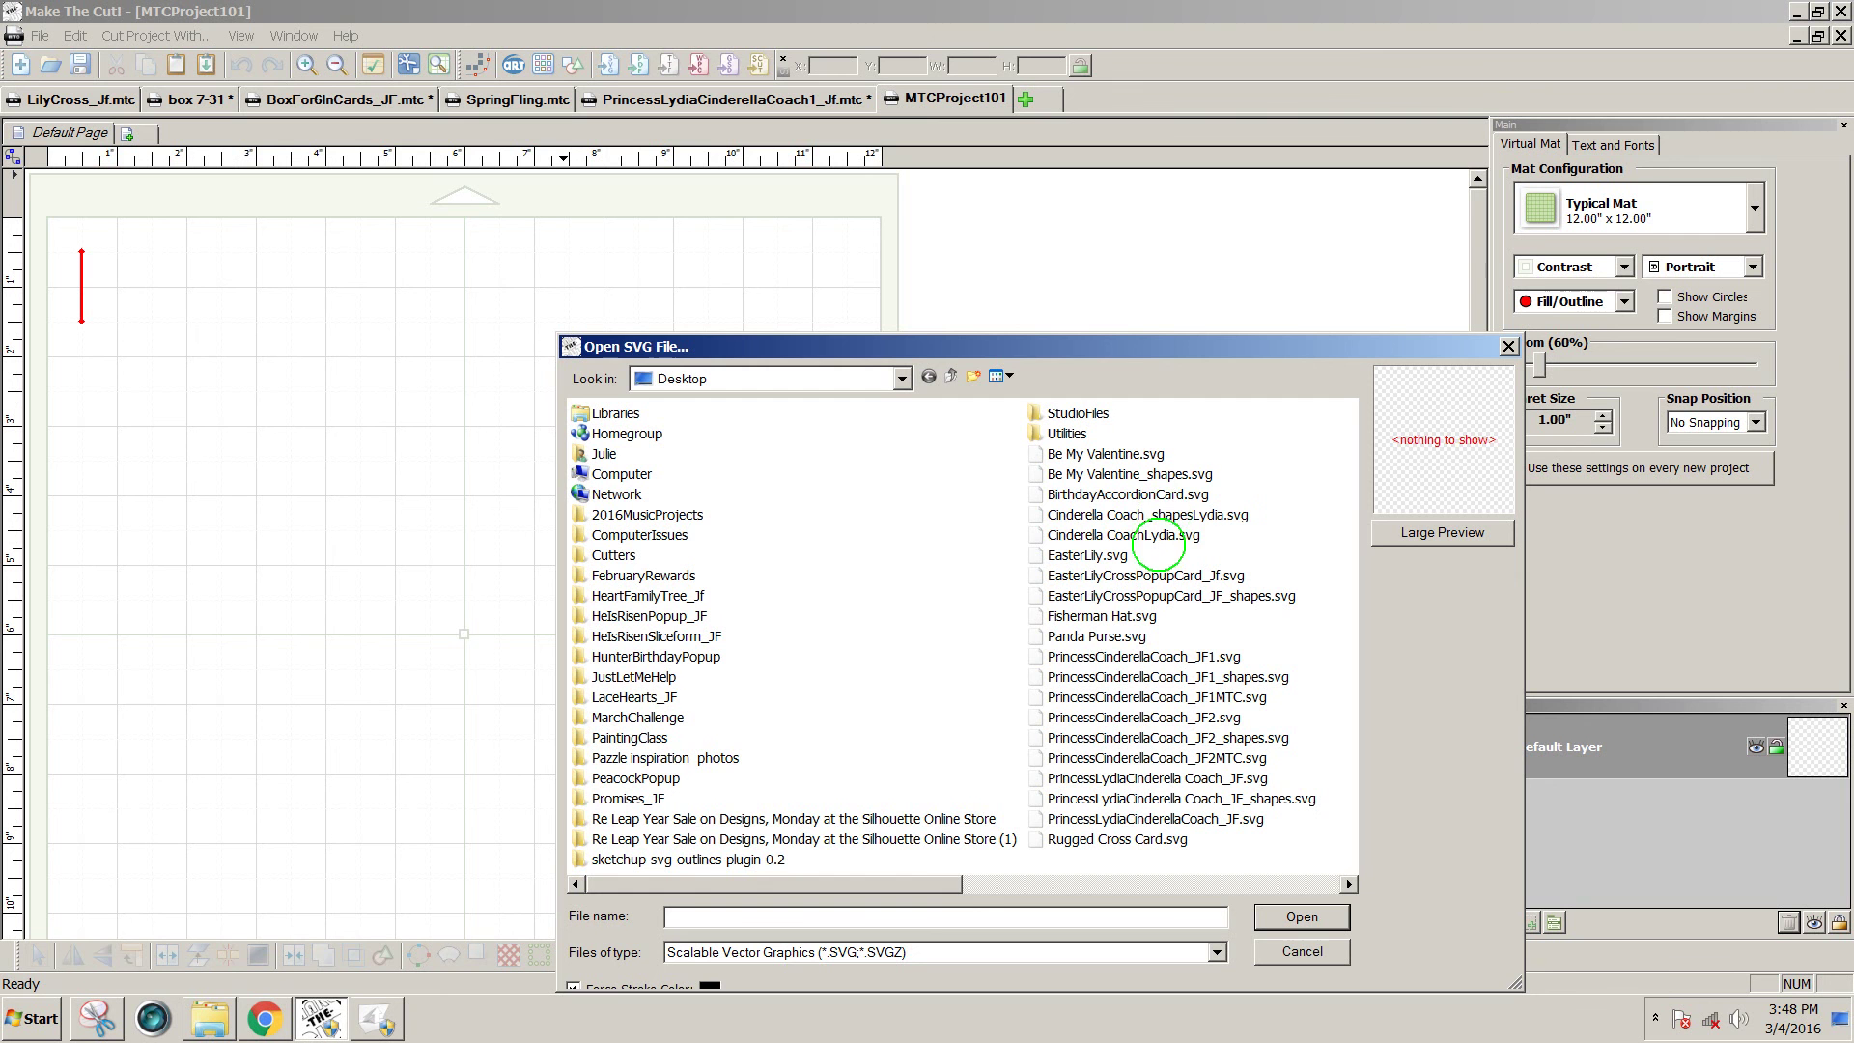
pyautogui.click(1159, 536)
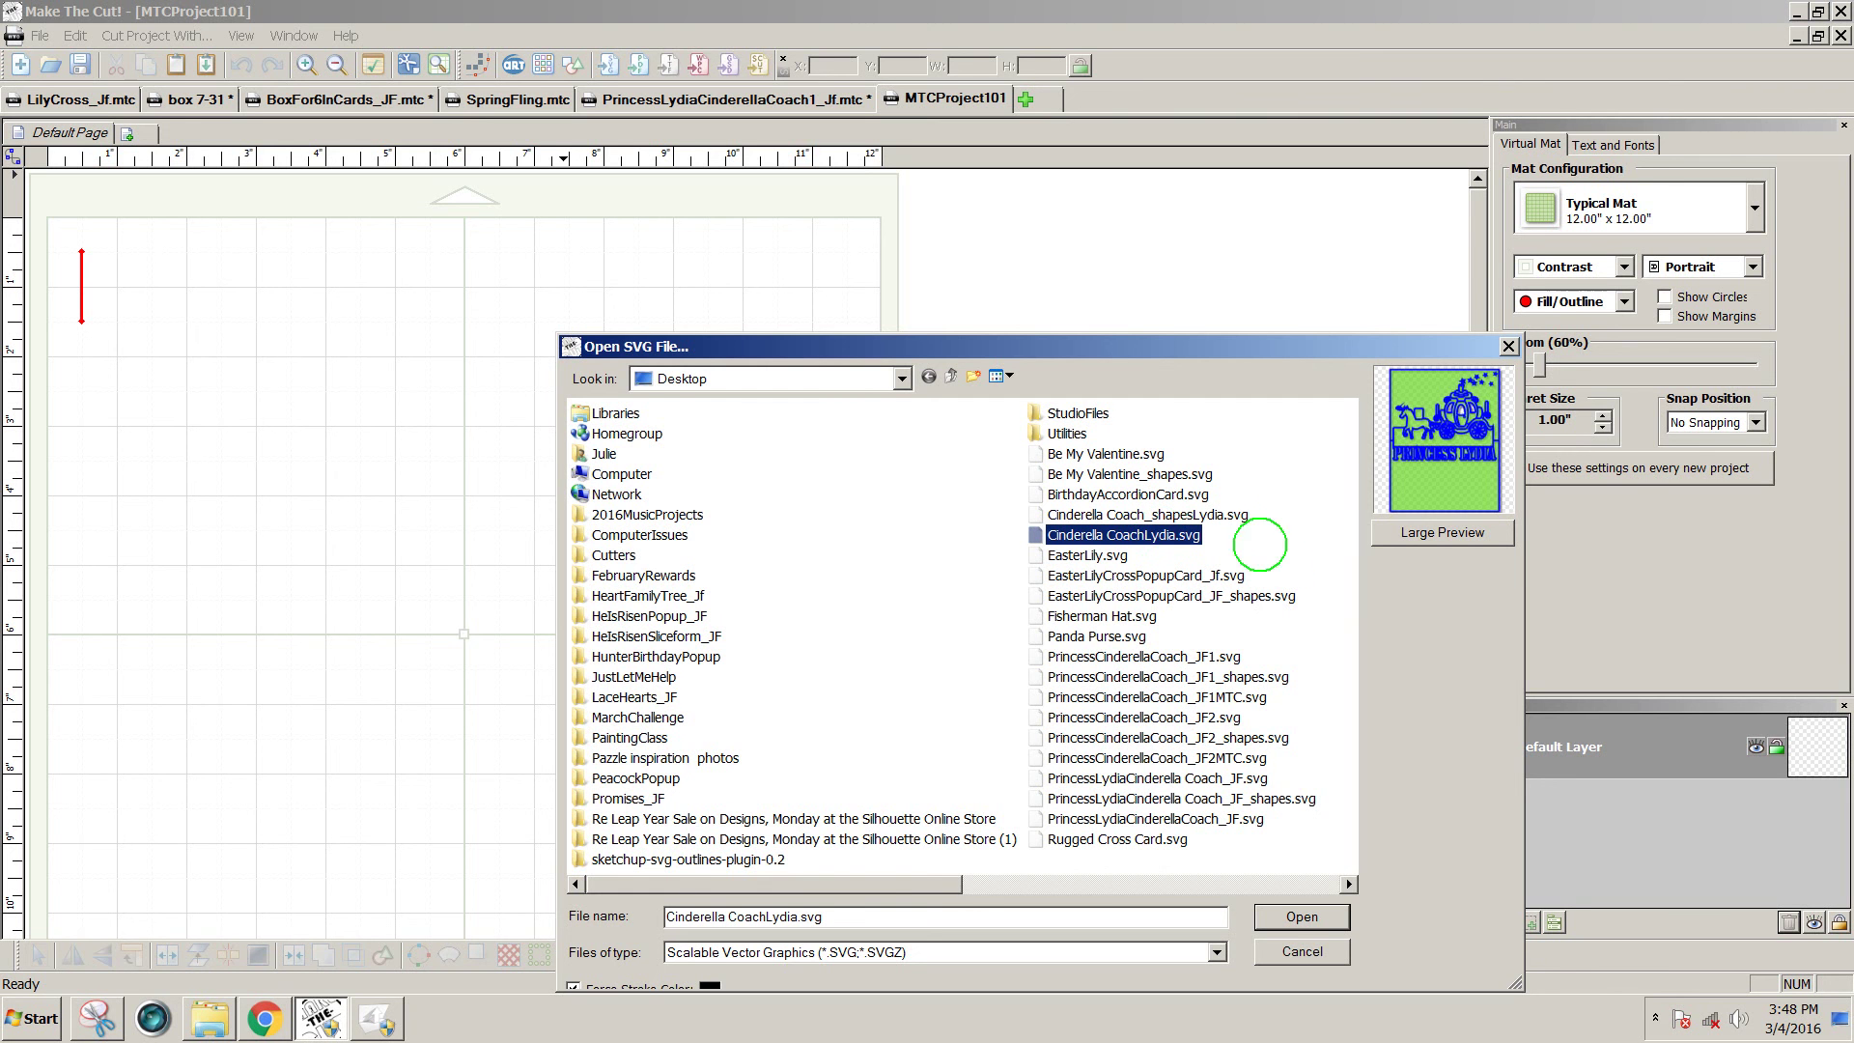
pyautogui.click(1301, 915)
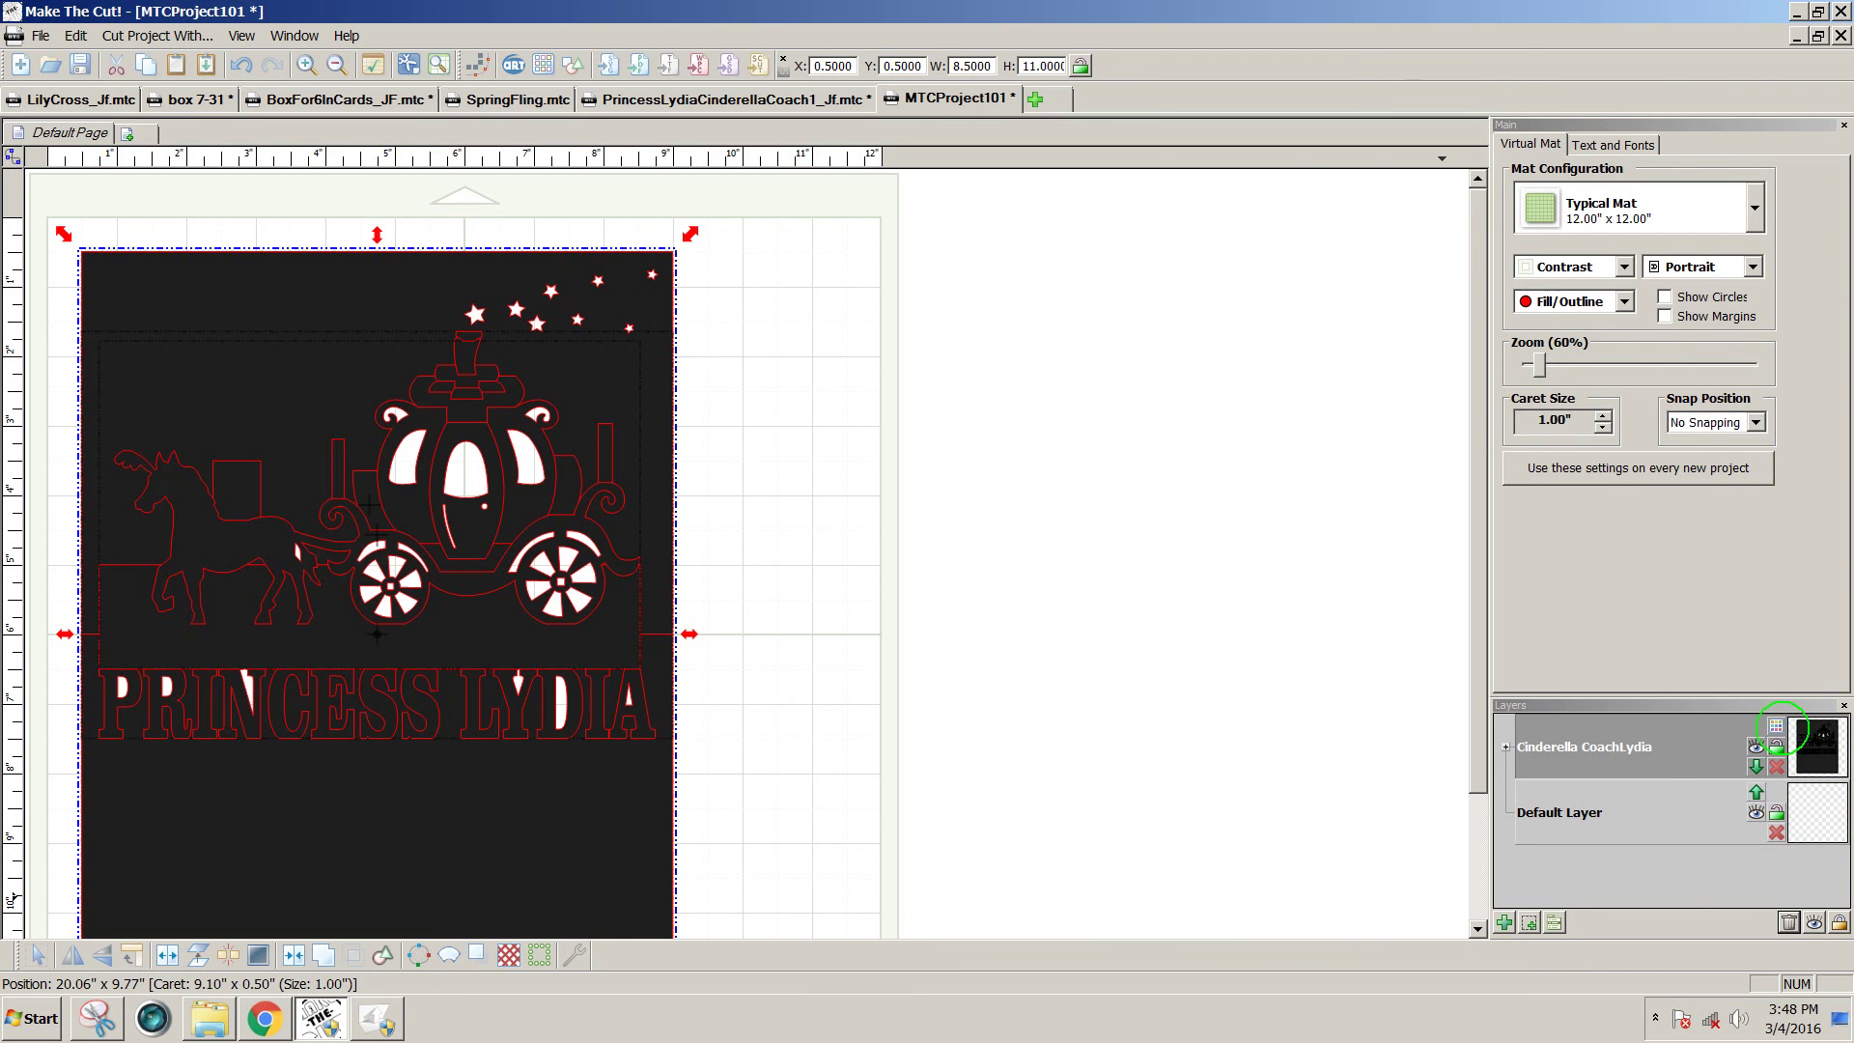
# Recolor the imported card layer pale yellow and send each of its shapes to its own layer.
pyautogui.click(1817, 745)
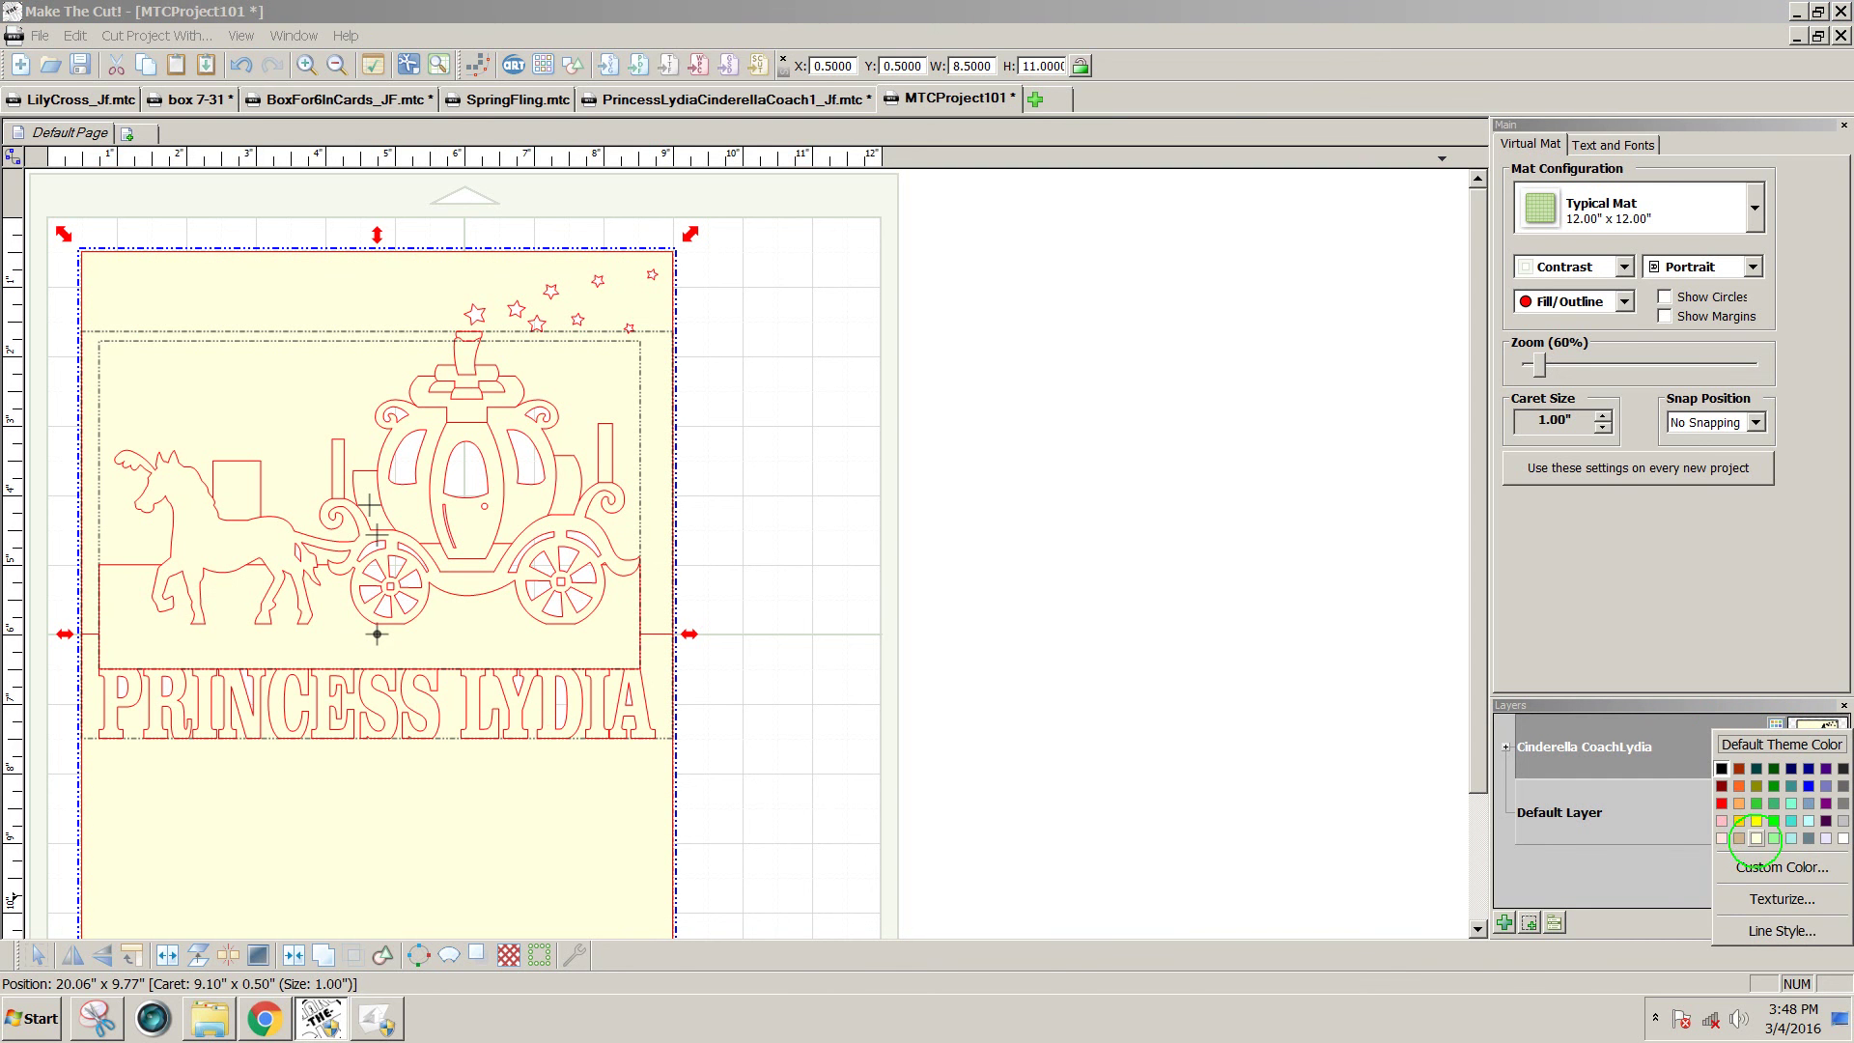
pyautogui.click(1756, 837)
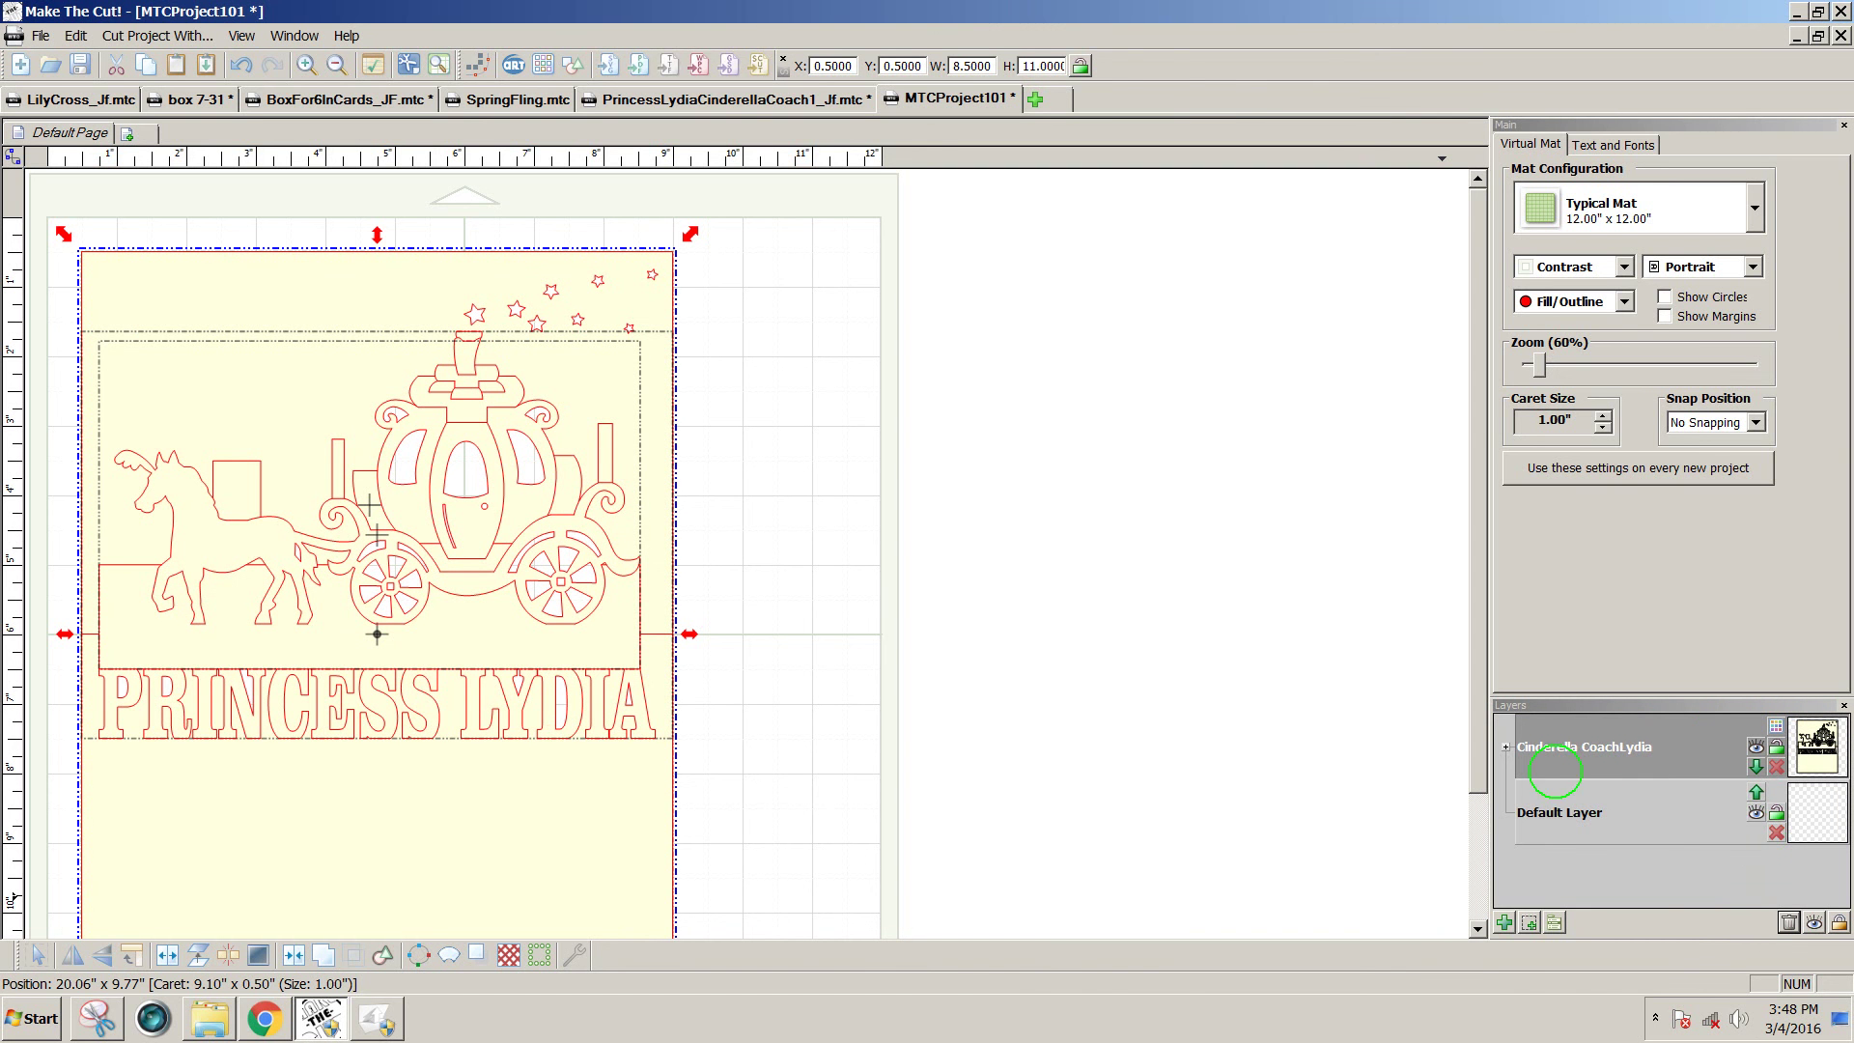
pyautogui.rightClick(1554, 751)
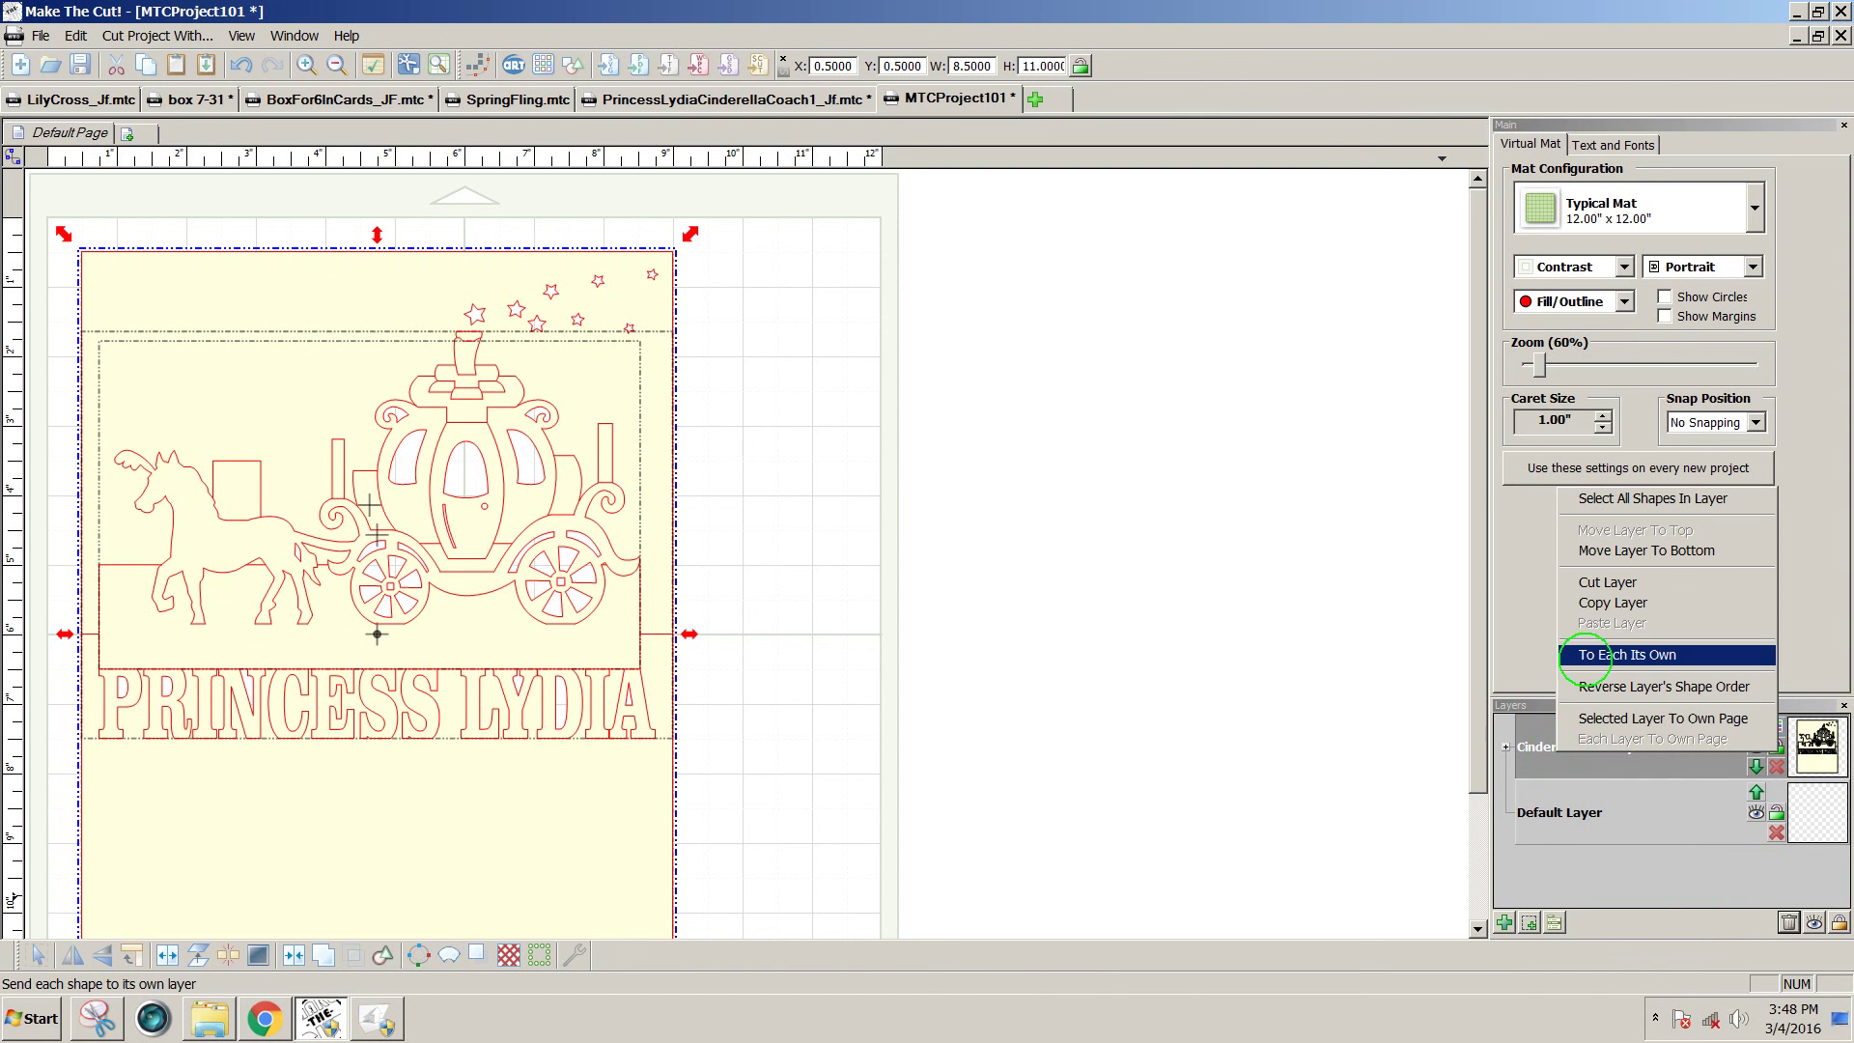
pyautogui.click(1584, 654)
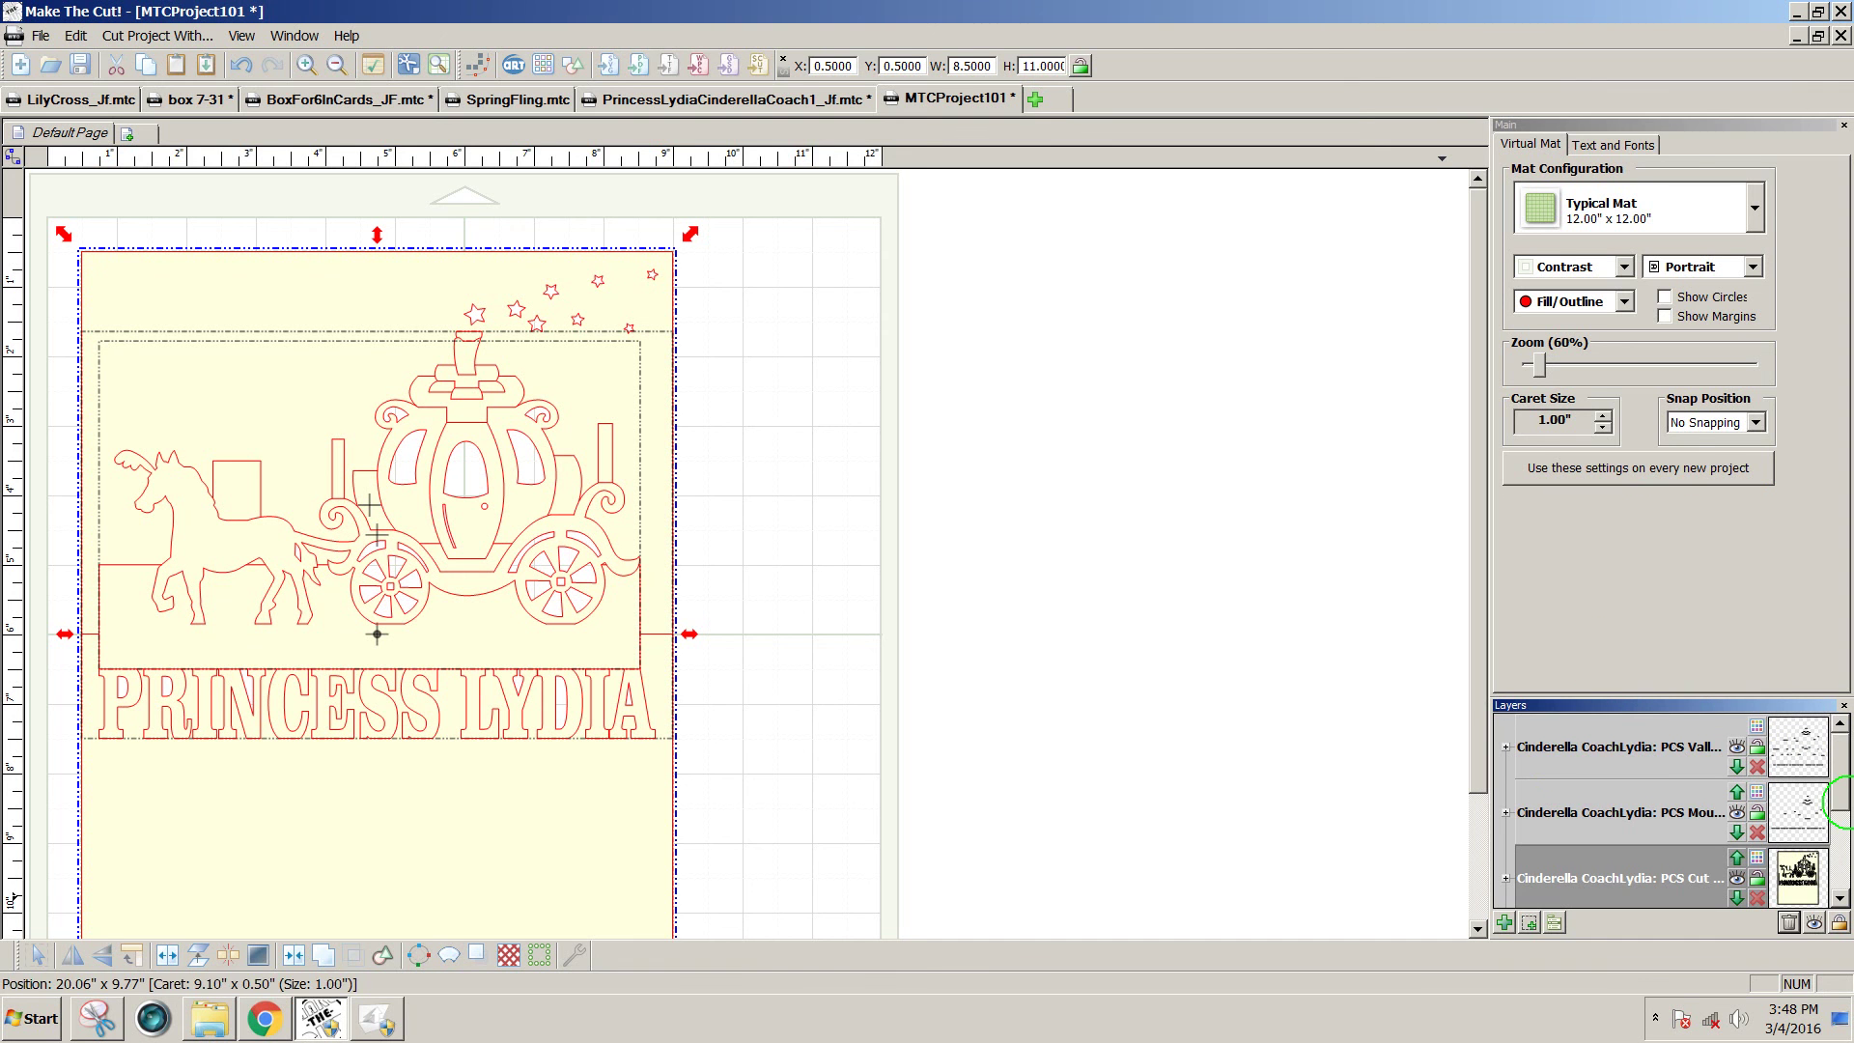
# Combine the valley and mountain fold lines on a new layer named "Scorelines" and remove the empty layers.
pyautogui.moveTo(1840, 800)
pyautogui.mouseDown()
pyautogui.moveTo(1837, 850)
pyautogui.moveTo(1843, 813)
pyautogui.mouseUp()
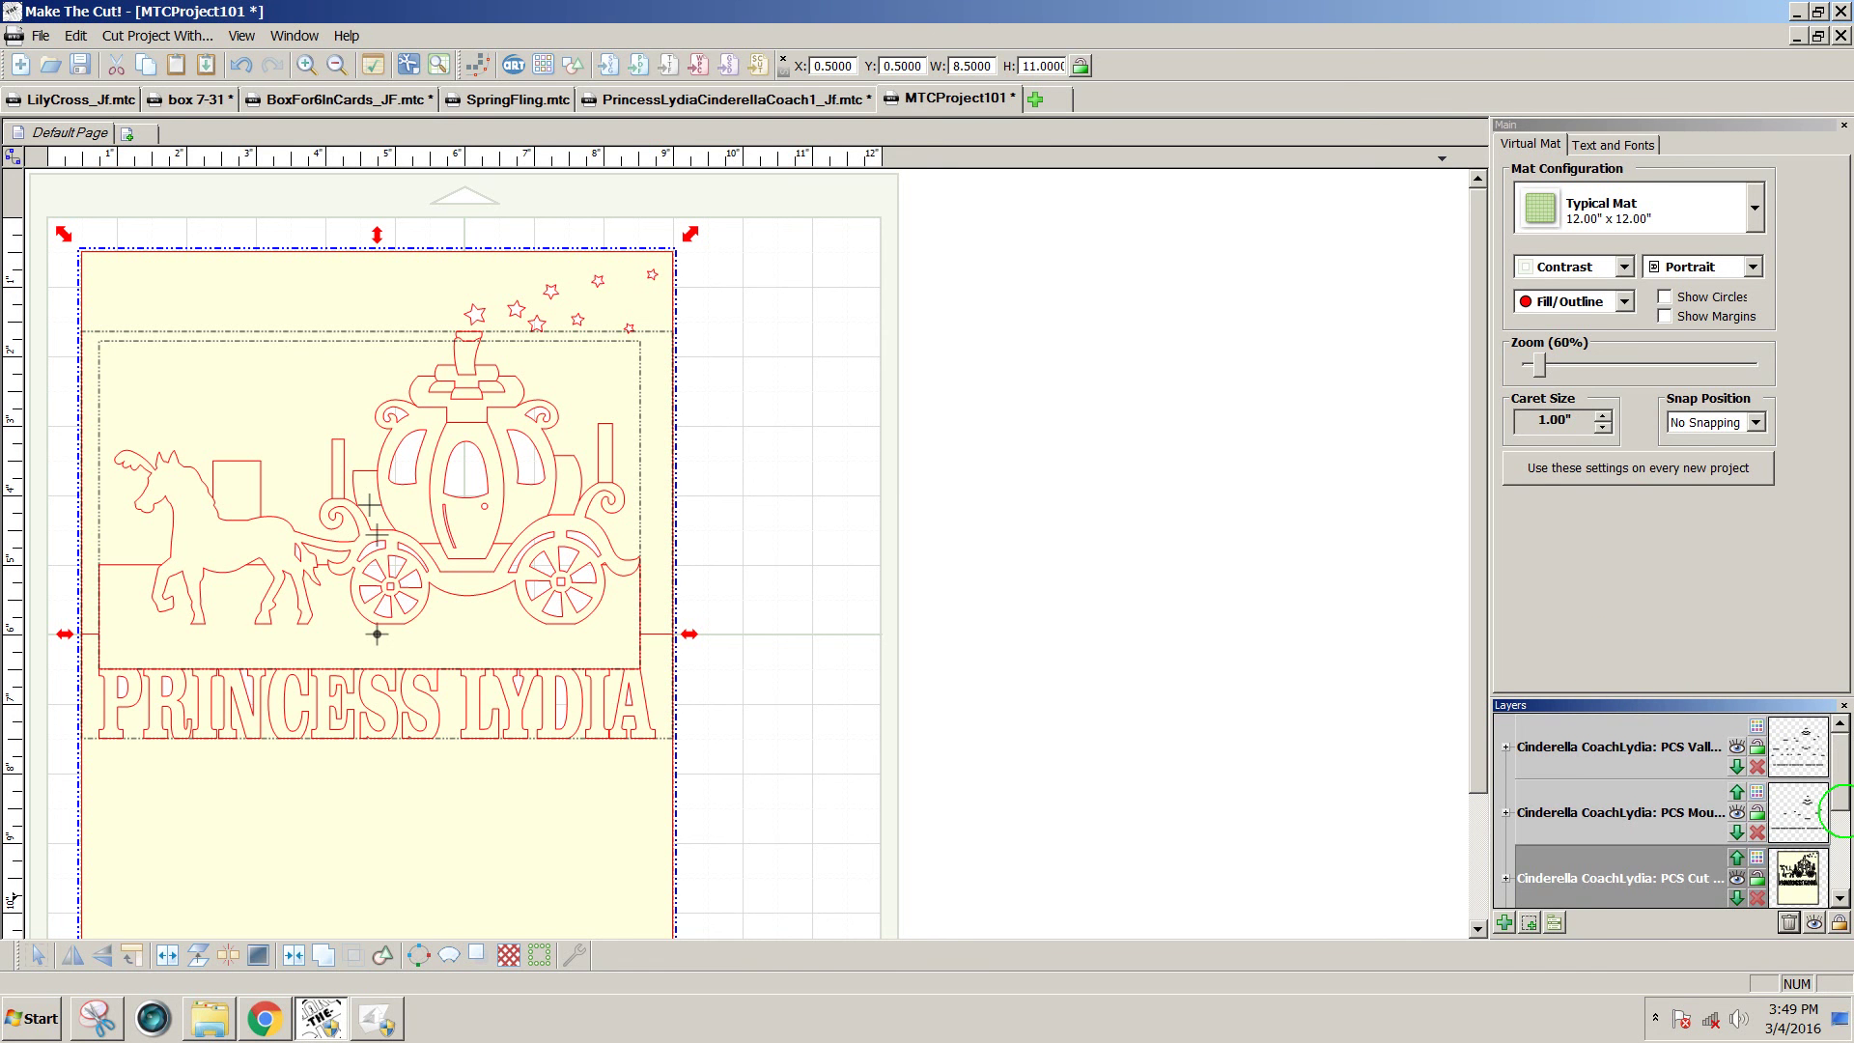
pyautogui.click(1801, 809)
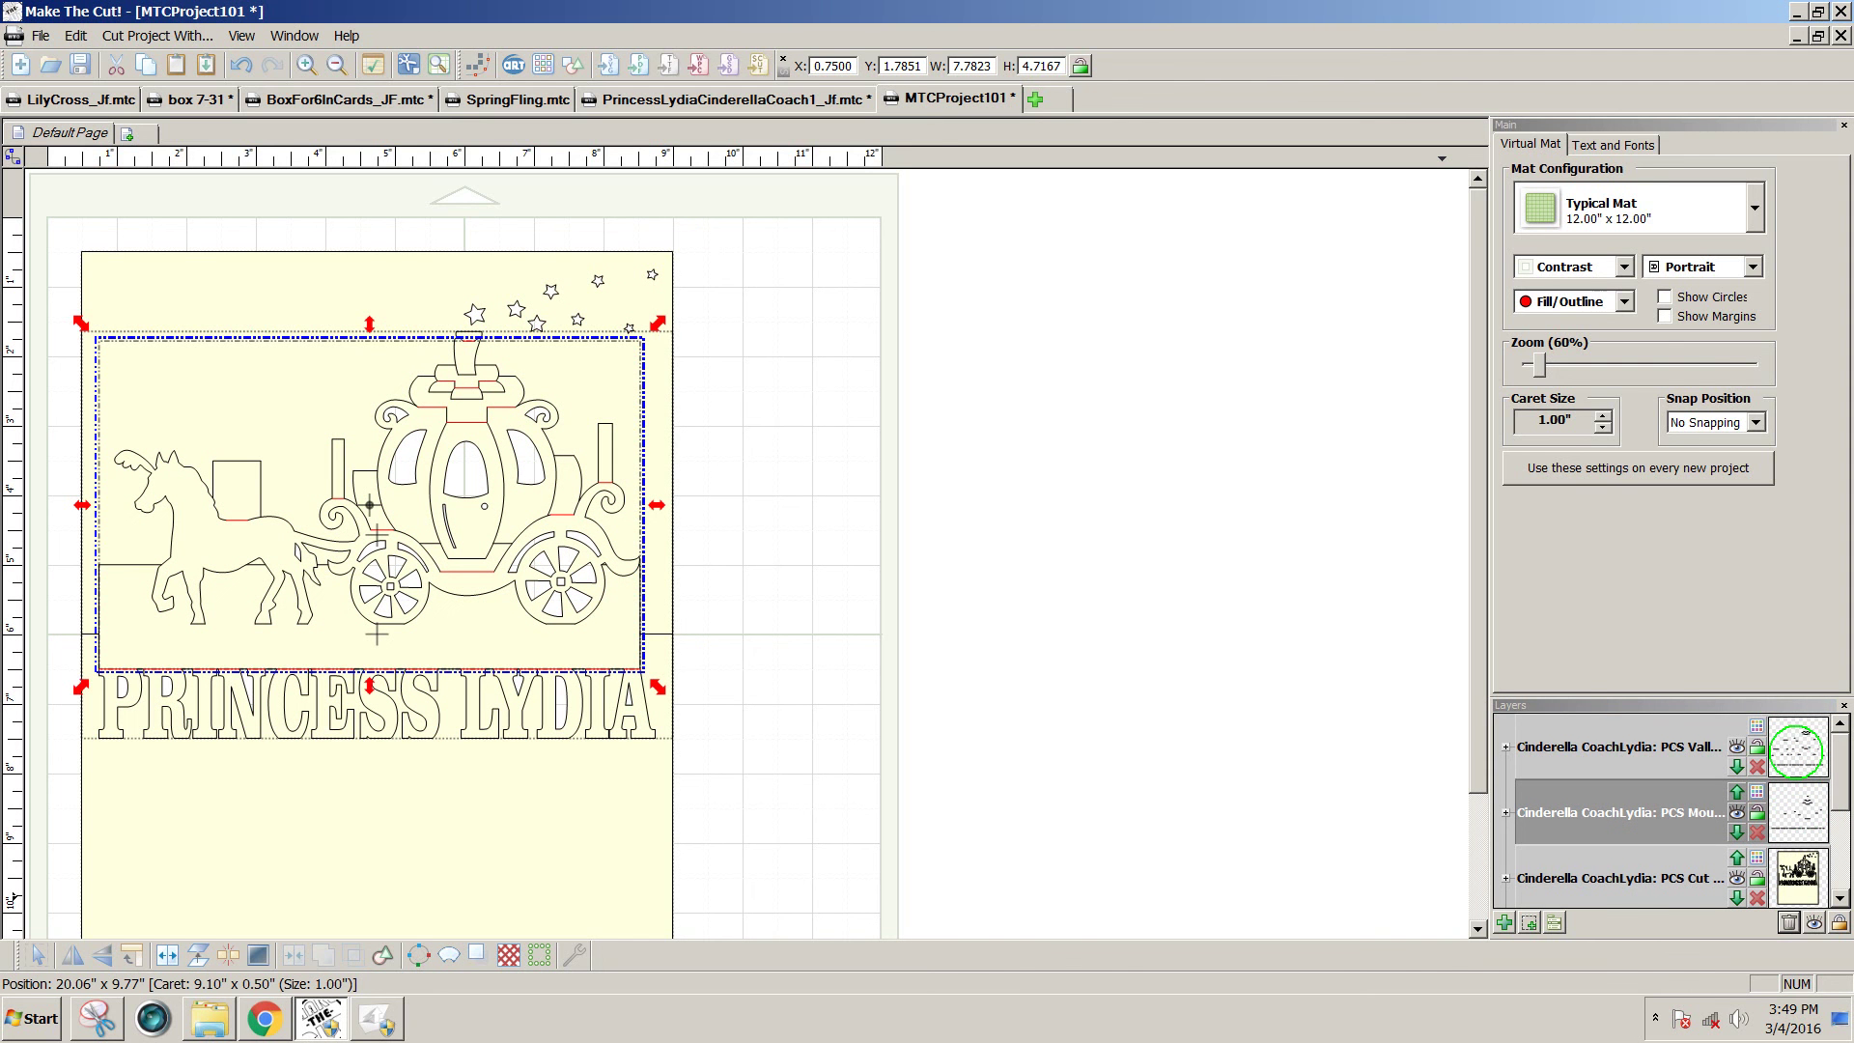
pyautogui.click(1798, 752)
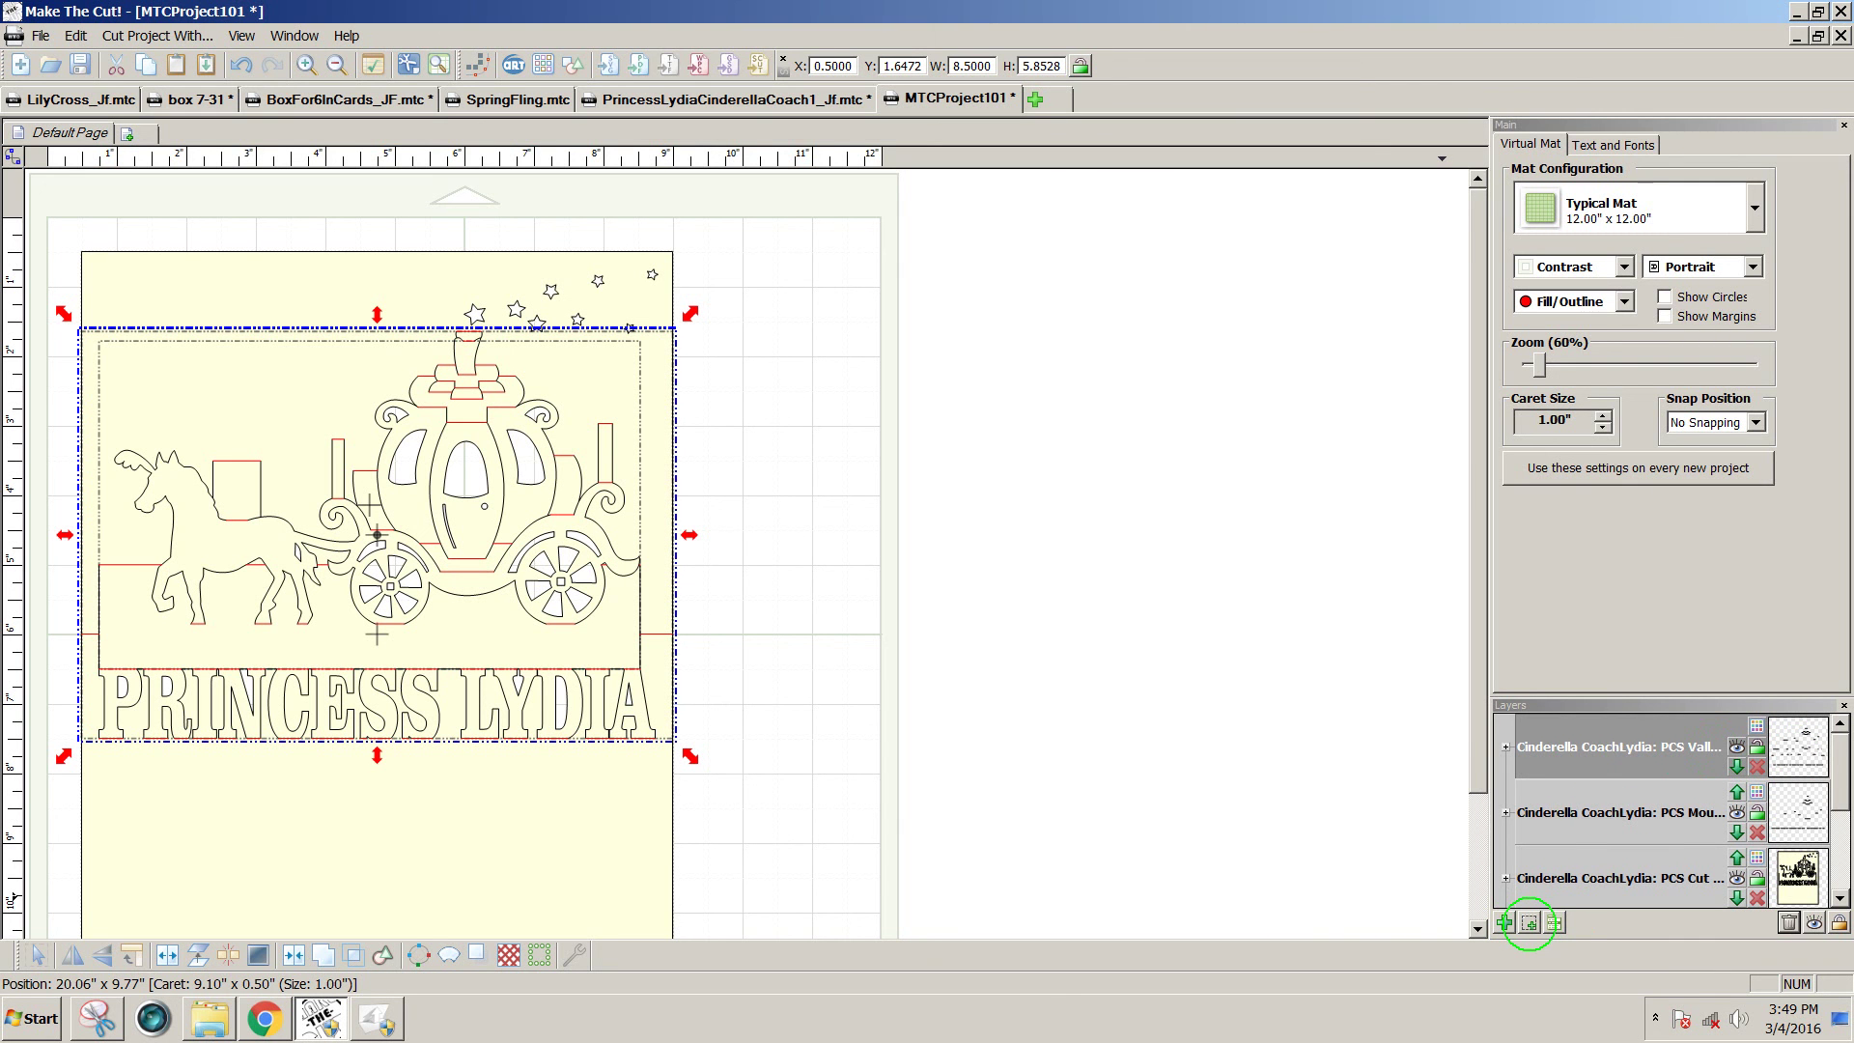
pyautogui.click(1530, 923)
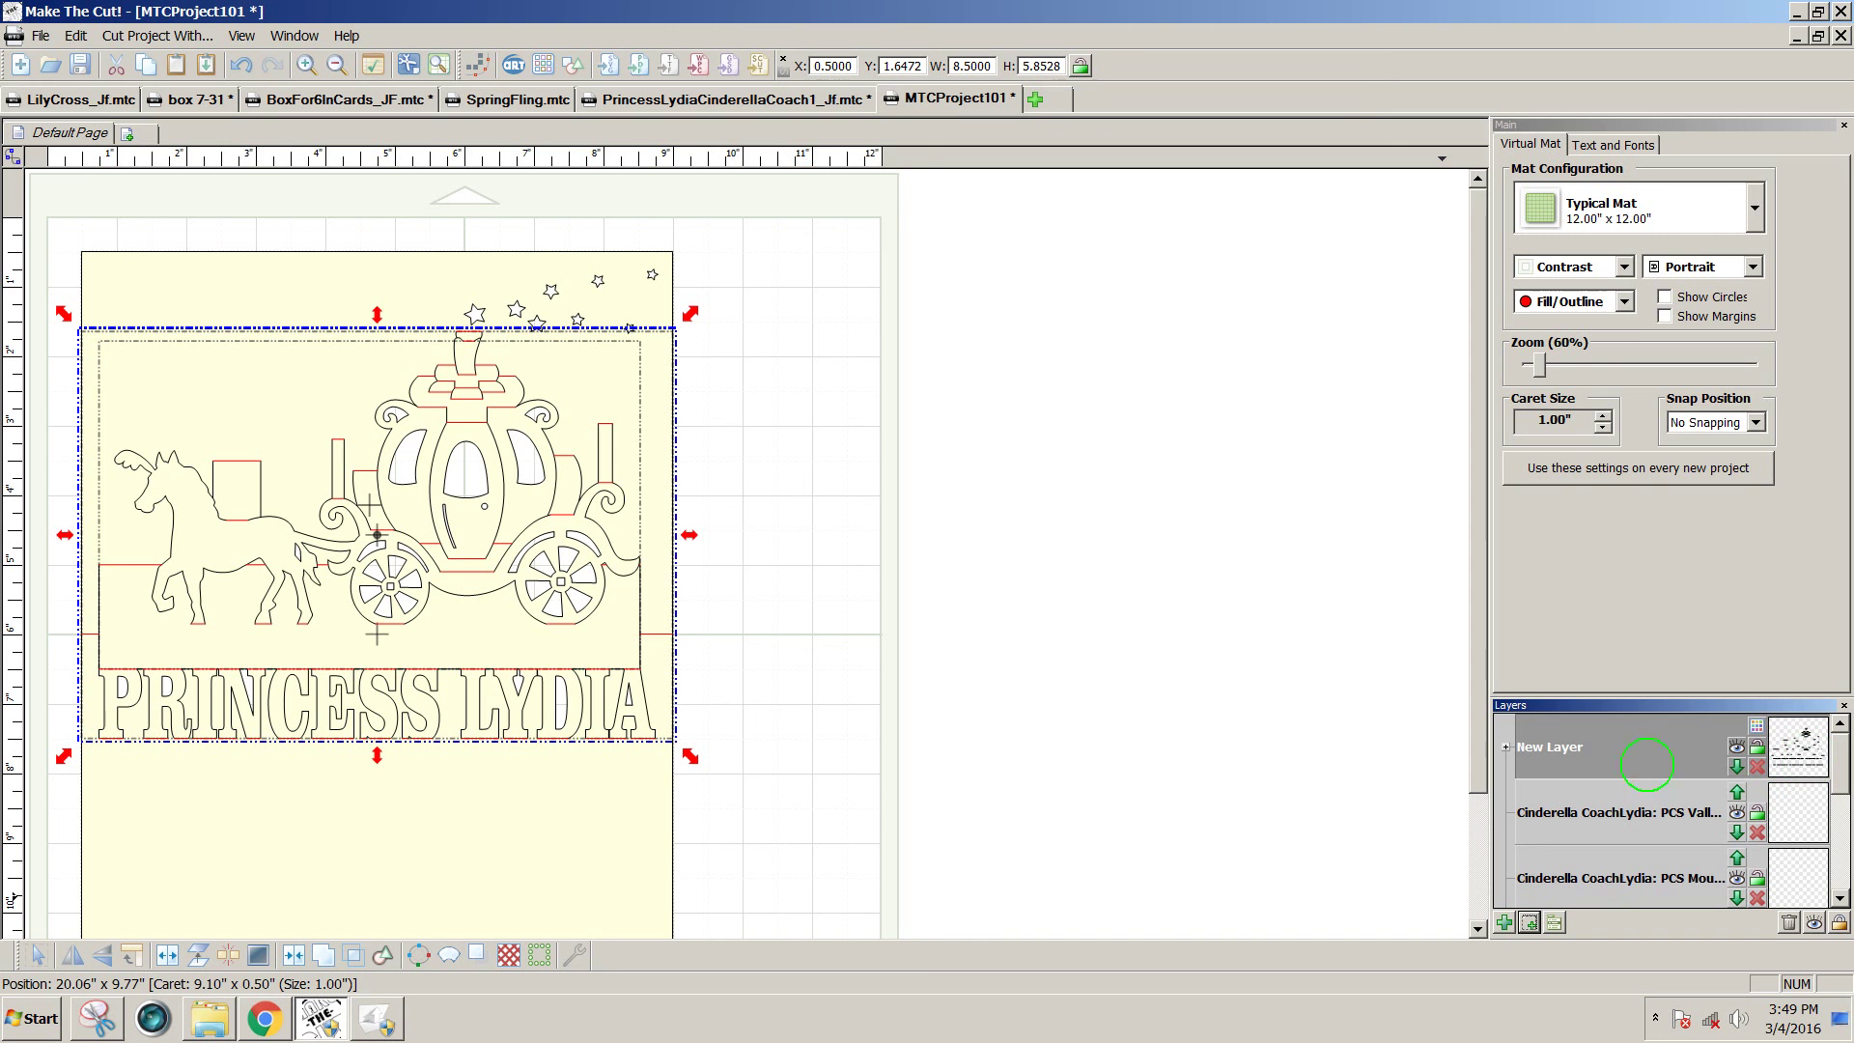
pyautogui.doubleClick(1565, 745)
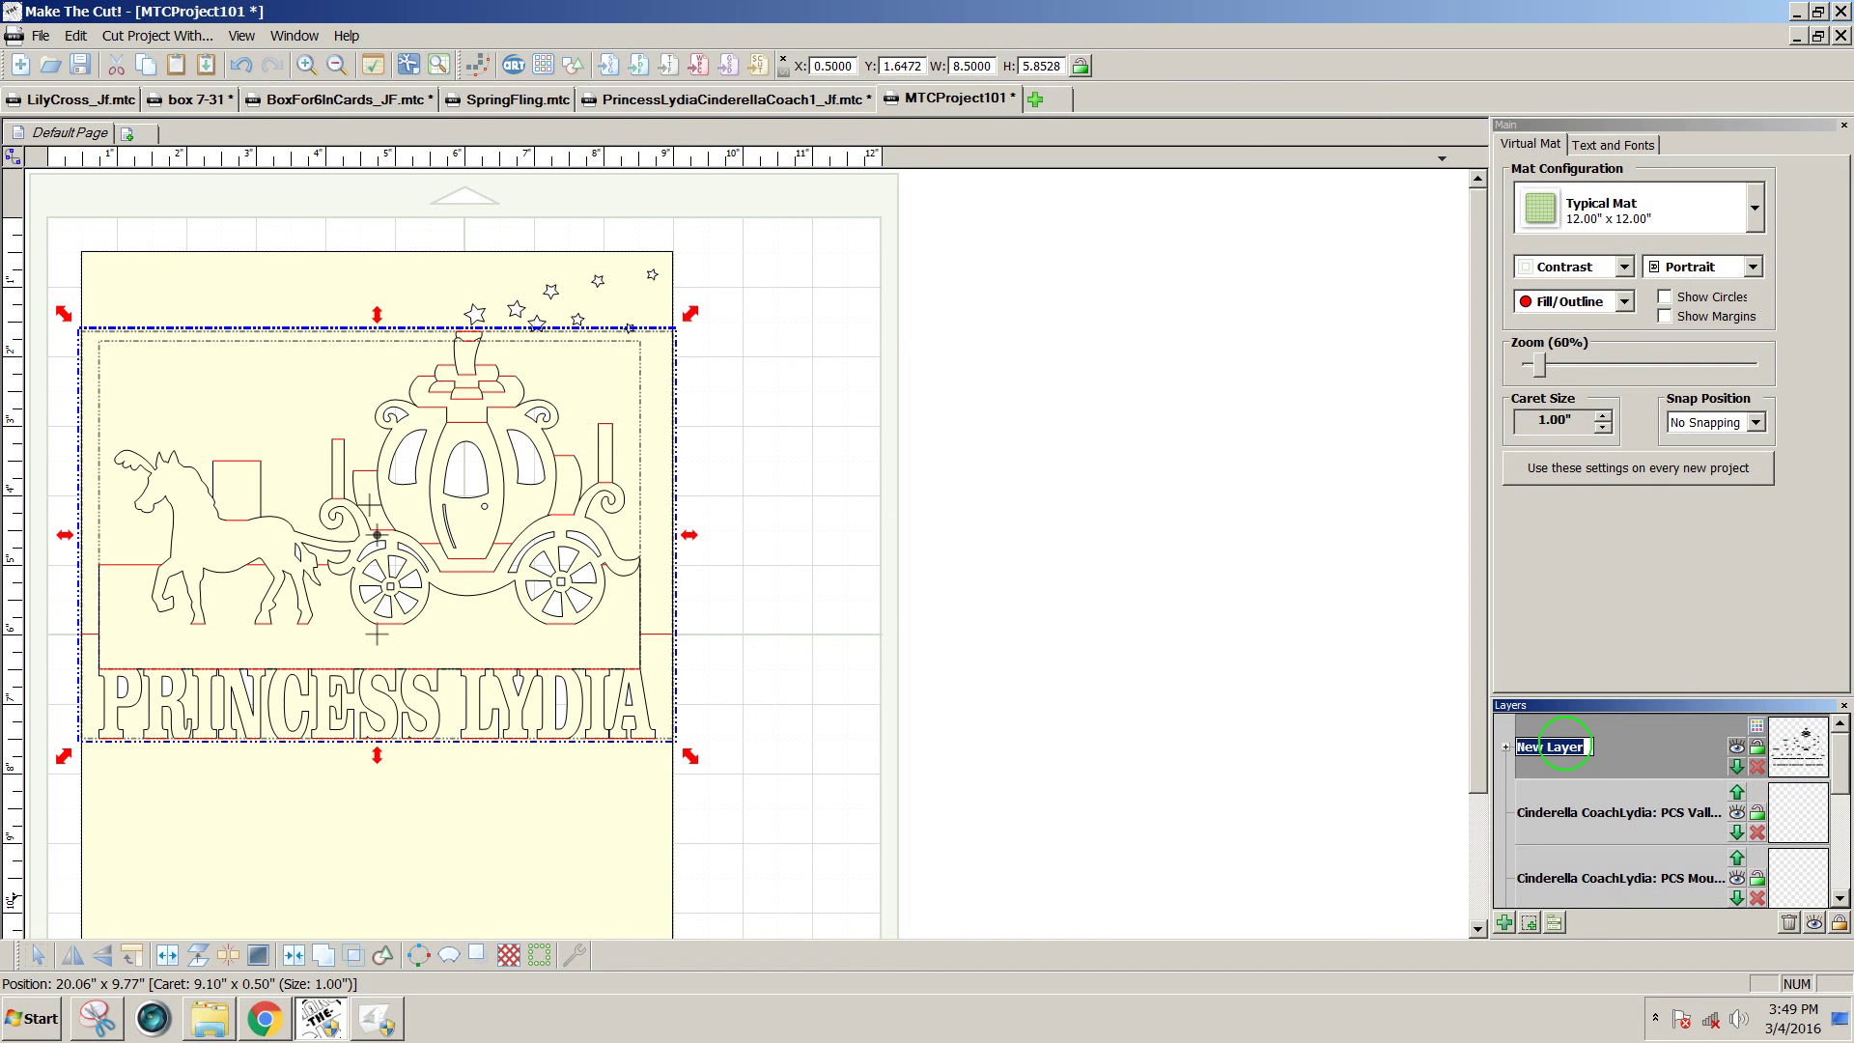
pyautogui.write('Scorelines')
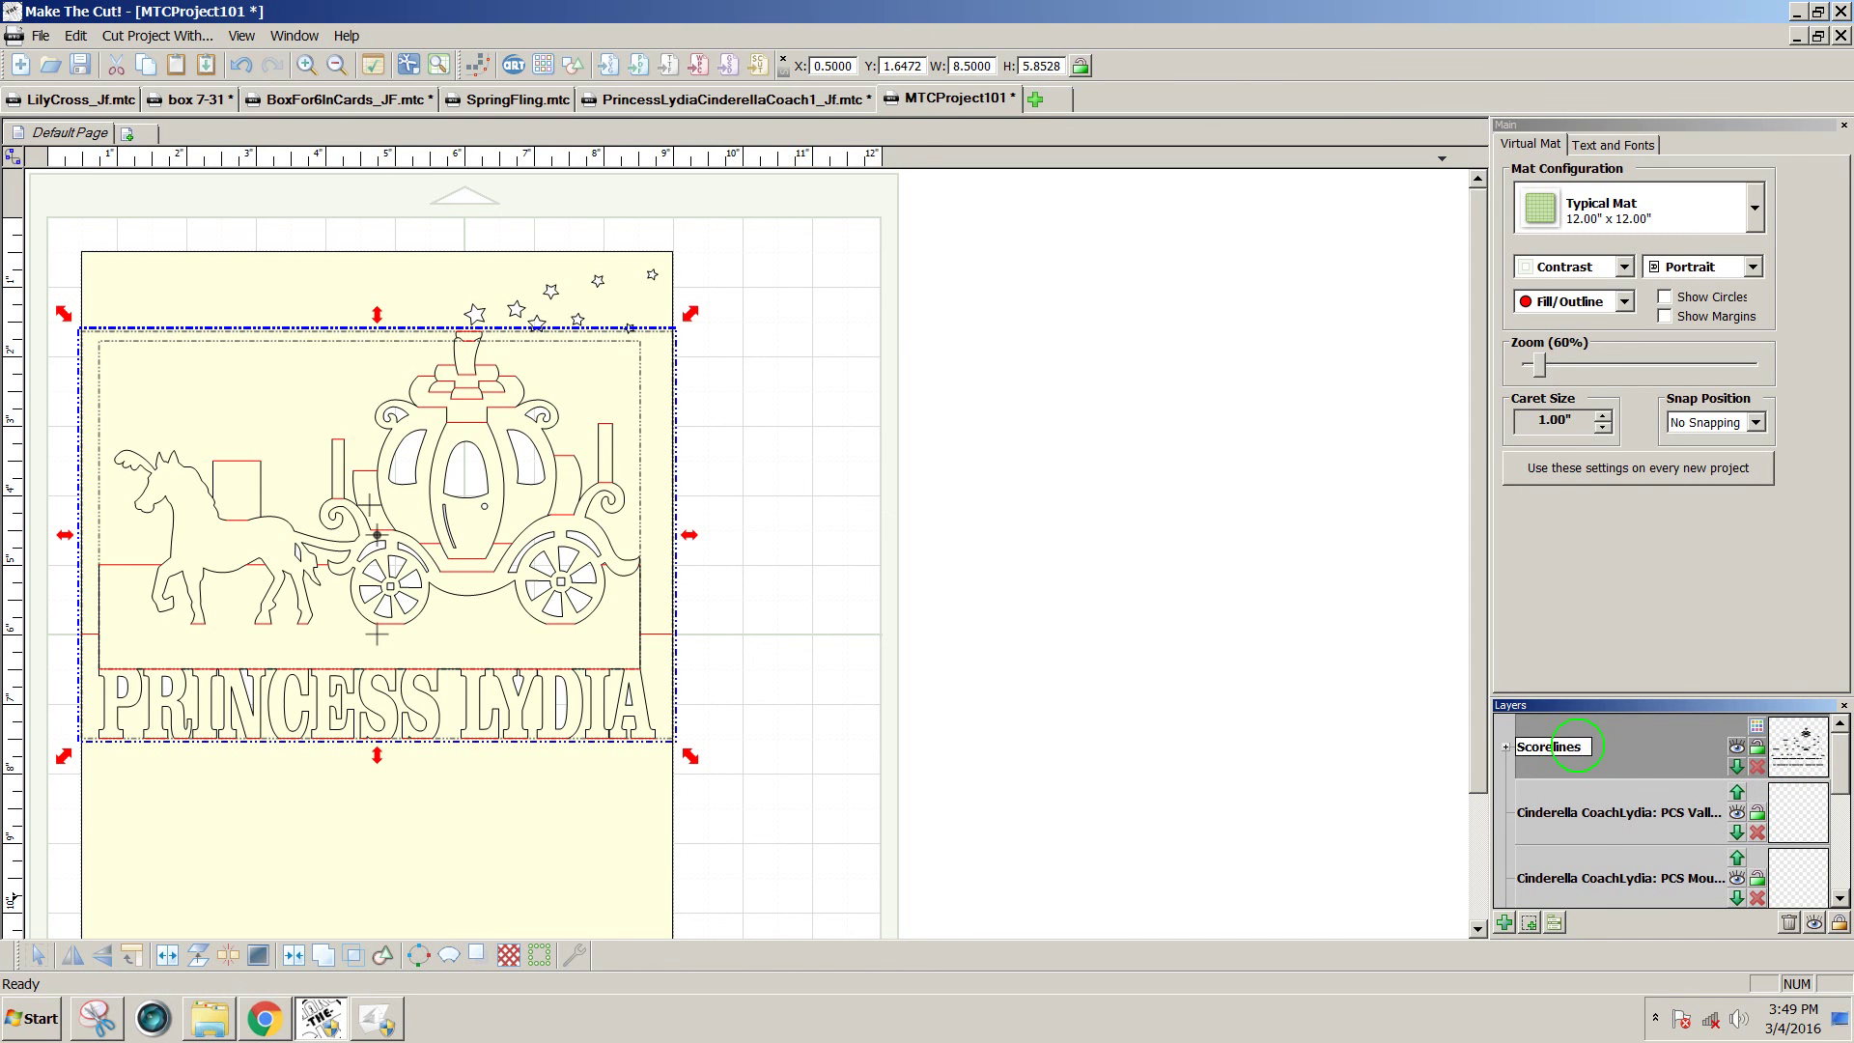
pyautogui.click(1390, 730)
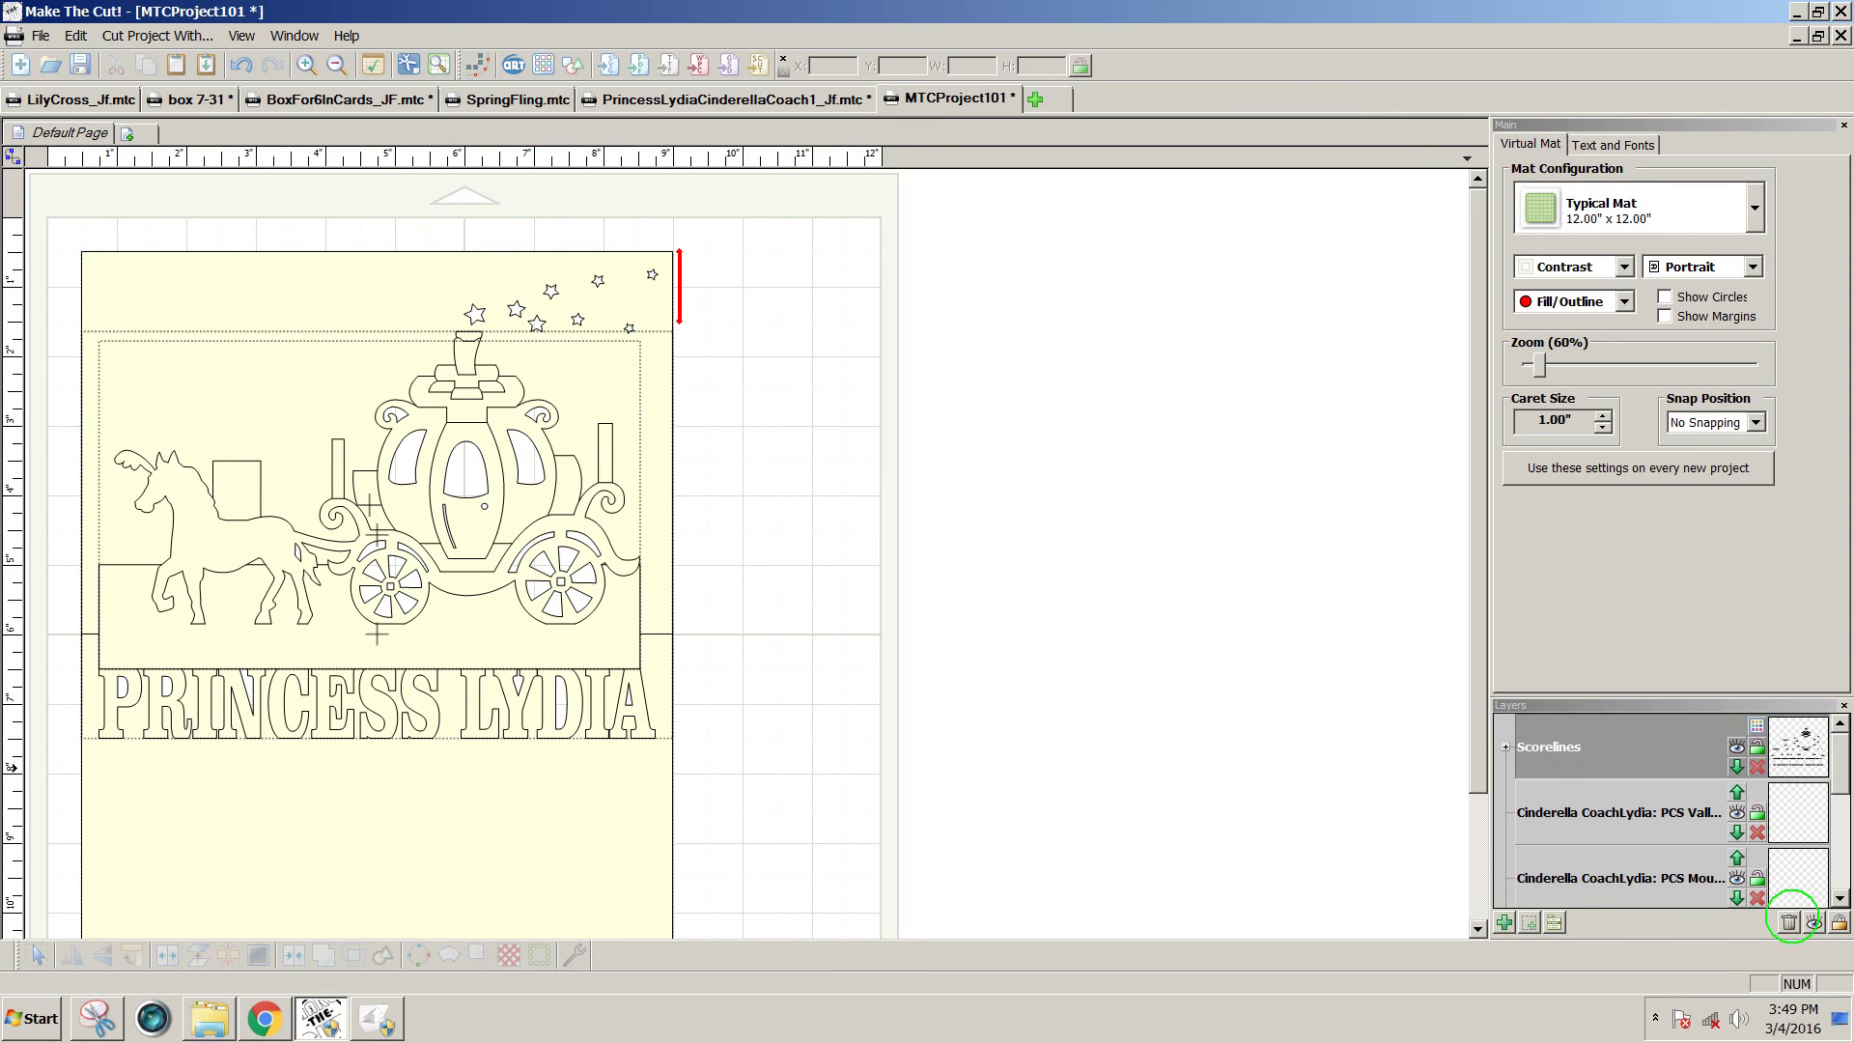
pyautogui.click(1790, 922)
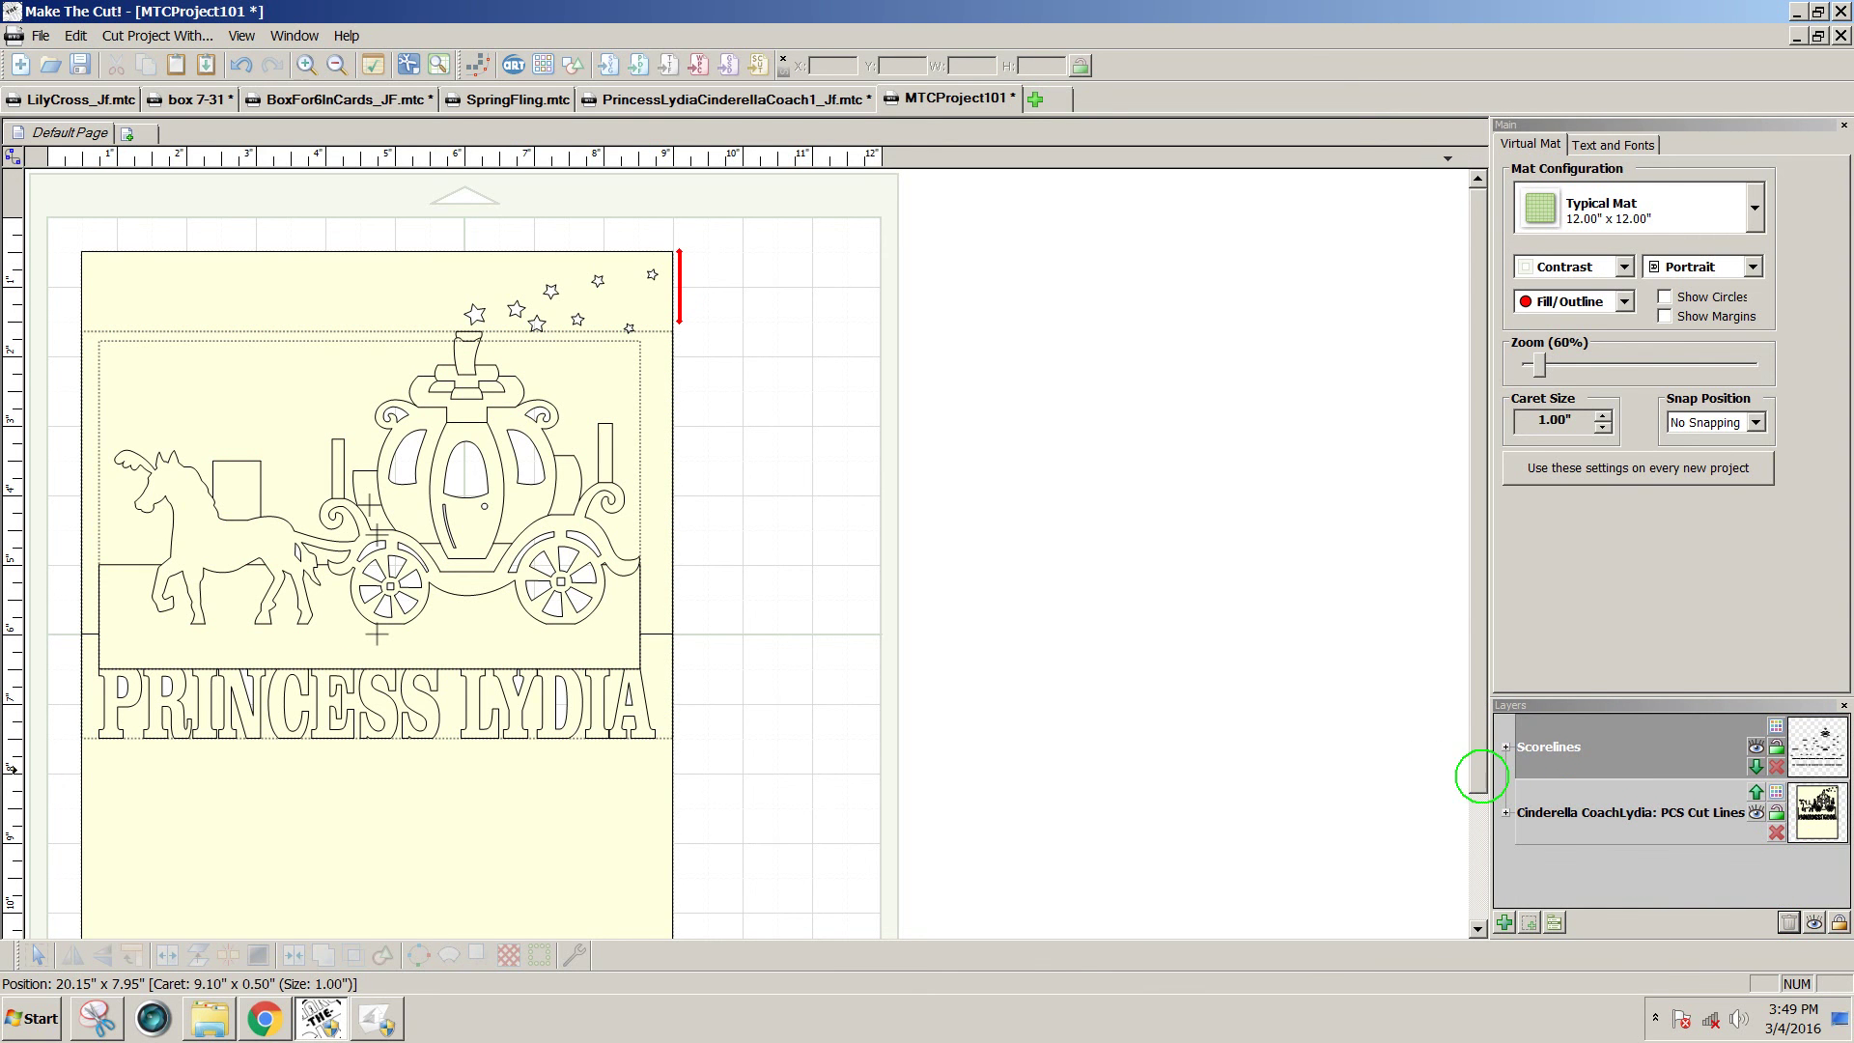
# Check the score lines and cut lines separately by hiding and showing each of the two layers.
pyautogui.scroll(-1, 1478, 787)
pyautogui.moveTo(1479, 787)
pyautogui.mouseDown()
pyautogui.moveTo(1478, 802)
pyautogui.moveTo(1469, 773)
pyautogui.mouseUp()
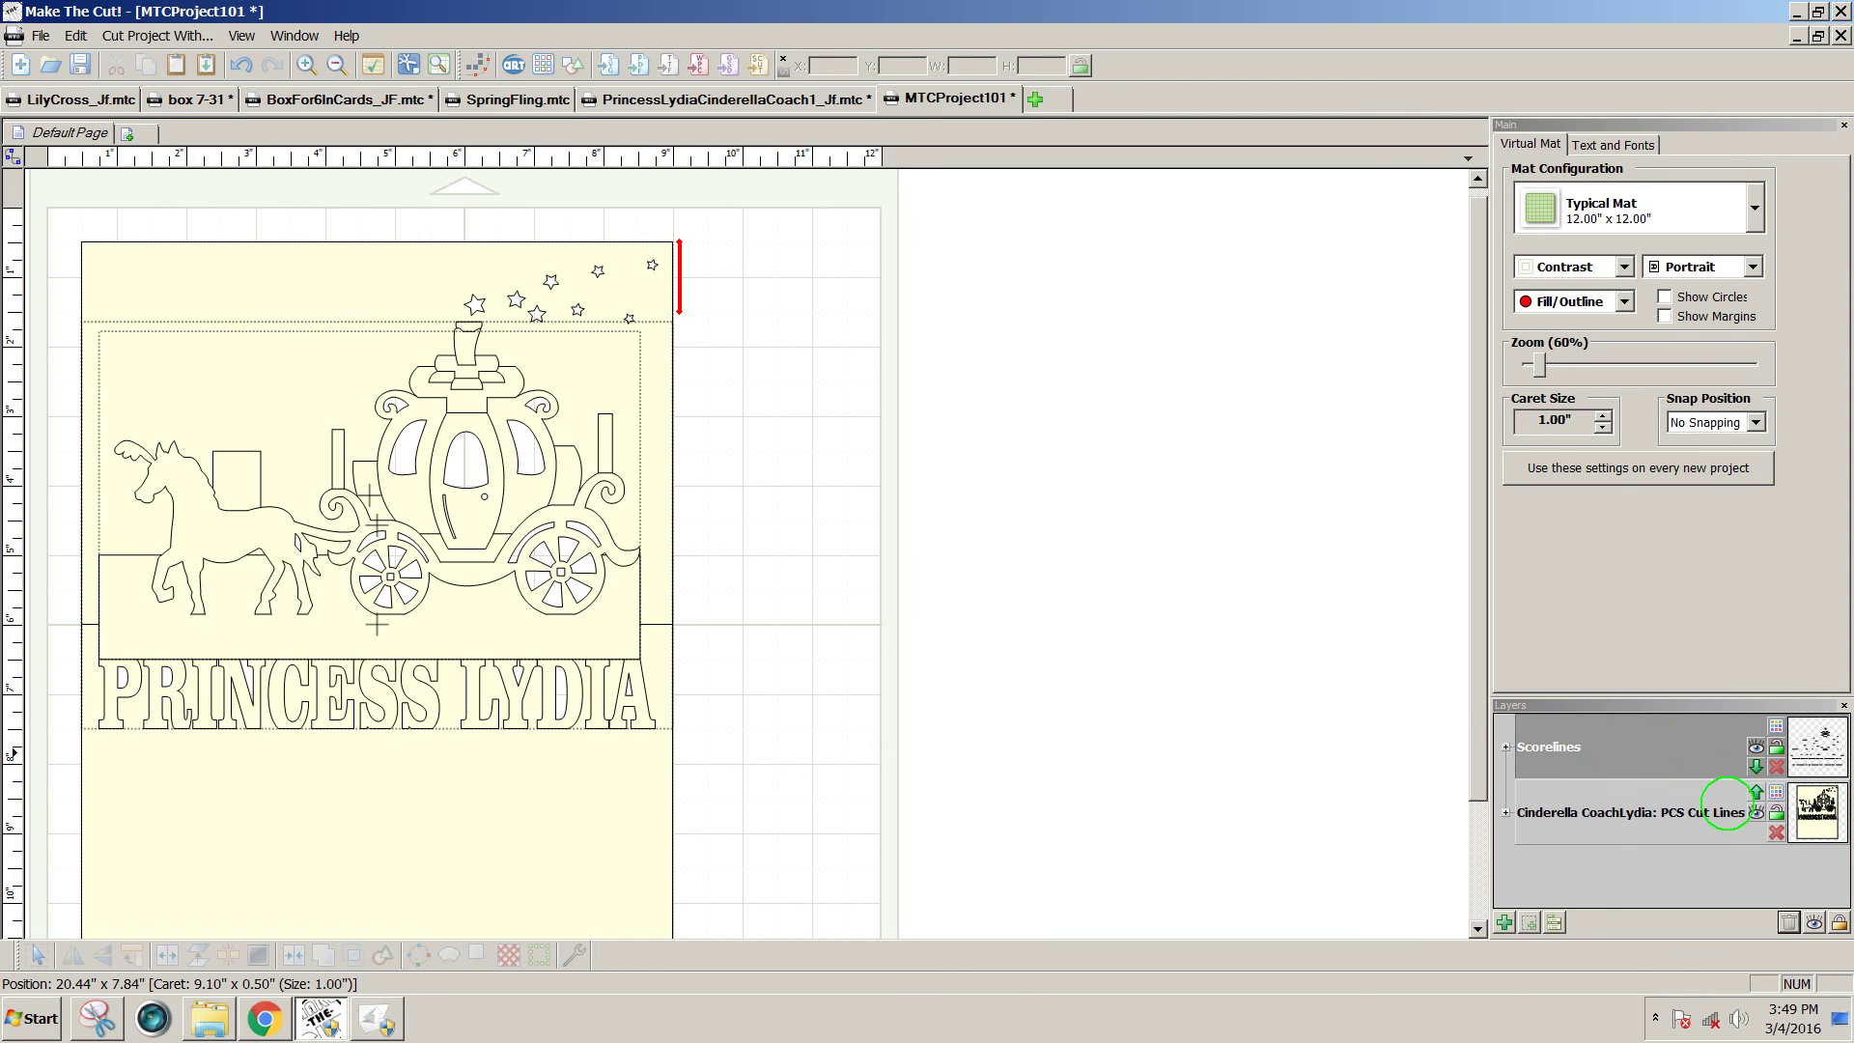
pyautogui.click(1757, 812)
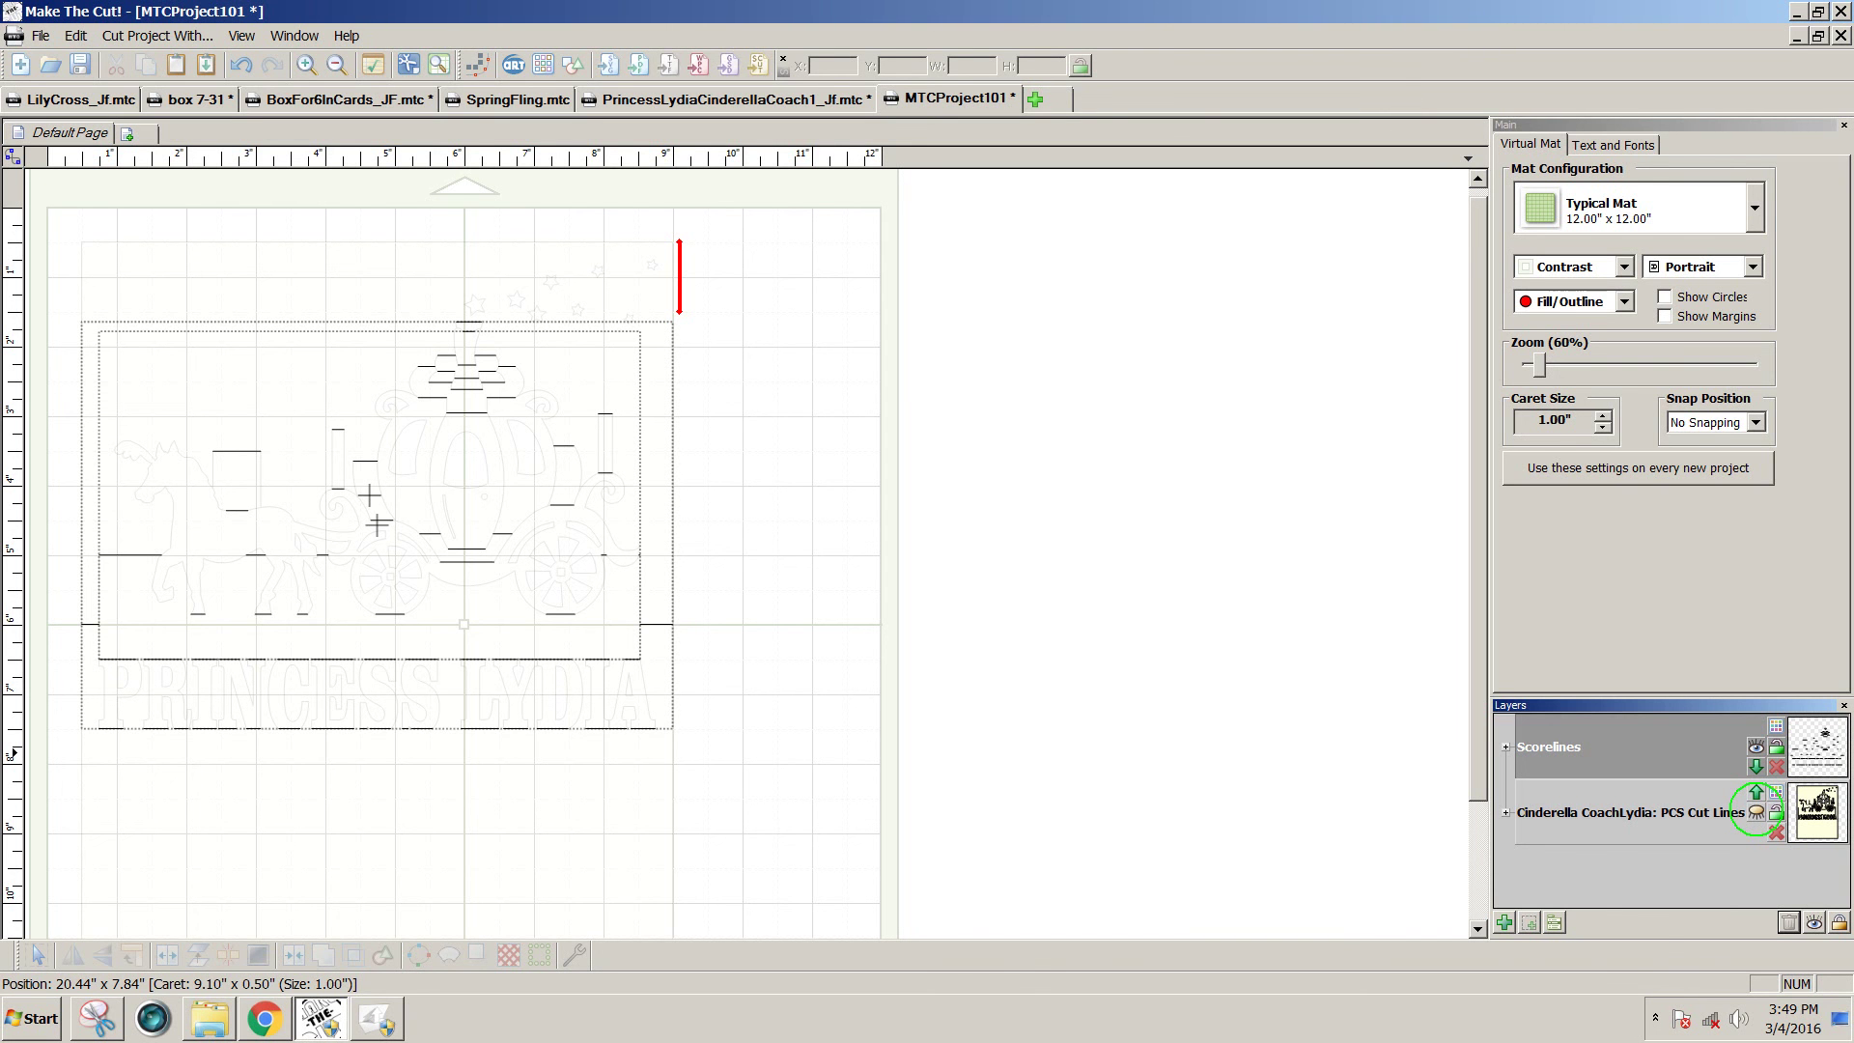
pyautogui.click(1756, 746)
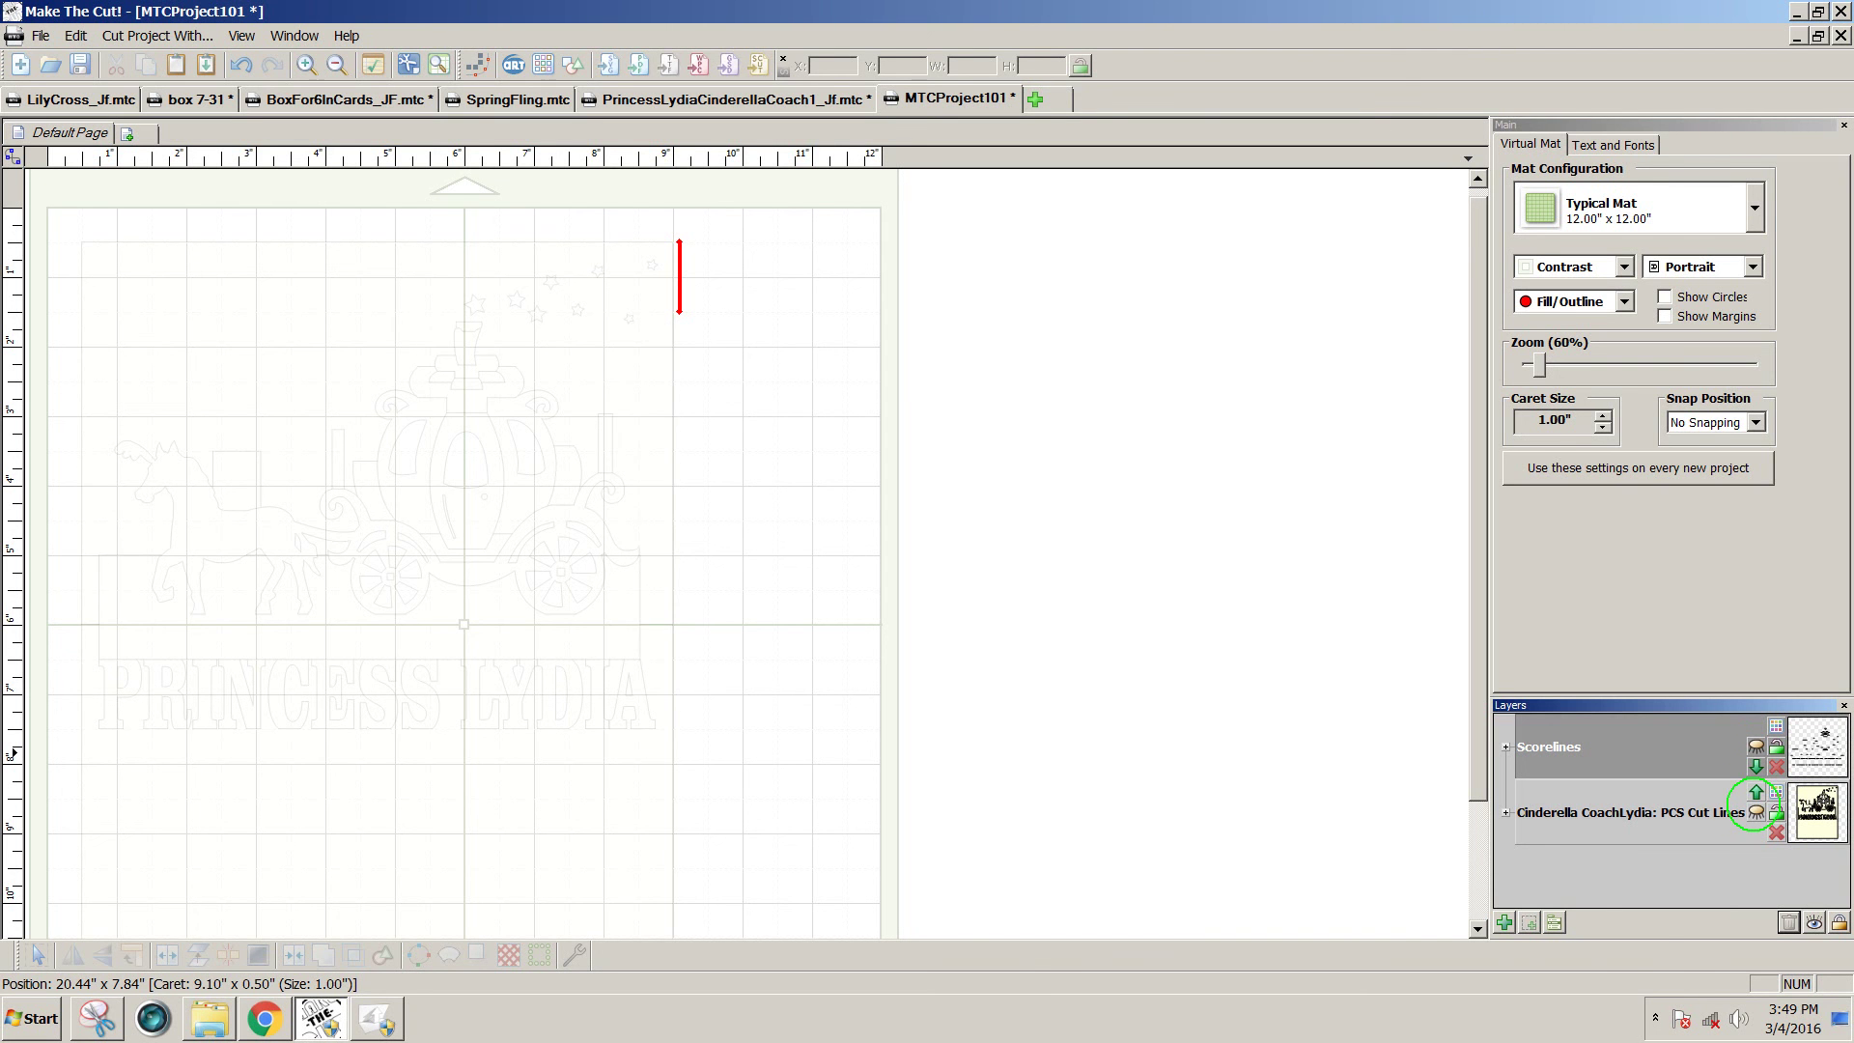
pyautogui.click(1755, 813)
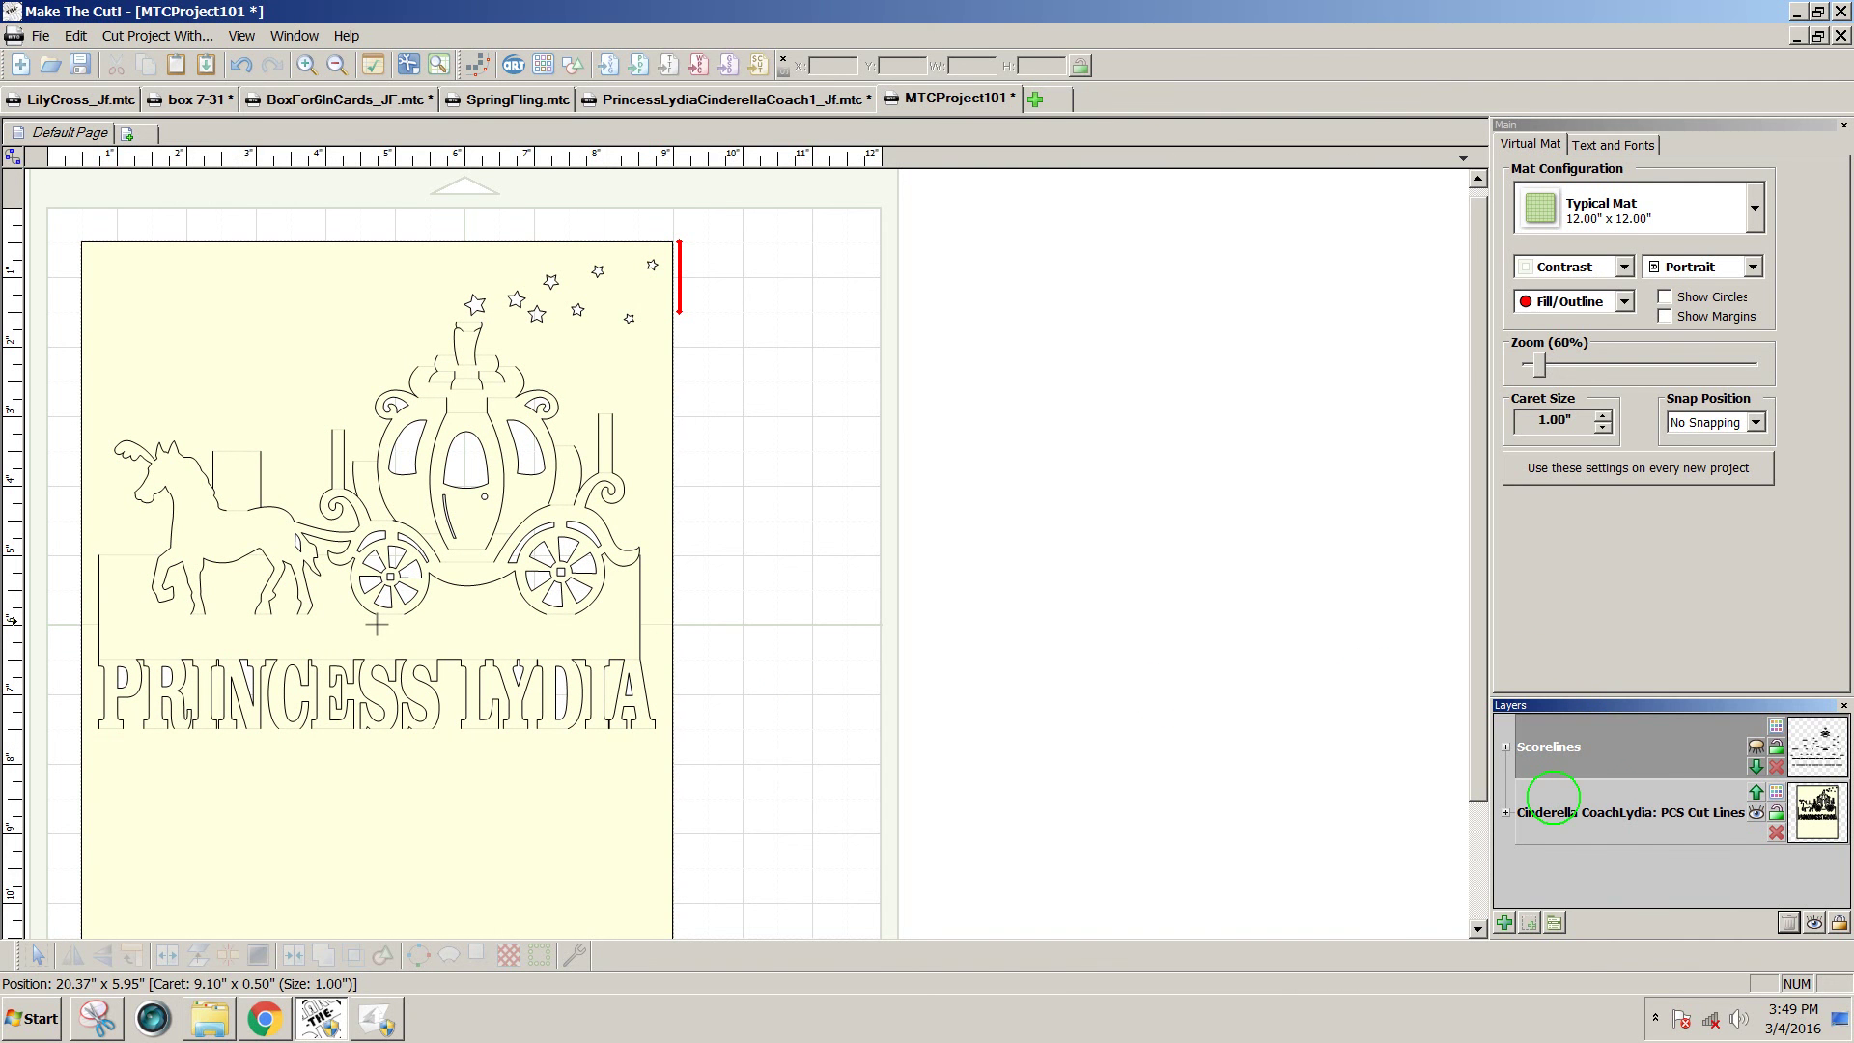
pyautogui.click(1756, 746)
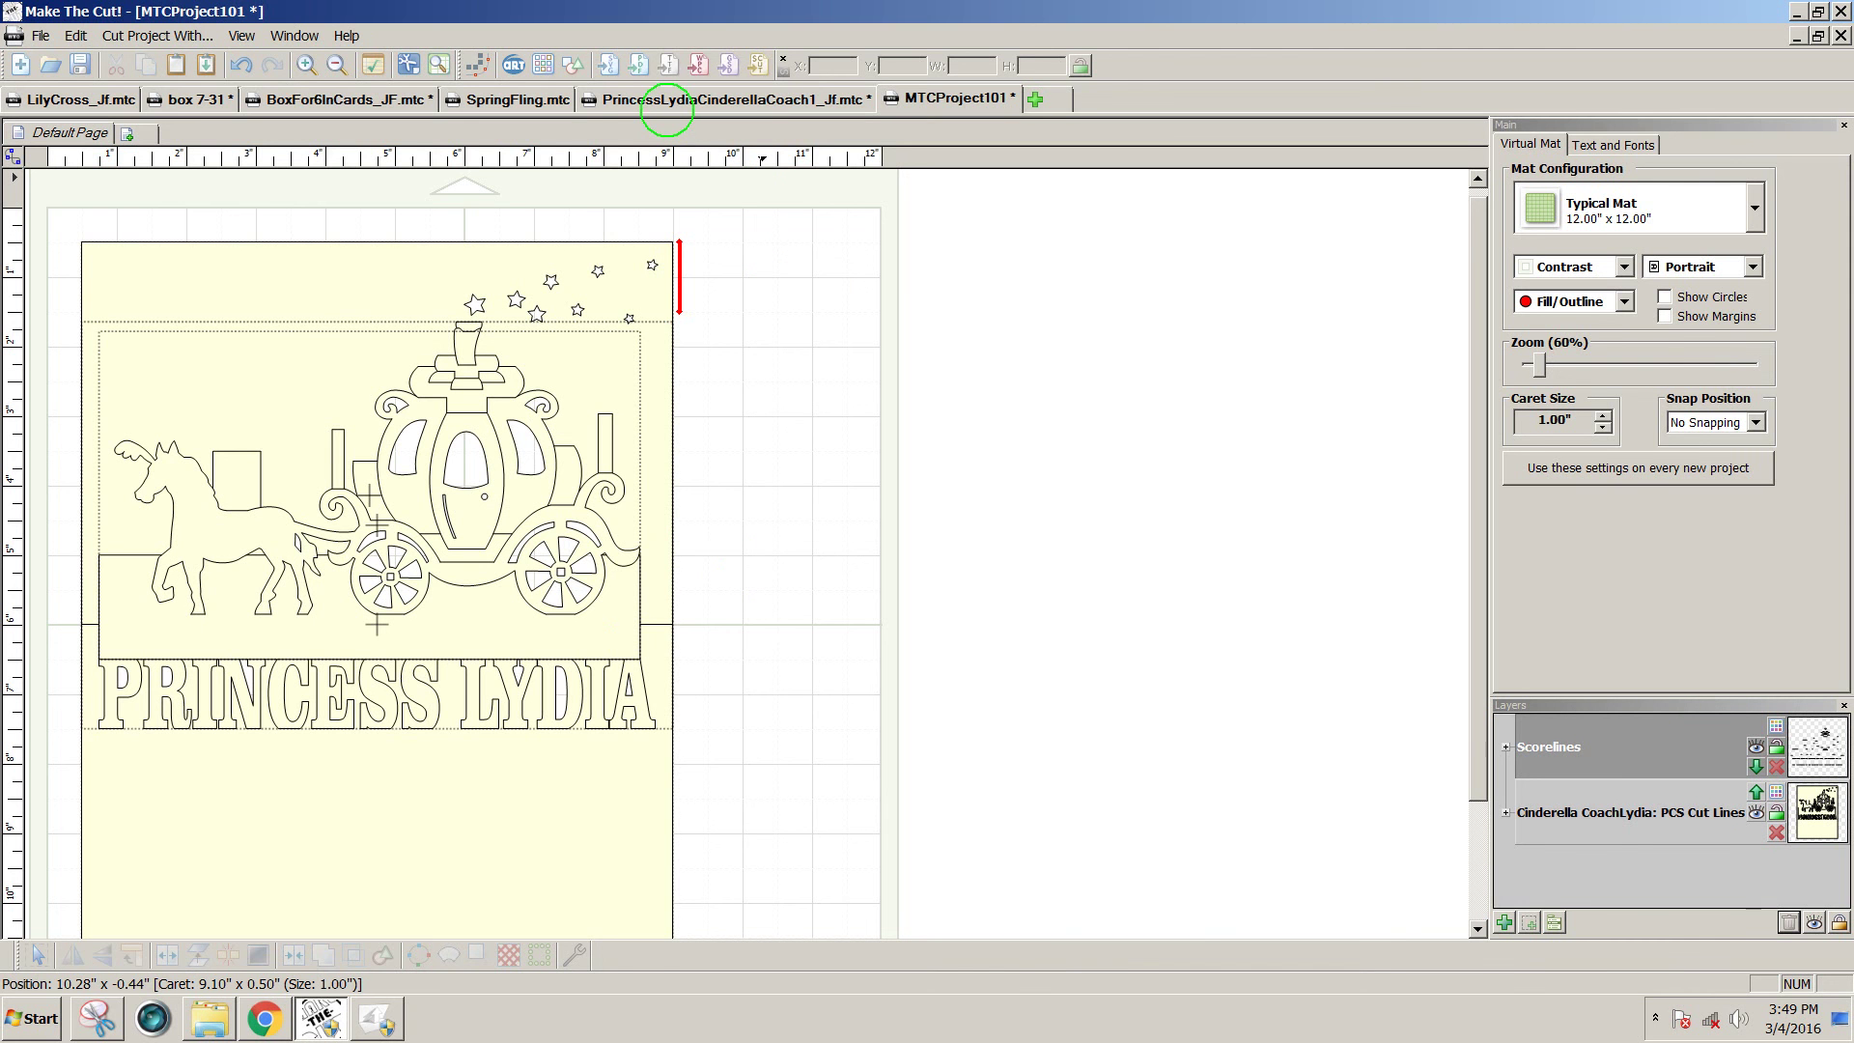
# Import "Cinderella Coach_shapesLydia.svg" from the Desktop beside the card and deselect it.
pyautogui.click(609, 64)
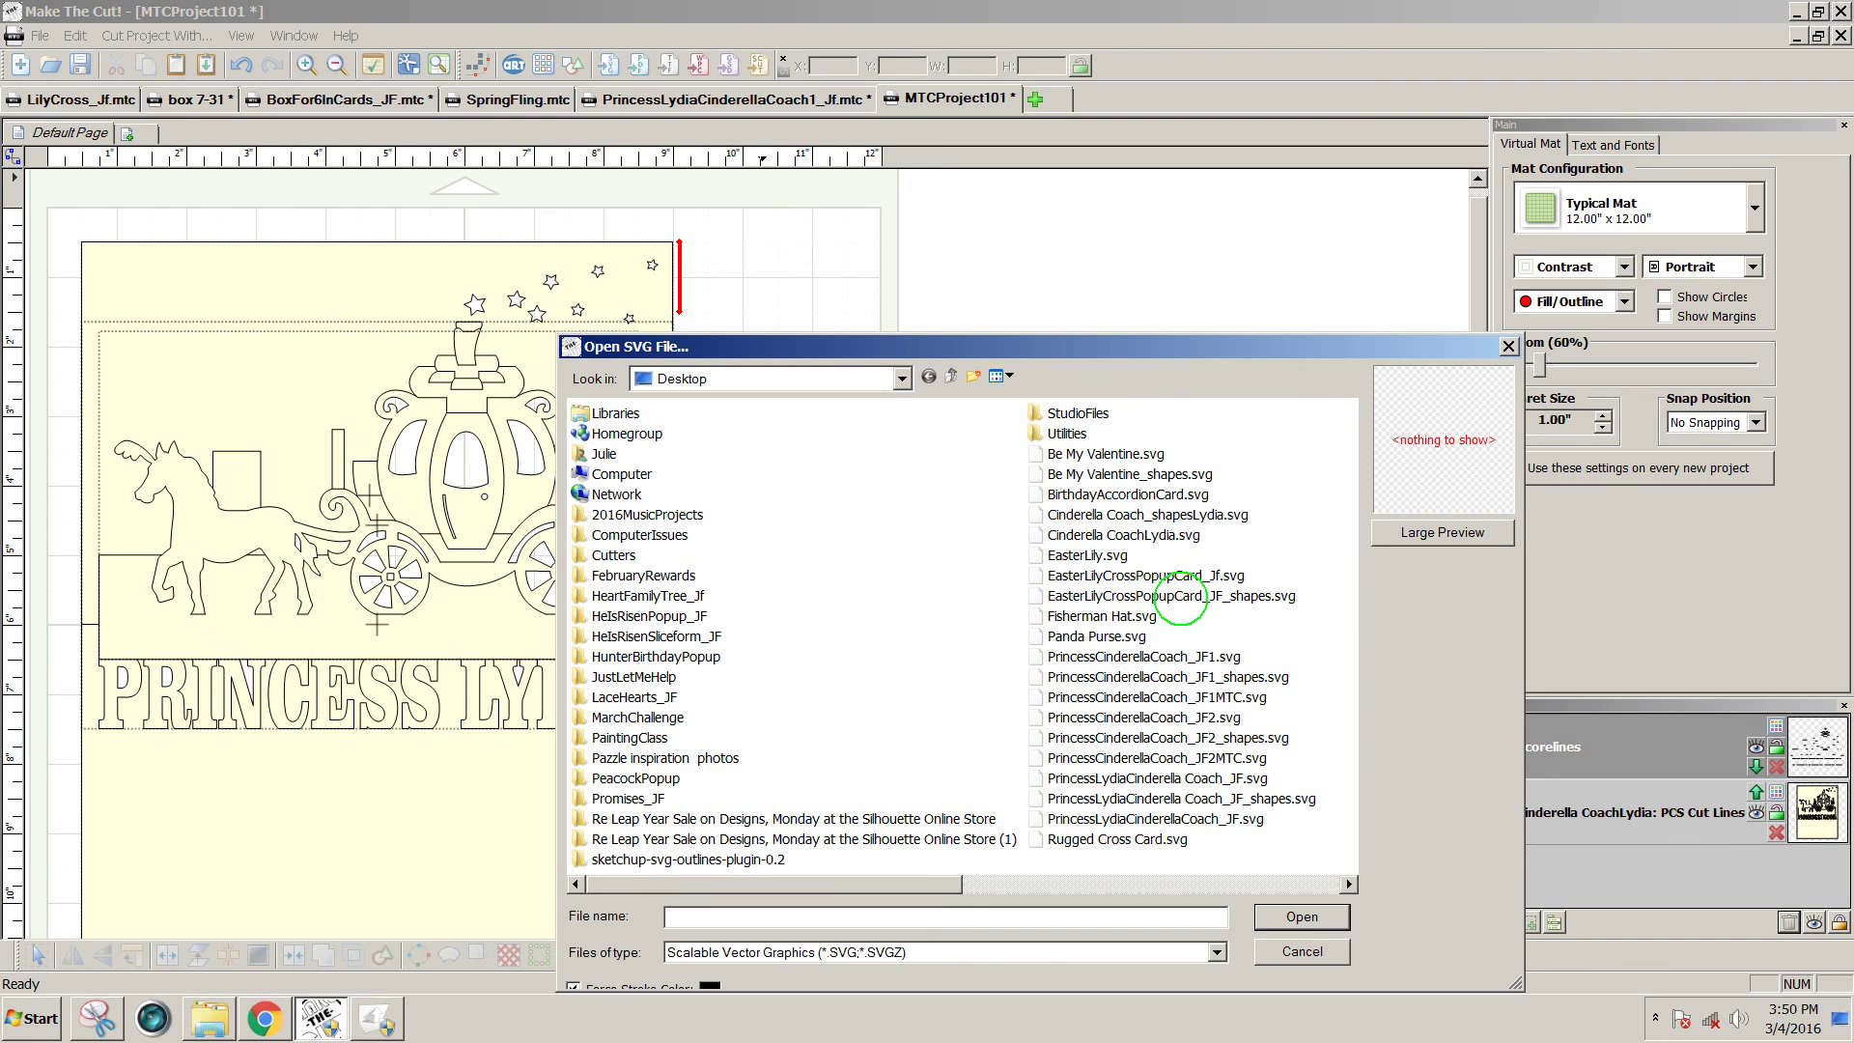
pyautogui.click(1177, 512)
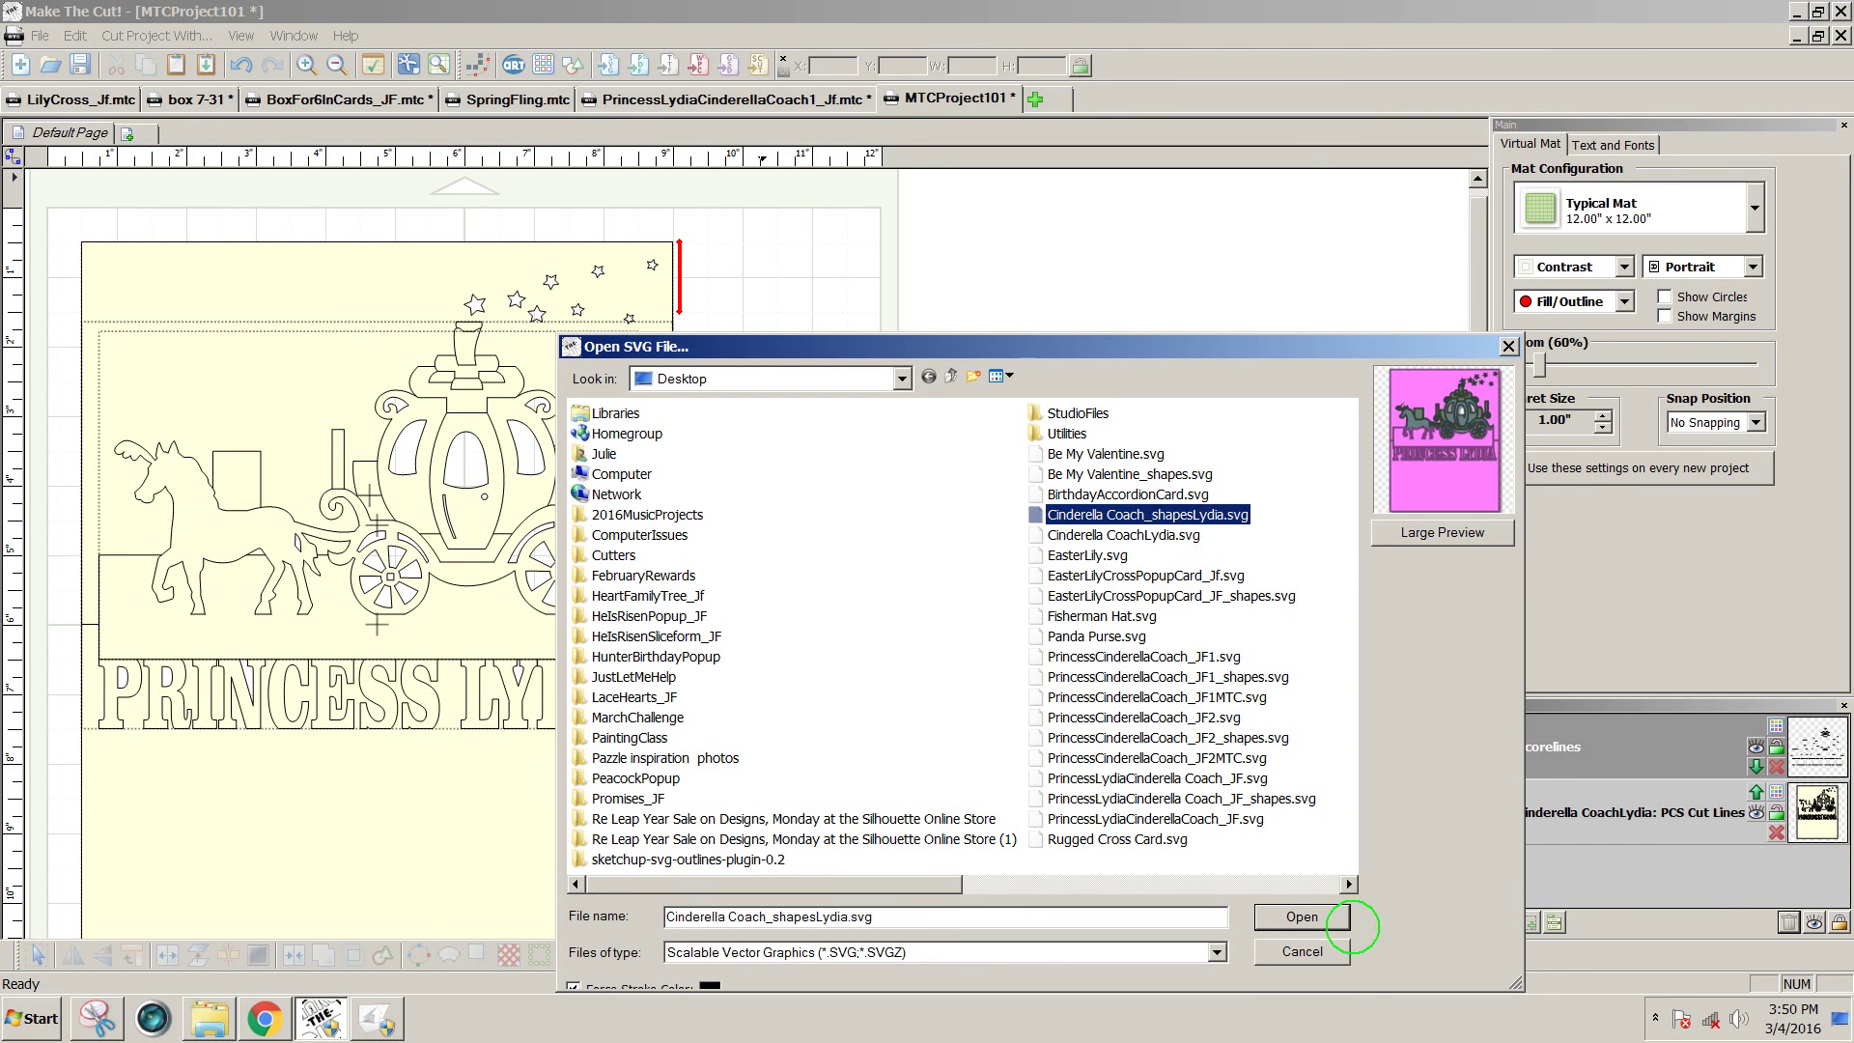
pyautogui.click(1308, 918)
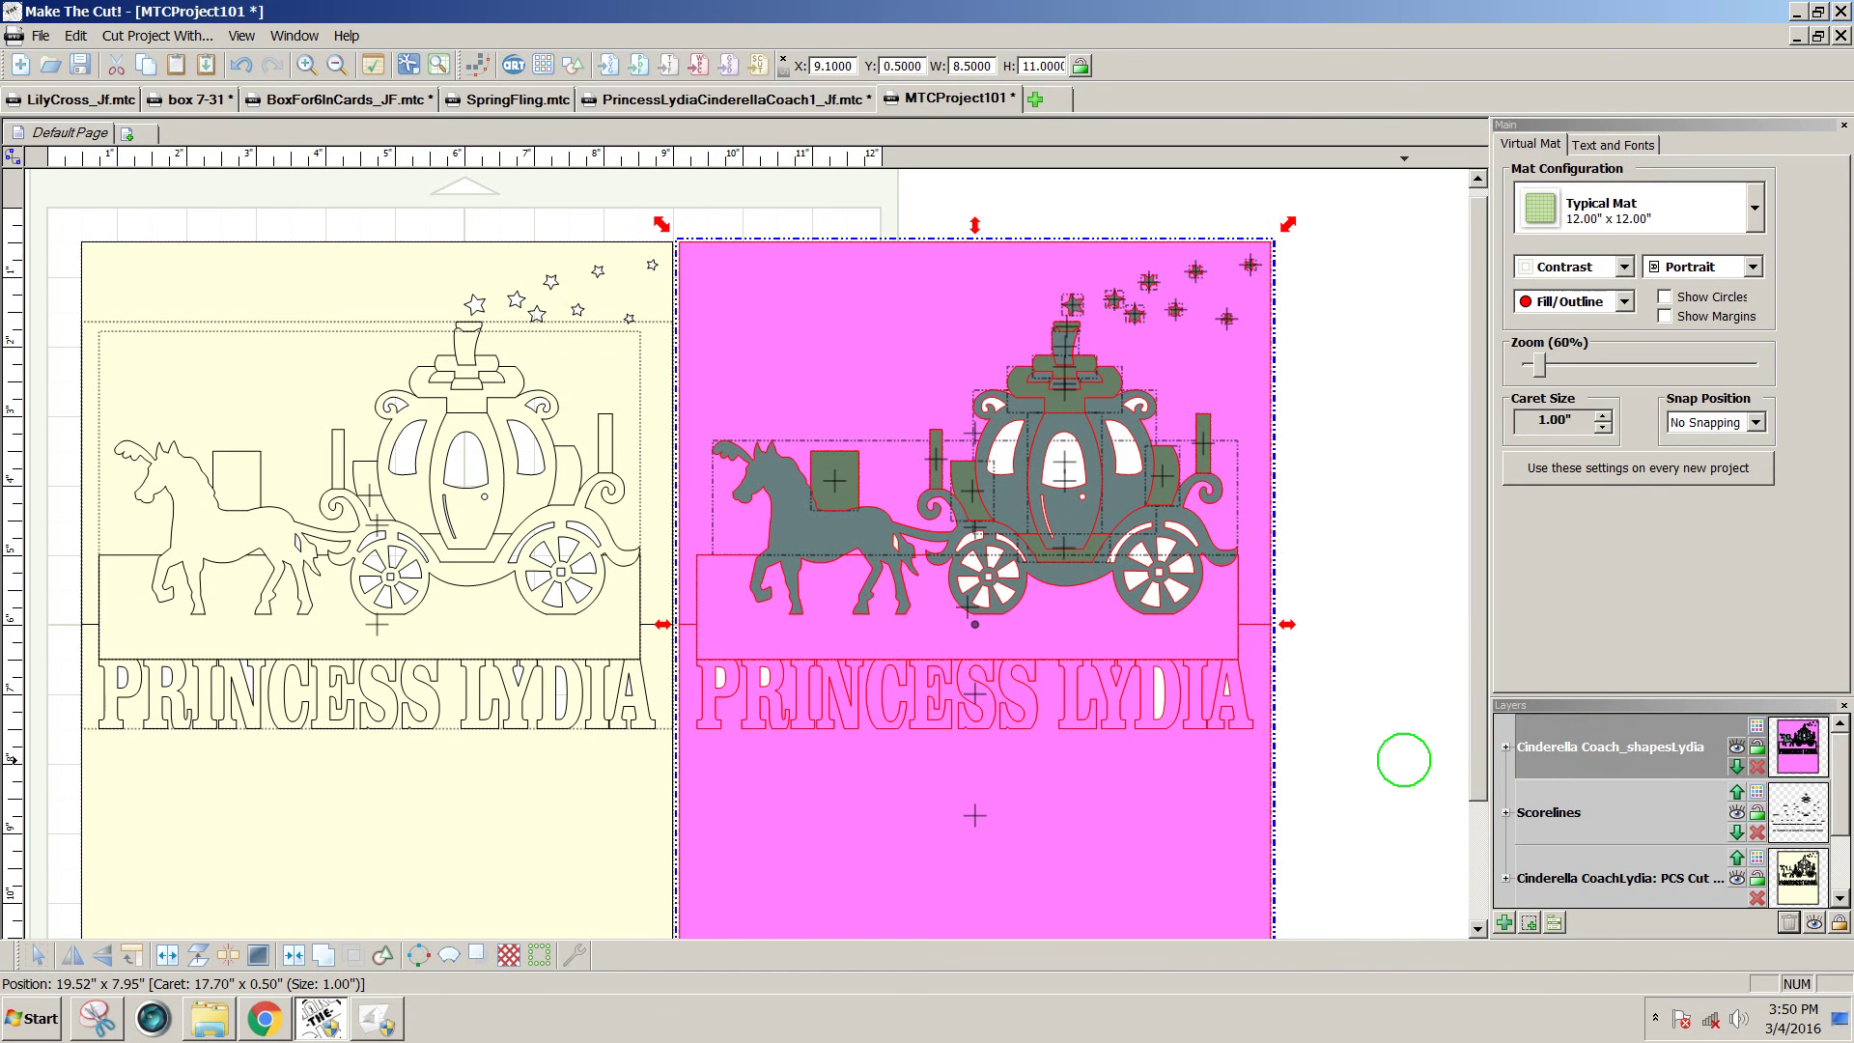
pyautogui.click(1403, 760)
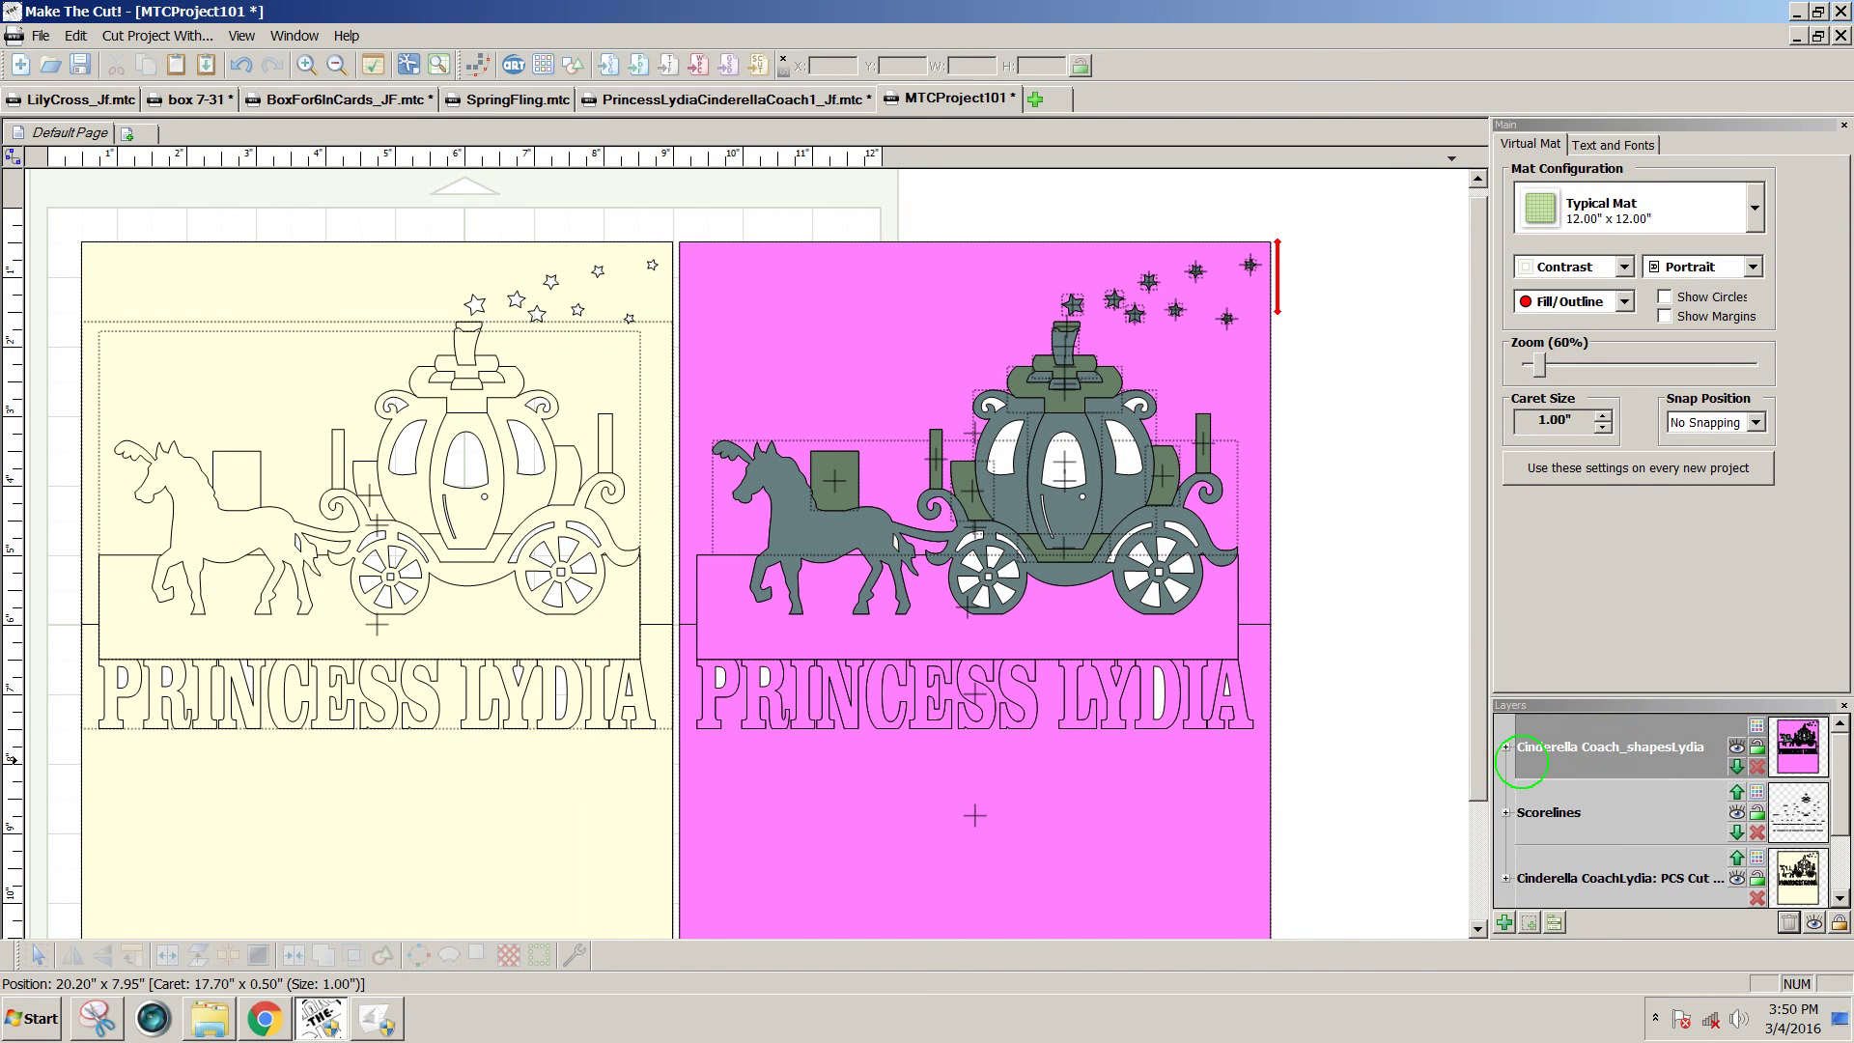
# Move the magenta lower and upper background panels from the imported shapes onto the matching halves of the pale yellow card.
pyautogui.scroll(-1, 1475, 830)
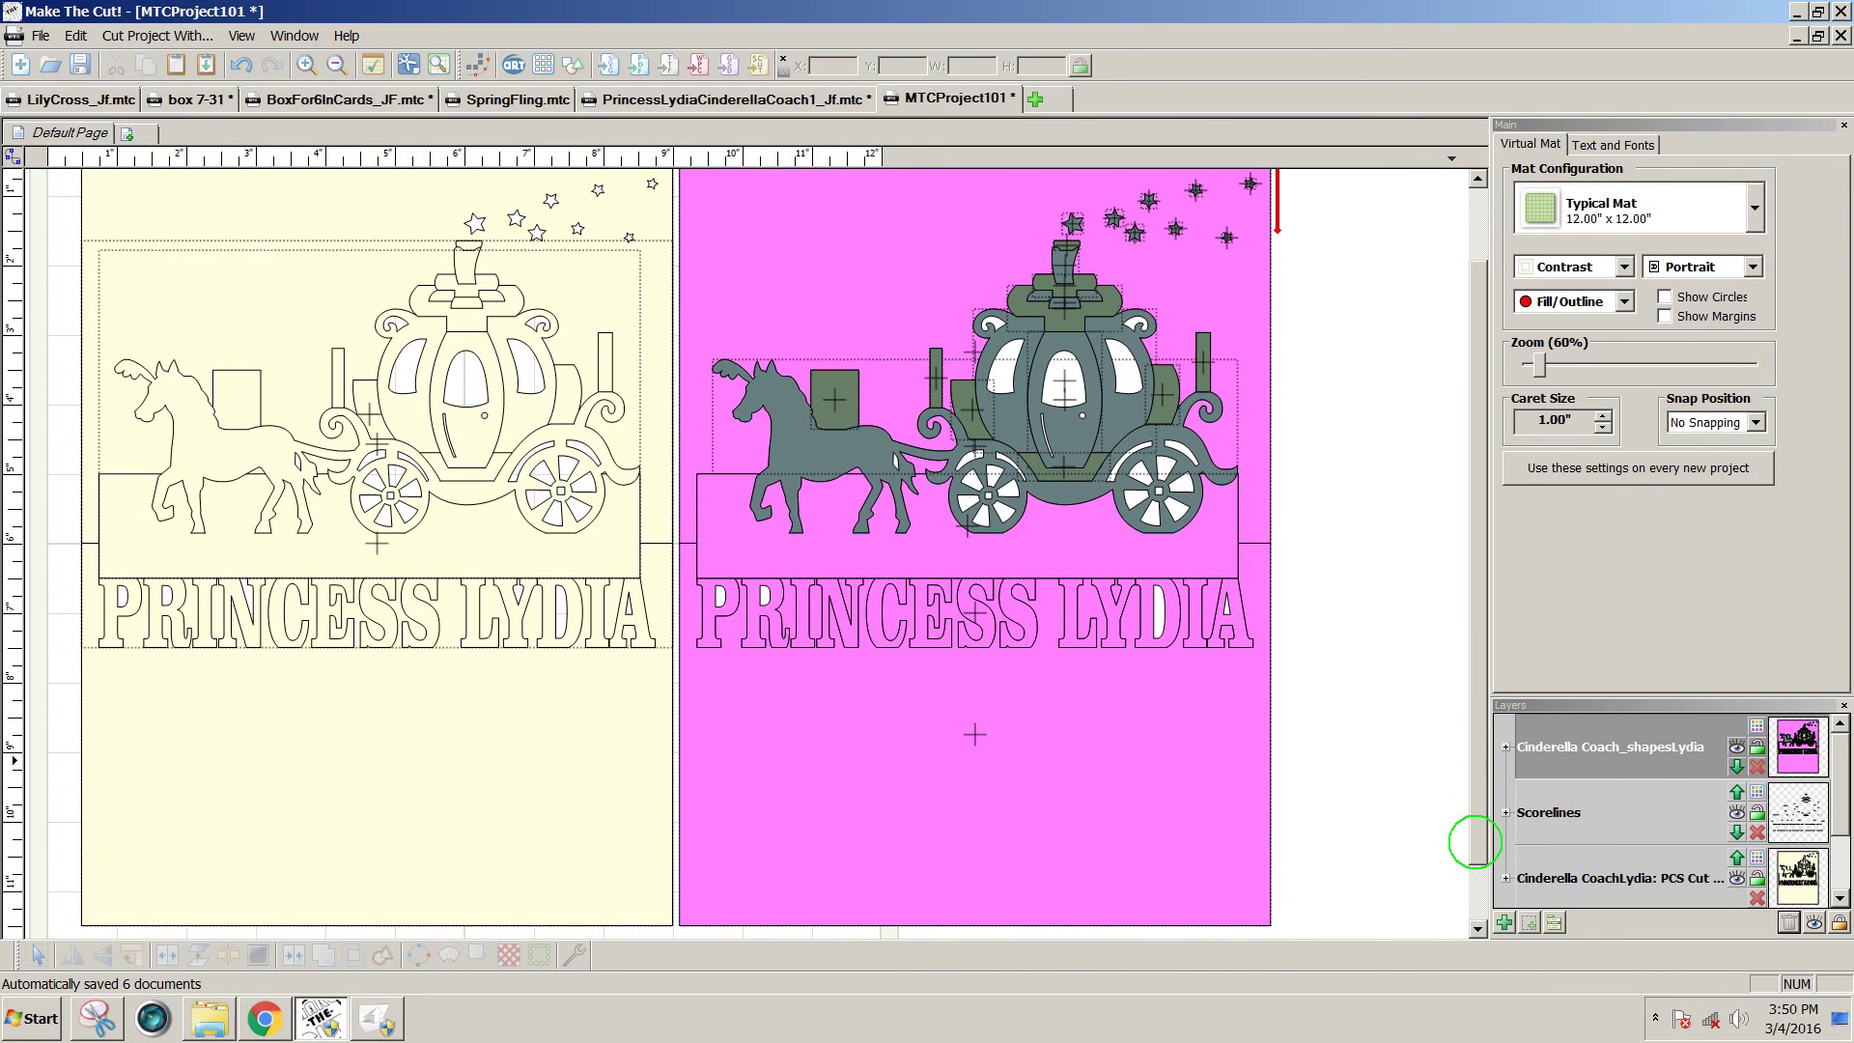
pyautogui.moveTo(1475, 840); pyautogui.dragTo(1475, 826)
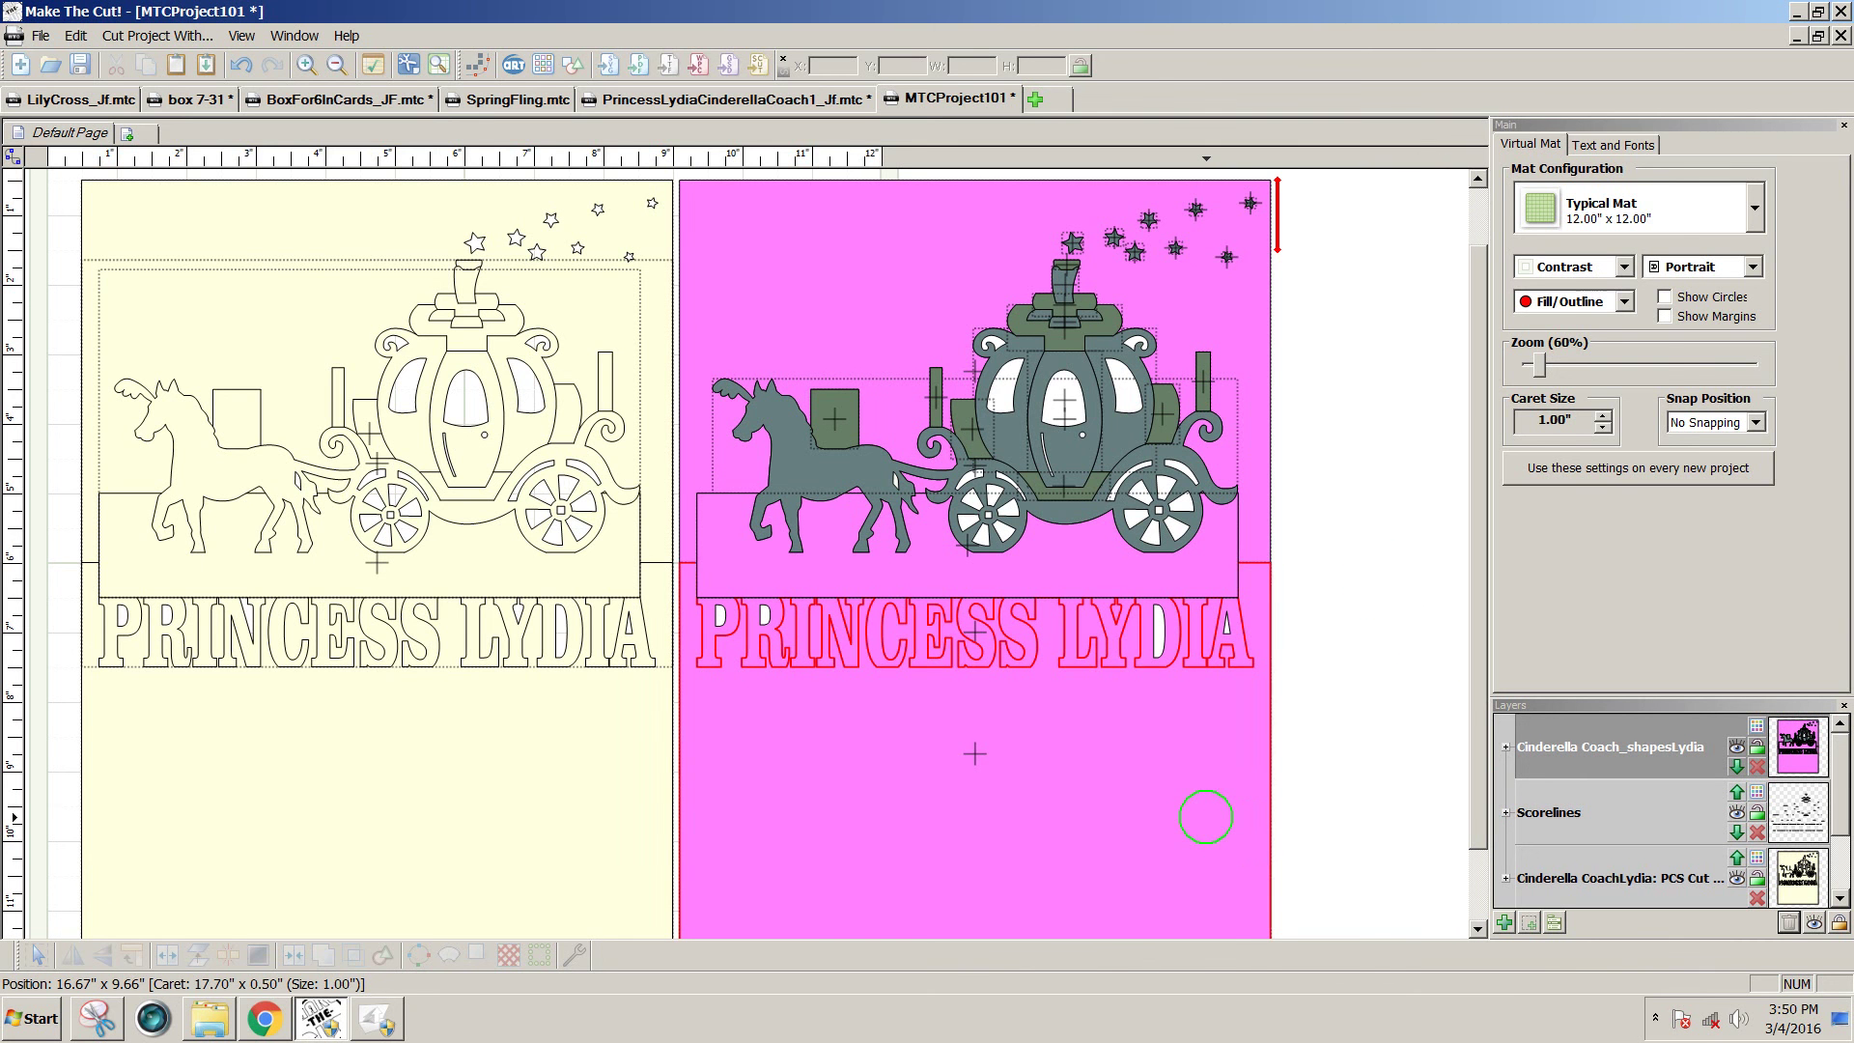
pyautogui.click(1205, 817)
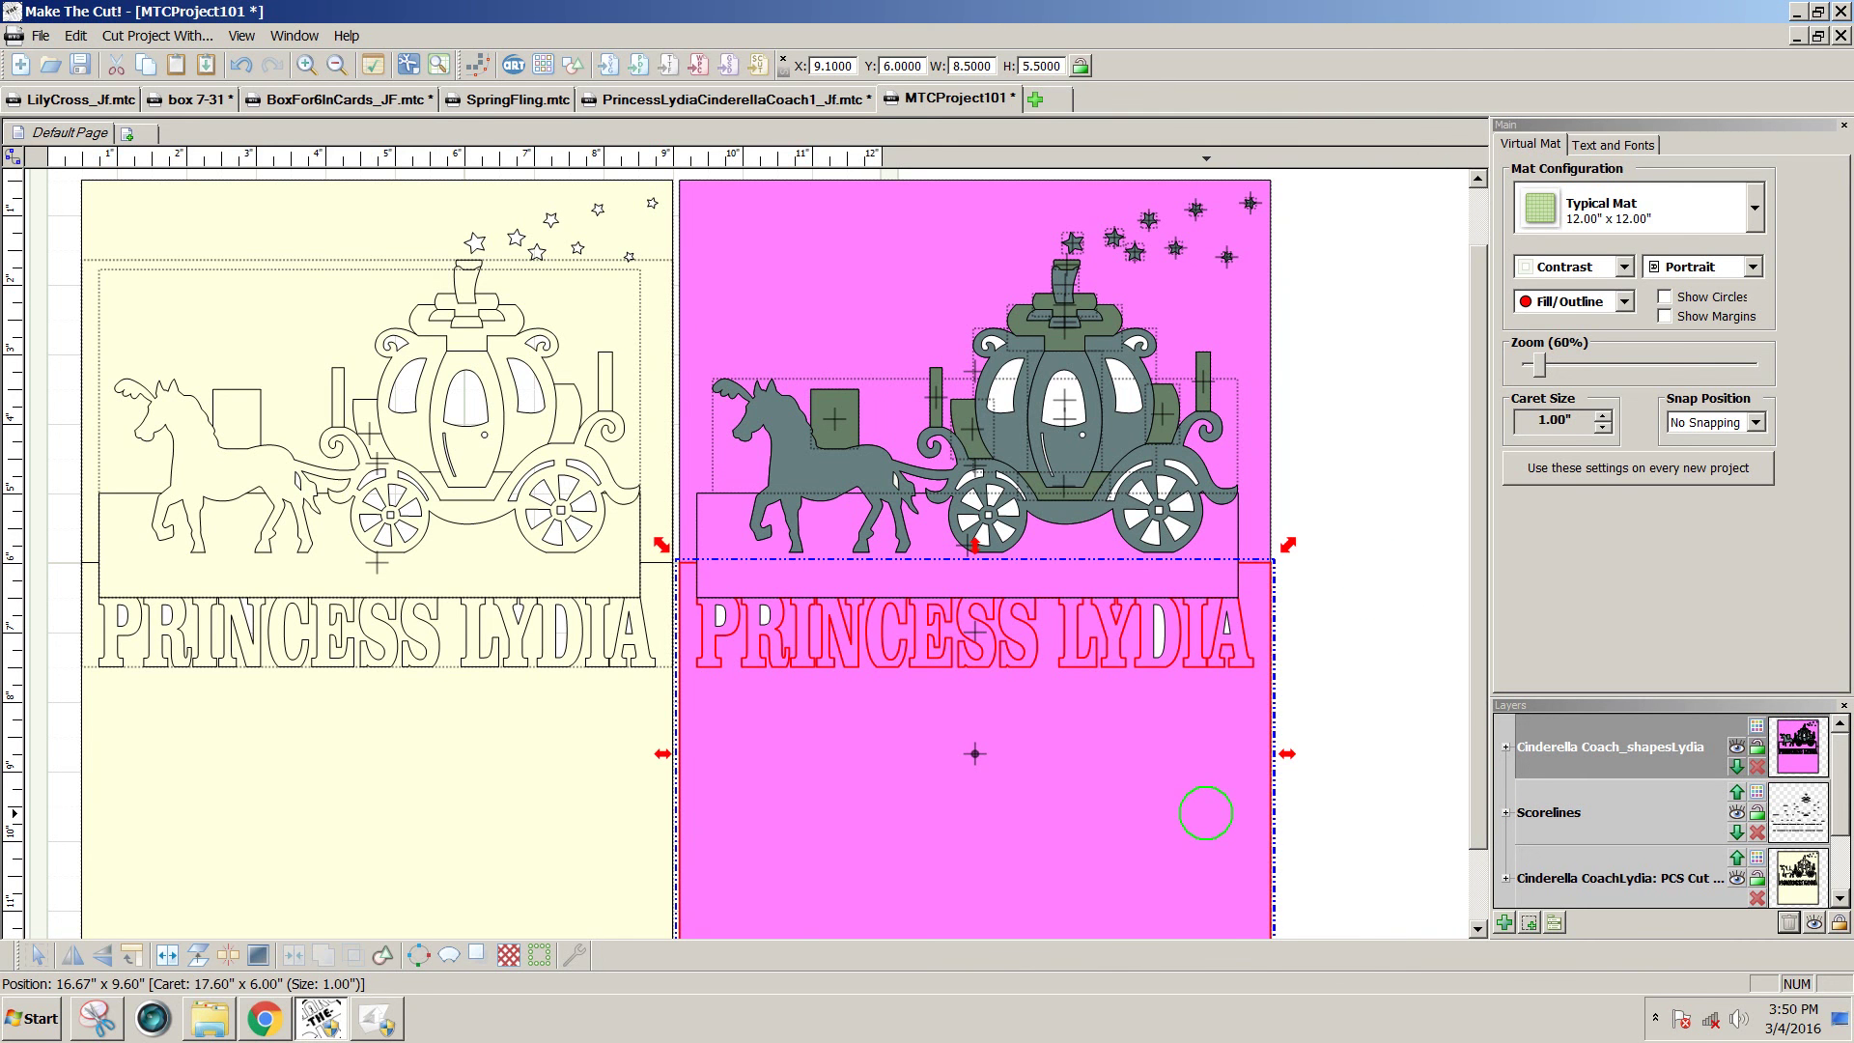
pyautogui.moveTo(1205, 813); pyautogui.dragTo(610, 814)
pyautogui.scroll(1, 1480, 772)
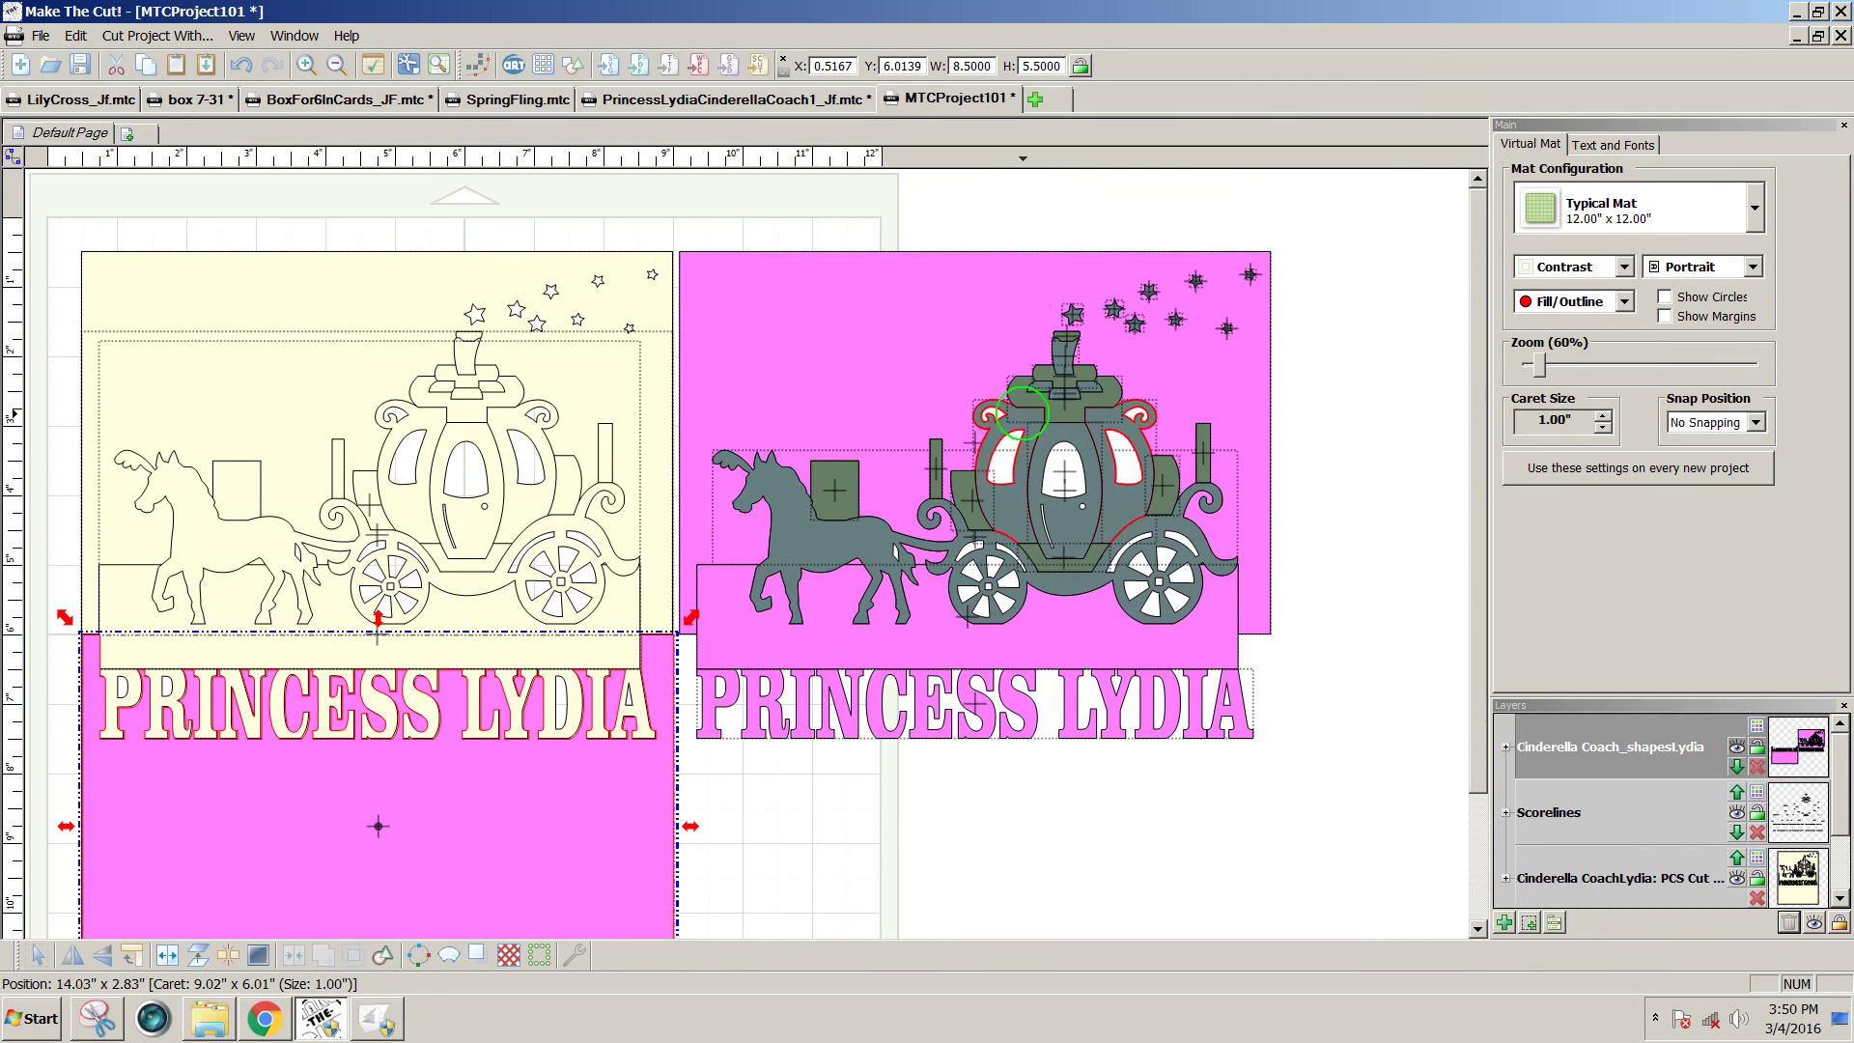
pyautogui.moveTo(991, 349); pyautogui.dragTo(391, 342)
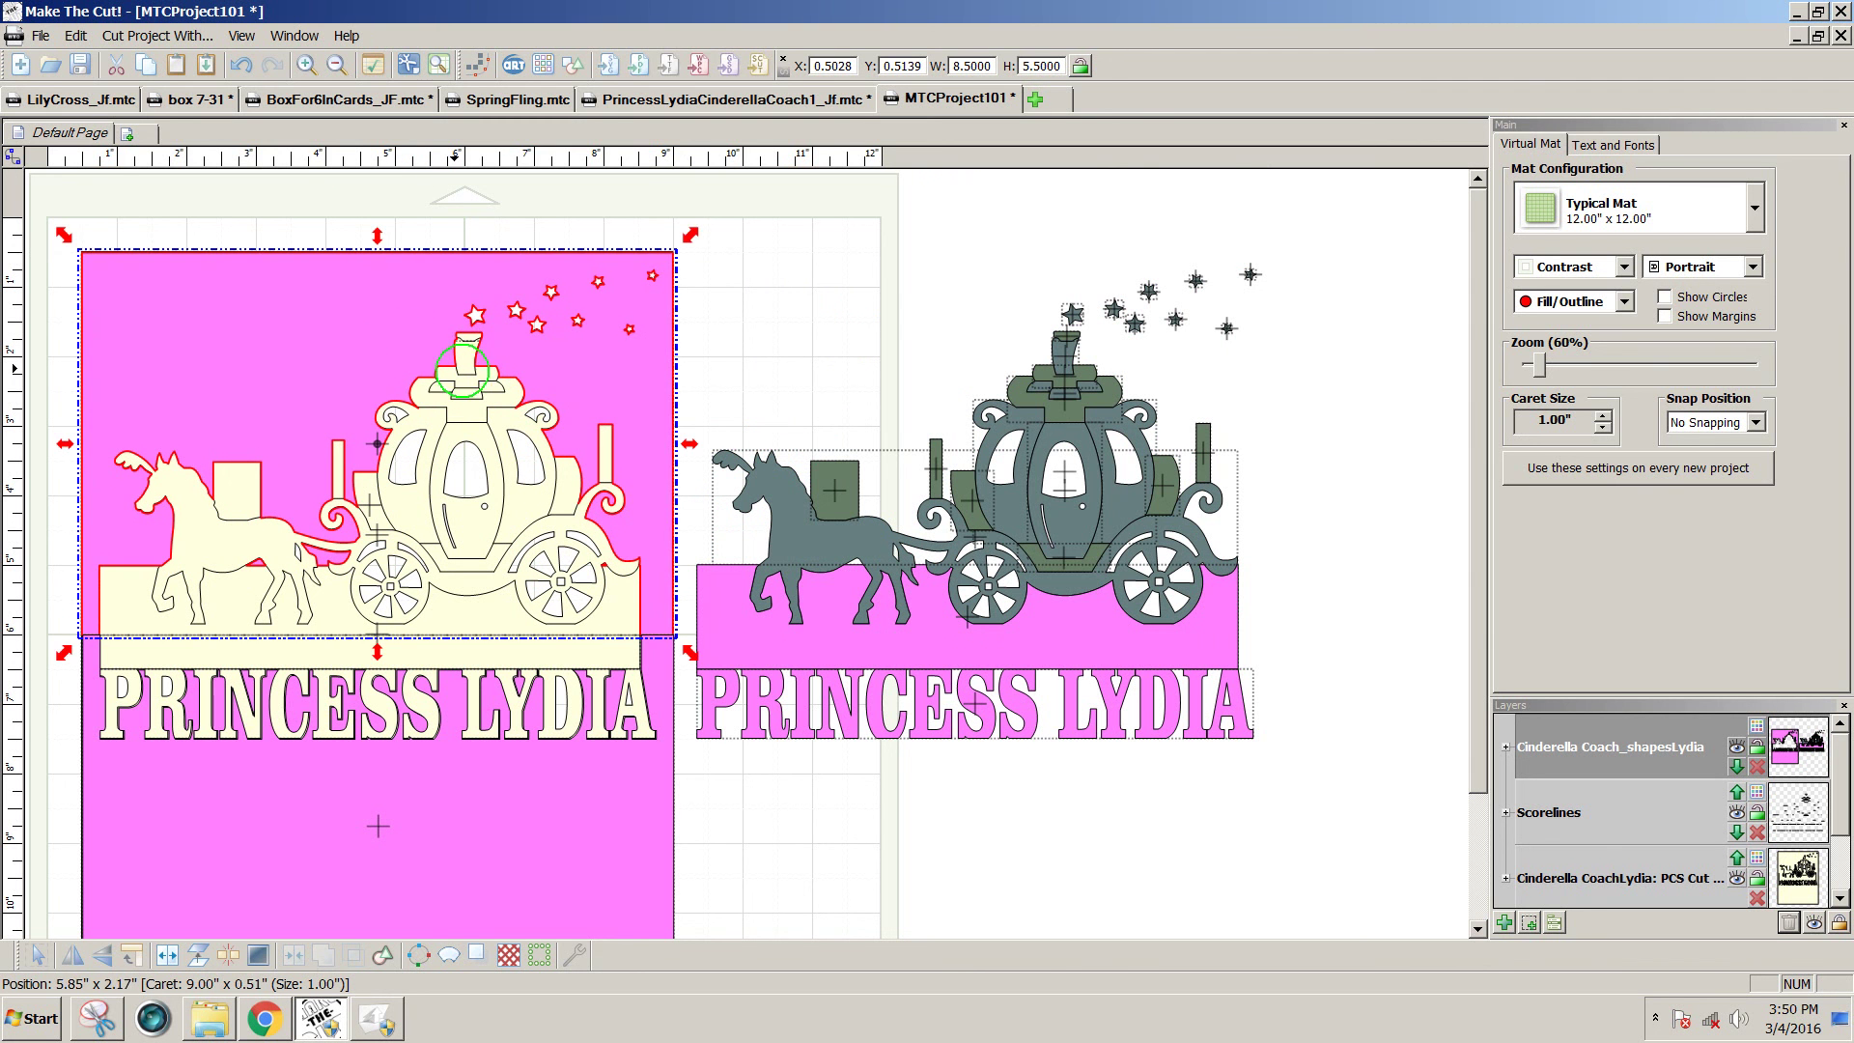
# Move the remaining imported coach, horse, star, platform and name shapes to a new layer and hide that layer.
pyautogui.moveTo(1355, 819); pyautogui.dragTo(659, 197)
pyautogui.click(1530, 922)
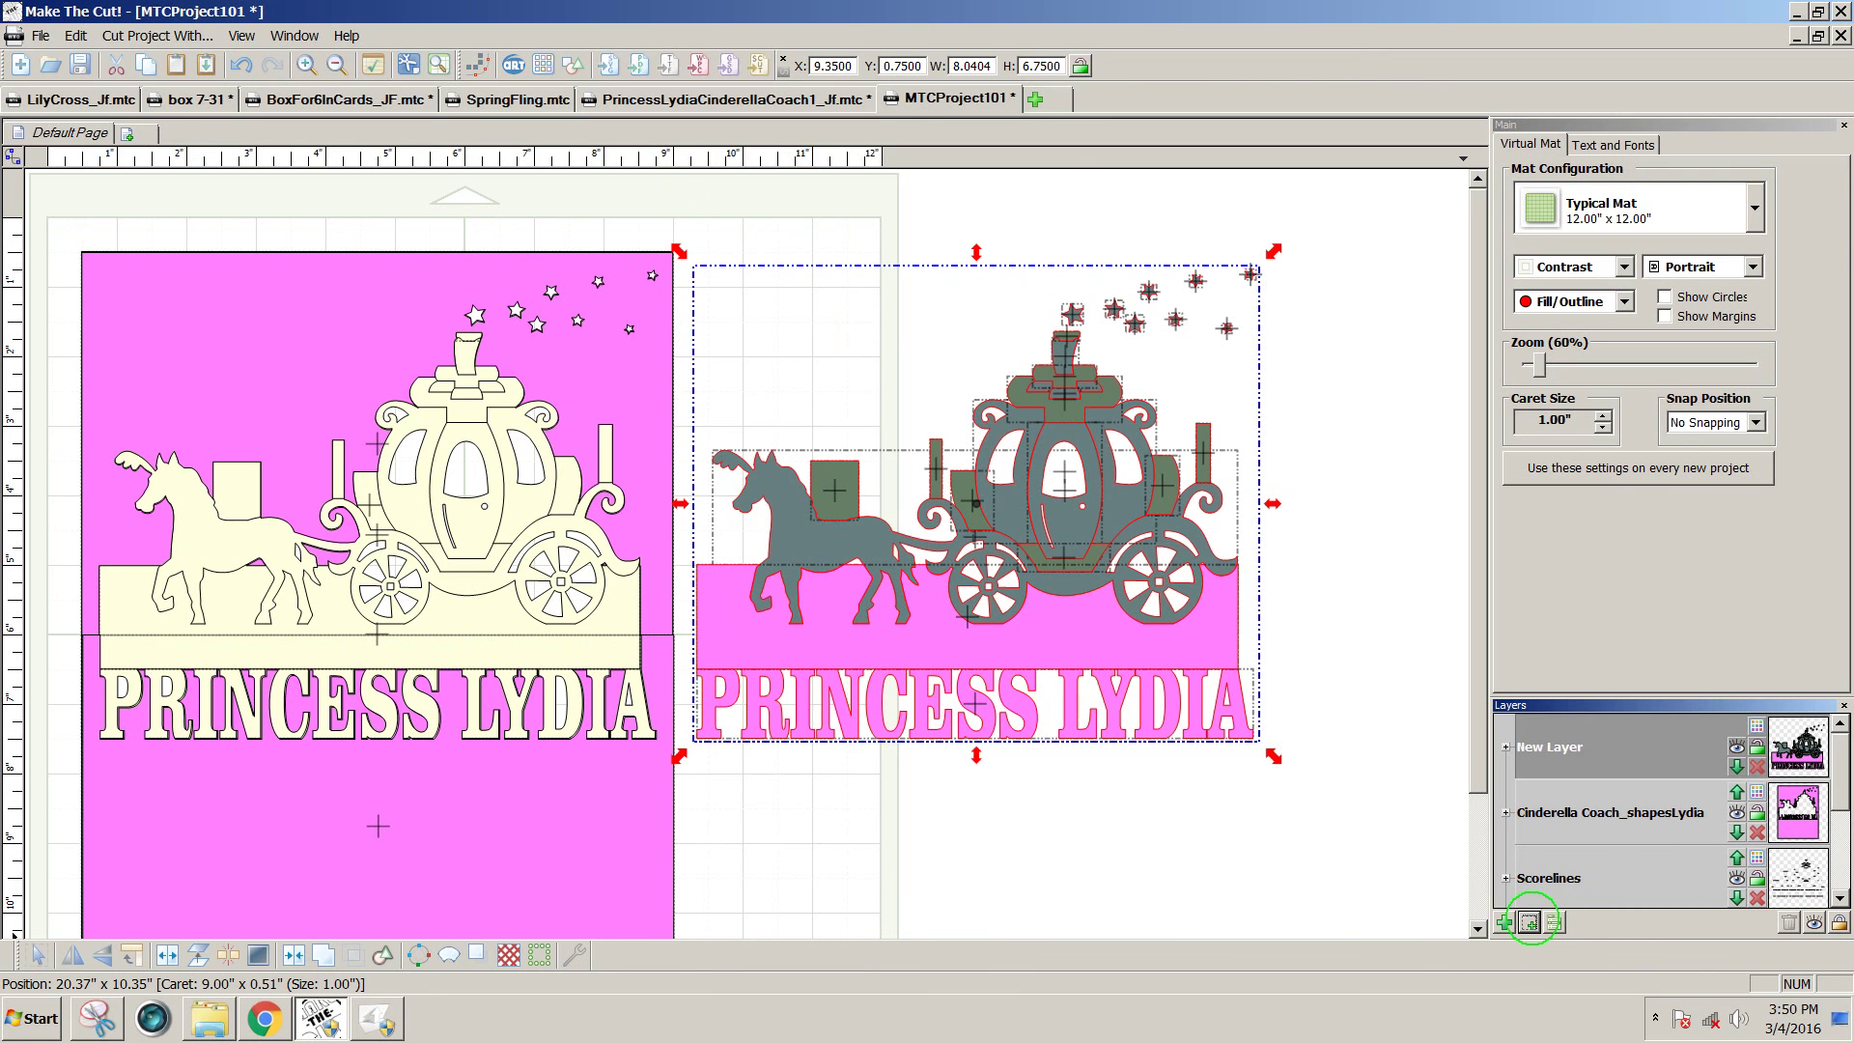
pyautogui.click(1736, 747)
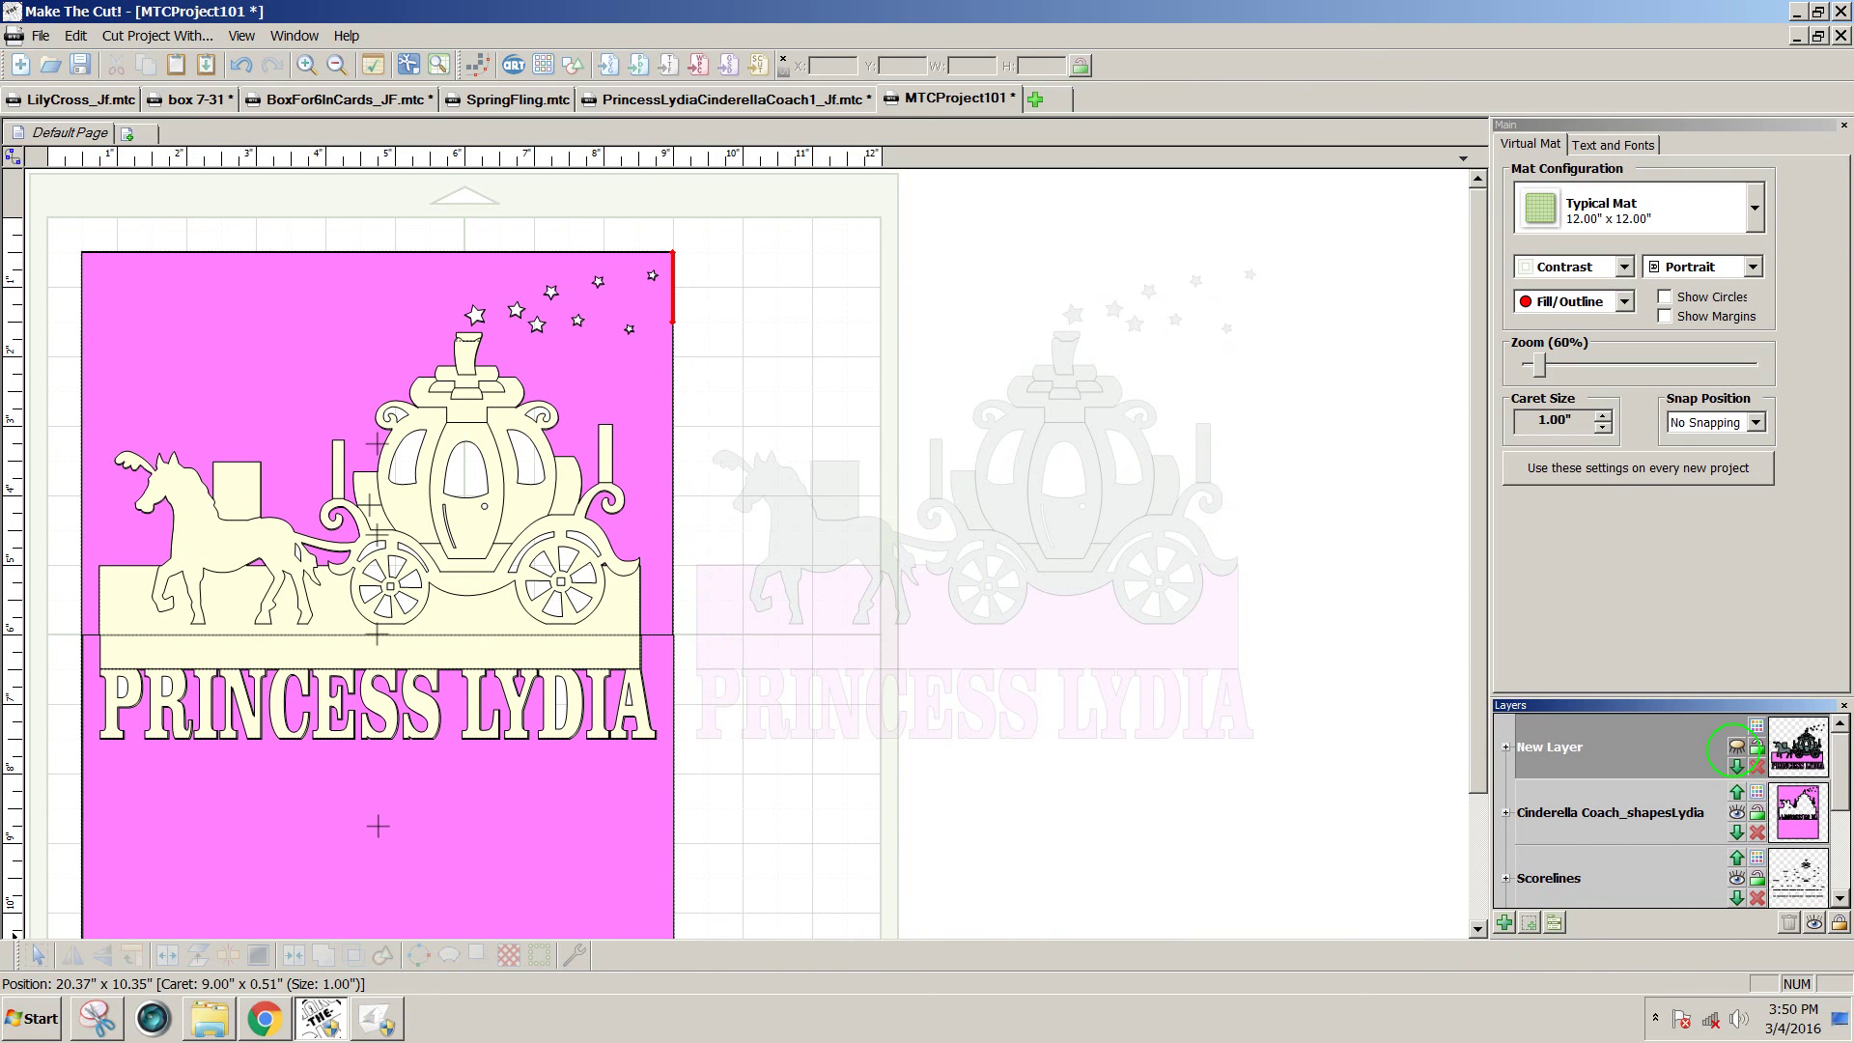
pyautogui.scroll(-3, 1469, 881)
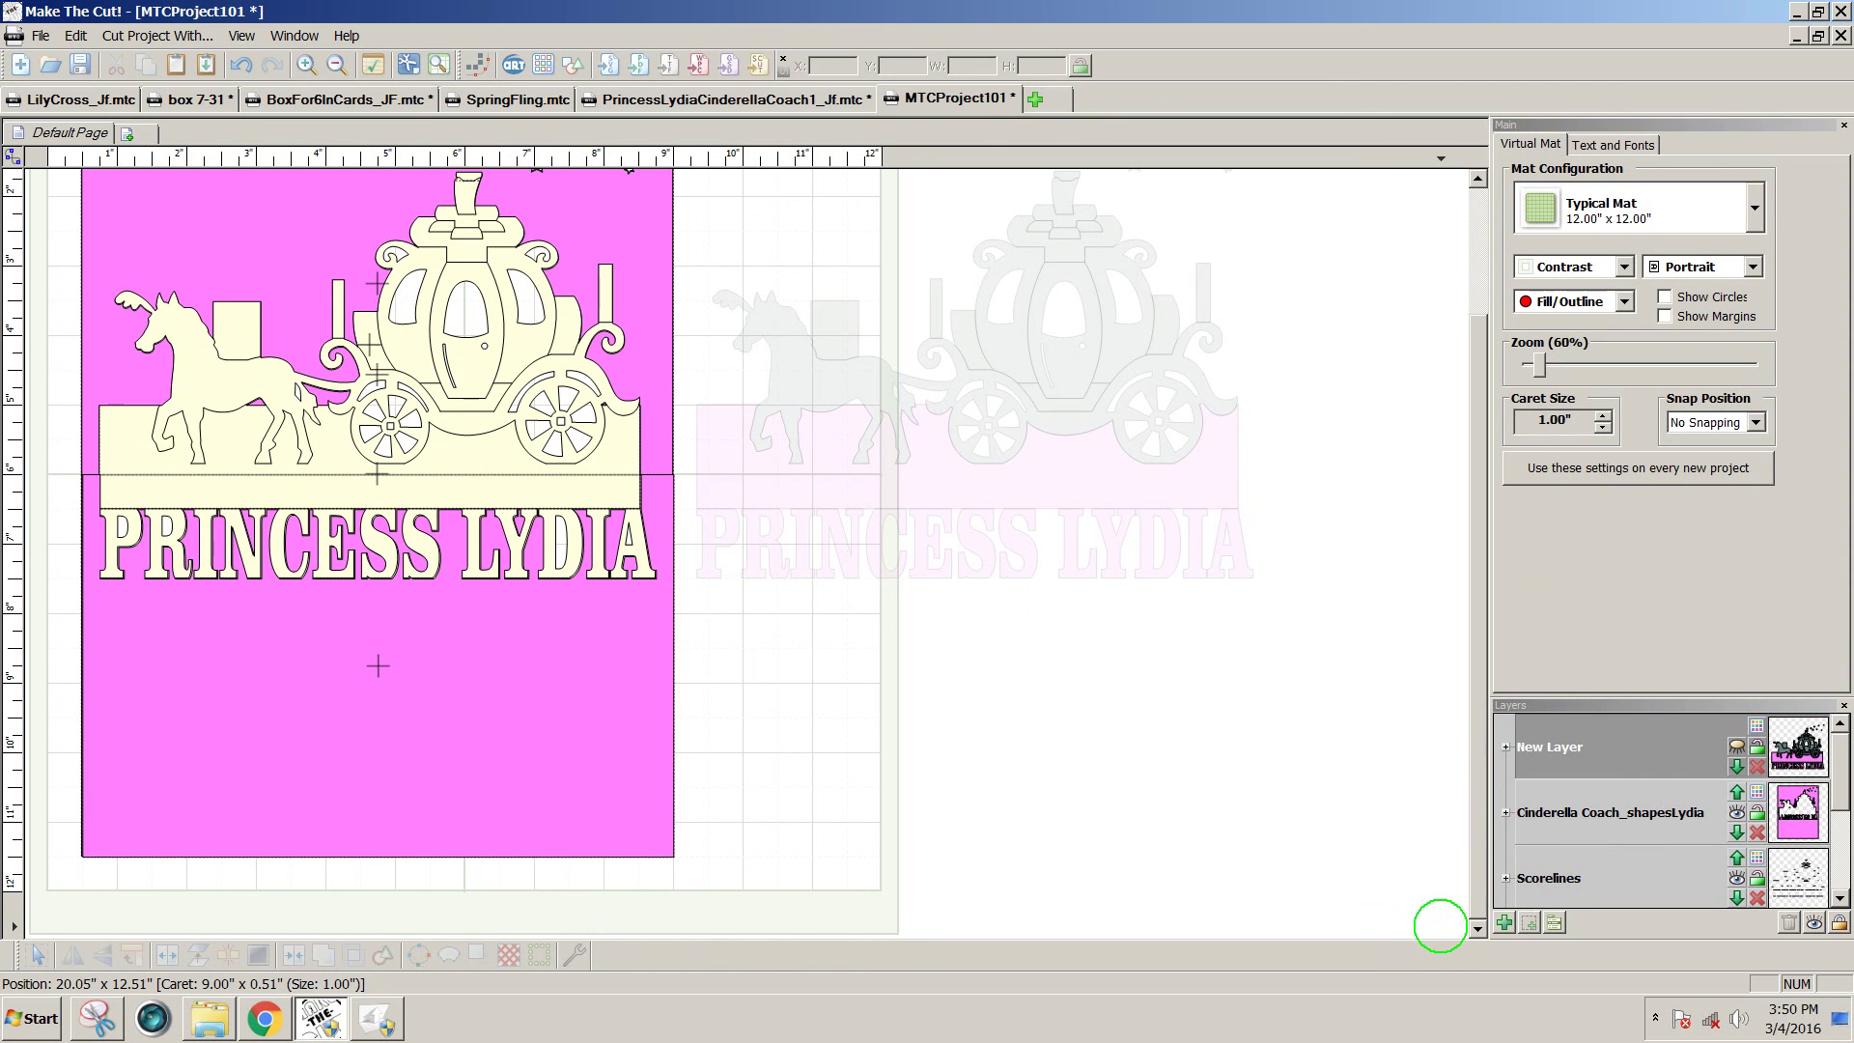
pyautogui.scroll(2, 1470, 874)
pyautogui.scroll(1, 1481, 811)
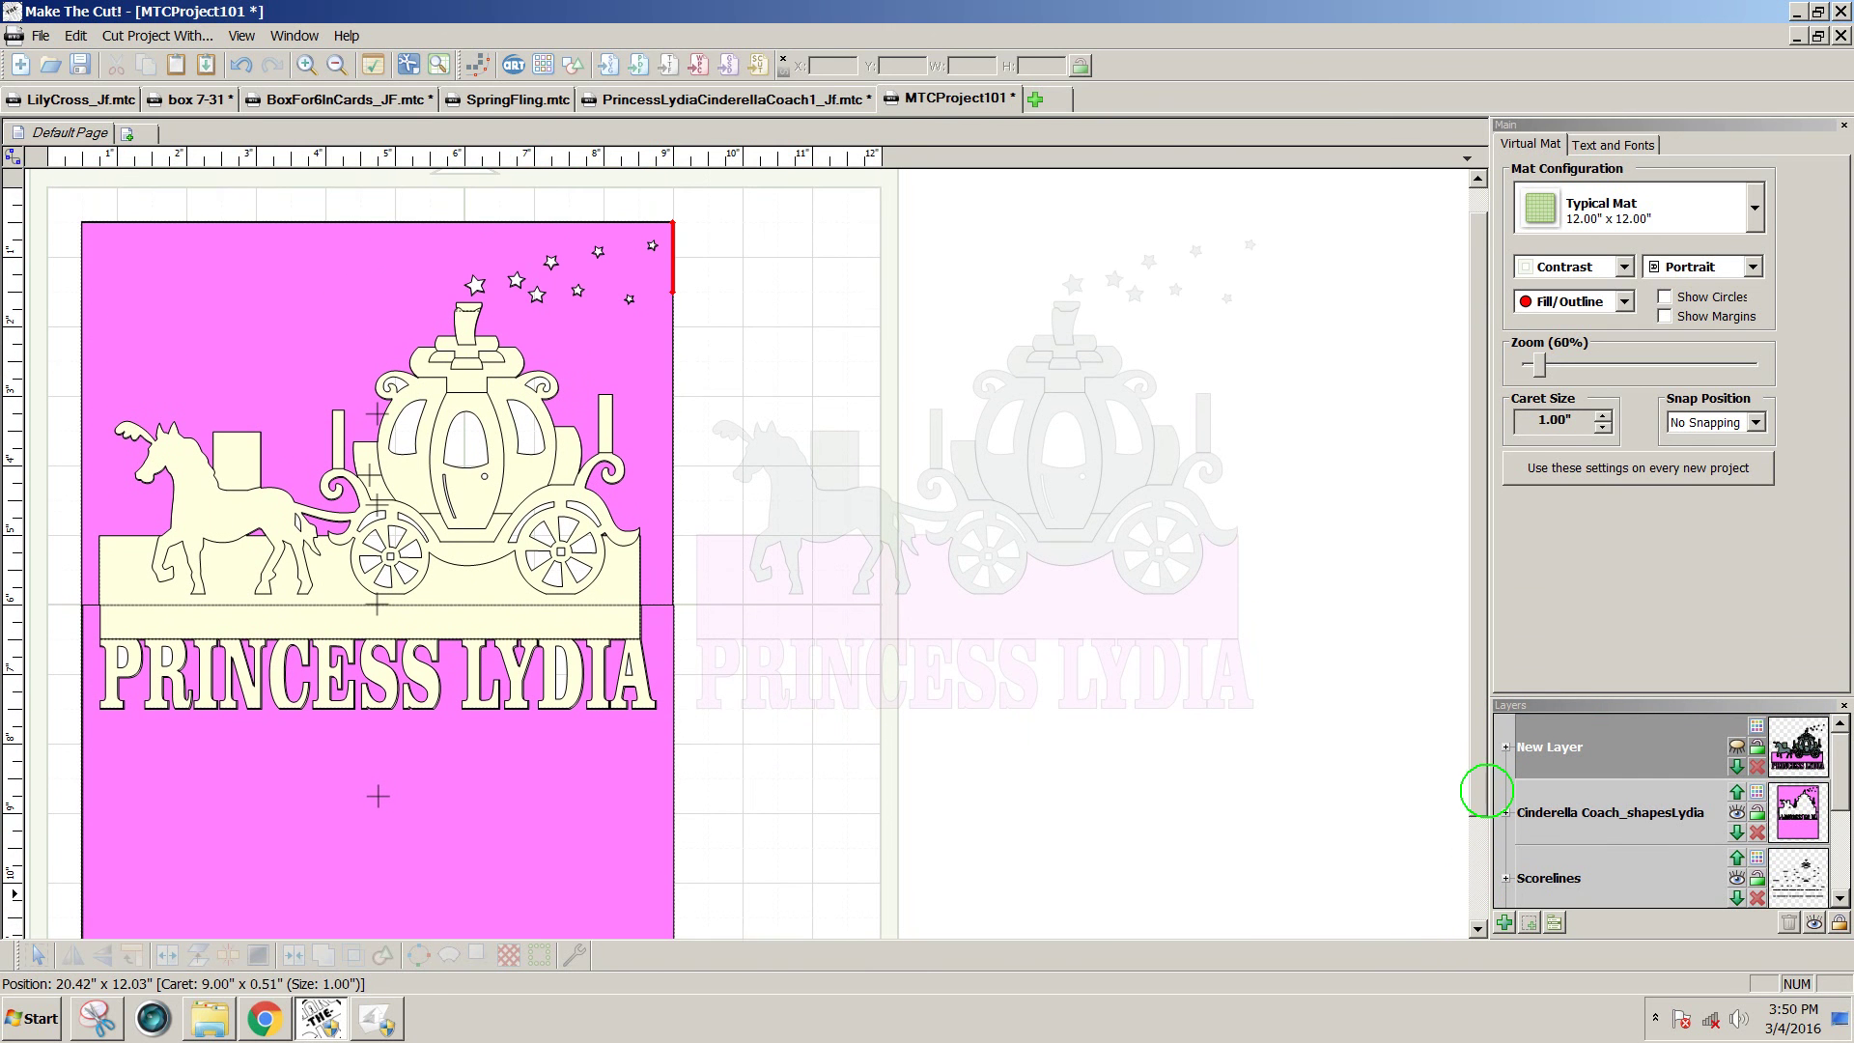
# Check the project layer by layer, hiding the score lines, magenta background and cut lines layers and briefly showing the remaining imported pieces.
pyautogui.click(1737, 878)
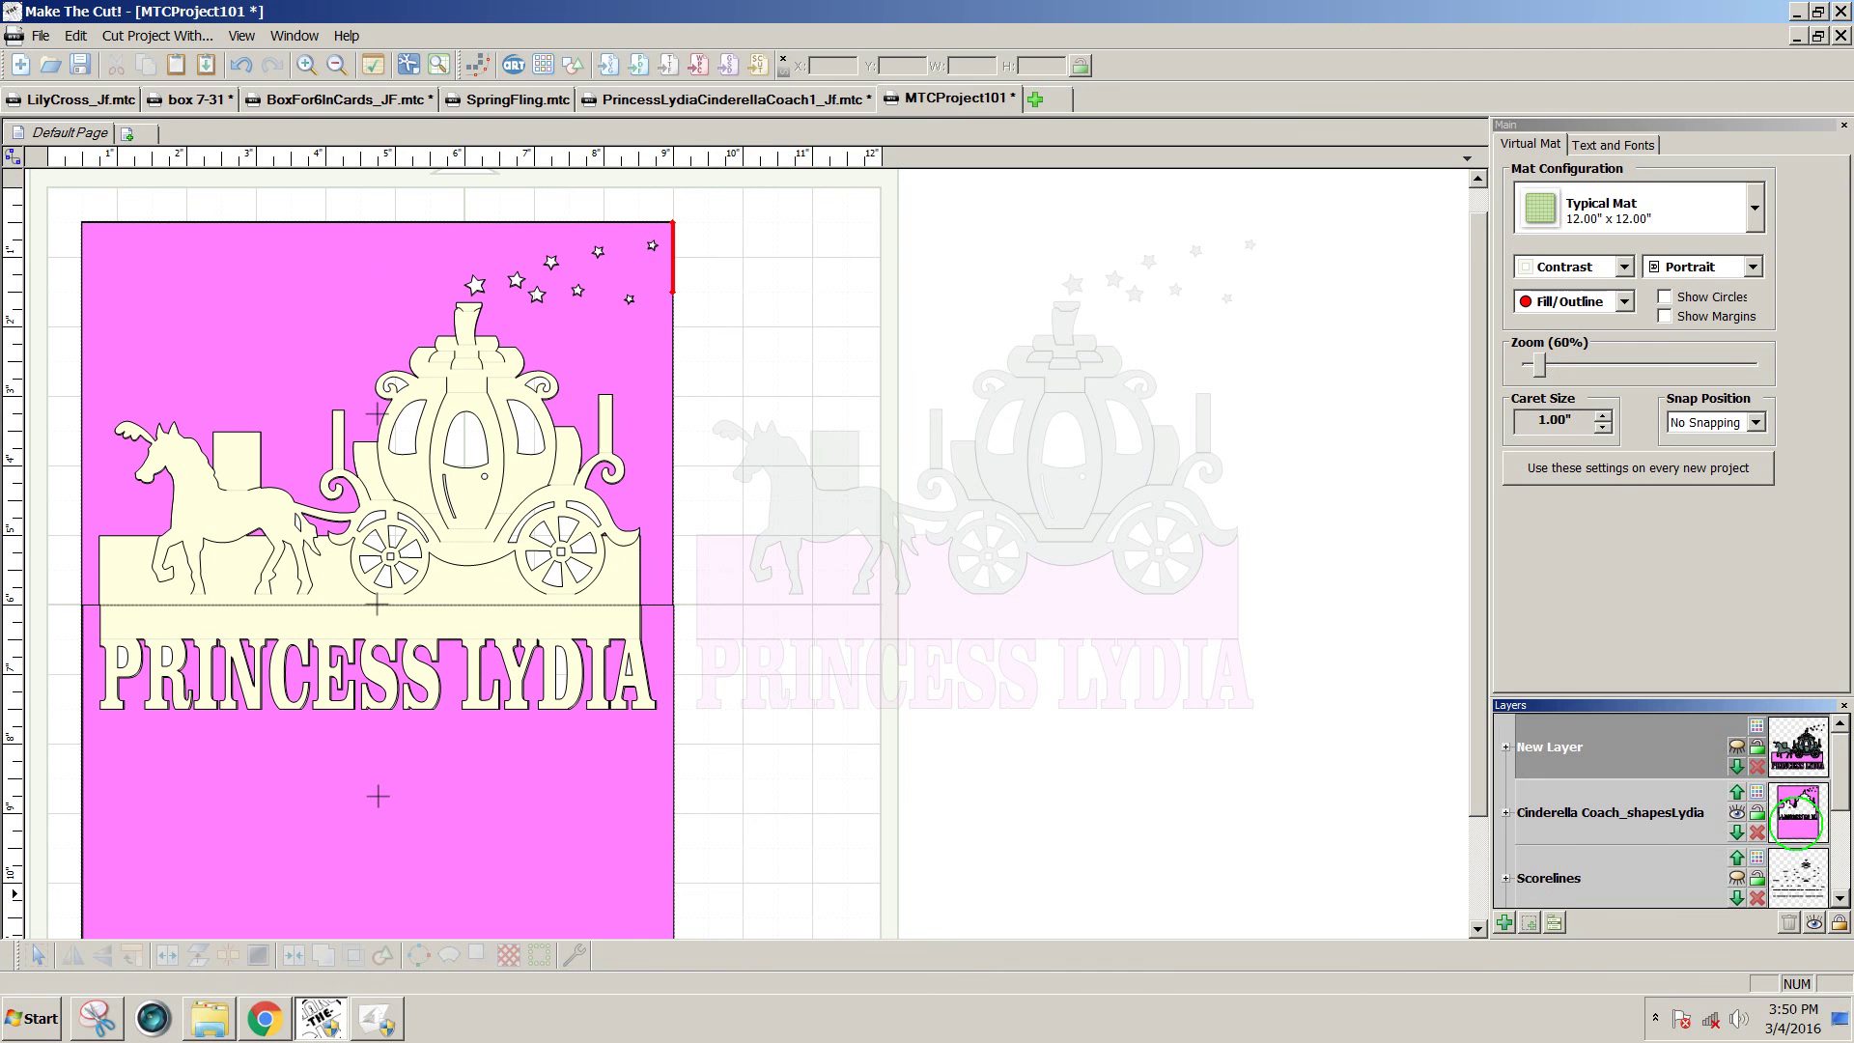
pyautogui.click(1834, 819)
pyautogui.scroll(1, 1832, 819)
pyautogui.click(1736, 812)
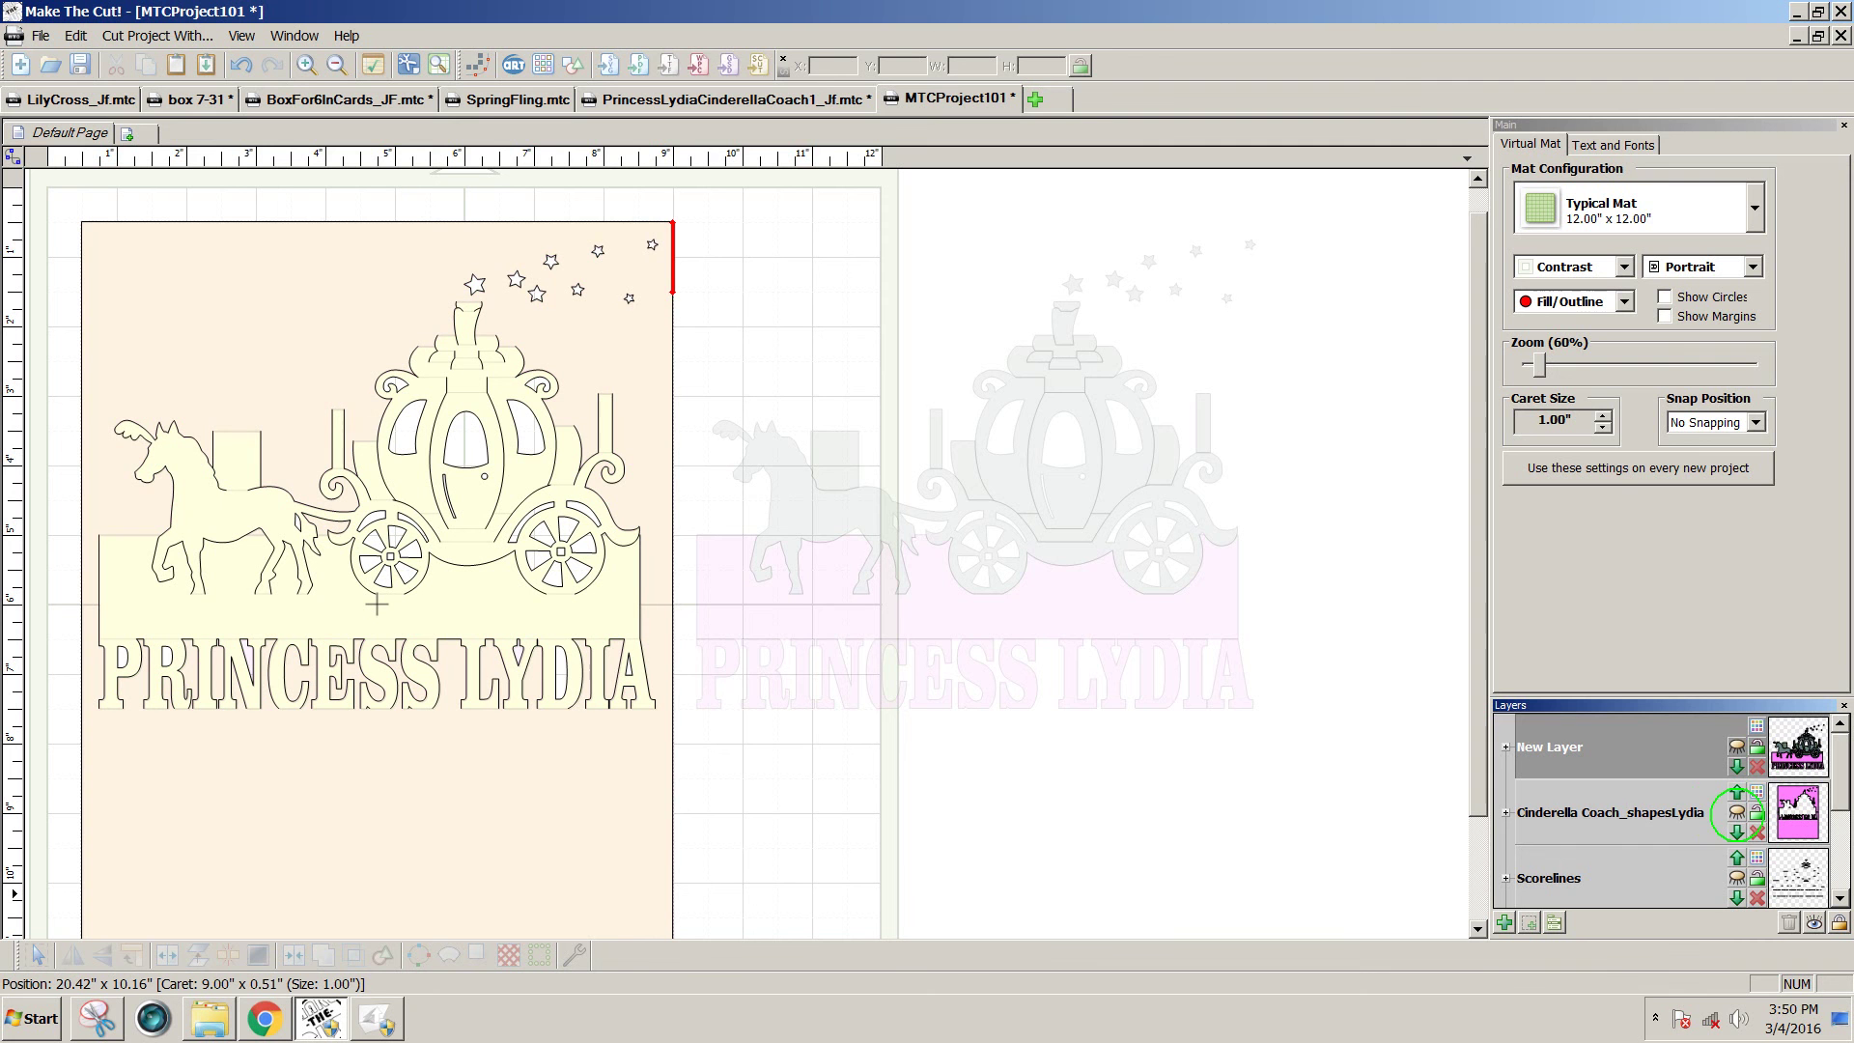
pyautogui.click(1736, 746)
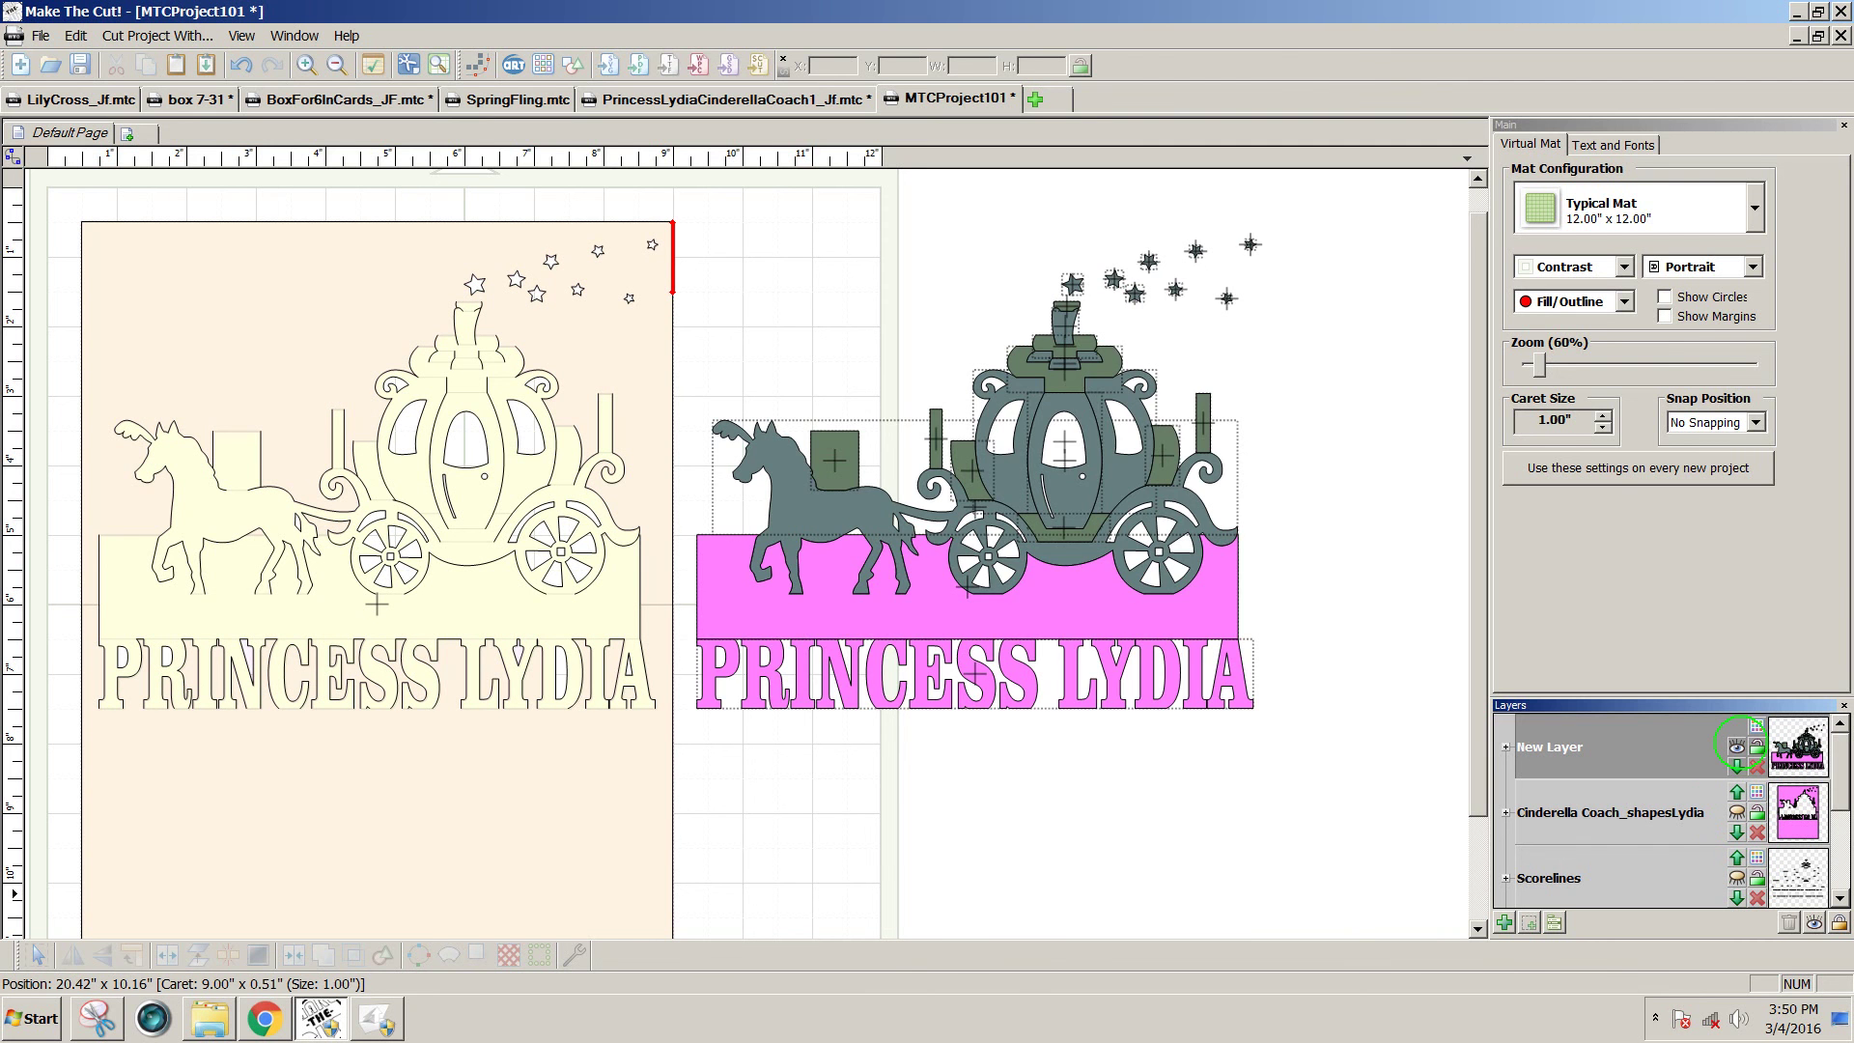
pyautogui.click(1737, 747)
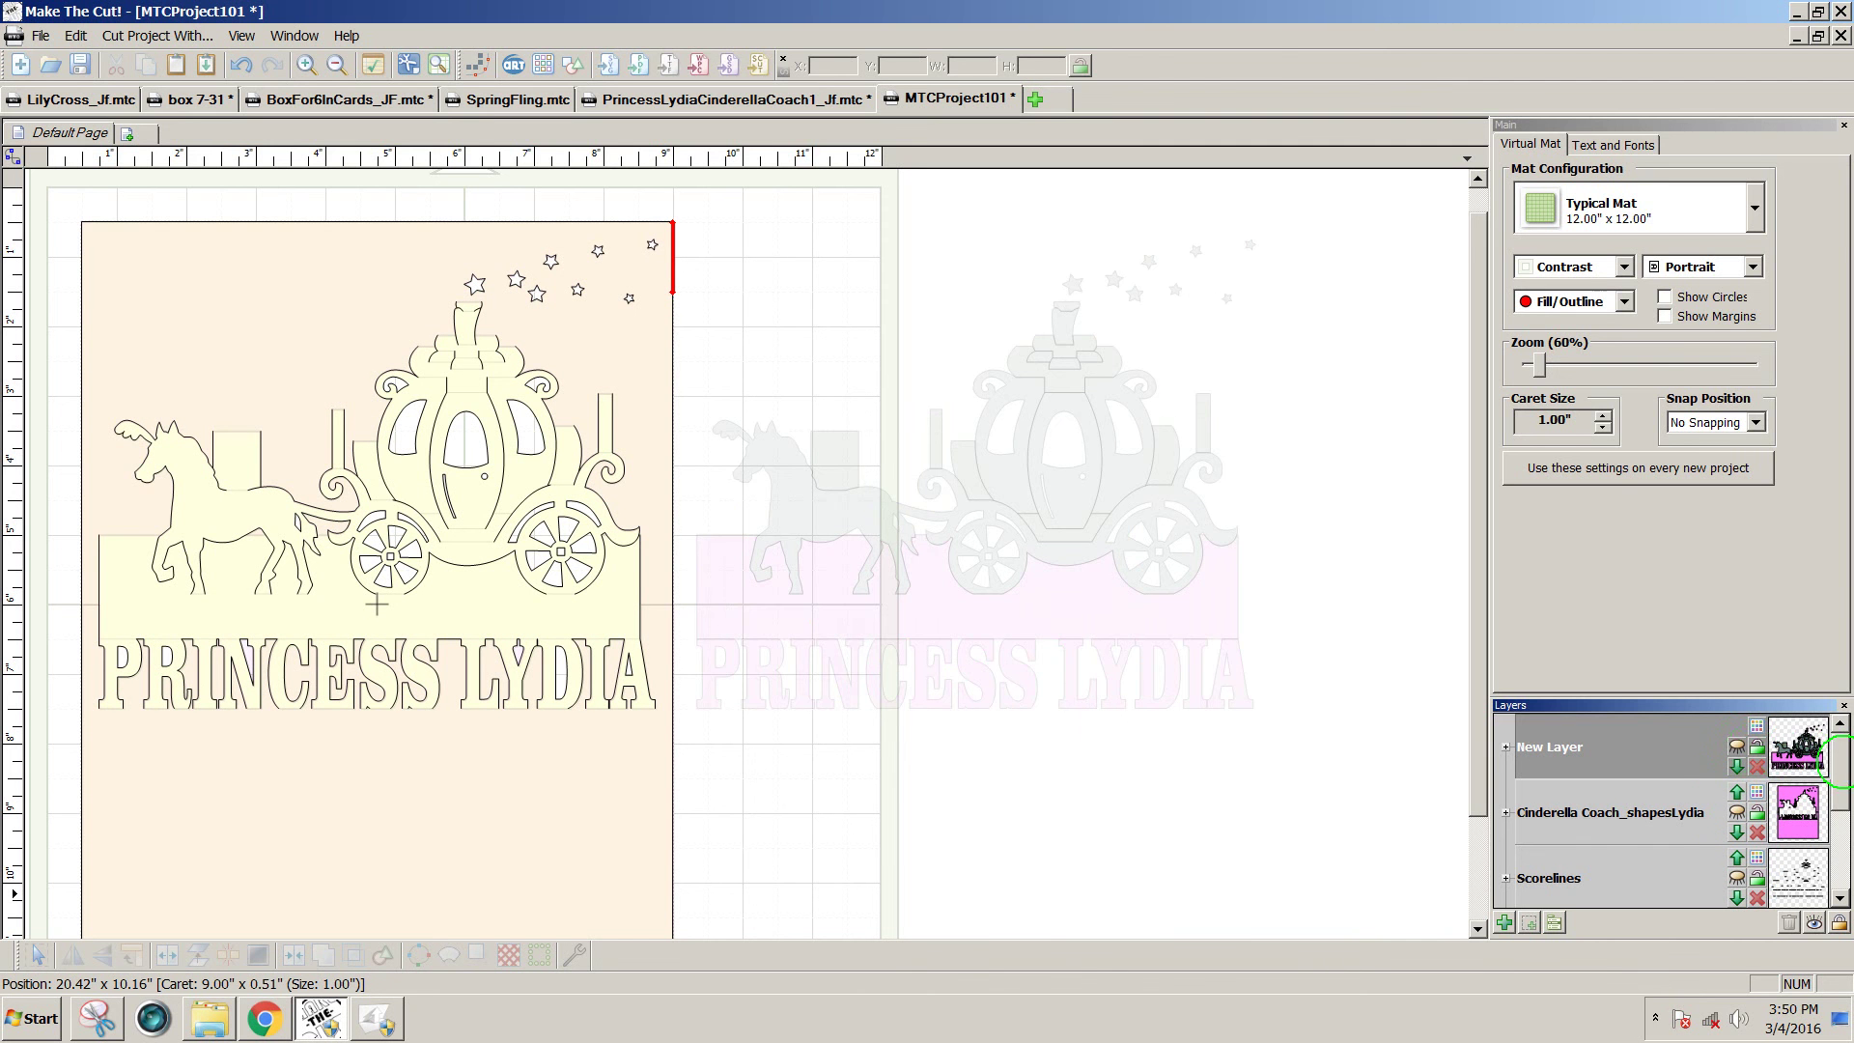
pyautogui.scroll(-2, 1825, 821)
pyautogui.click(1736, 813)
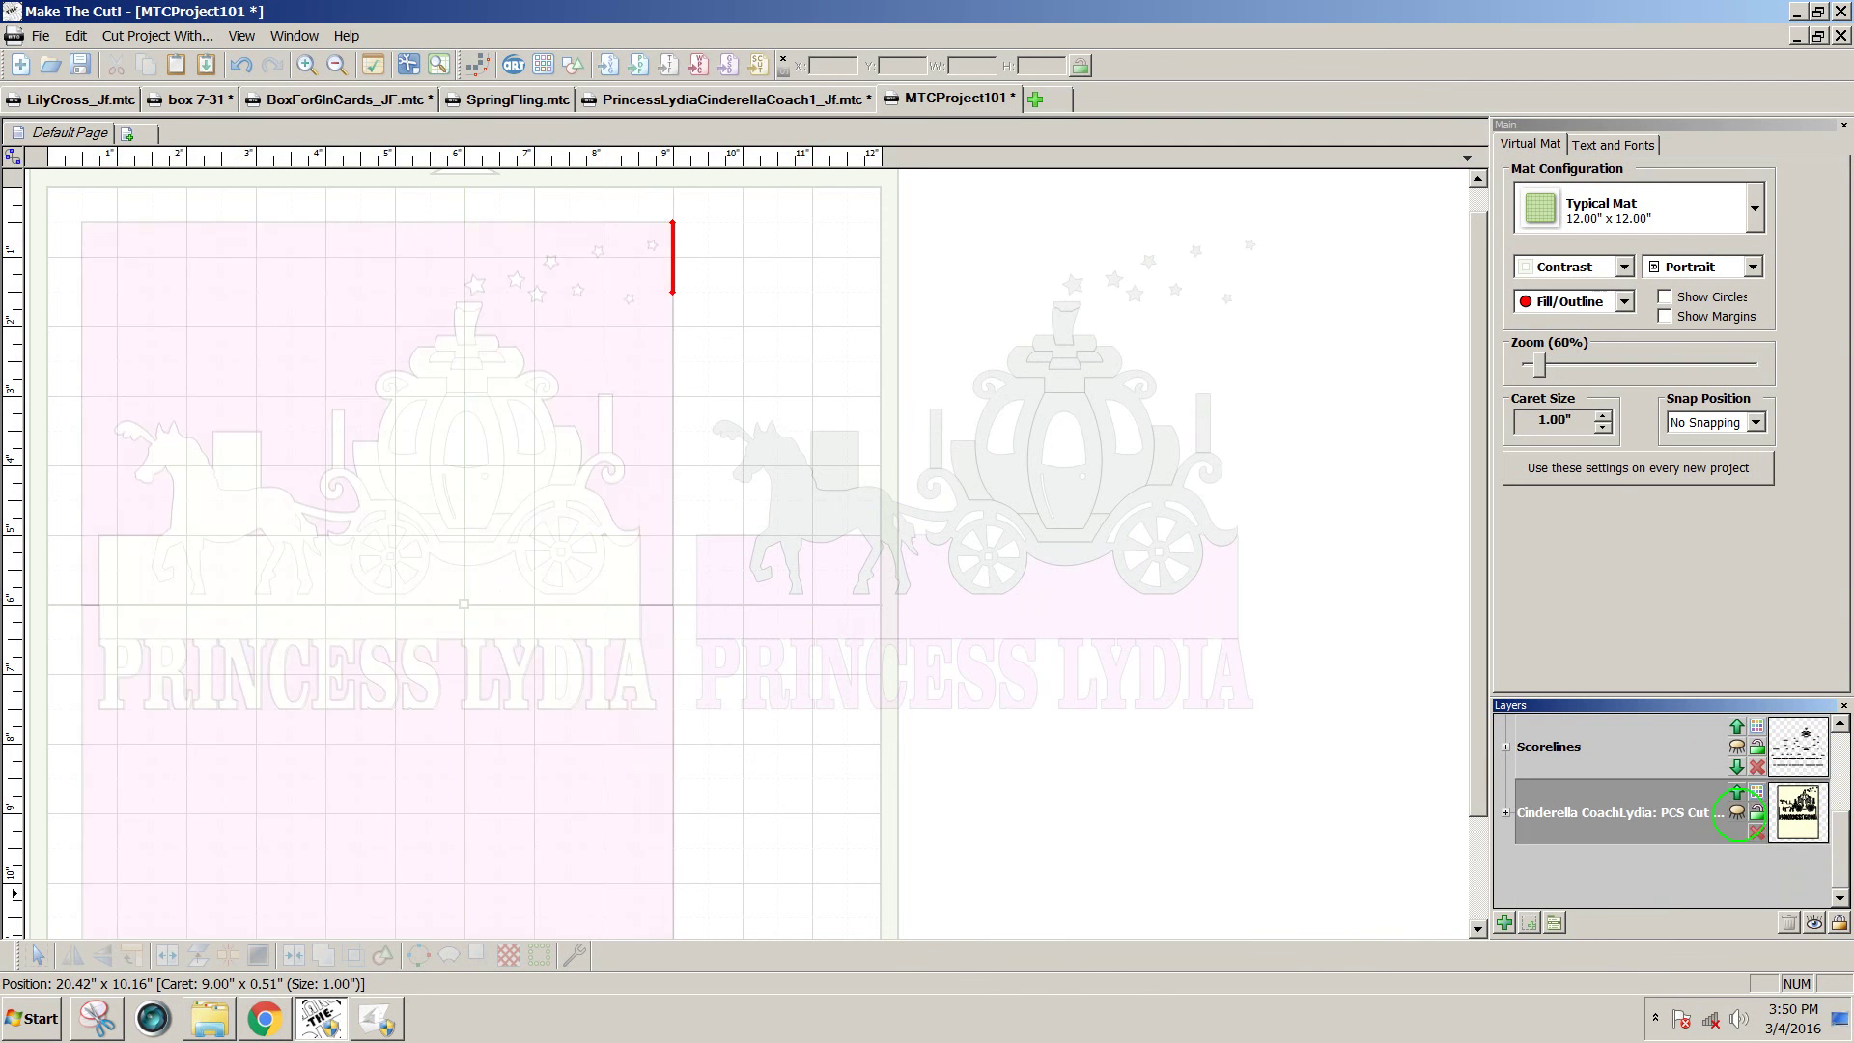
# Preview the magenta Cinderella Coach_shapesLydia background layer by itself and hide it again.
pyautogui.click(1736, 792)
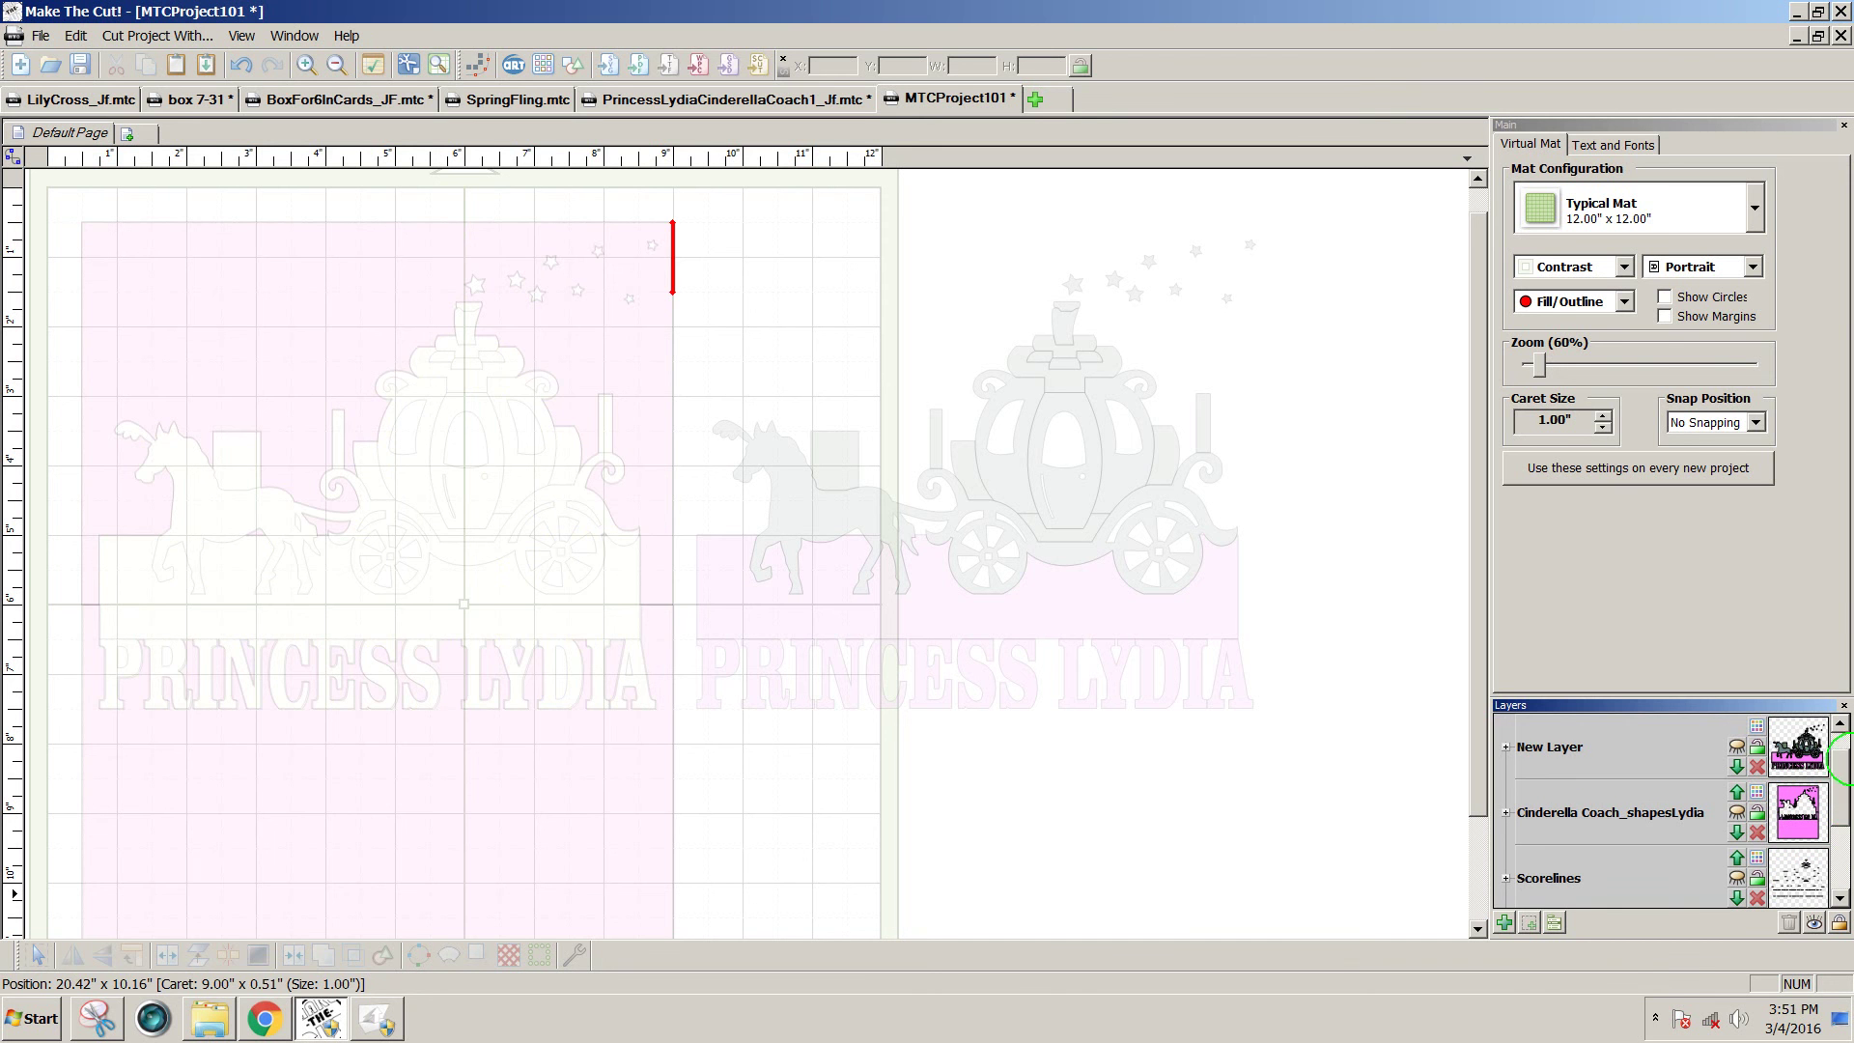
pyautogui.click(1736, 812)
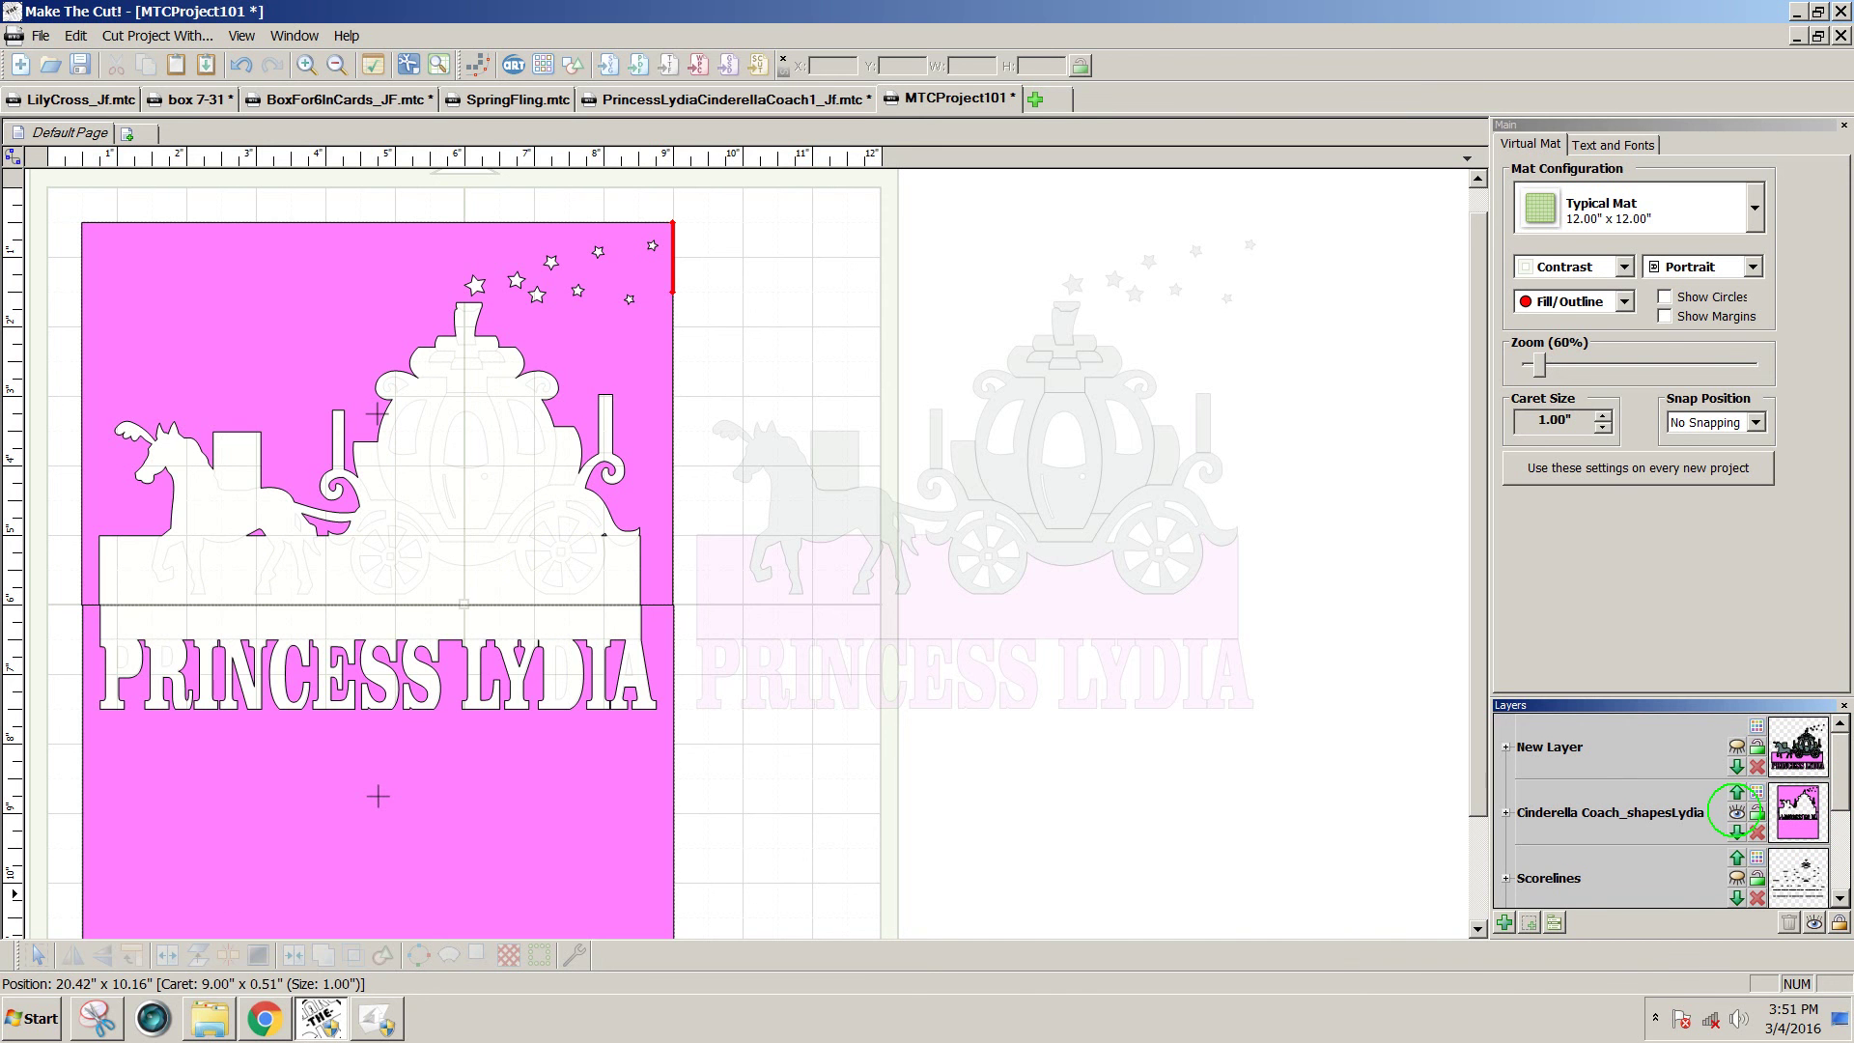
pyautogui.click(1736, 812)
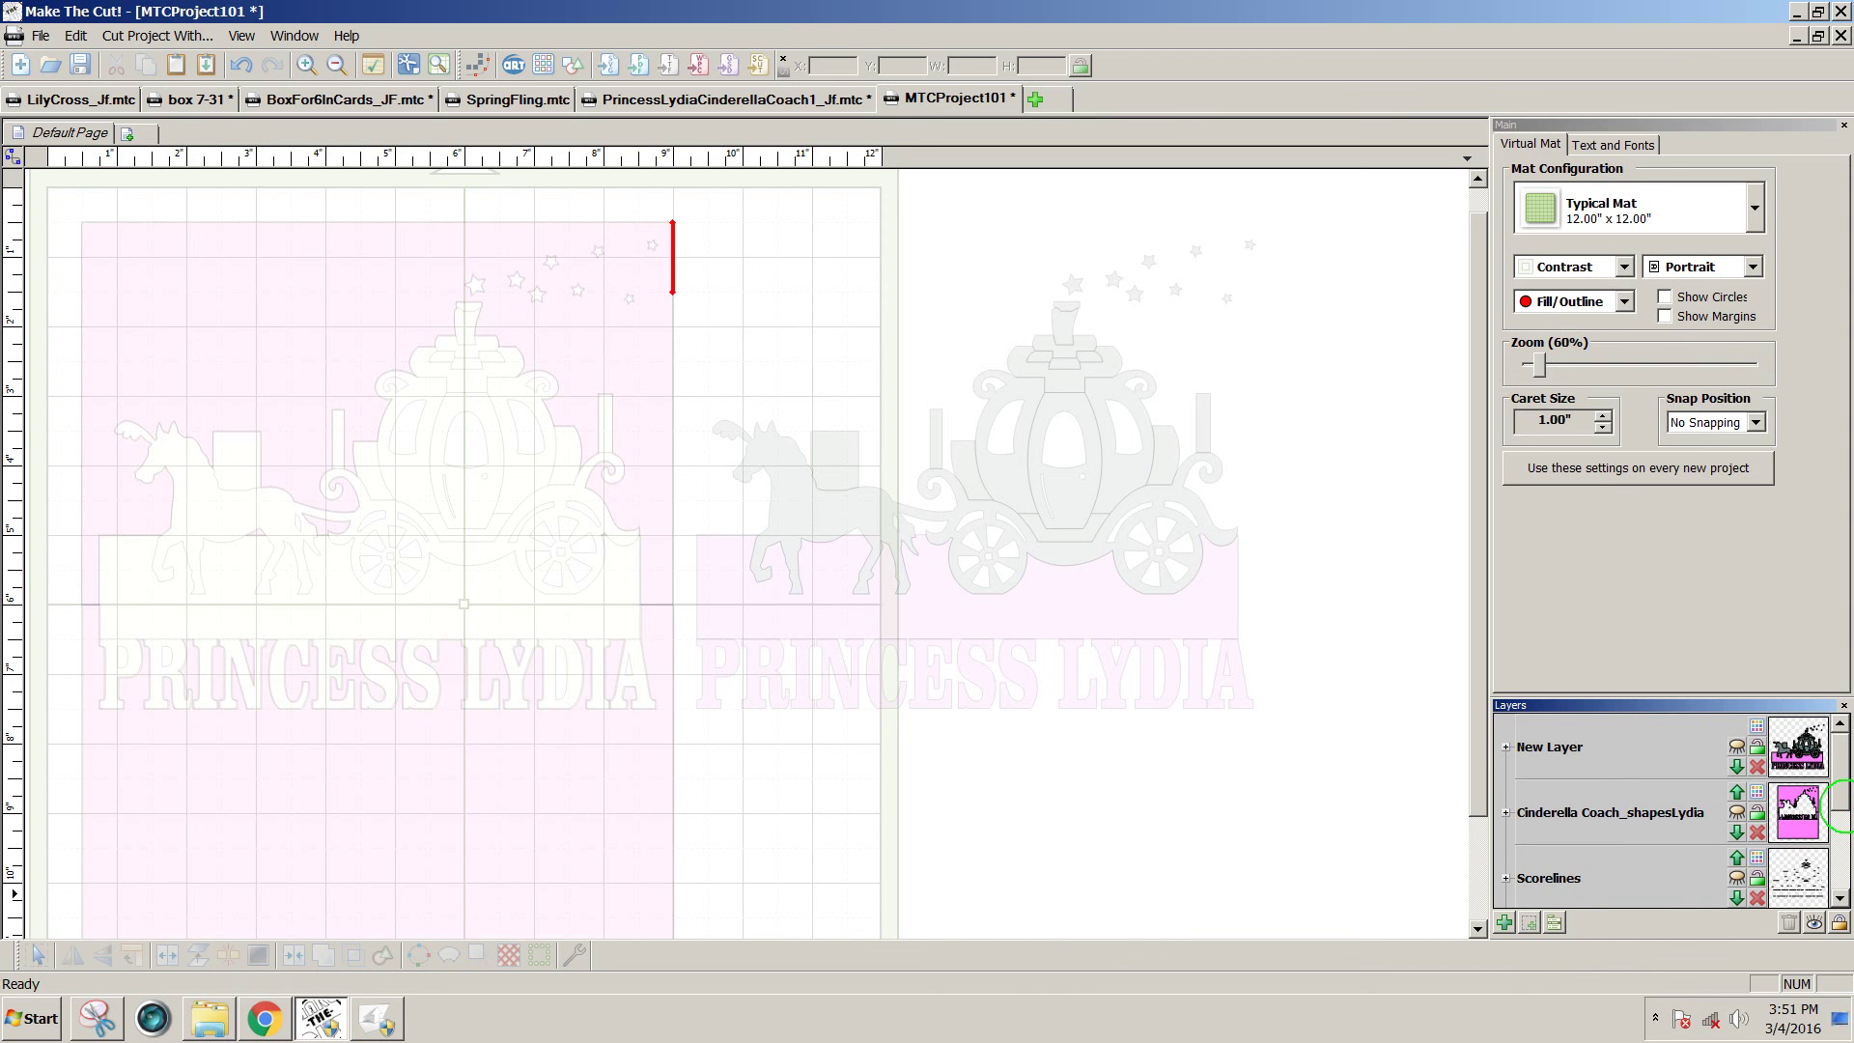
# Make all four layers visible again: the cut lines, Scorelines, Cinderella Coach_shapesLydia and New Layer.
pyautogui.scroll(-2, 1788, 838)
pyautogui.click(1737, 812)
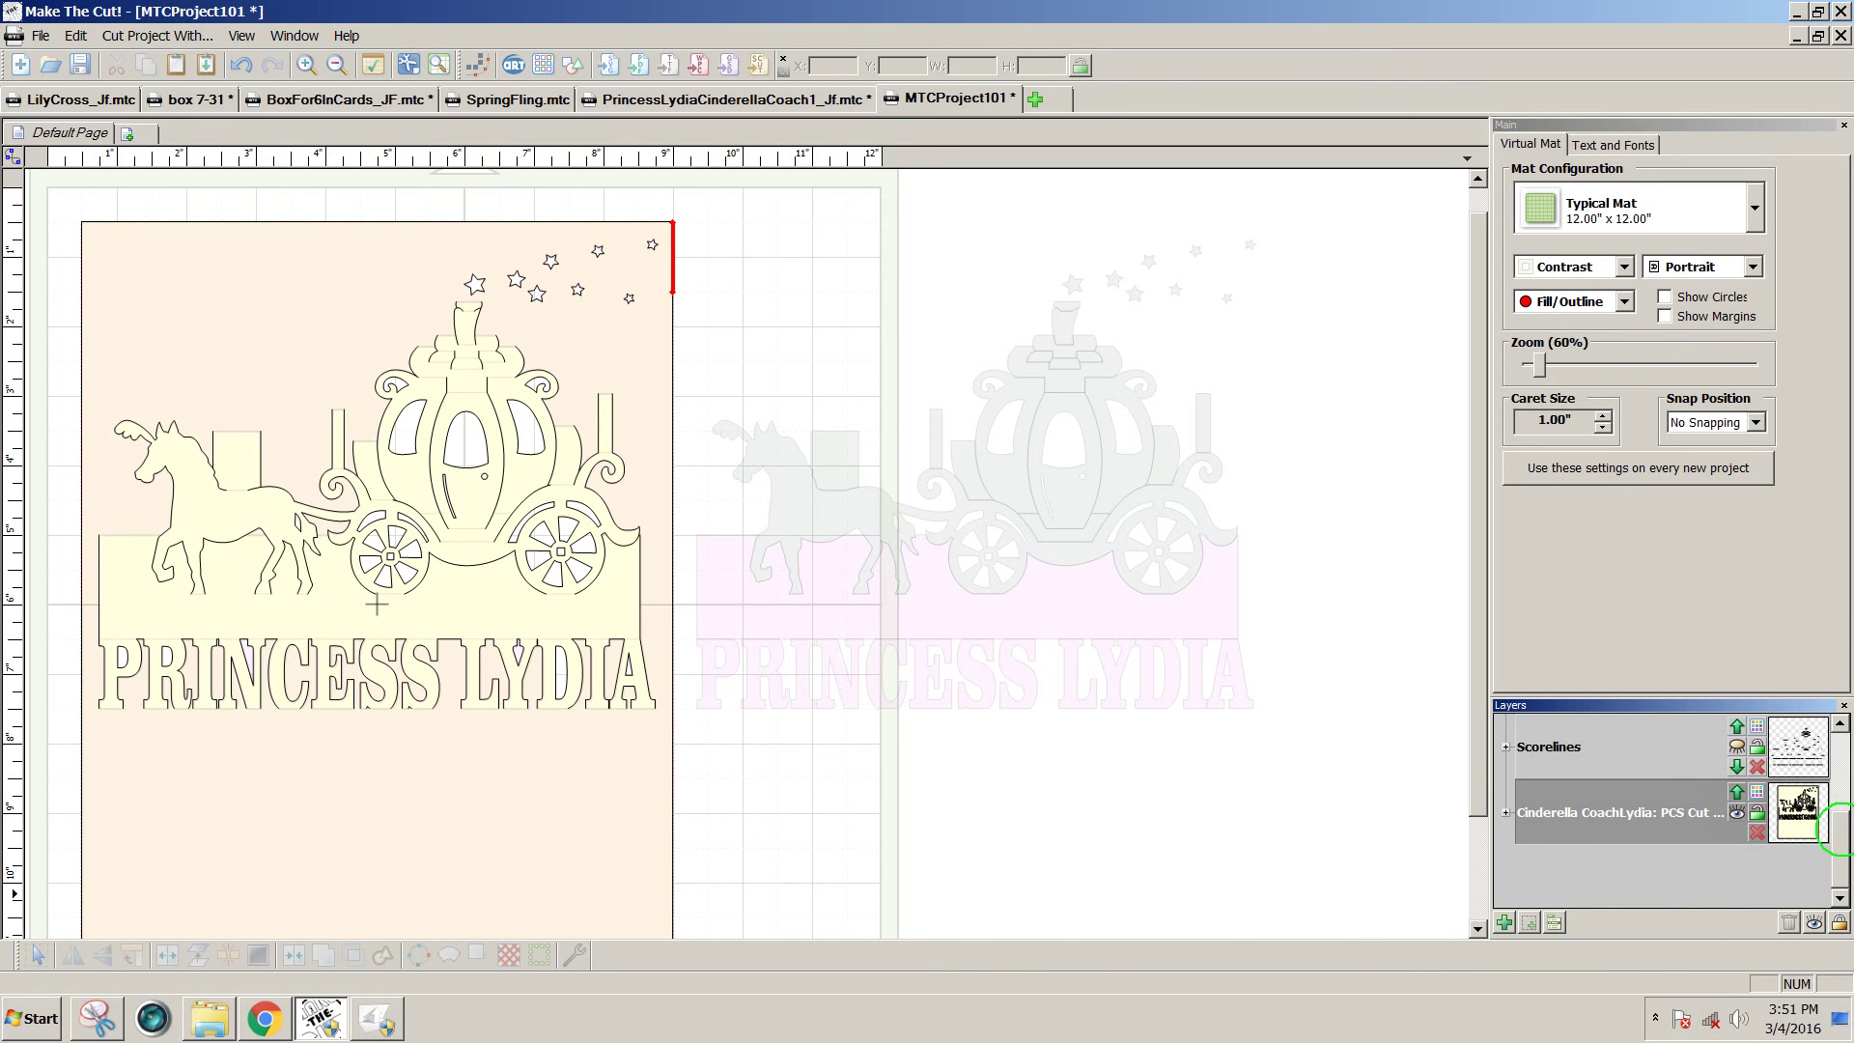
pyautogui.moveTo(1839, 826); pyautogui.dragTo(1840, 758)
pyautogui.click(1737, 877)
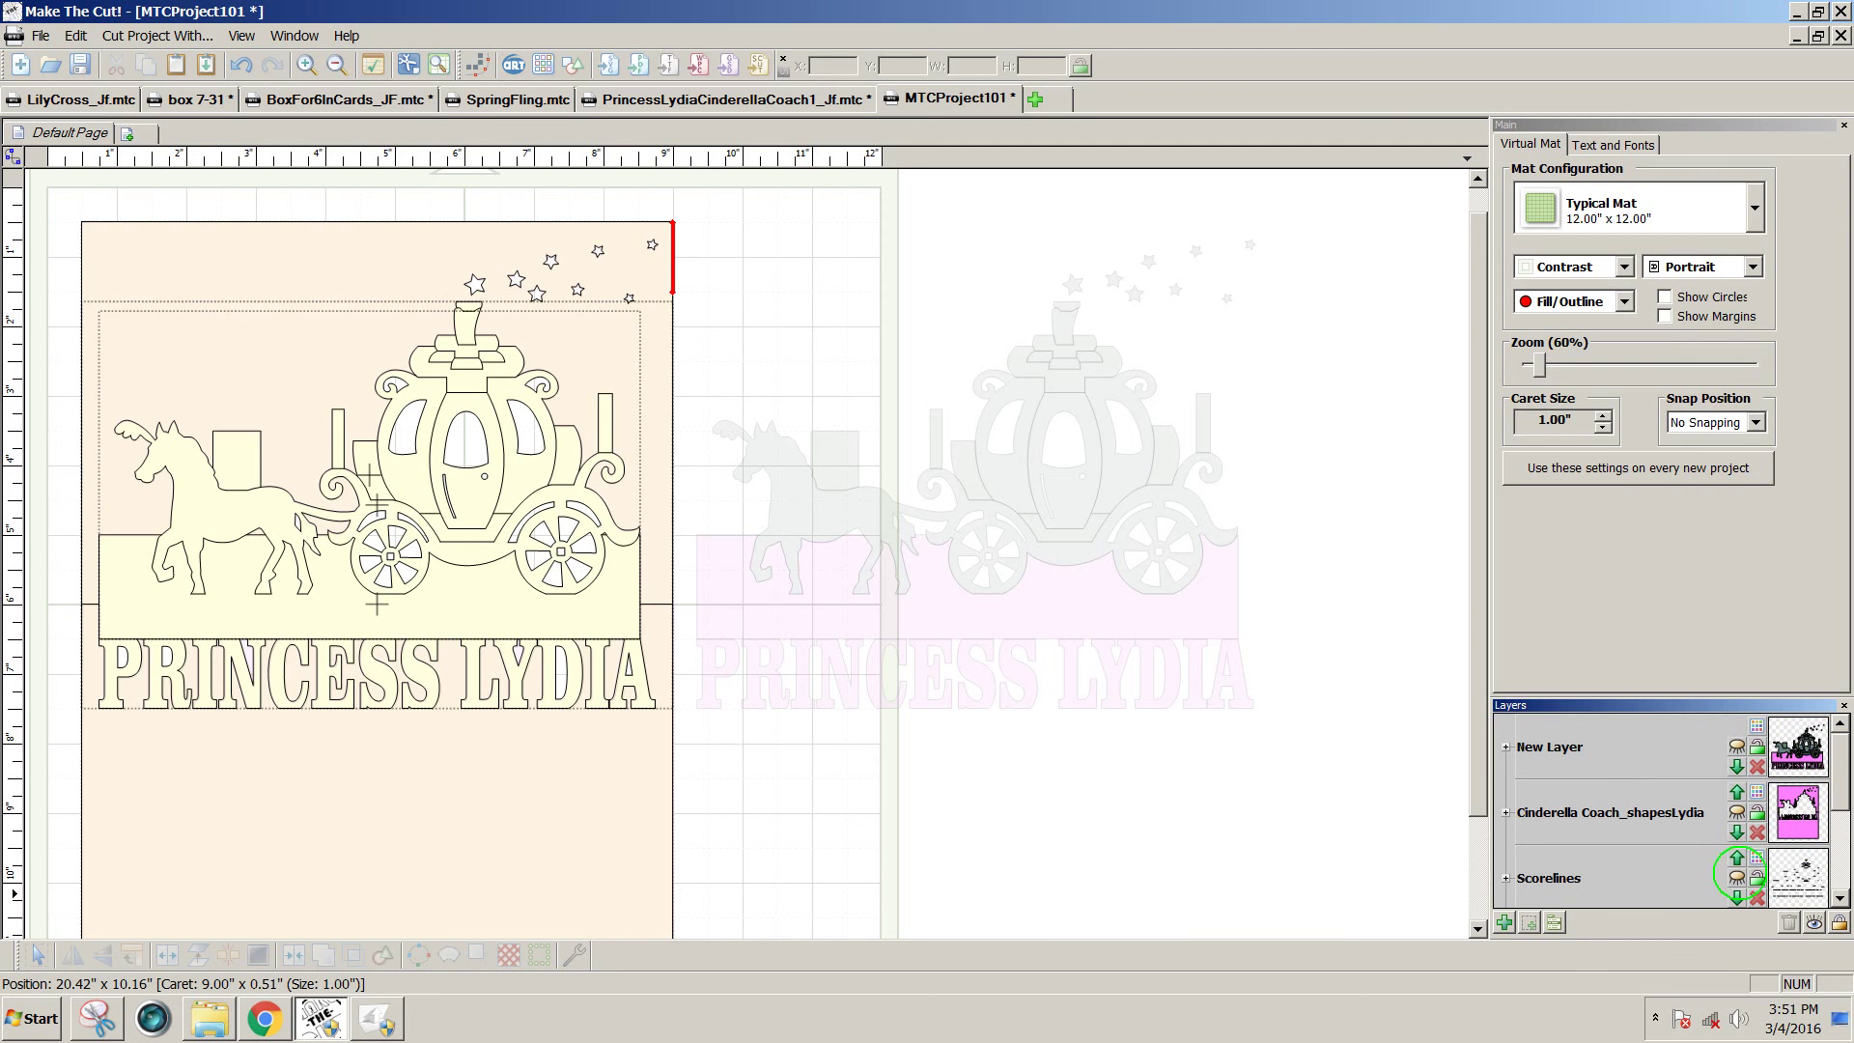
pyautogui.click(1737, 813)
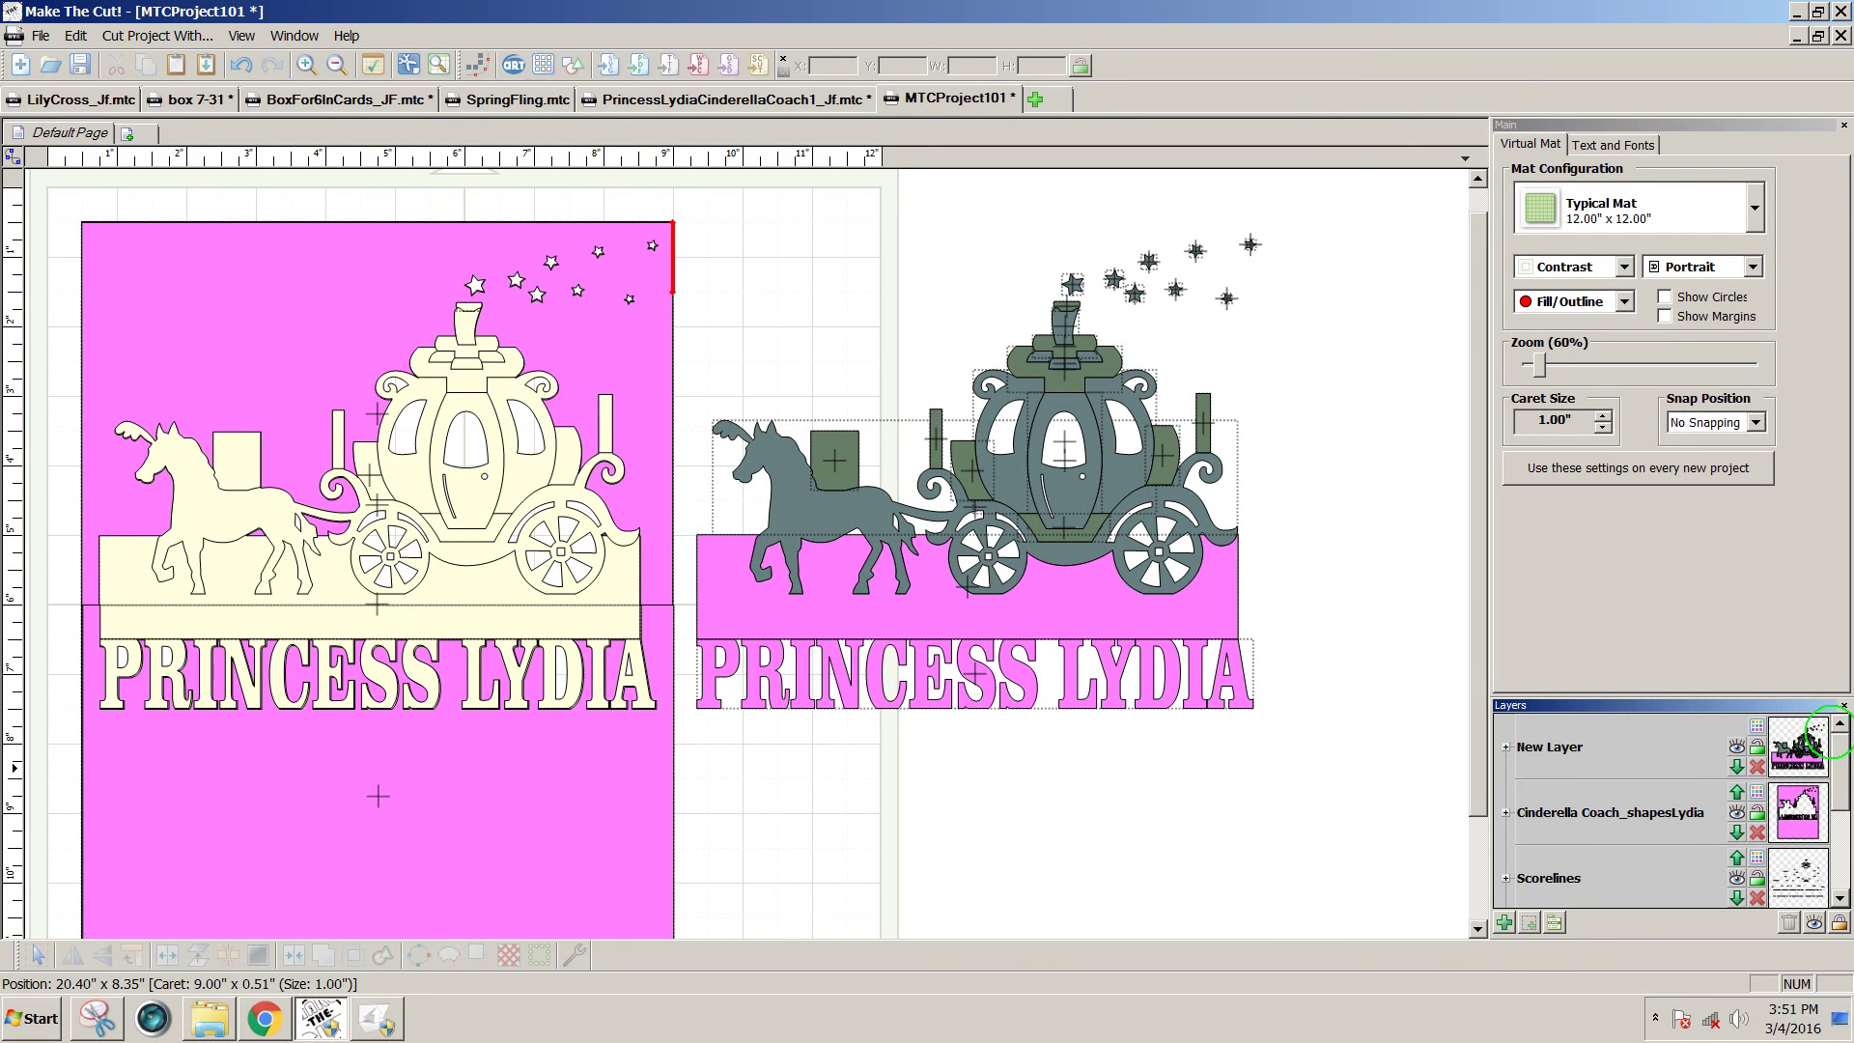
pyautogui.moveTo(1835, 758); pyautogui.dragTo(1835, 824)
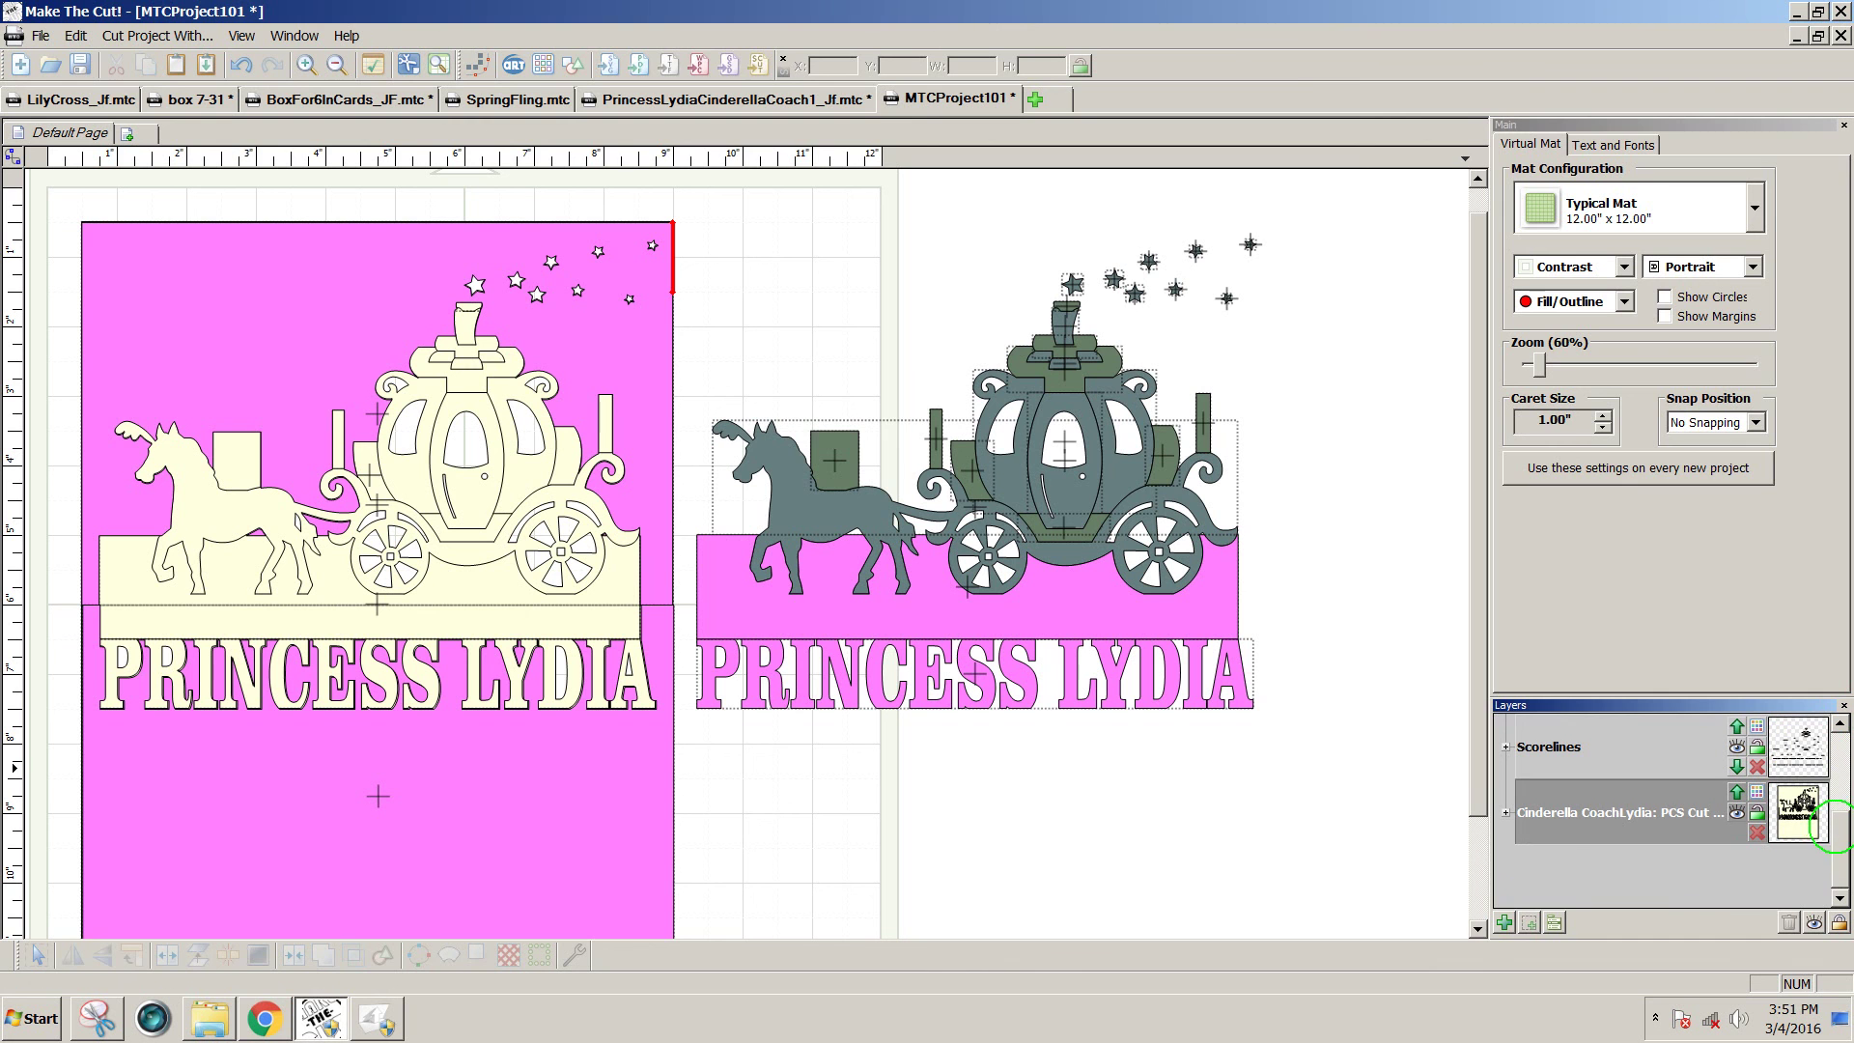
# Switch to Popup Card Studio and open the online gallery in the shape library.
pyautogui.click(375, 1019)
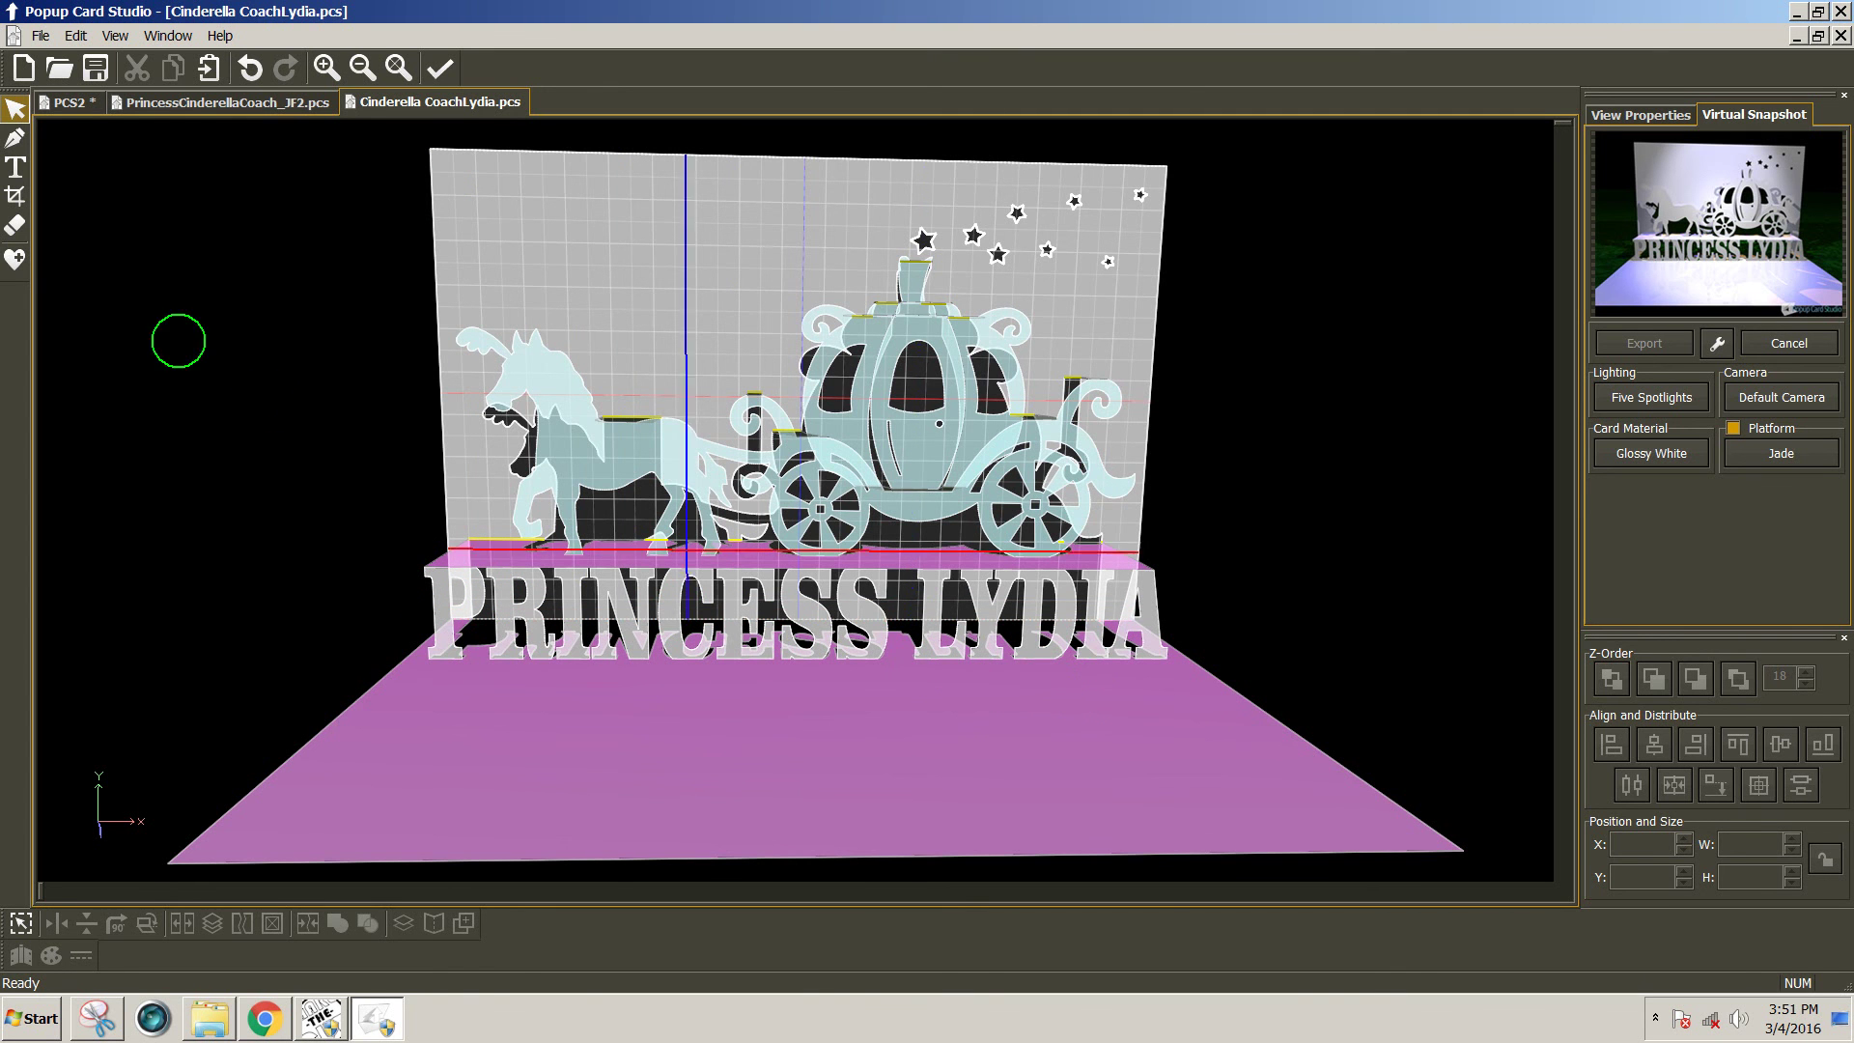
pyautogui.click(15, 259)
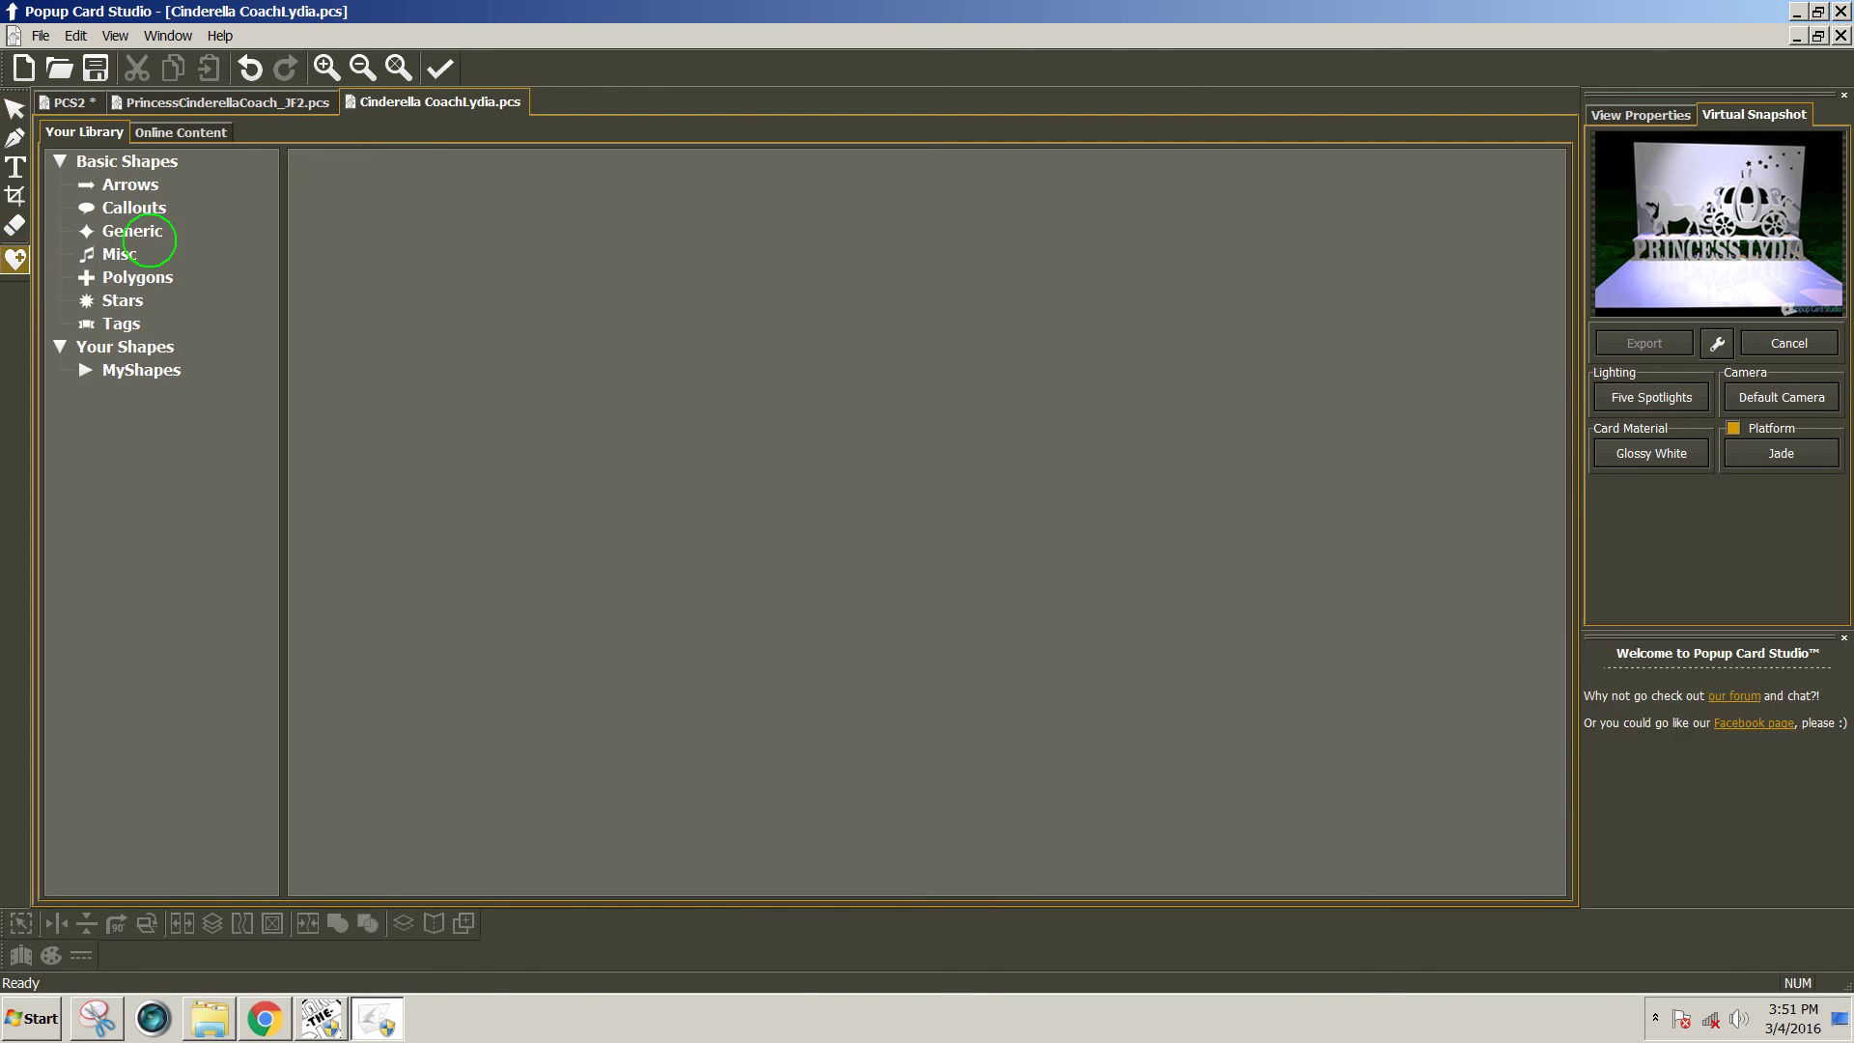
pyautogui.click(212, 134)
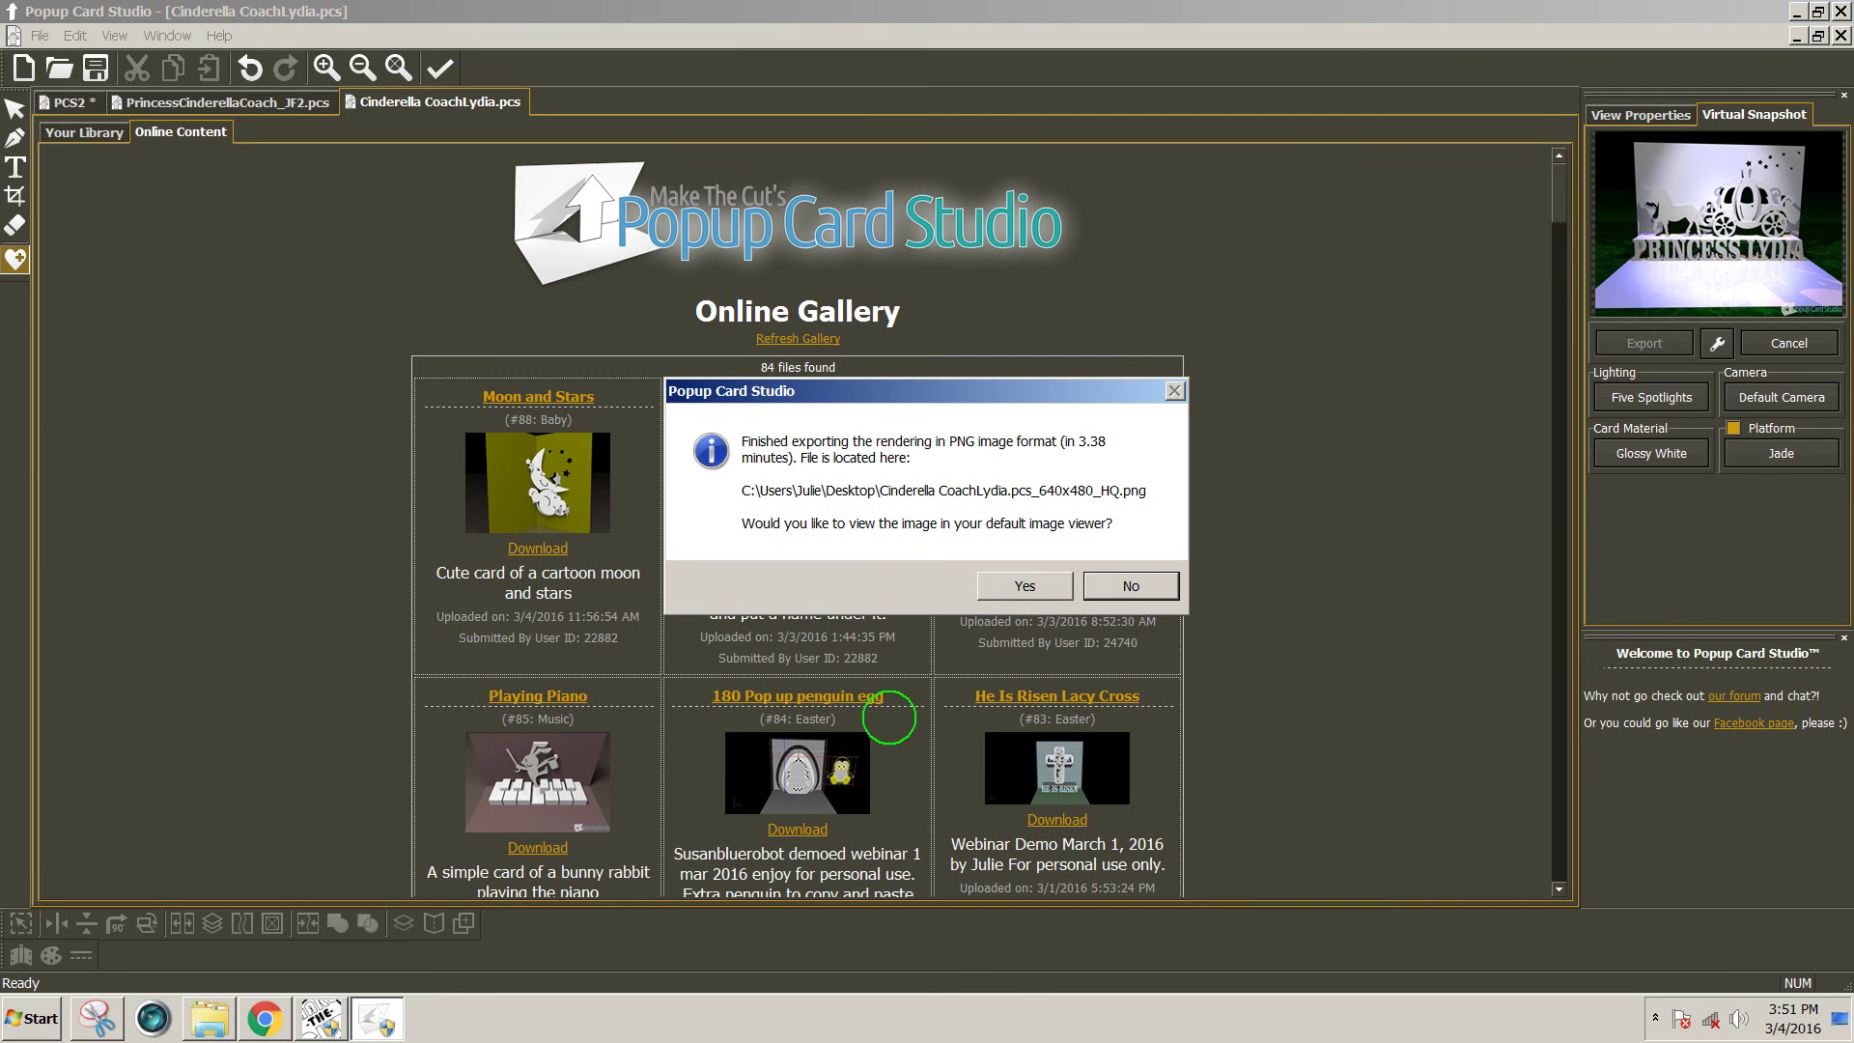
# View the exported PNG rendering of the Princess Lydia coach card in the default image viewer and close it.
pyautogui.click(1024, 586)
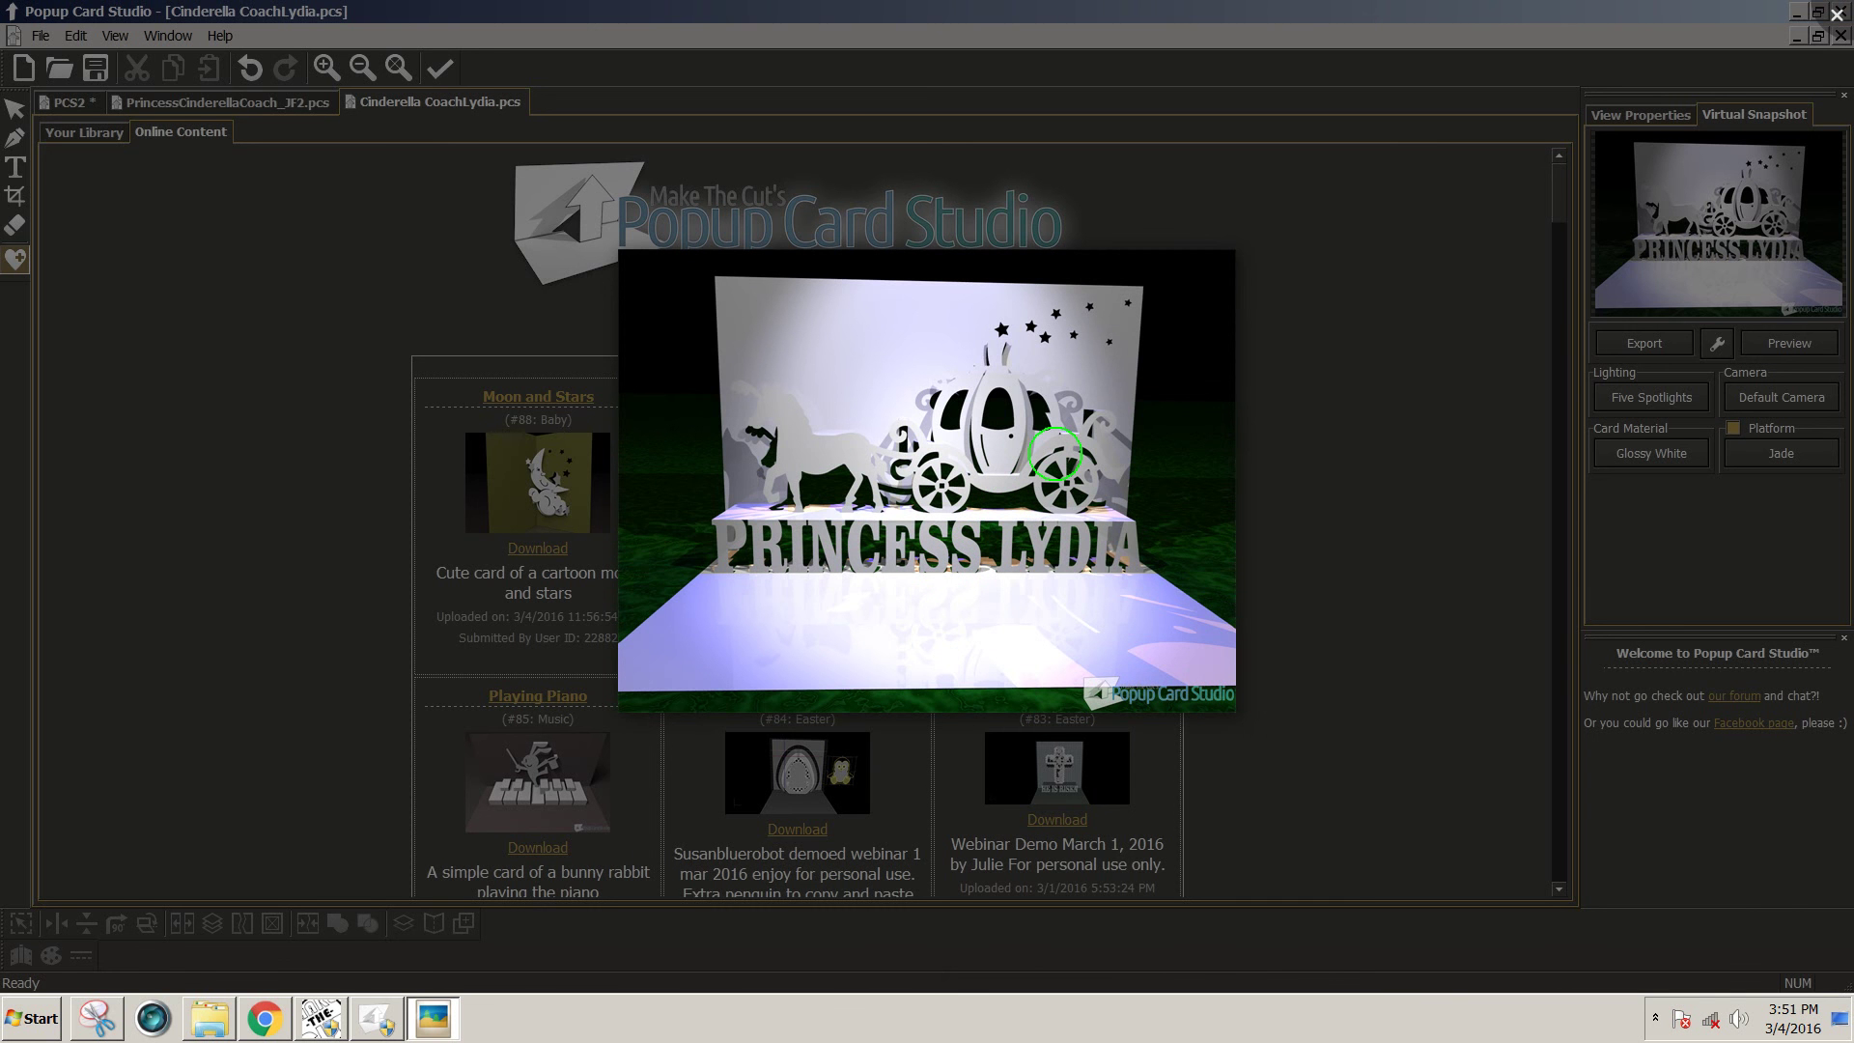
pyautogui.click(1400, 592)
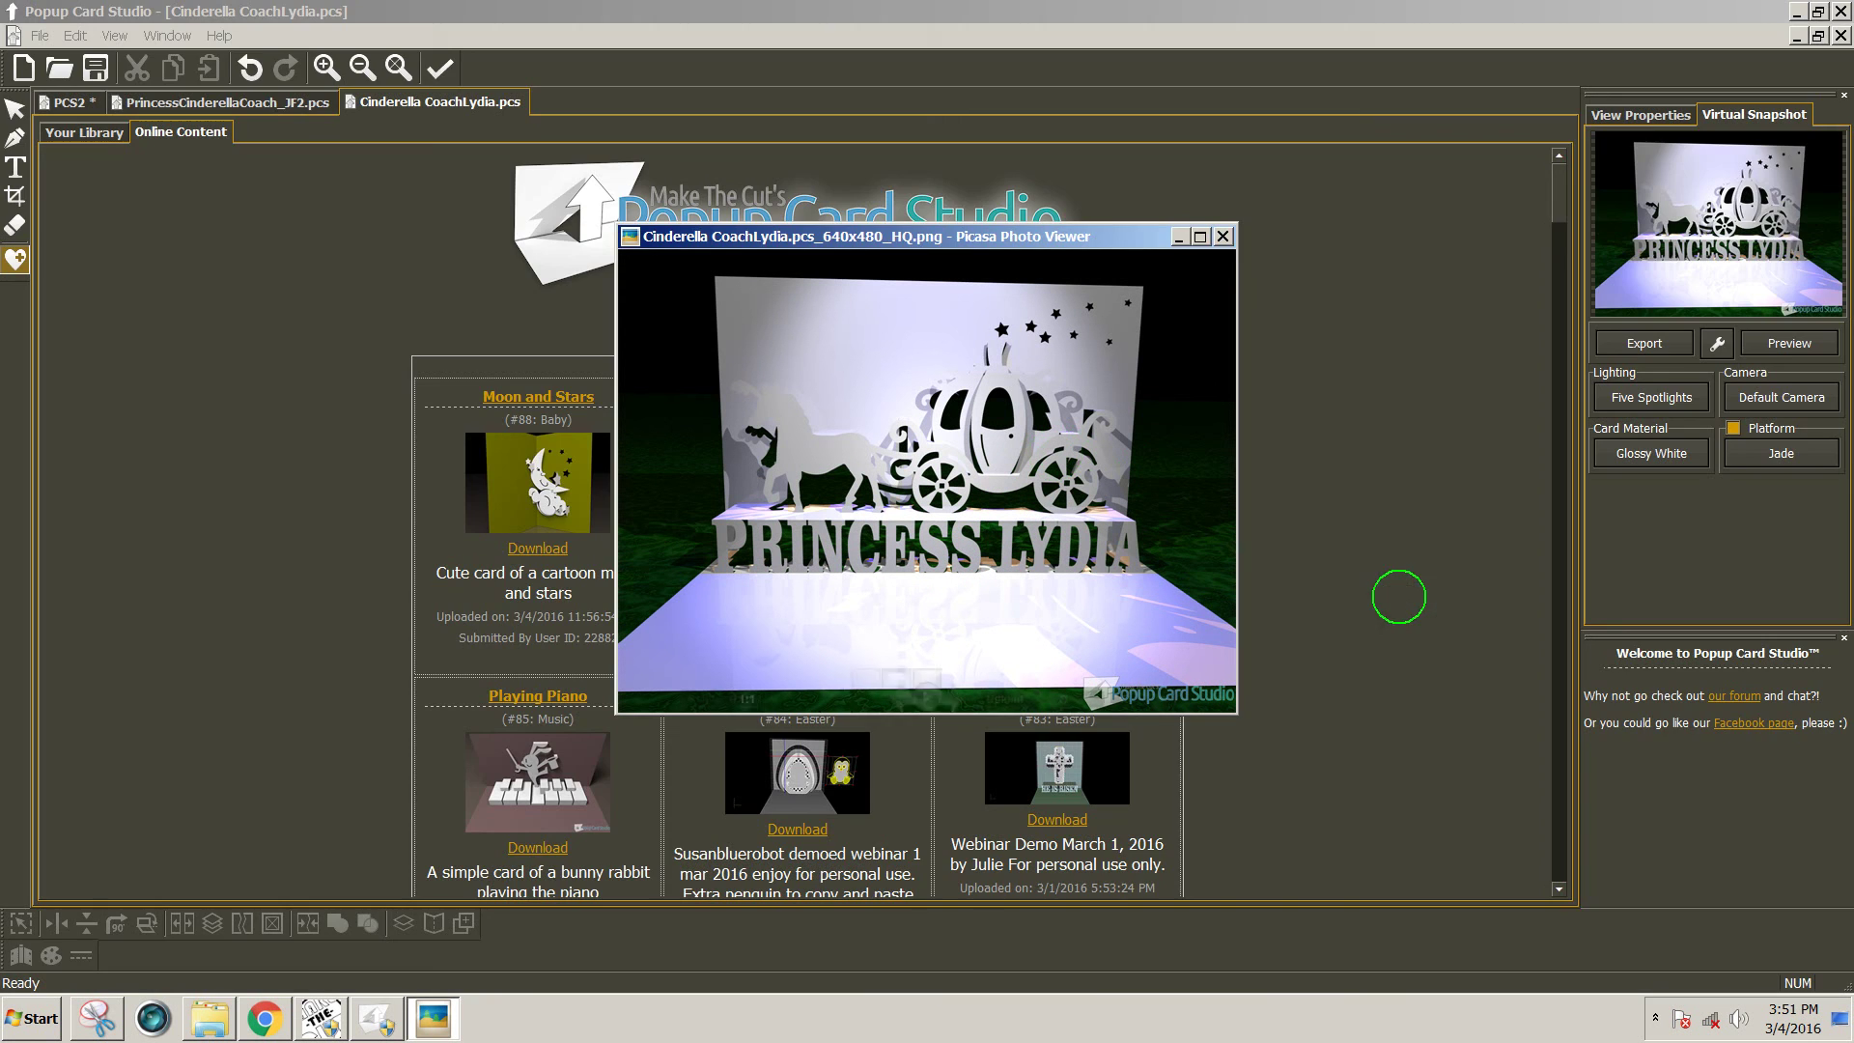
pyautogui.click(1222, 237)
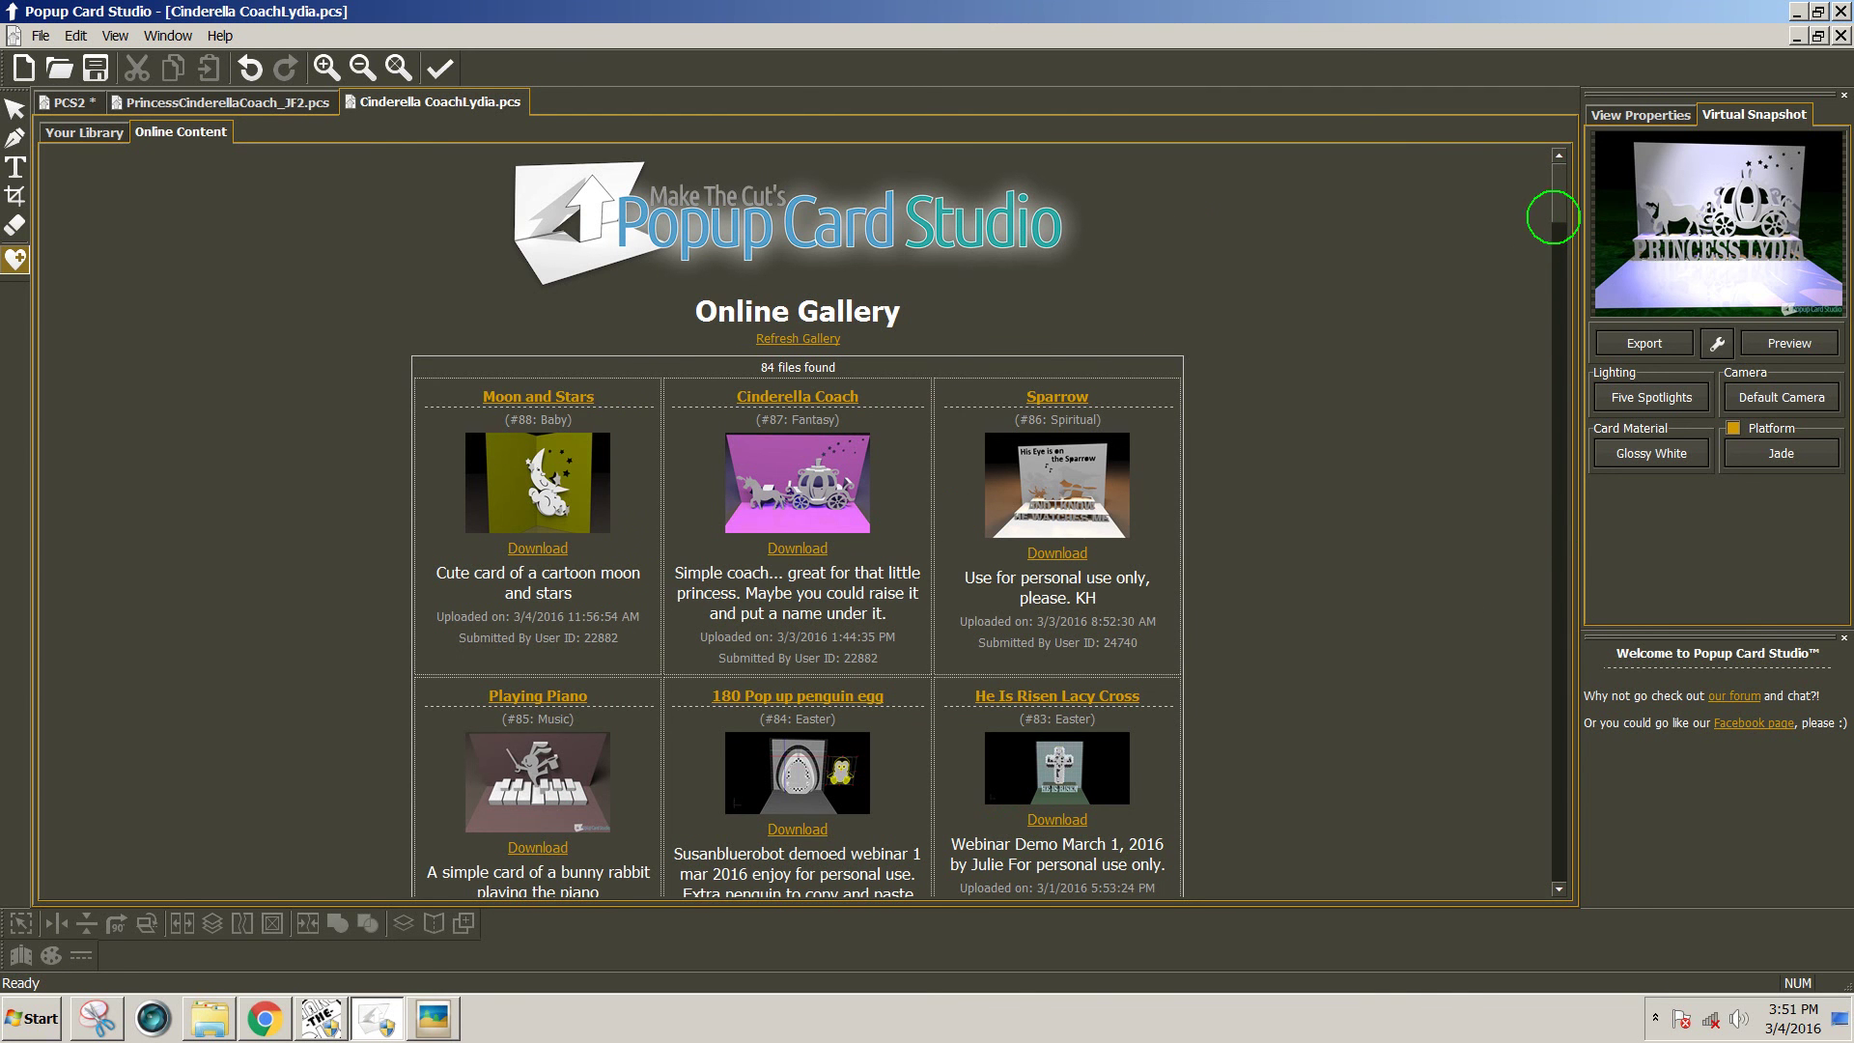
# Browse the card designs in the online gallery.
pyautogui.moveTo(1556, 216)
pyautogui.mouseDown()
pyautogui.moveTo(1544, 314)
pyautogui.moveTo(1552, 223)
pyautogui.mouseUp()
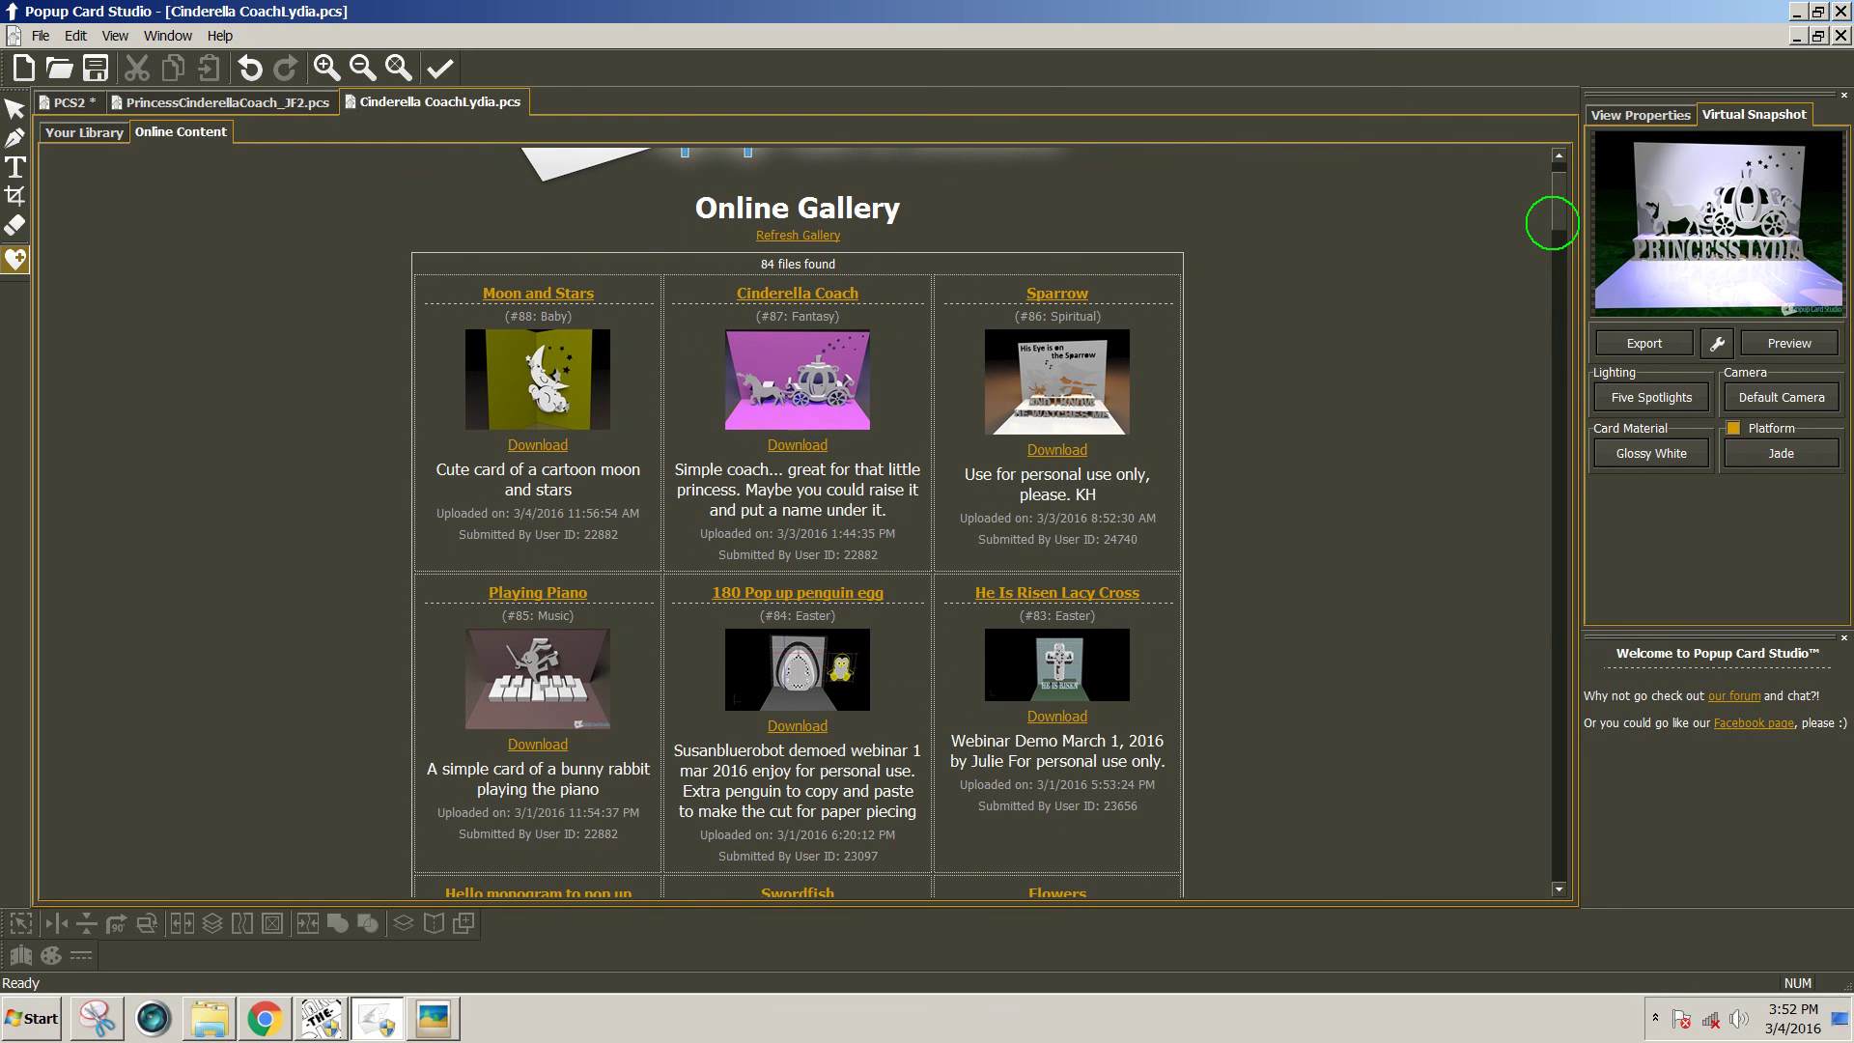